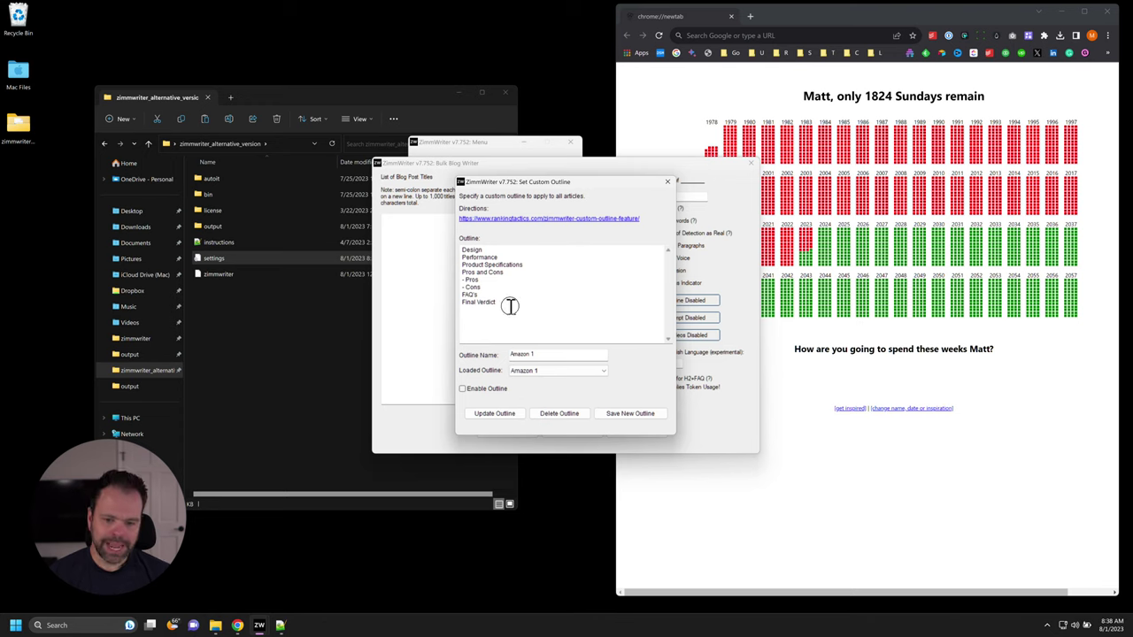
# Step: Review the Amazon 1 outline's headings from Design to Final Verdict, and close the custom outline dialog
pyautogui.moveTo(513, 309); pyautogui.dragTo(457, 247)
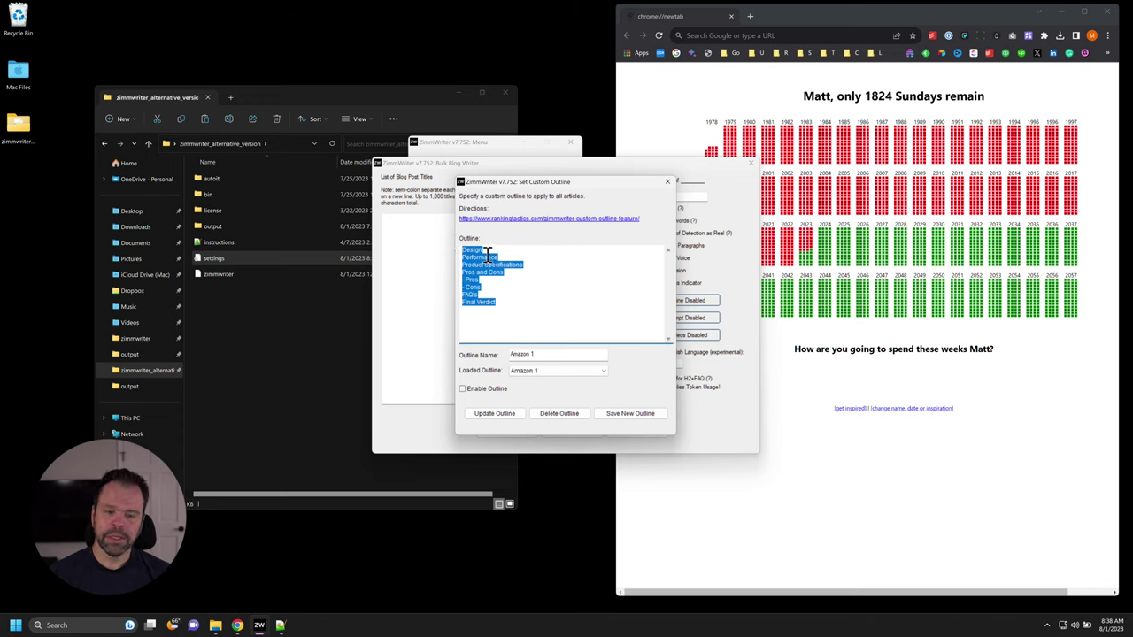
pyautogui.click(495, 257)
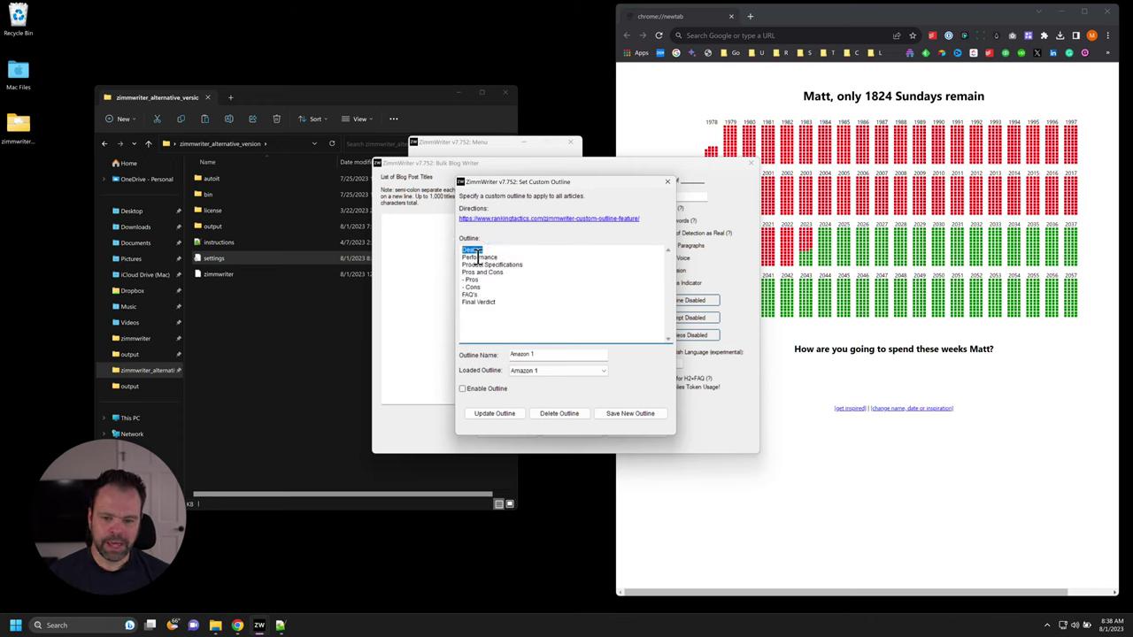
pyautogui.moveTo(523, 265); pyautogui.dragTo(454, 303)
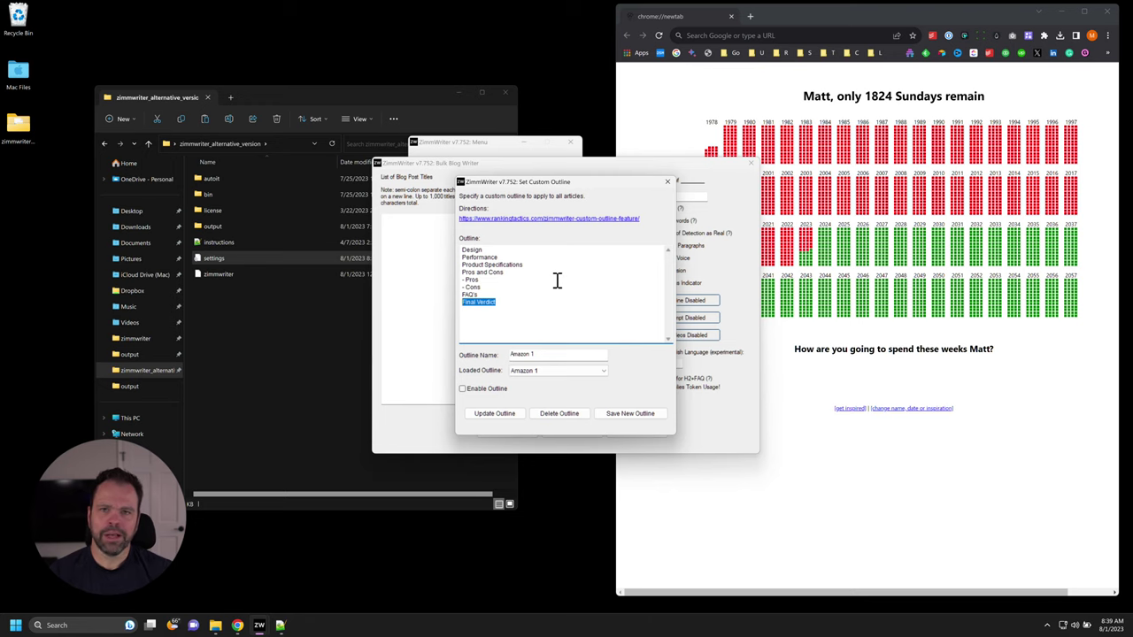
pyautogui.click(668, 181)
# Step: Move the Bulk Blog Writer and Menu windows aside, open the 1_w folder inside output, and widen its Name column
pyautogui.moveTo(644, 167); pyautogui.dragTo(914, 154)
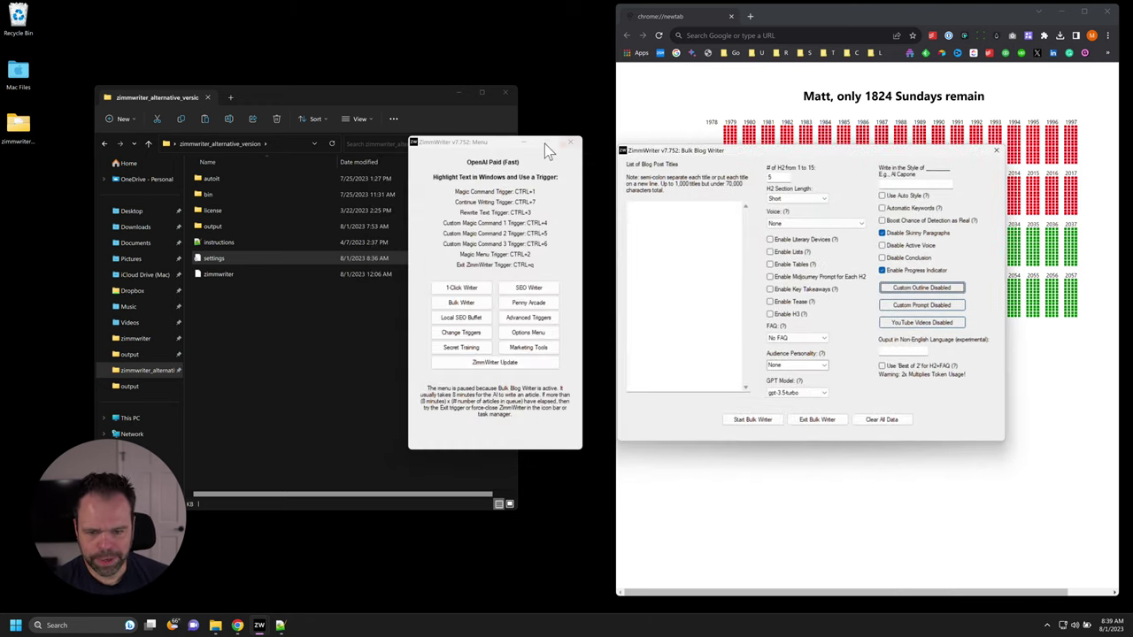
pyautogui.moveTo(545, 143); pyautogui.dragTo(506, 140)
pyautogui.click(386, 91)
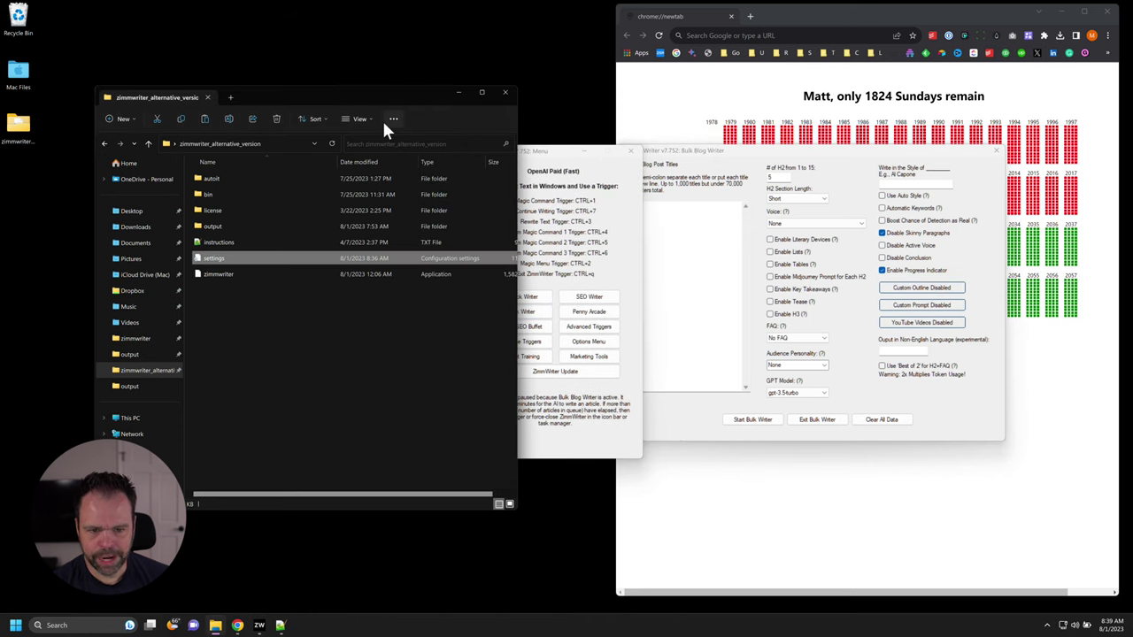
pyautogui.doubleClick(212, 228)
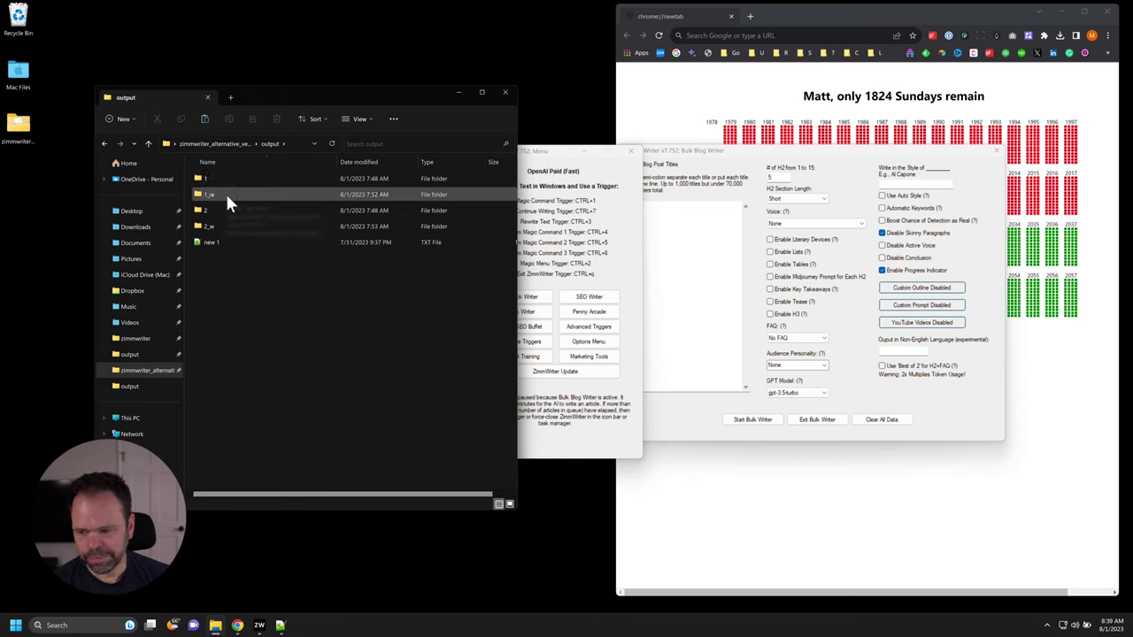
pyautogui.doubleClick(226, 191)
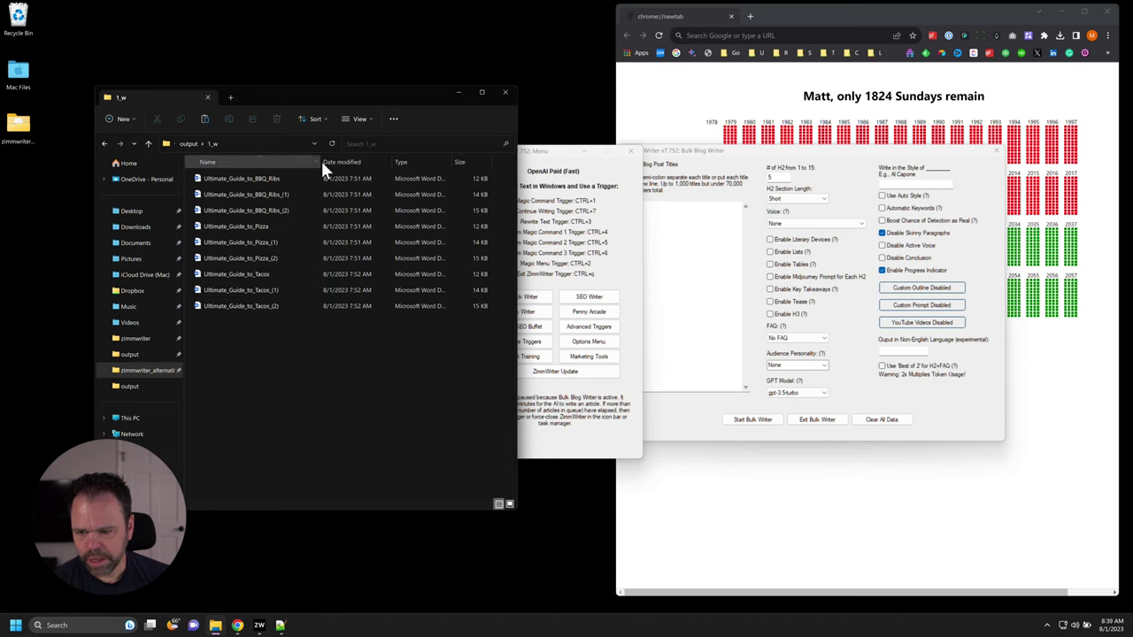
pyautogui.moveTo(320, 161); pyautogui.dragTo(342, 161)
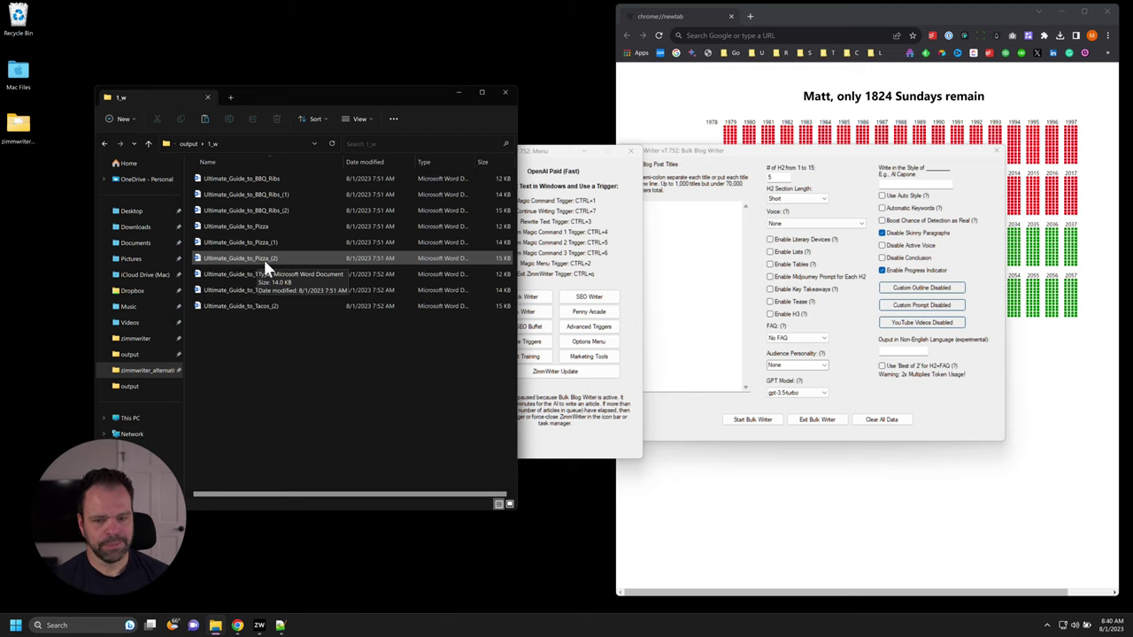
# Step: Open the Bulk Blog Writer's custom outline settings and load the Recipe 1 outline
pyautogui.moveTo(907, 153); pyautogui.dragTo(941, 155)
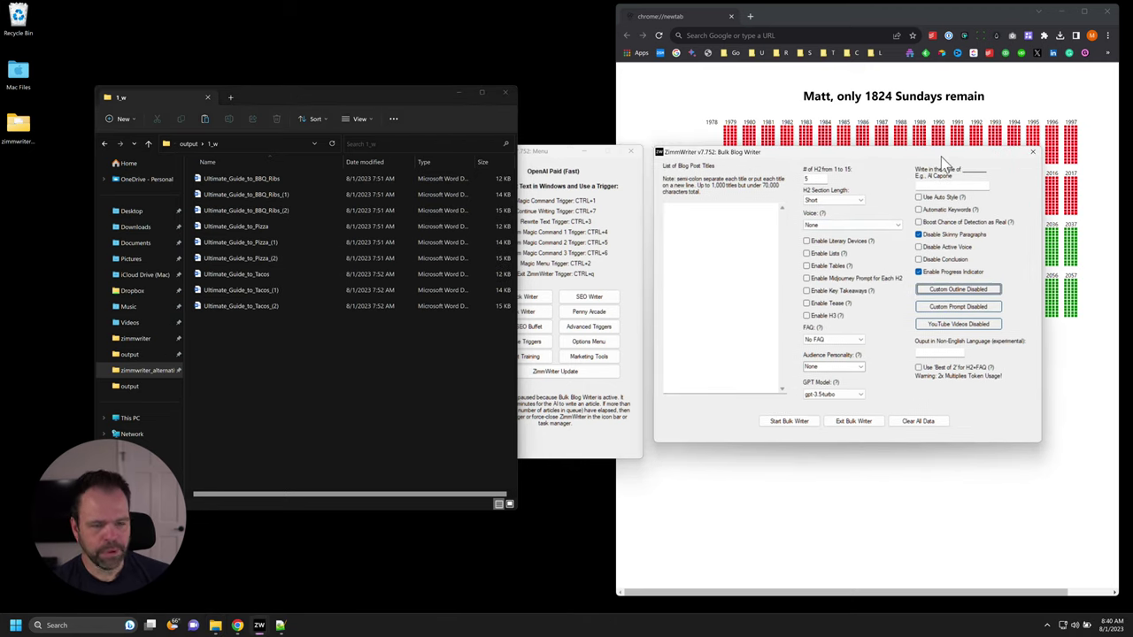
pyautogui.click(963, 290)
pyautogui.moveTo(592, 184); pyautogui.dragTo(999, 171)
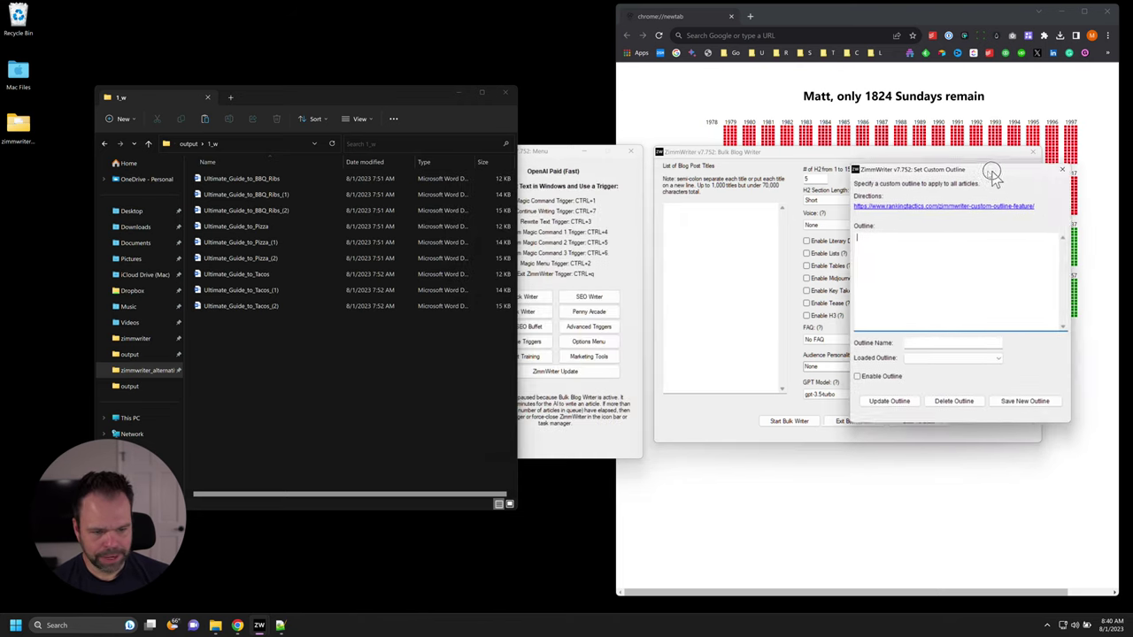
pyautogui.click(961, 356)
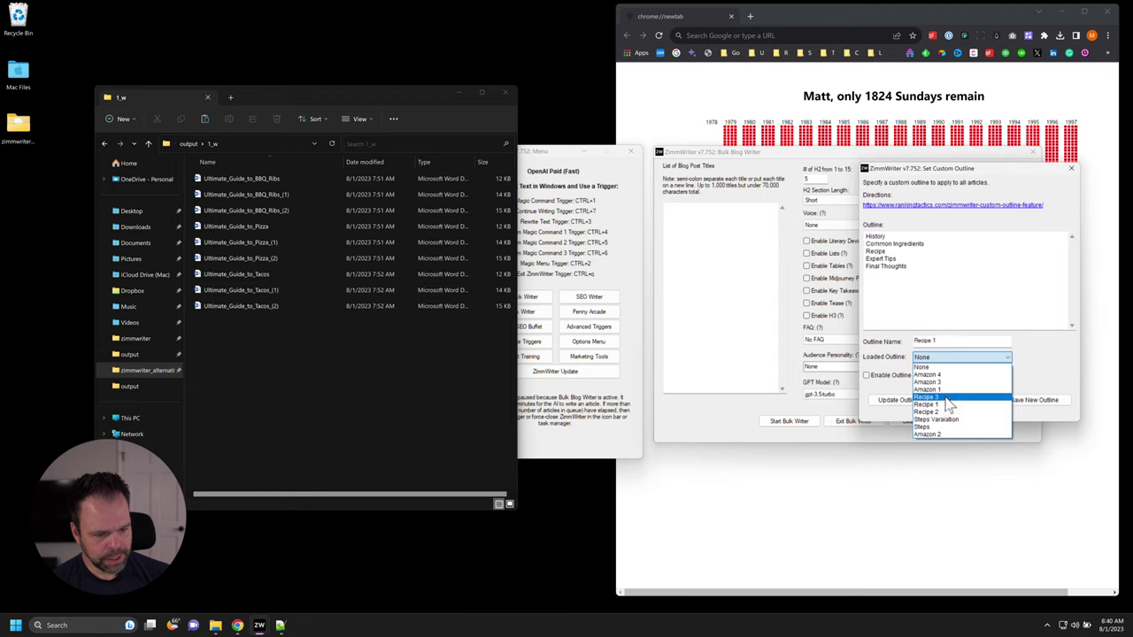
pyautogui.click(938, 404)
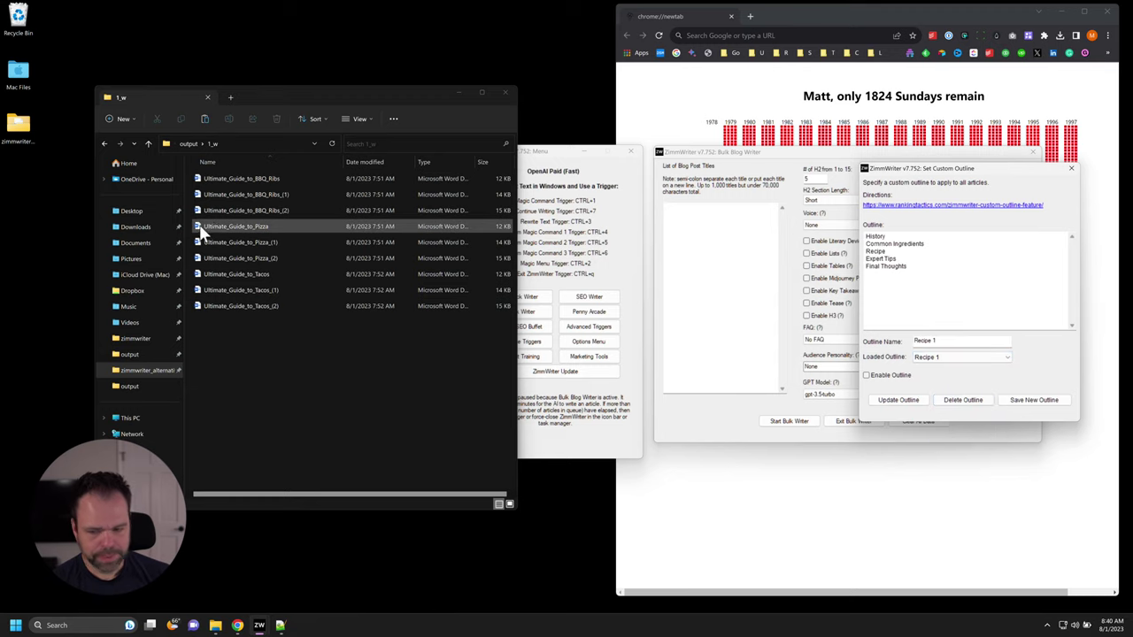
# Step: Open the Ultimate_Guide_to_BBQ_Ribs document from the 1_w folder and snap it to the right half of the screen
pyautogui.click(273, 180)
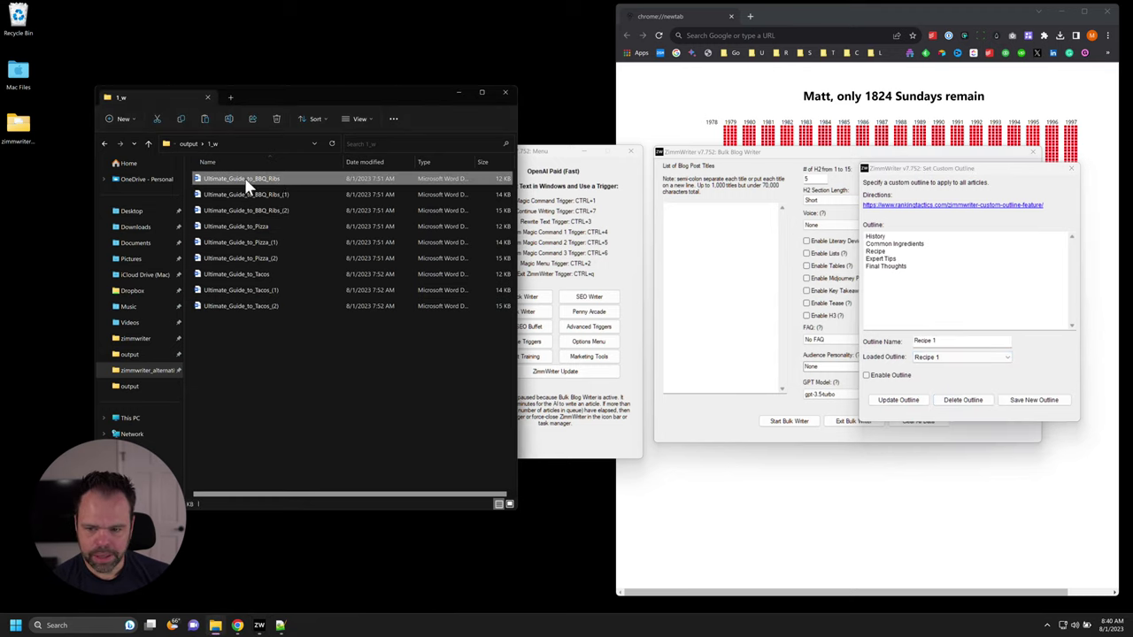
pyautogui.click(259, 276)
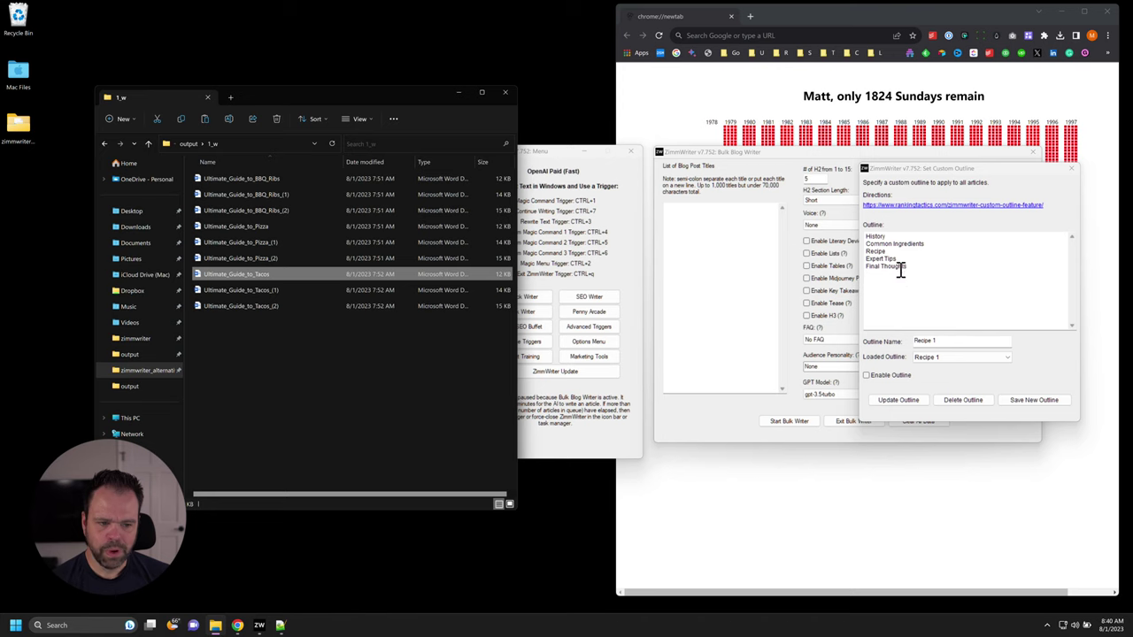
pyautogui.click(239, 181)
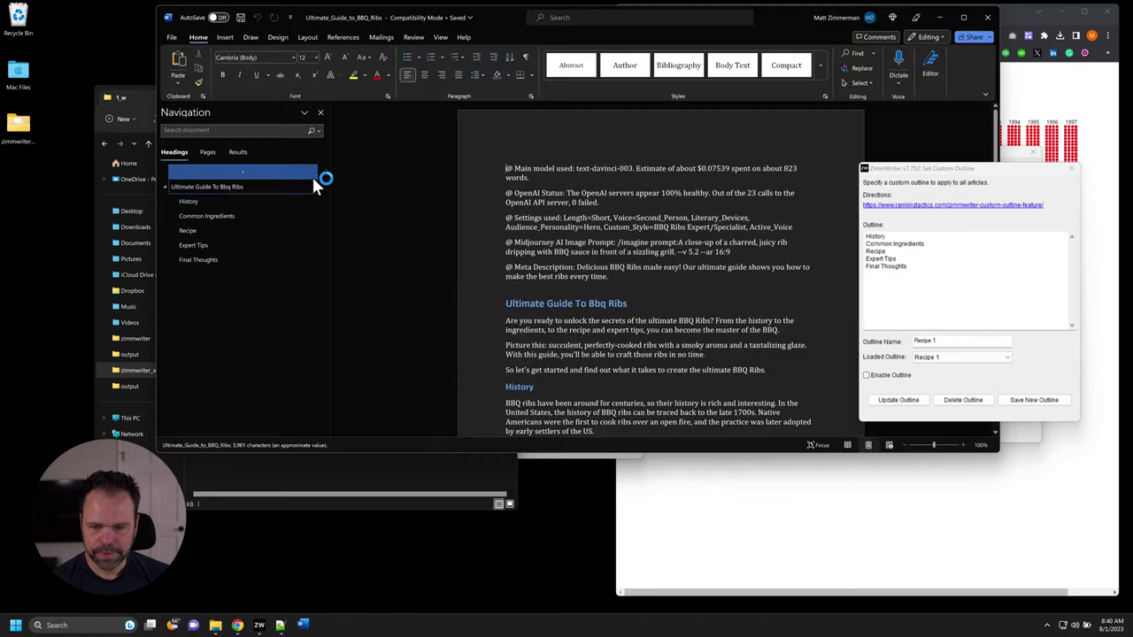
pyautogui.click(320, 126)
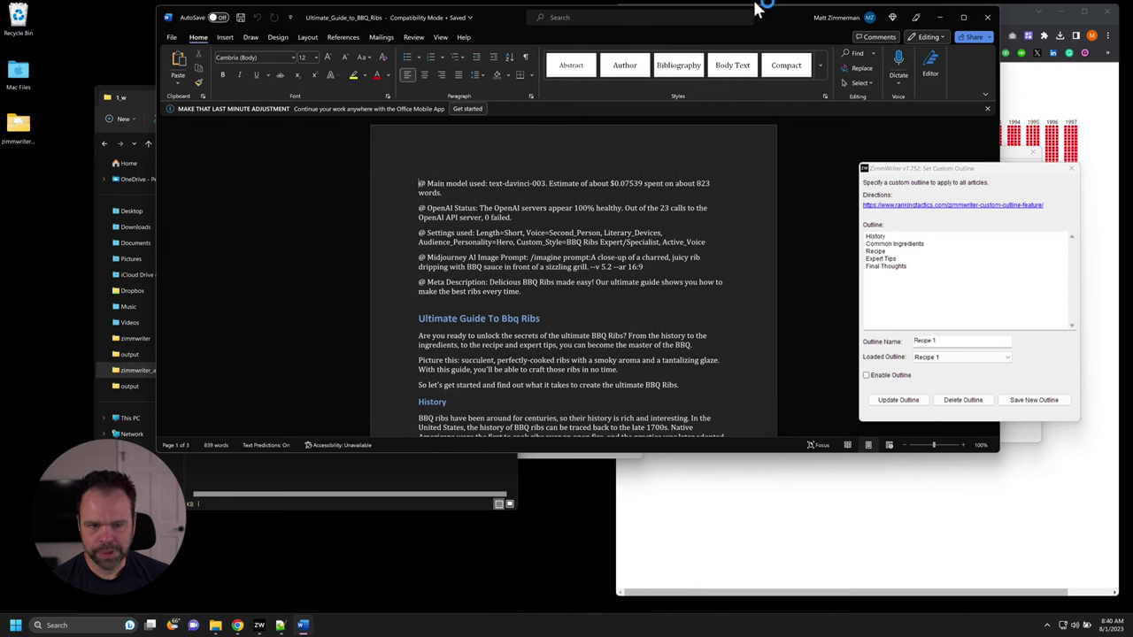
pyautogui.moveTo(799, 23); pyautogui.dragTo(1131, 35)
pyautogui.click(591, 176)
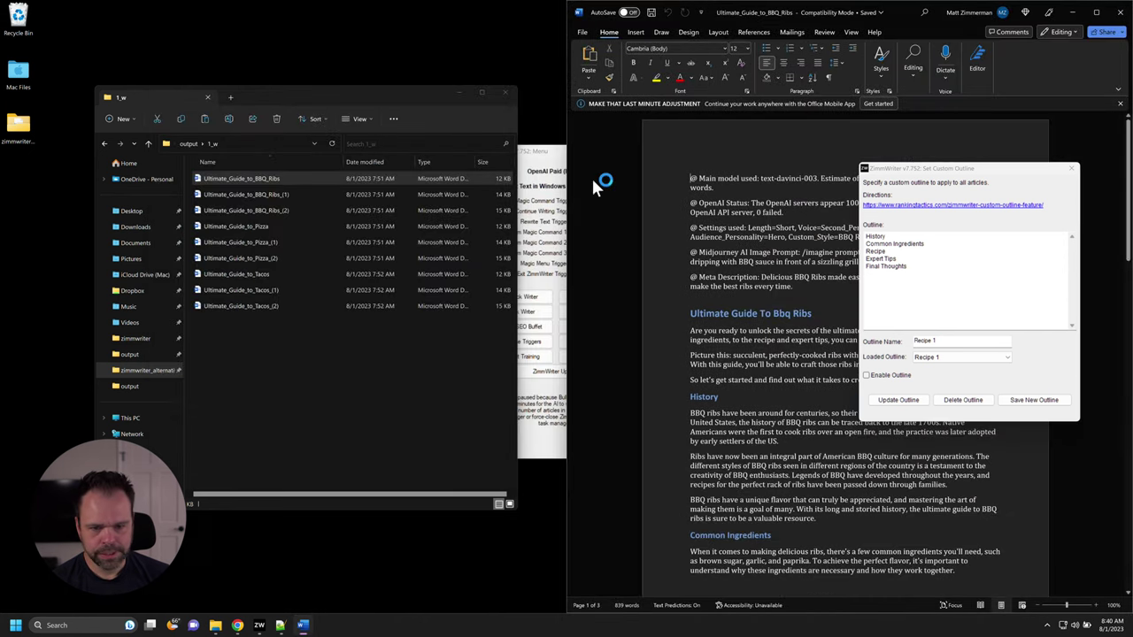
# Step: Open Ultimate_Guide_to_Pizza, snap it beside the BBQ ribs document, and place the custom outline dialog between the two
pyautogui.doubleClick(256, 228)
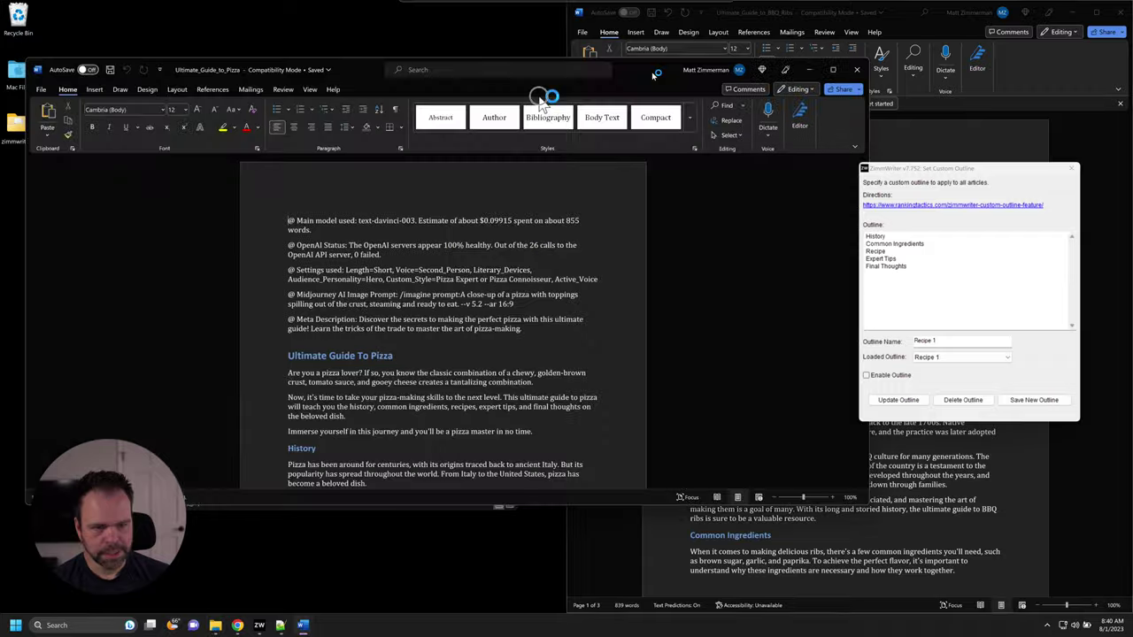
pyautogui.moveTo(531, 12); pyautogui.dragTo(2, 137)
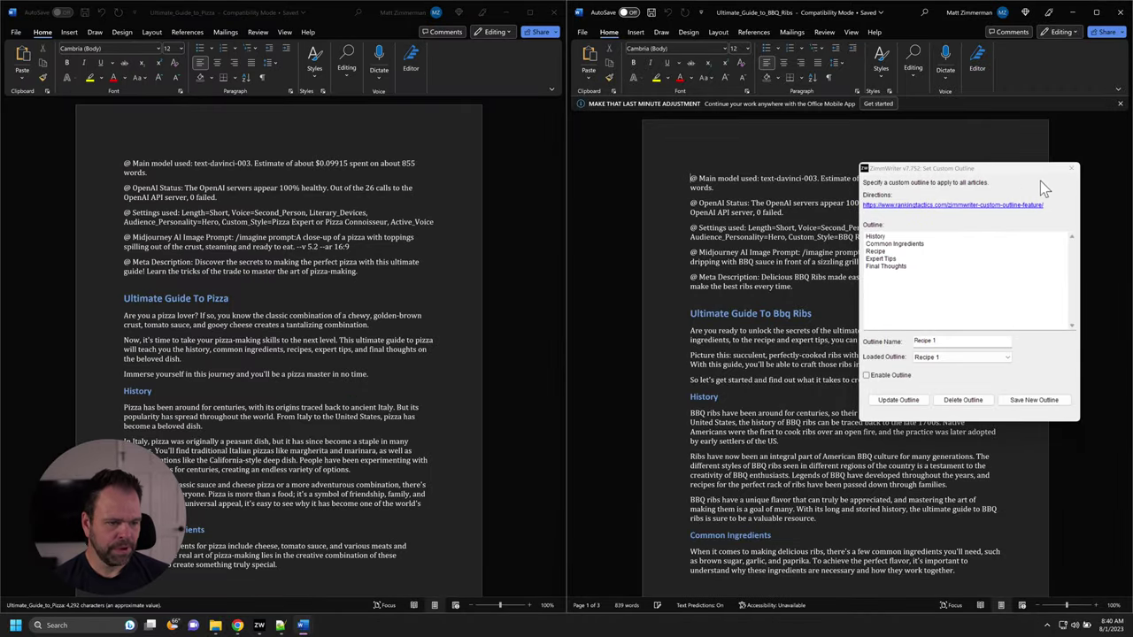
pyautogui.moveTo(1017, 175); pyautogui.dragTo(602, 247)
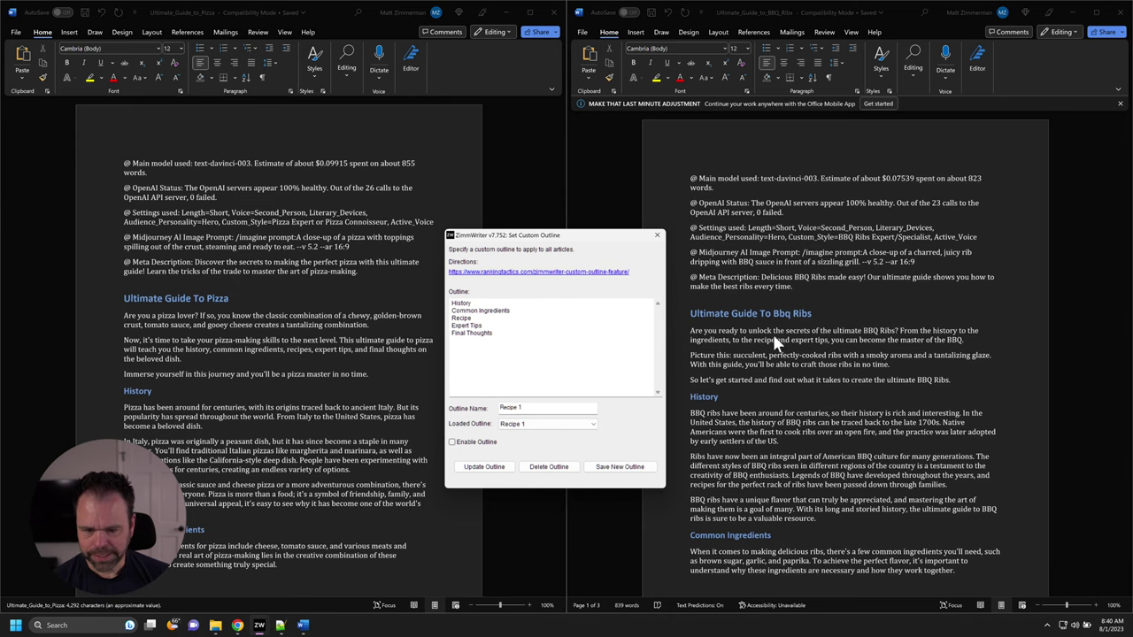
# Step: Compare the pizza and BBQ ribs articles with the Recipe 1 outline, section by section from History to Final Thoughts
pyautogui.scroll(-4, 814, 336)
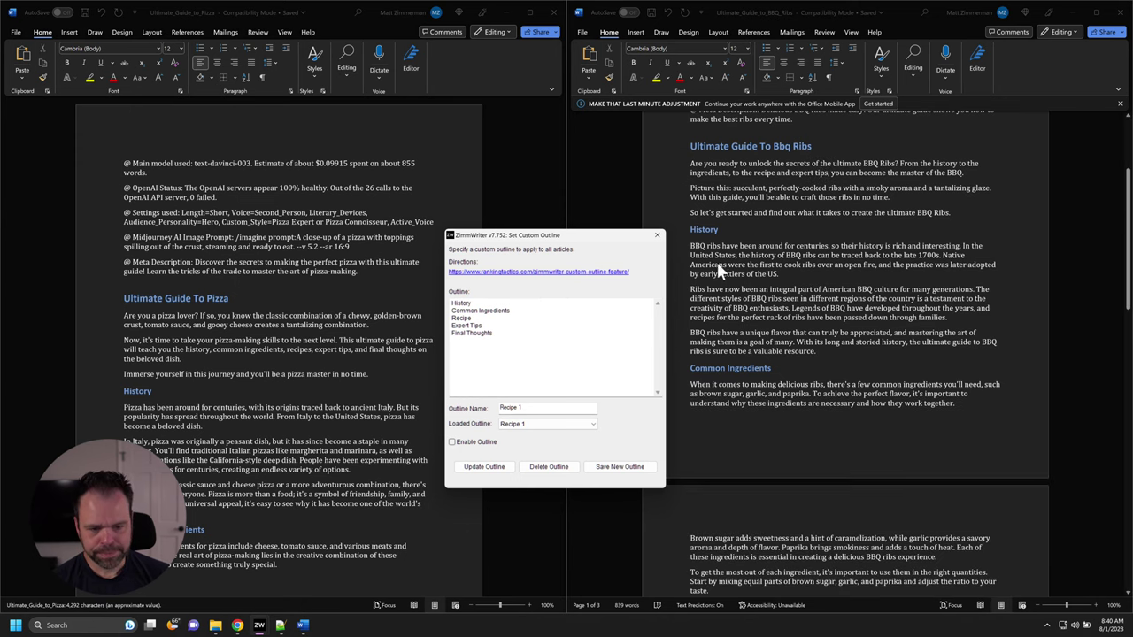
pyautogui.scroll(-4, 144, 240)
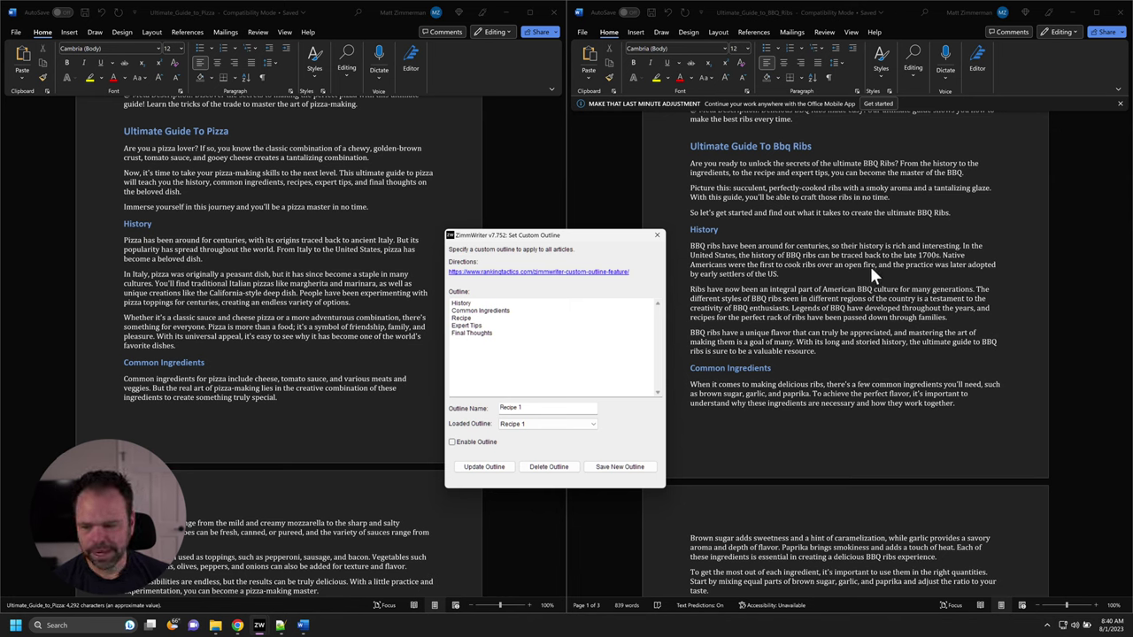
pyautogui.scroll(-2, 832, 243)
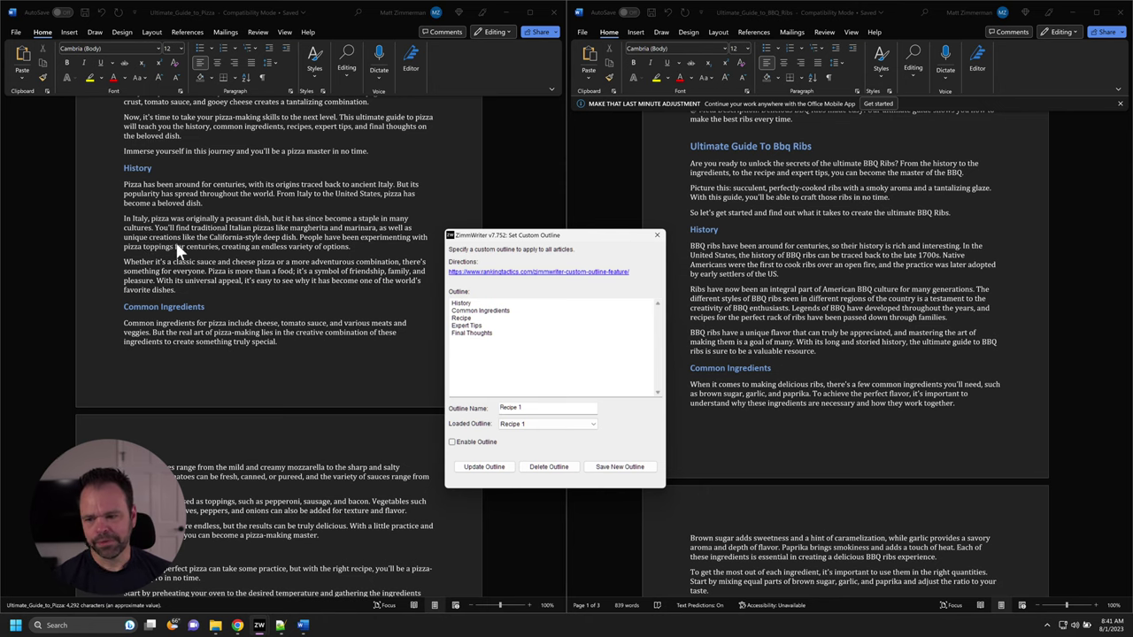
pyautogui.scroll(-5, 182, 248)
pyautogui.scroll(1, 195, 200)
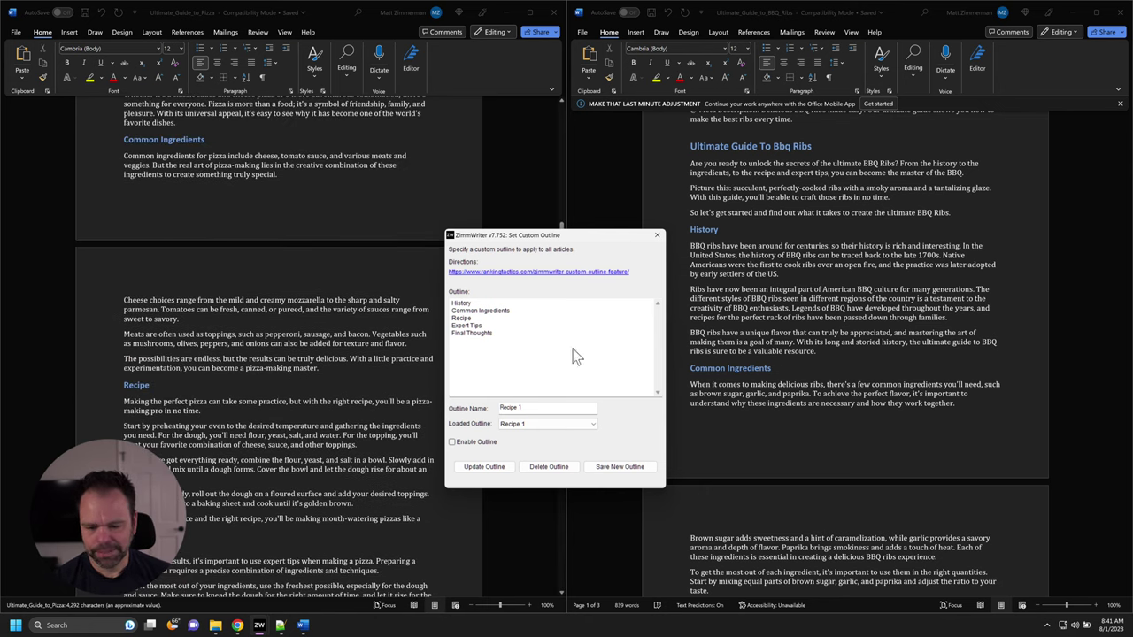
pyautogui.scroll(-4, 741, 321)
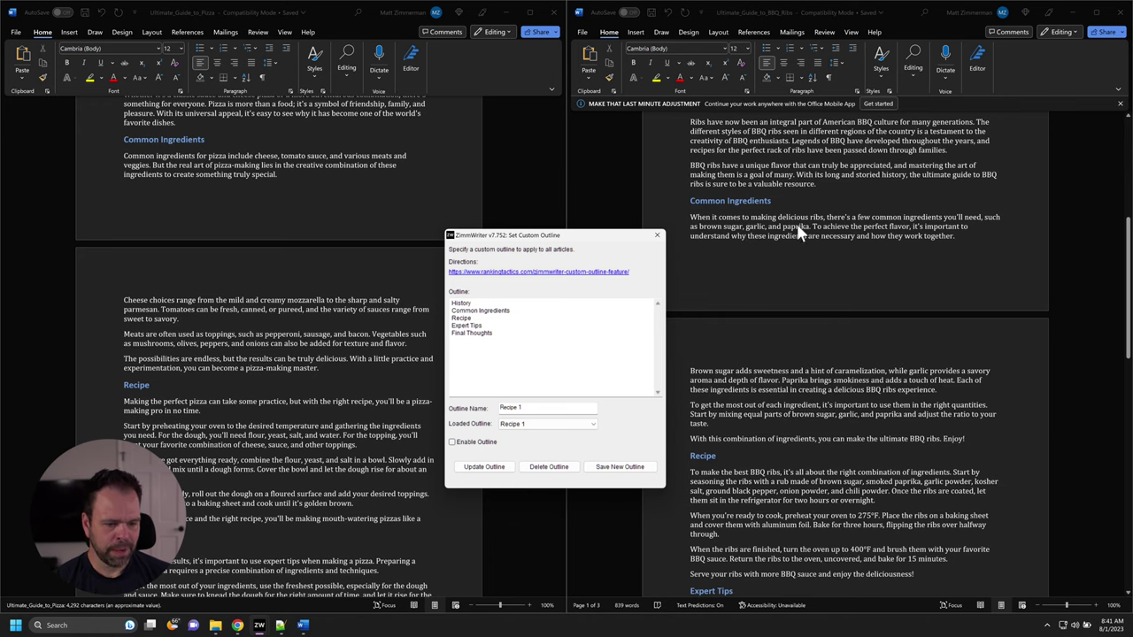
pyautogui.scroll(-6, 798, 258)
pyautogui.scroll(-5, 283, 430)
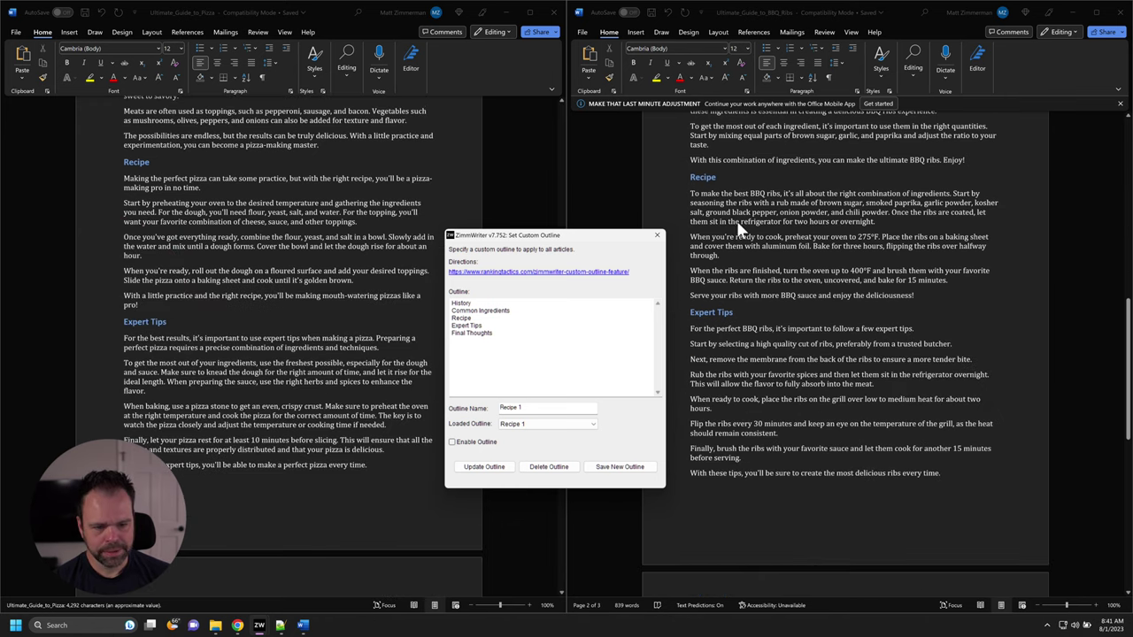
pyautogui.scroll(-2, 239, 296)
pyautogui.scroll(-5, 816, 353)
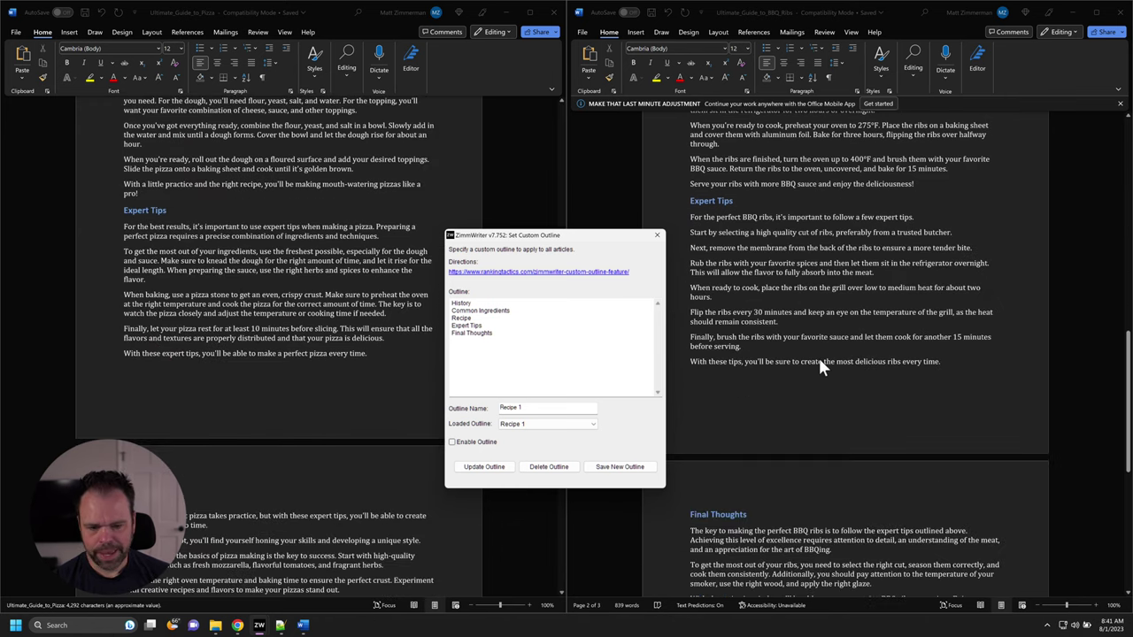
pyautogui.scroll(-5, 271, 428)
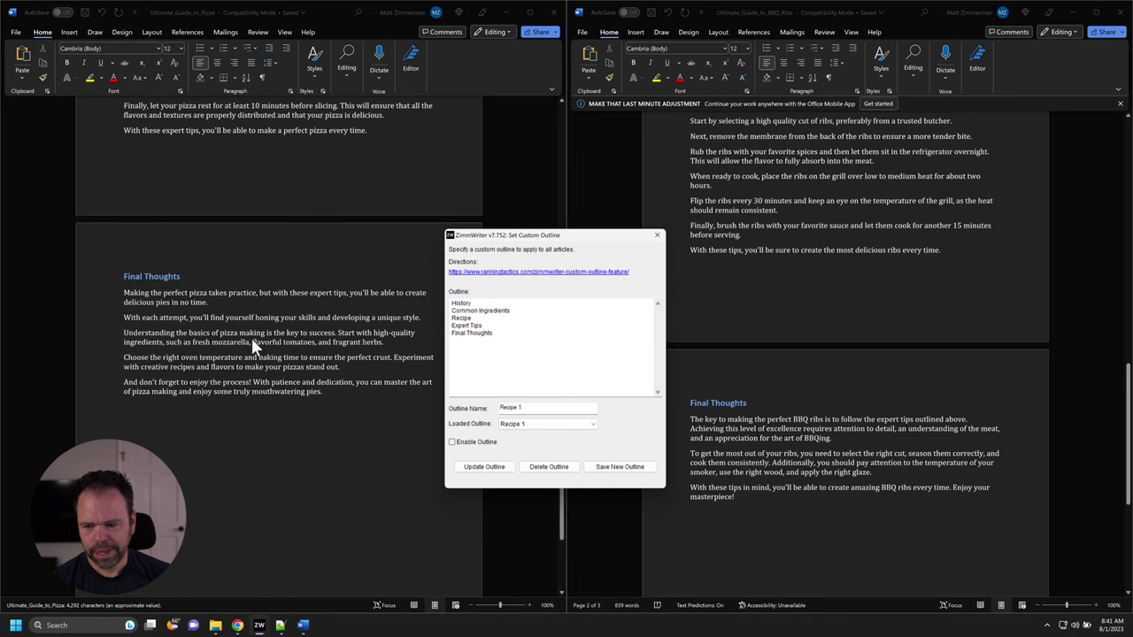
pyautogui.scroll(-2, 840, 395)
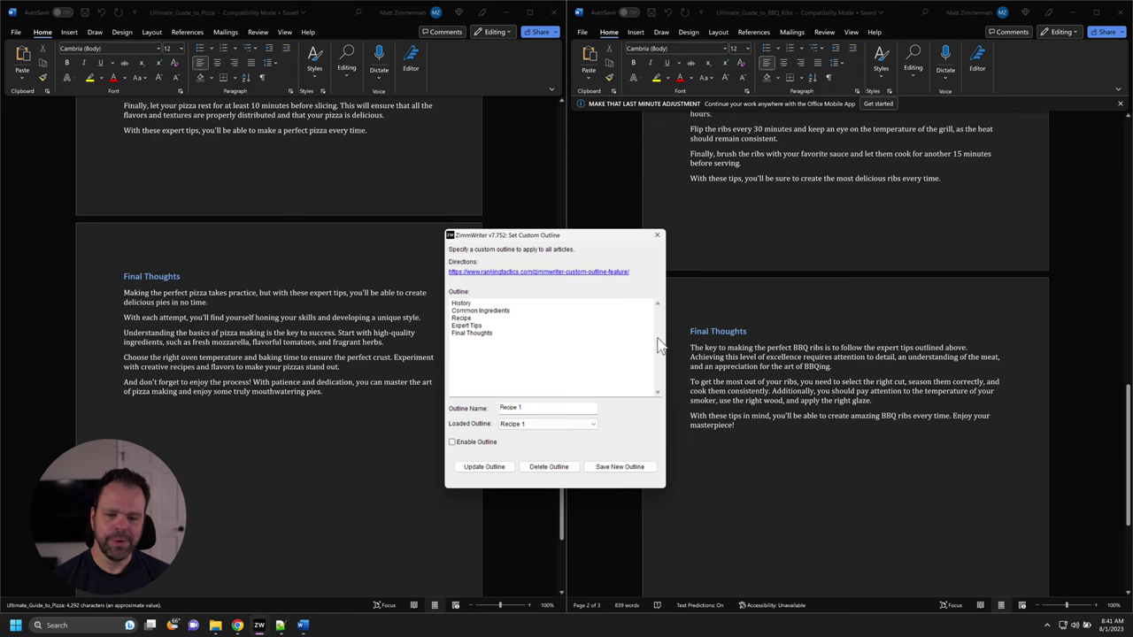
# Step: Highlight all the Recipe 1 outline headings and review the pizza and BBQ ribs articles again, back to their History sections
pyautogui.click(501, 333)
pyautogui.hotkey('ctrl', 'a')
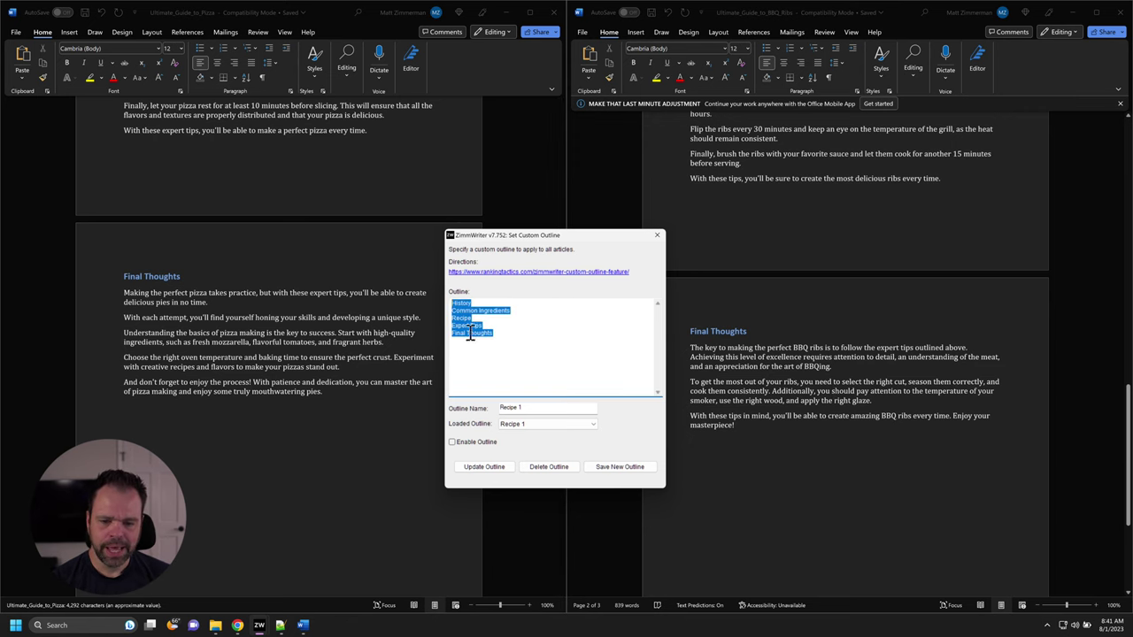
pyautogui.scroll(10, 292, 302)
pyautogui.scroll(5, 293, 301)
pyautogui.scroll(5, 778, 300)
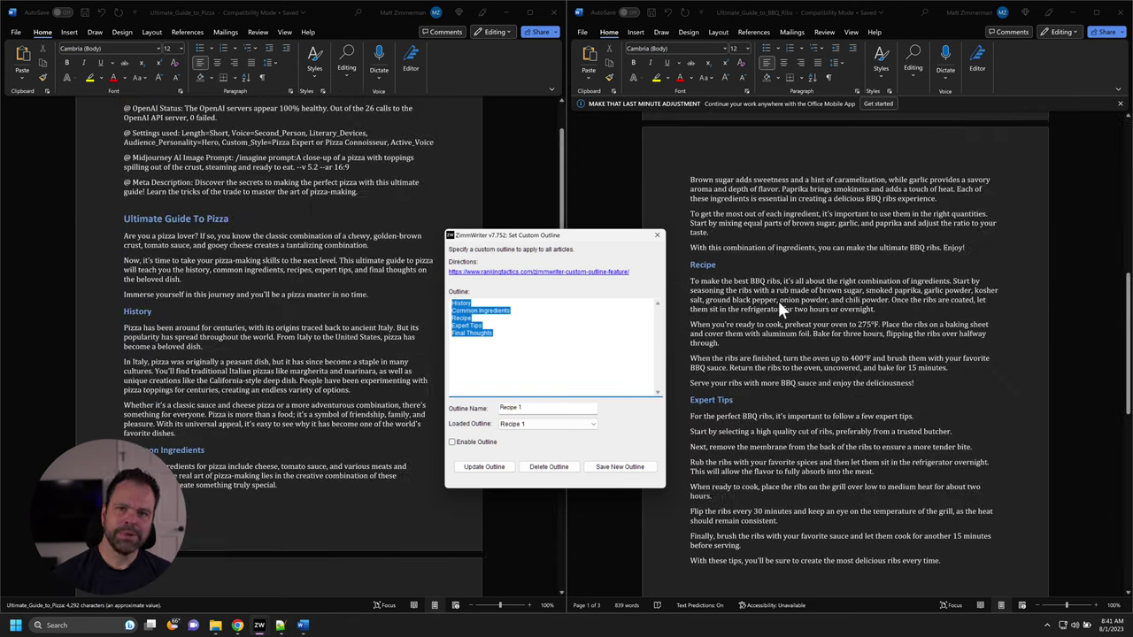
pyautogui.scroll(10, 777, 293)
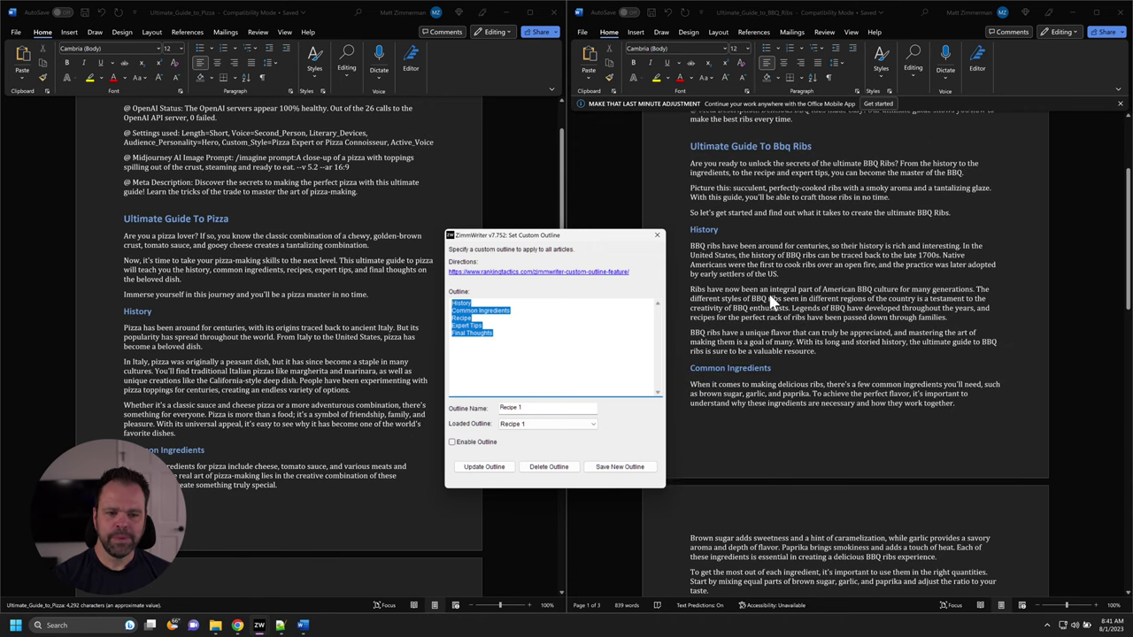
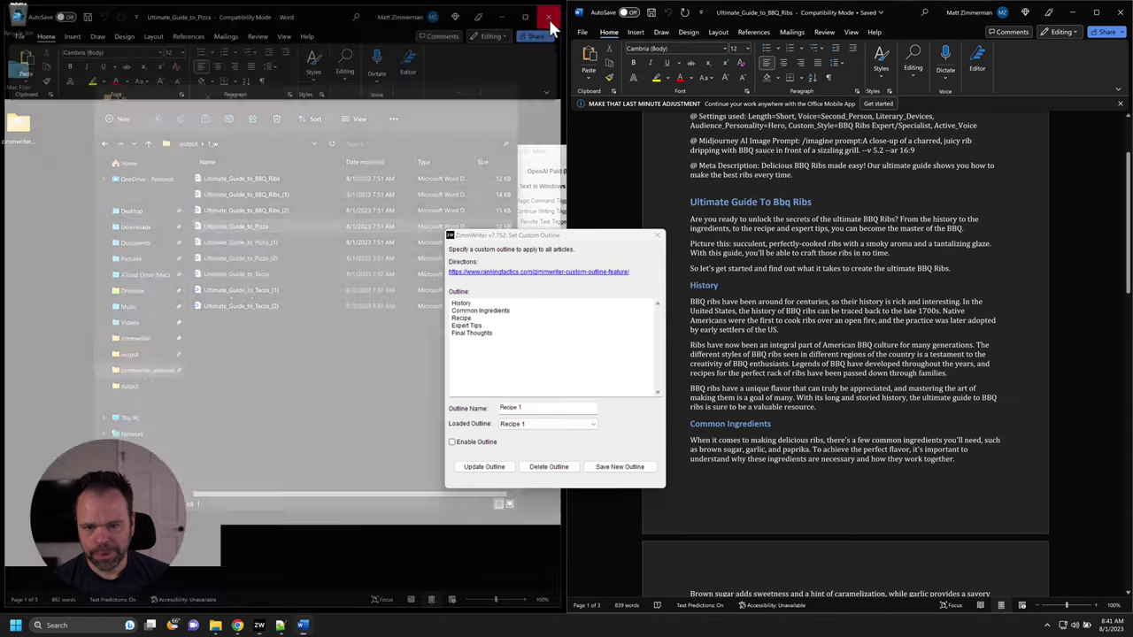
# Step: Replace the pizza article with Ultimate_Guide_to_Tacos, snapped beside the BBQ ribs document
pyautogui.doubleClick(245, 276)
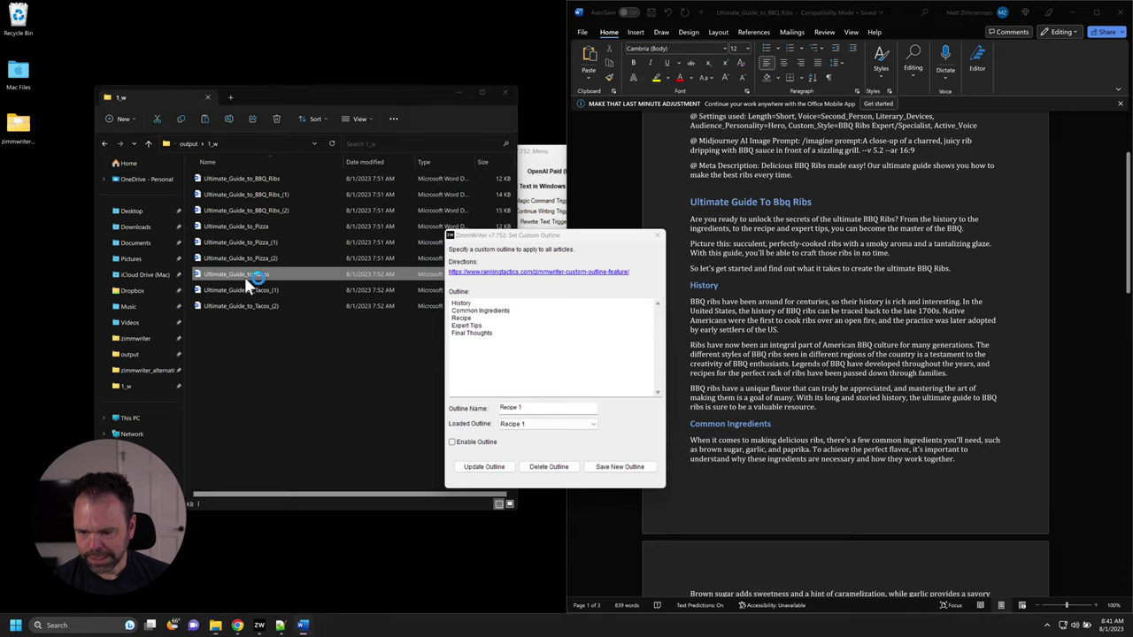
pyautogui.moveTo(781, 31); pyautogui.dragTo(4, 166)
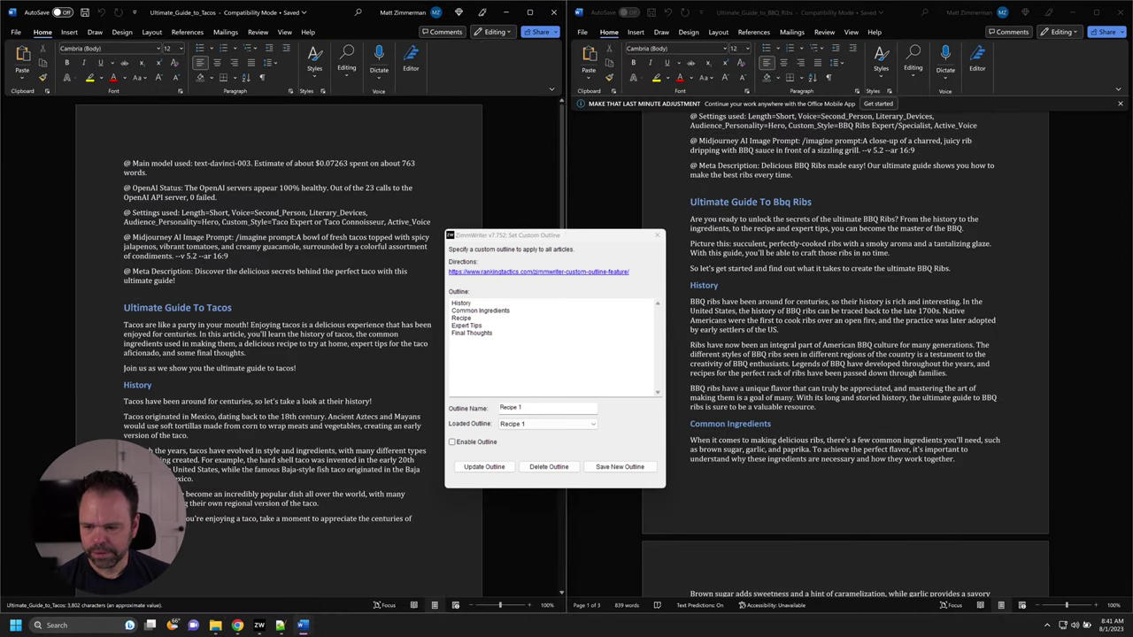
# Step: Review the tacos article from Common Ingredients to Final Thoughts, and close both article documents
pyautogui.scroll(-10, 226, 387)
pyautogui.scroll(-10, 227, 386)
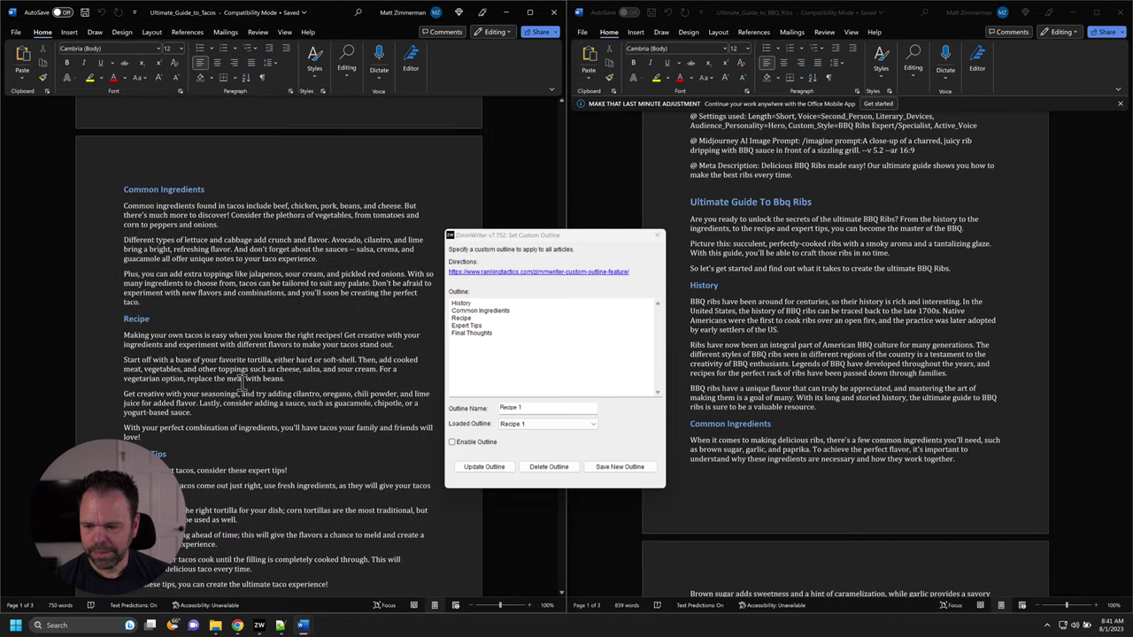
pyautogui.scroll(-3, 228, 332)
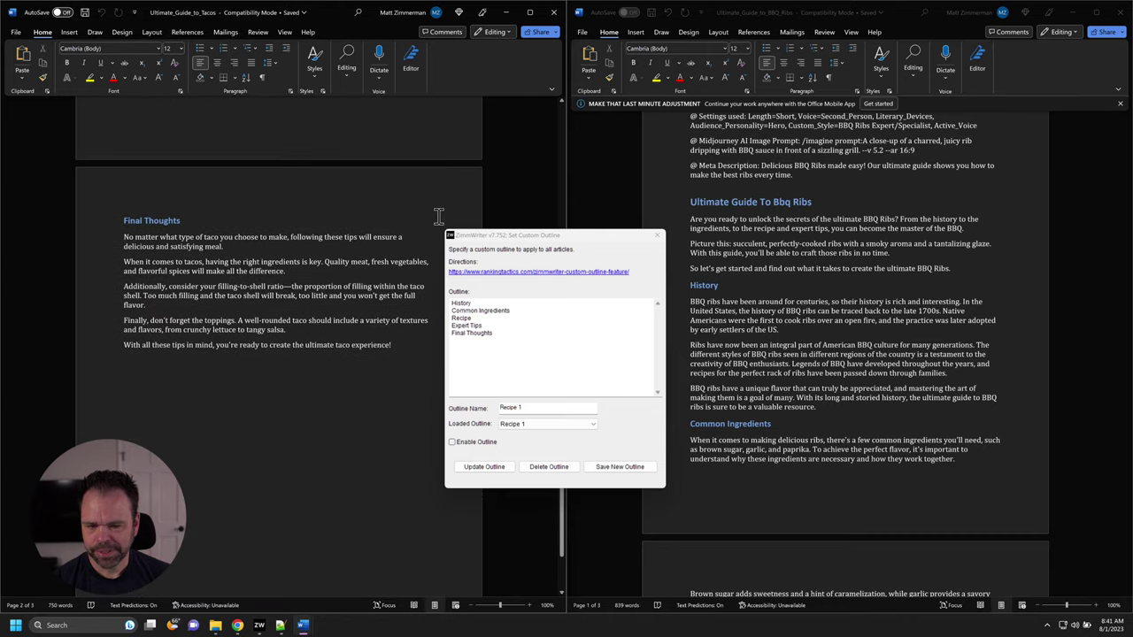
pyautogui.click(554, 12)
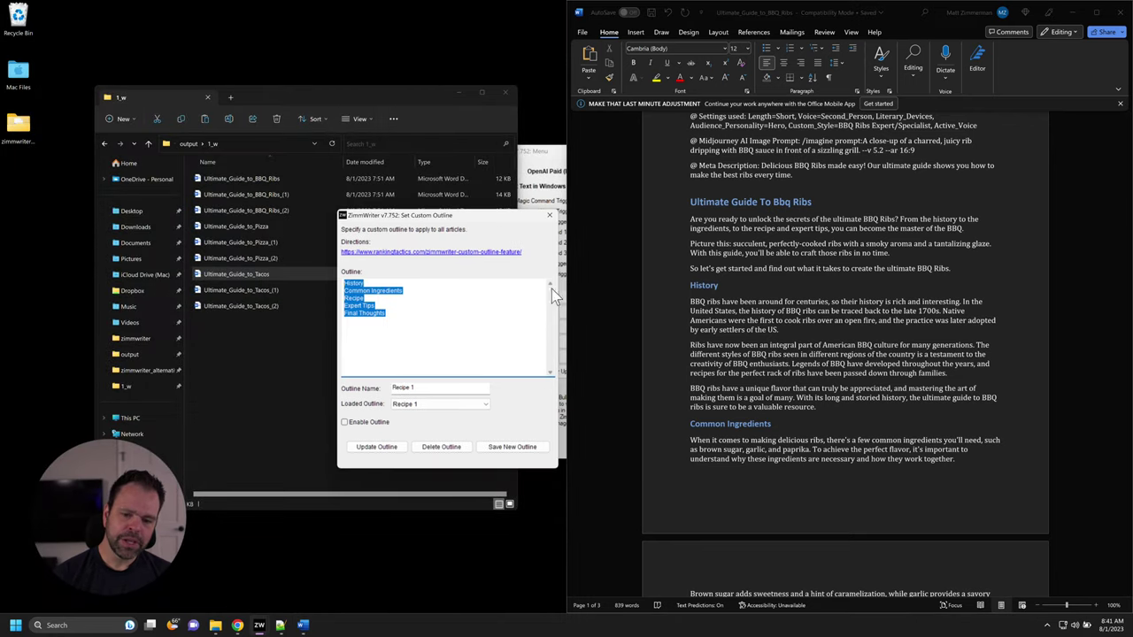
pyautogui.click(1117, 11)
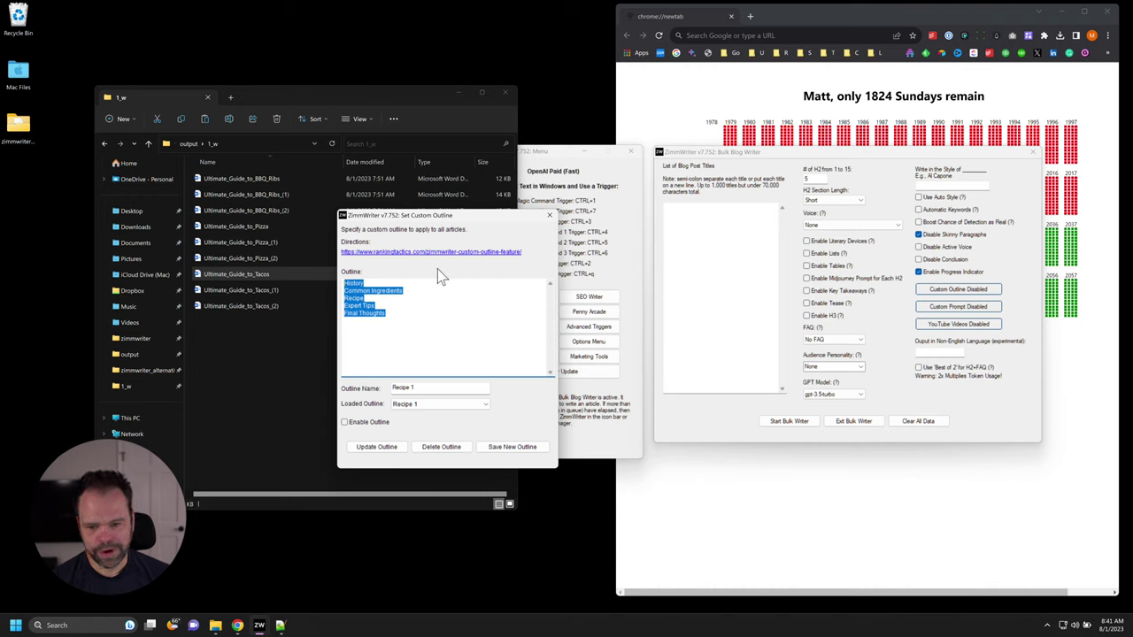
# Step: Open the custom outline directions page, and close the custom outline dialog and the Bulk Blog Writer
pyautogui.click(385, 258)
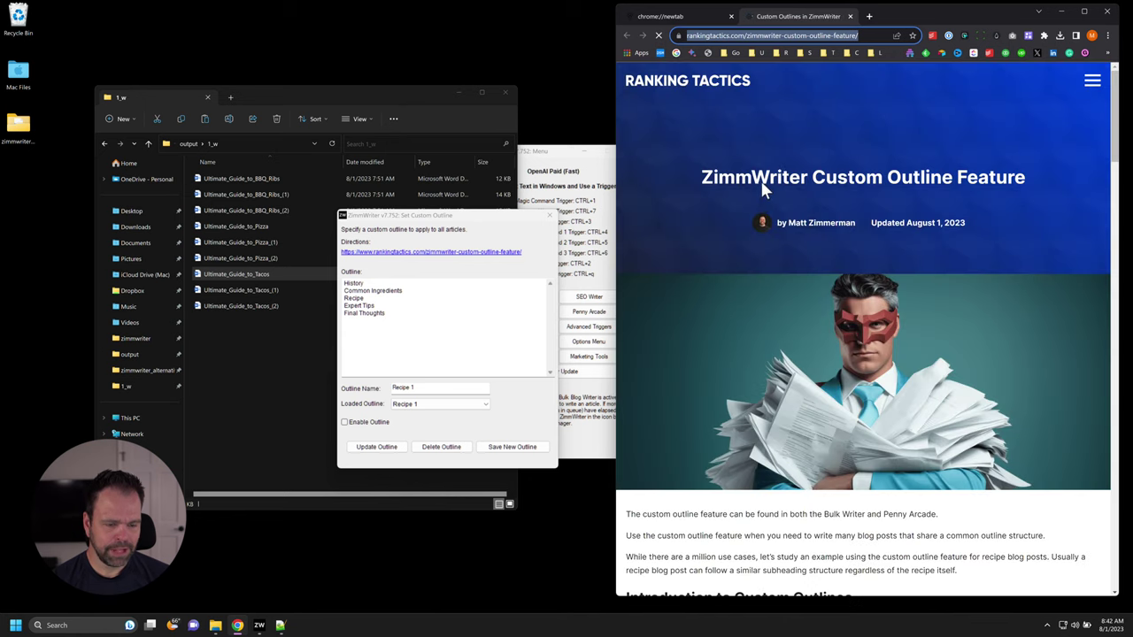
pyautogui.click(549, 215)
pyautogui.moveTo(549, 153); pyautogui.dragTo(515, 149)
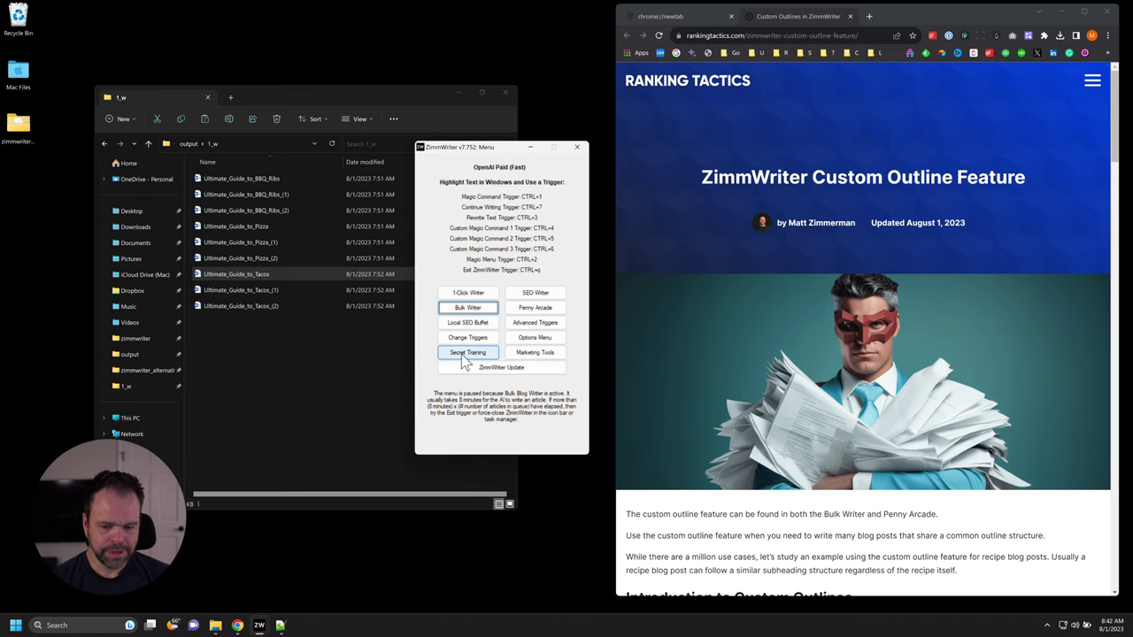
pyautogui.moveTo(259, 624)
pyautogui.click(283, 574)
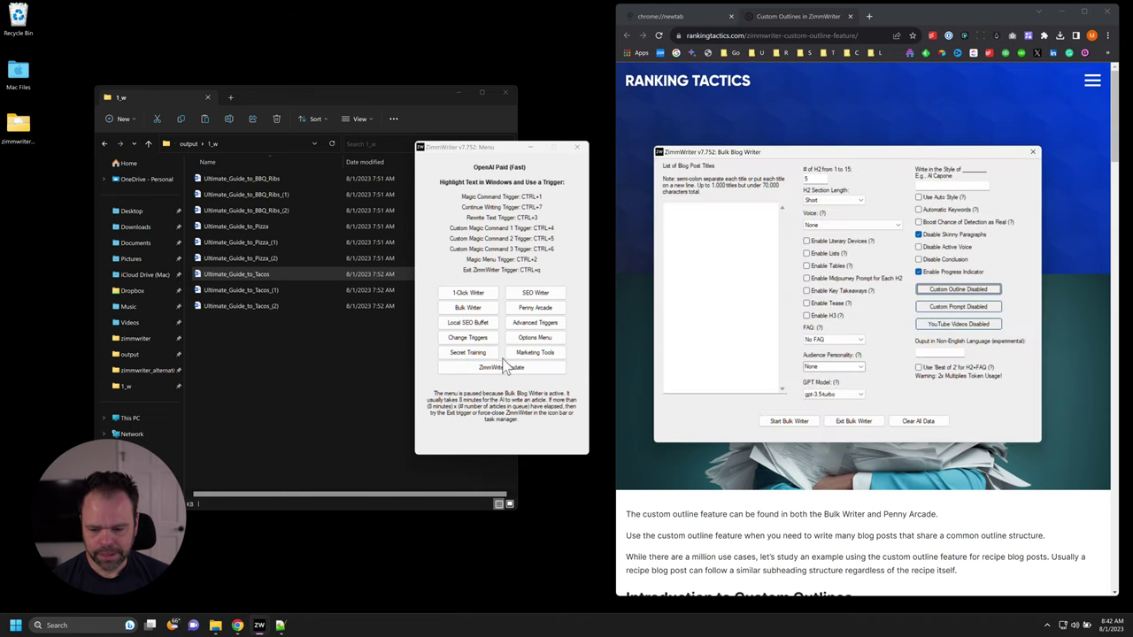
pyautogui.click(1032, 153)
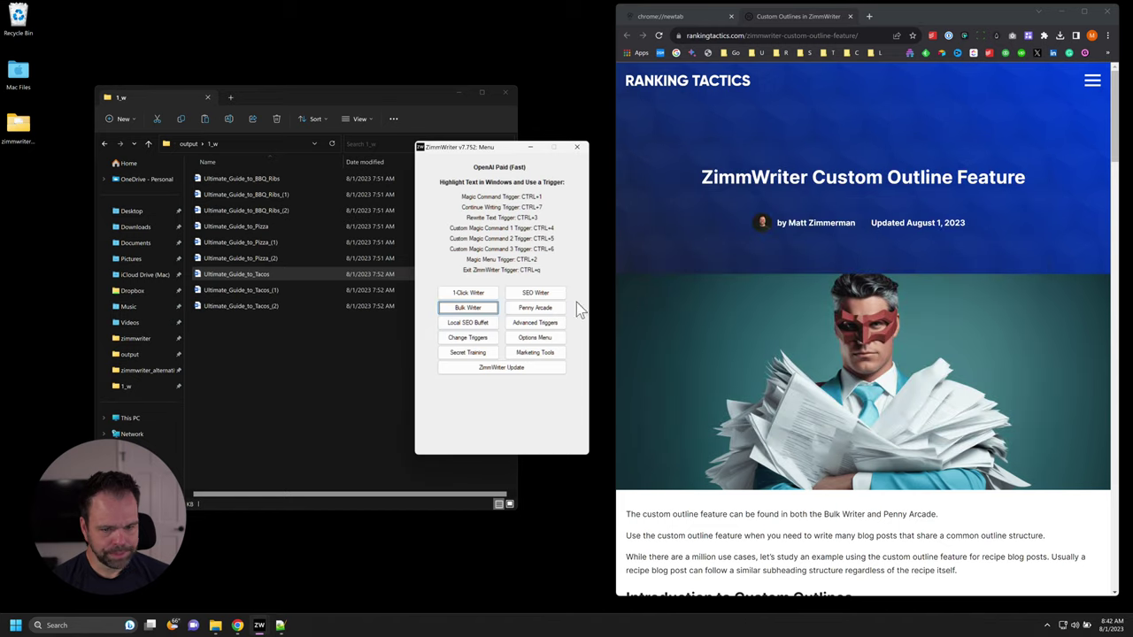
# Step: Open the Secret Training help page, look through its ZimmWriter Training list, and close the page
pyautogui.click(471, 353)
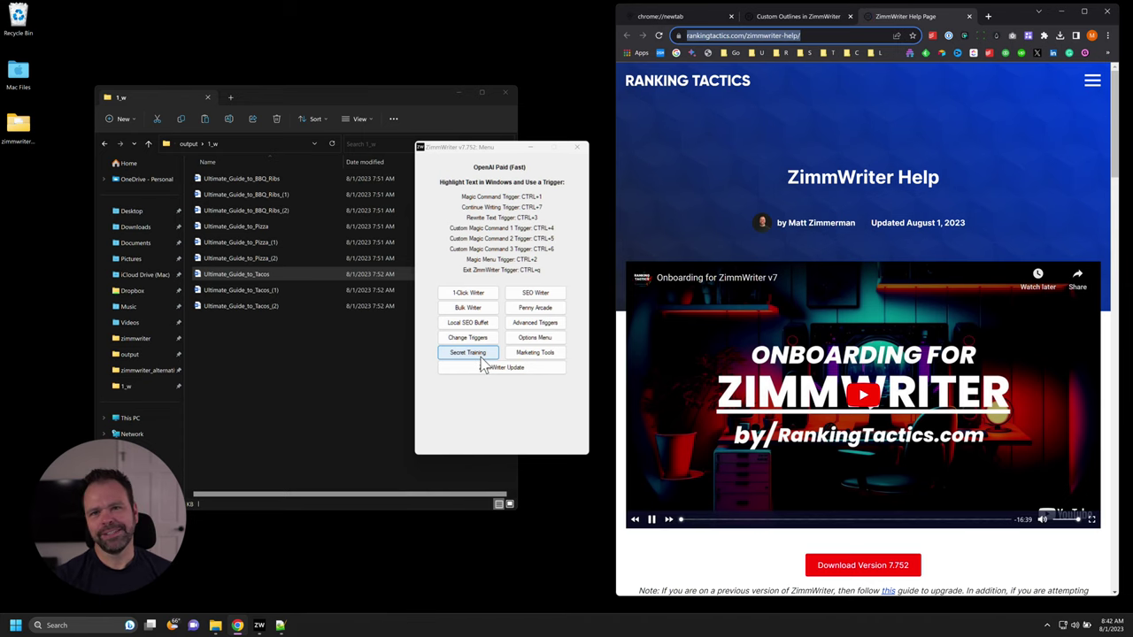
pyautogui.scroll(-5, 871, 377)
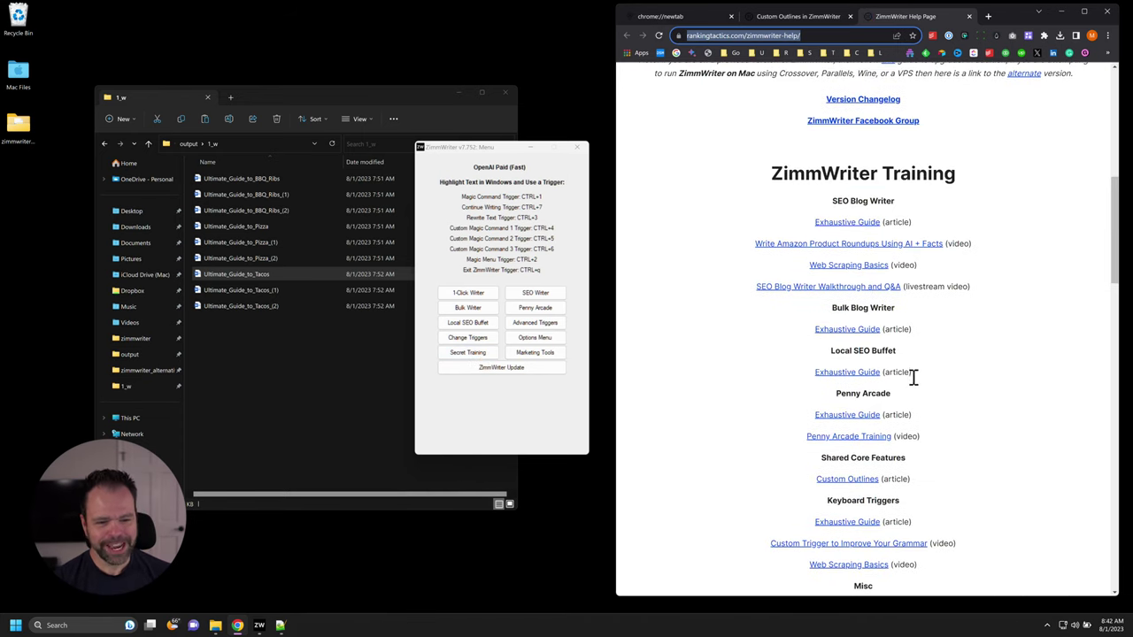
pyautogui.scroll(-1, 914, 382)
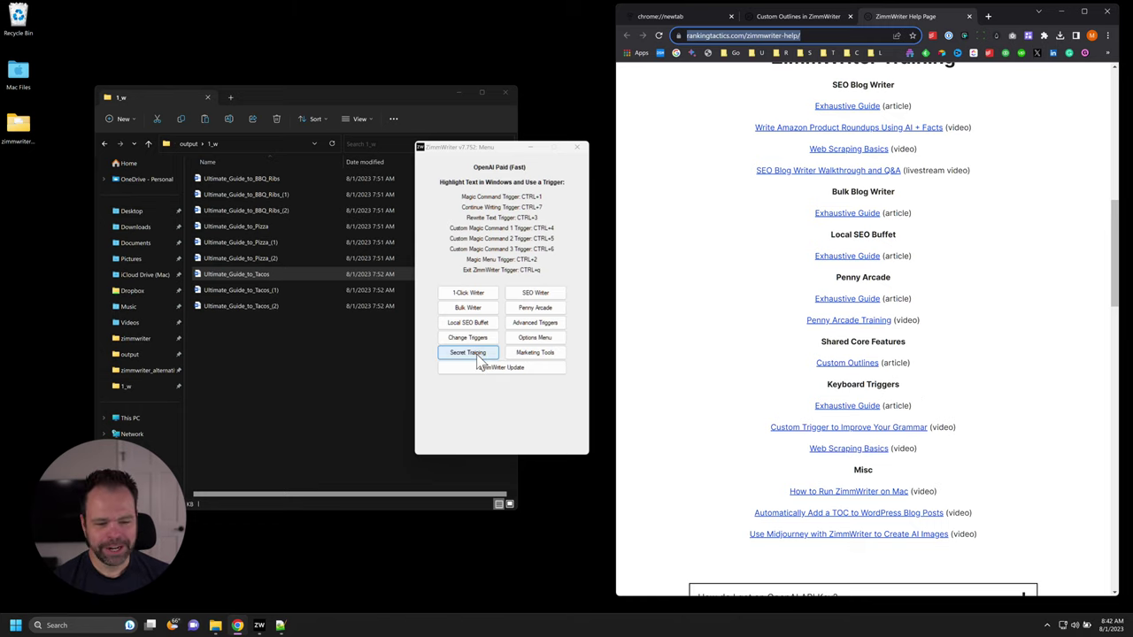
pyautogui.click(969, 16)
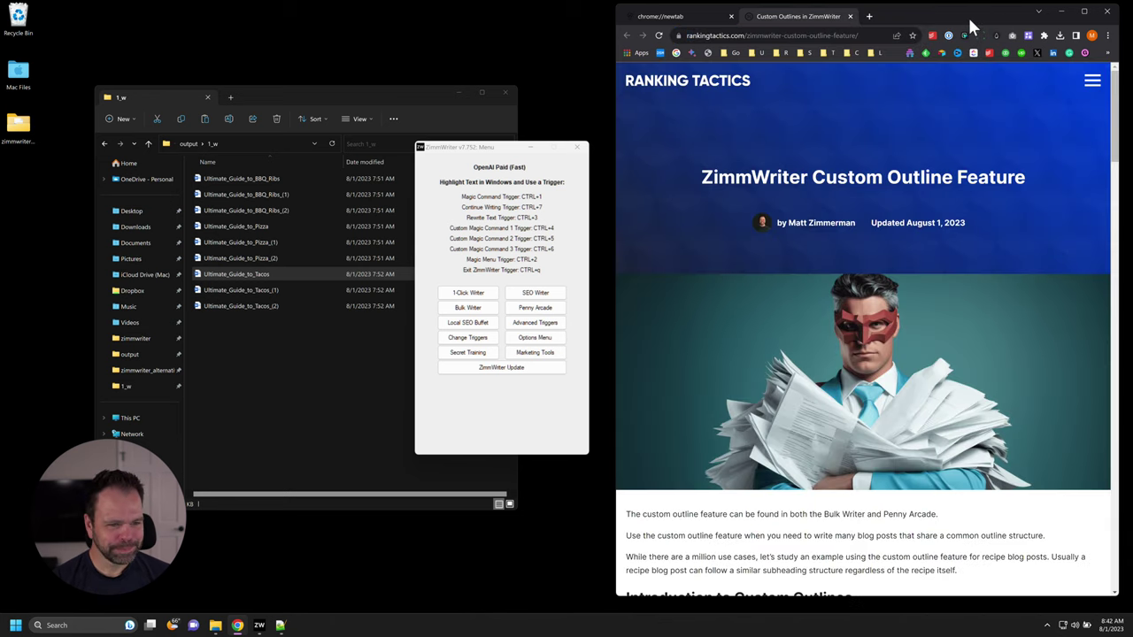
# Step: Reopen the Bulk Writer's custom outline dialog, load the Recipe 1 outline, and place the dialog beside the guide page
pyautogui.click(481, 309)
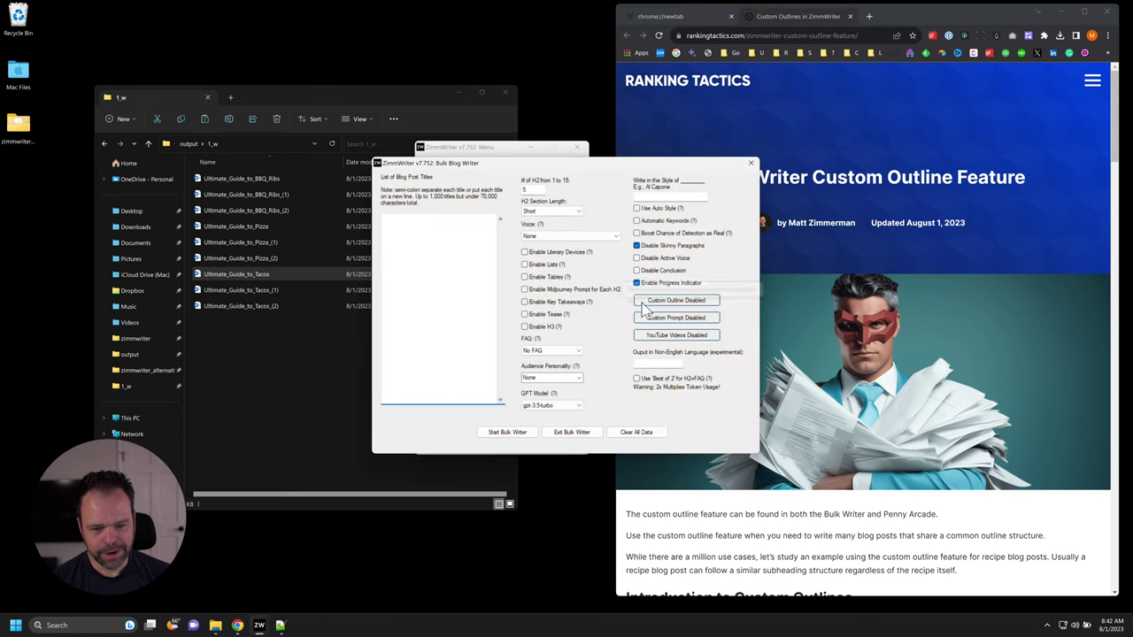
pyautogui.click(683, 300)
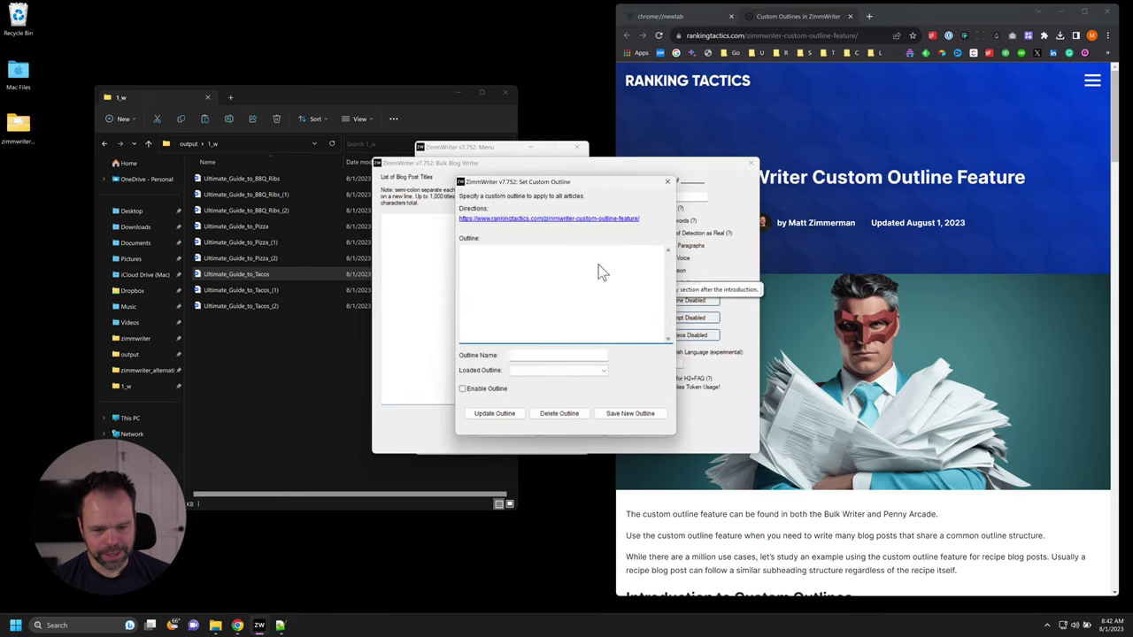
pyautogui.click(561, 372)
pyautogui.click(535, 418)
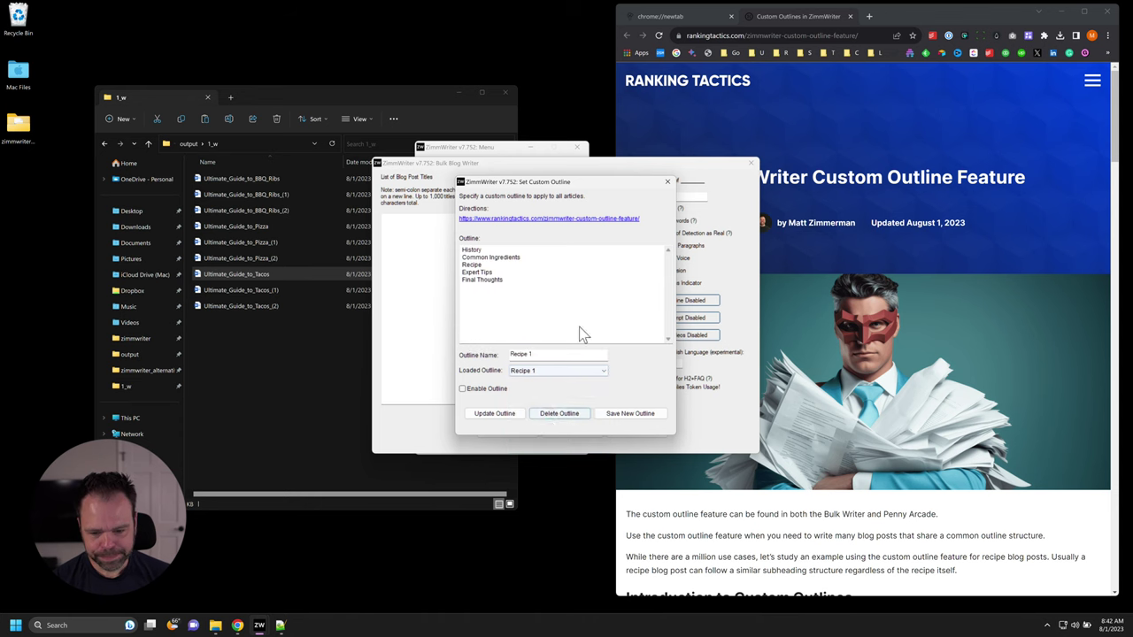
pyautogui.moveTo(578, 186); pyautogui.dragTo(448, 174)
# Step: Compare the guide's example outline and its section on H2s, H3s, and H4s with the Recipe 1 headings
pyautogui.click(787, 130)
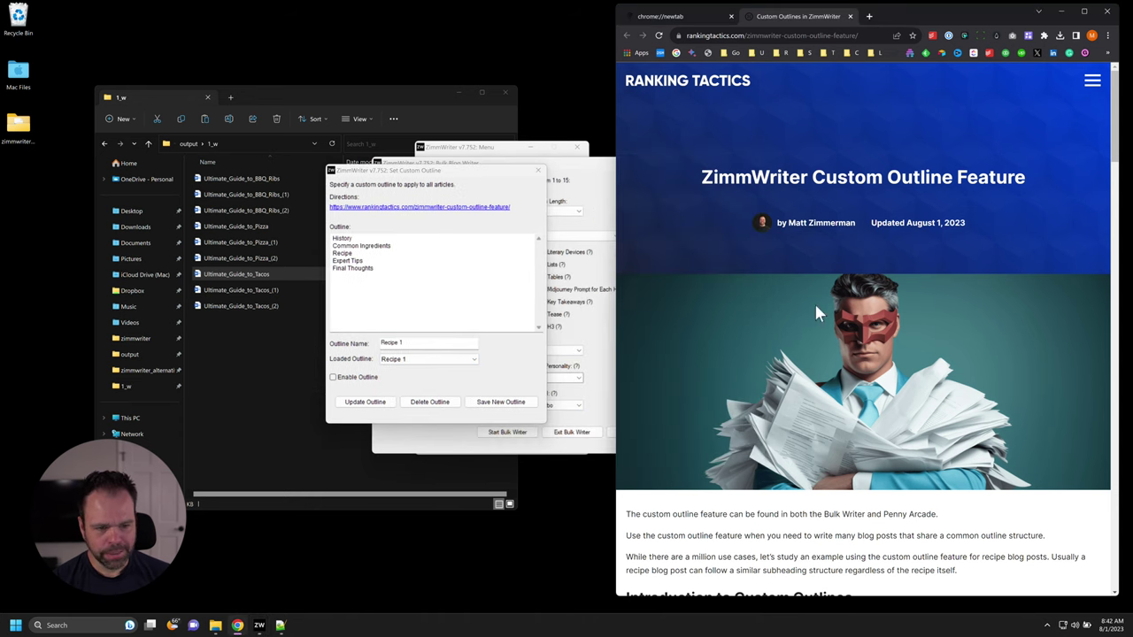
pyautogui.scroll(-7, 814, 301)
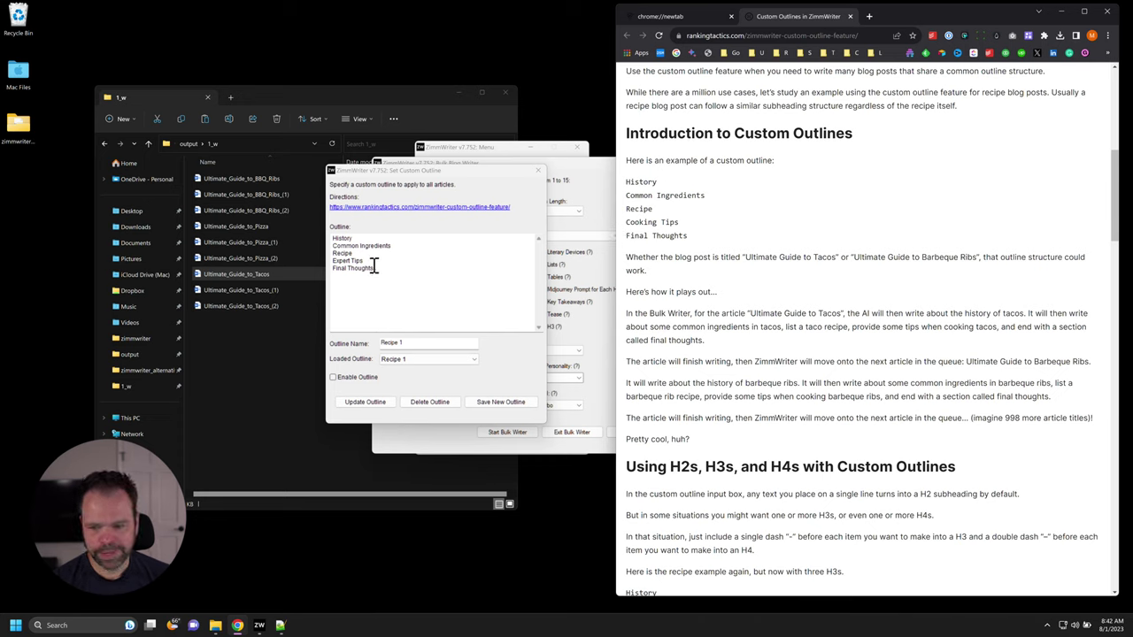
pyautogui.moveTo(689, 237); pyautogui.dragTo(612, 177)
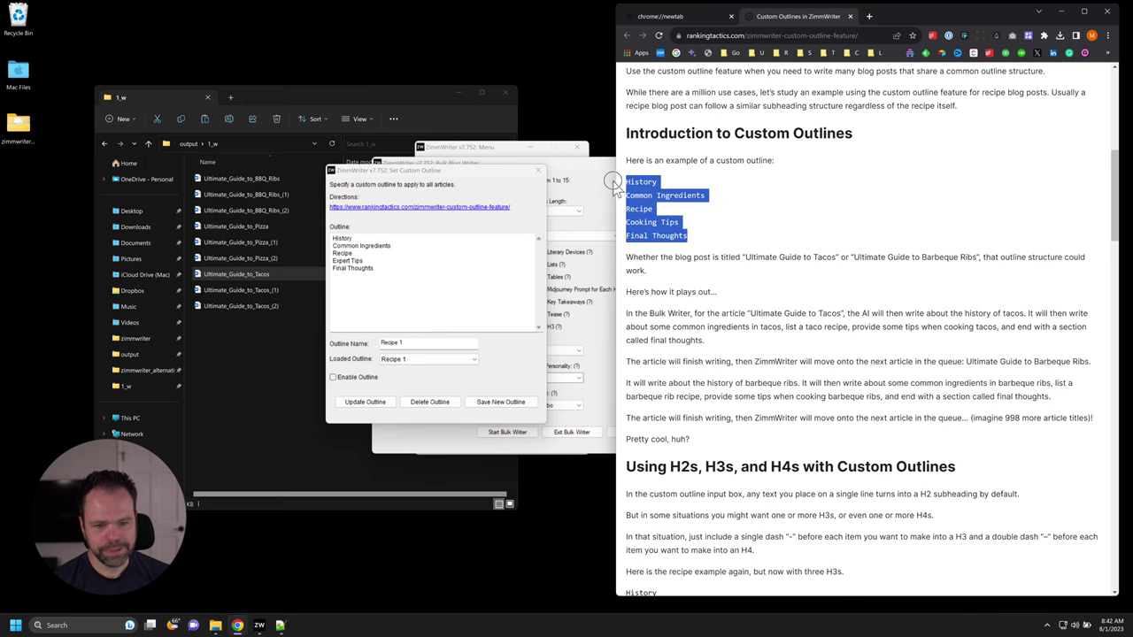
pyautogui.click(362, 285)
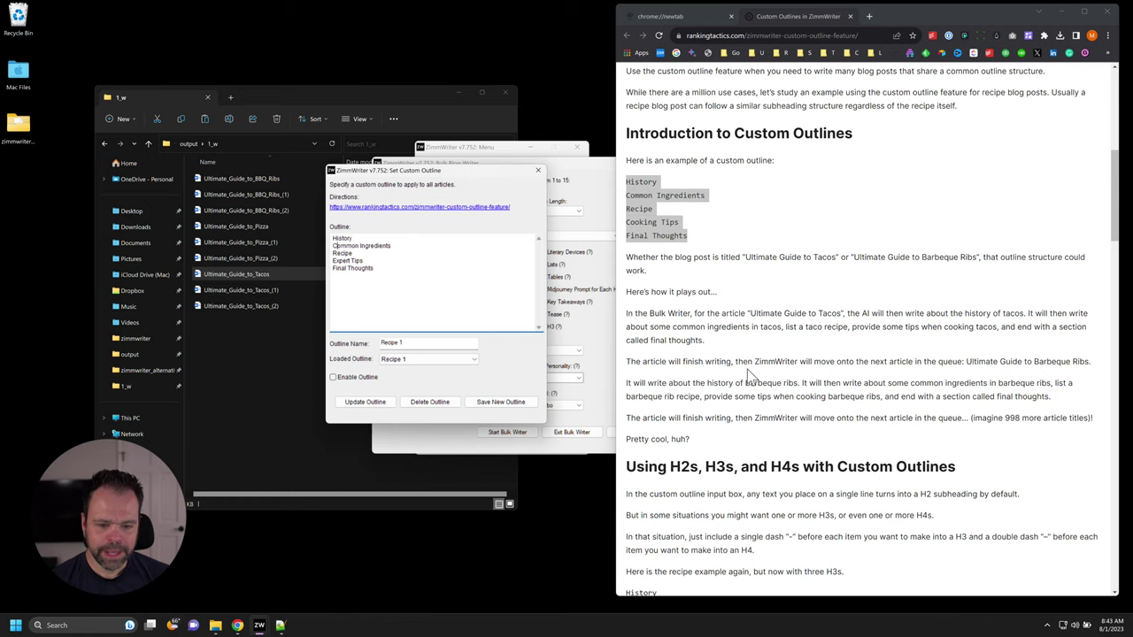
pyautogui.scroll(-3, 750, 376)
pyautogui.doubleClick(341, 238)
pyautogui.click(394, 245)
pyautogui.moveTo(395, 245); pyautogui.dragTo(324, 245)
# Step: Add the H3 lines "- Recipe #1", "- Recipe #2" and "- Recipe #2" under the Recipe heading, and highlight them to check
pyautogui.click(379, 253)
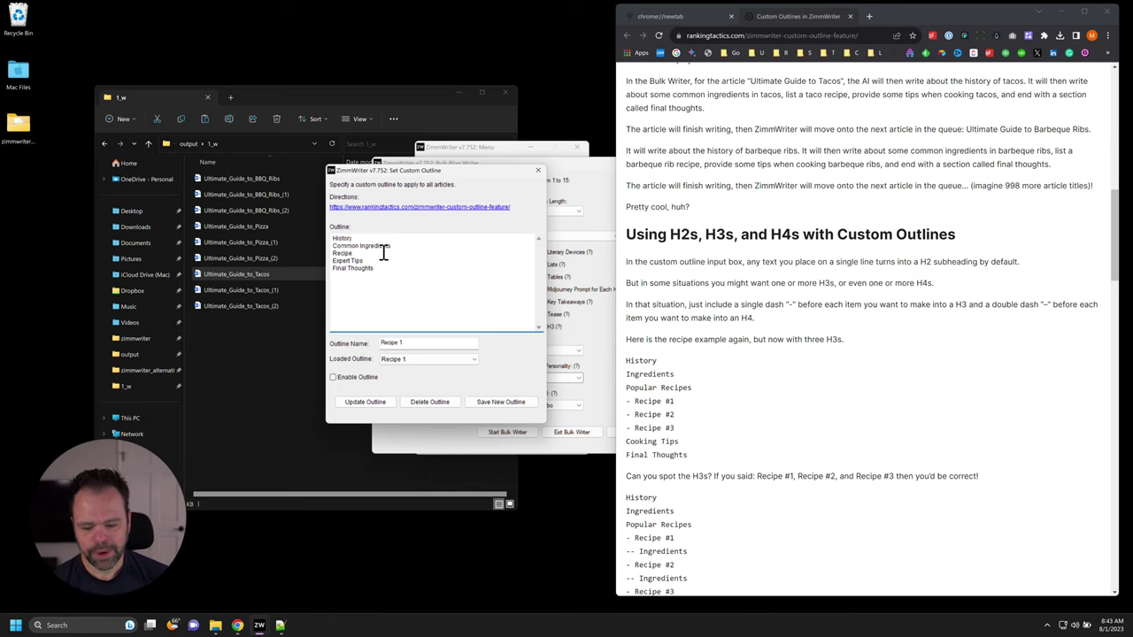
pyautogui.press('Return')
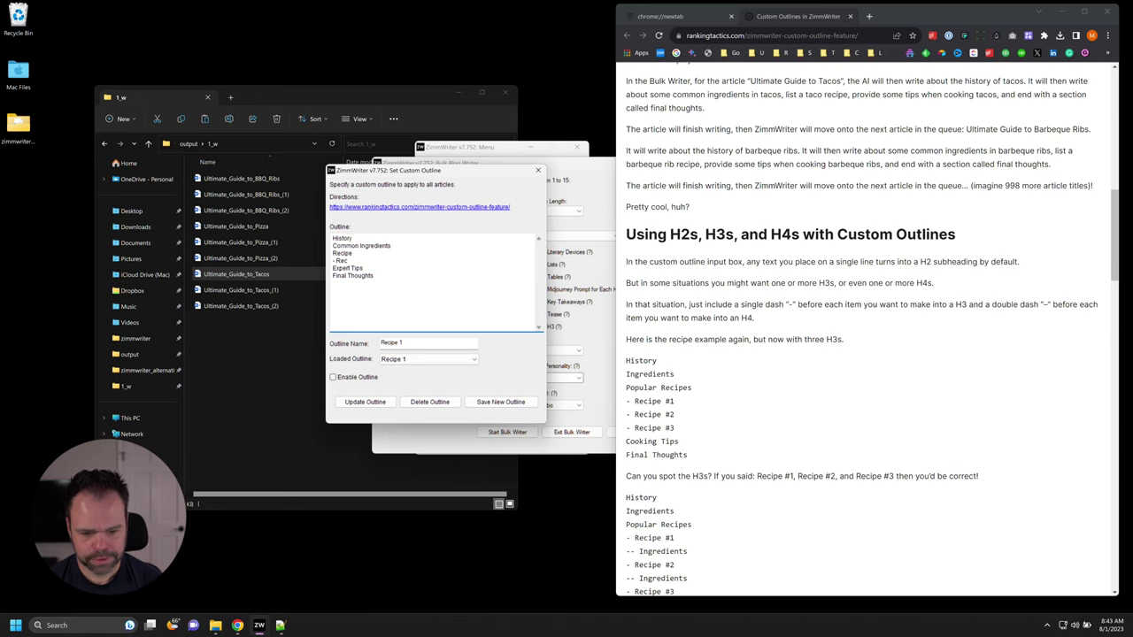
pyautogui.press('Return')
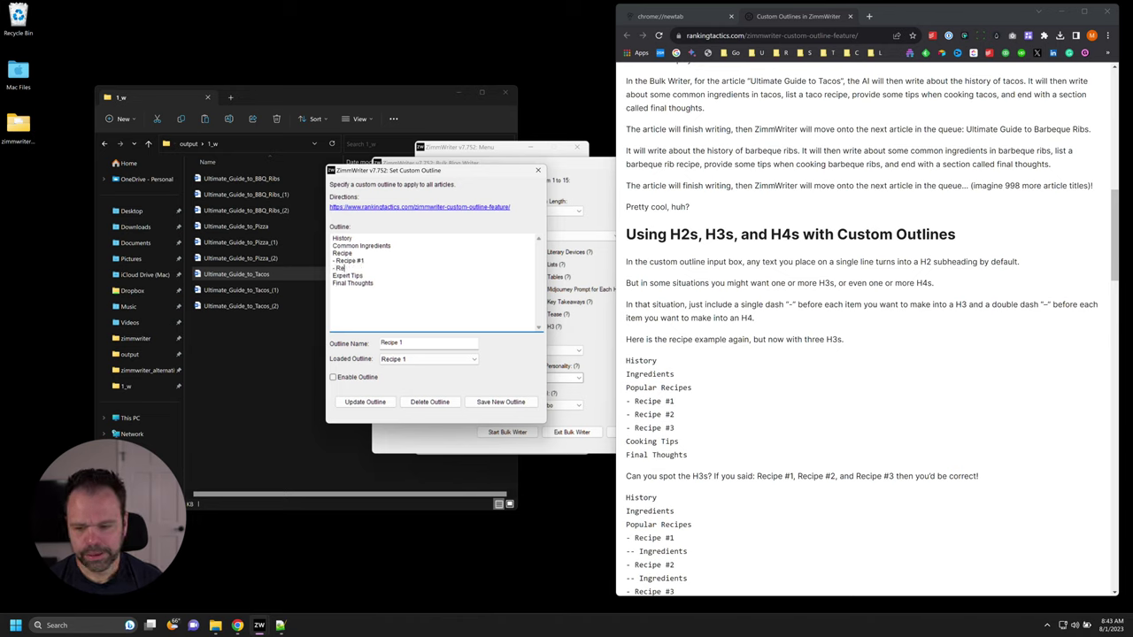
pyautogui.press('Return')
pyautogui.write('- Recipe #2')
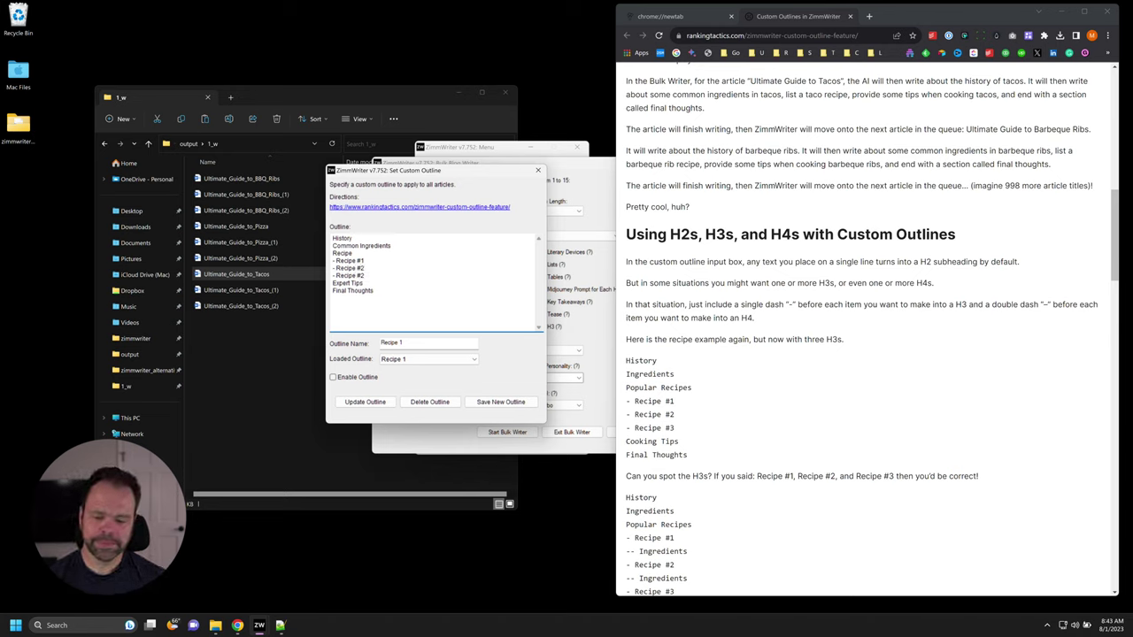
pyautogui.moveTo(366, 274); pyautogui.dragTo(334, 259)
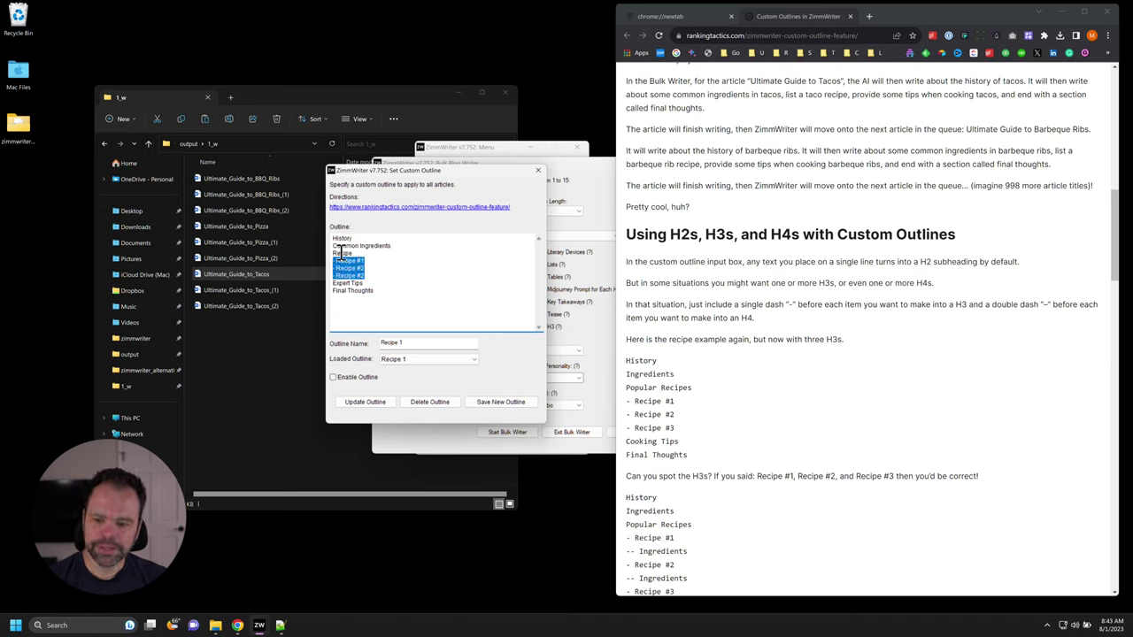
pyautogui.click(341, 253)
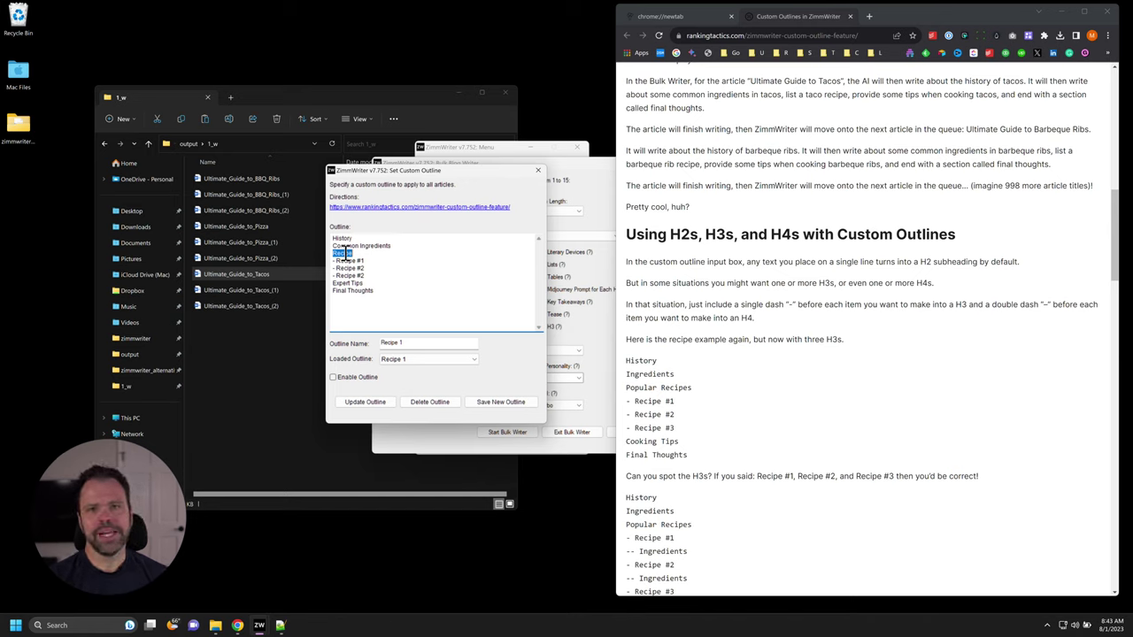
pyautogui.moveTo(336, 260); pyautogui.dragTo(375, 277)
pyautogui.click(375, 277)
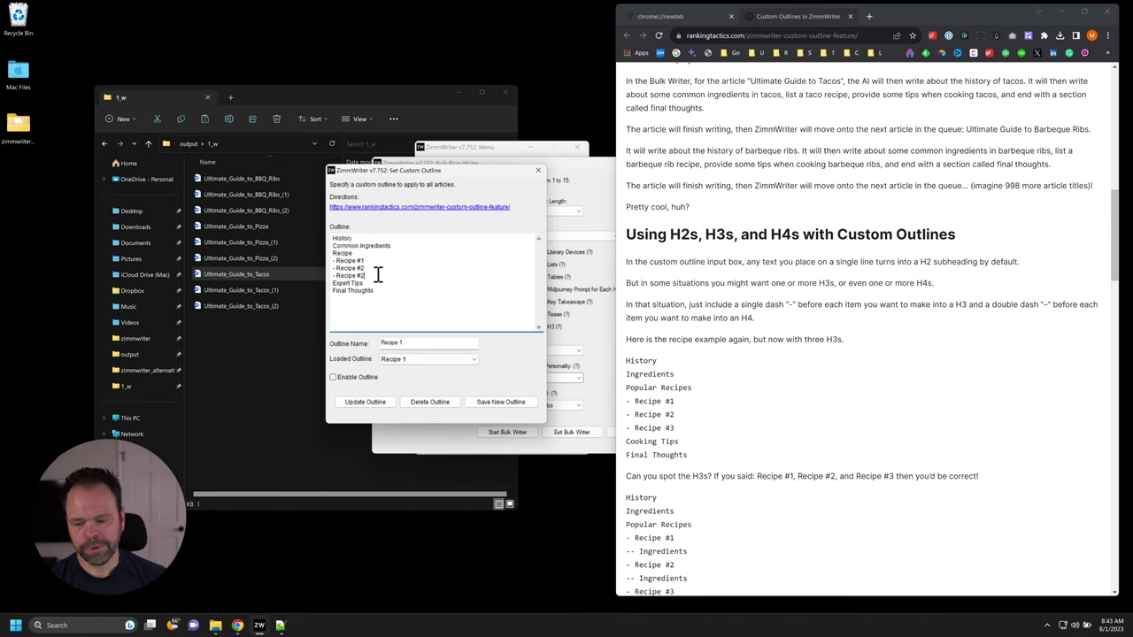
# Step: Add an H4 line "-- Ingredients" beneath each of the three recipe subheadings in the outline
pyautogui.press('Return')
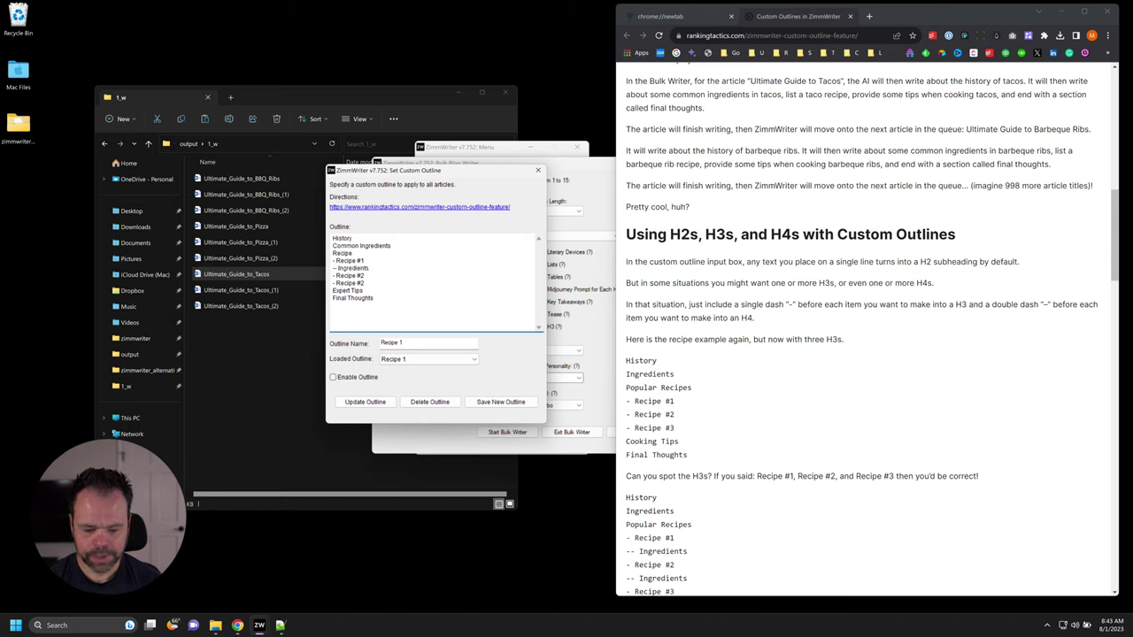
pyautogui.press('Return')
pyautogui.write('-- Ingredients')
pyautogui.press('Down')
pyautogui.press('Return')
pyautogui.write('-- Ingredients')
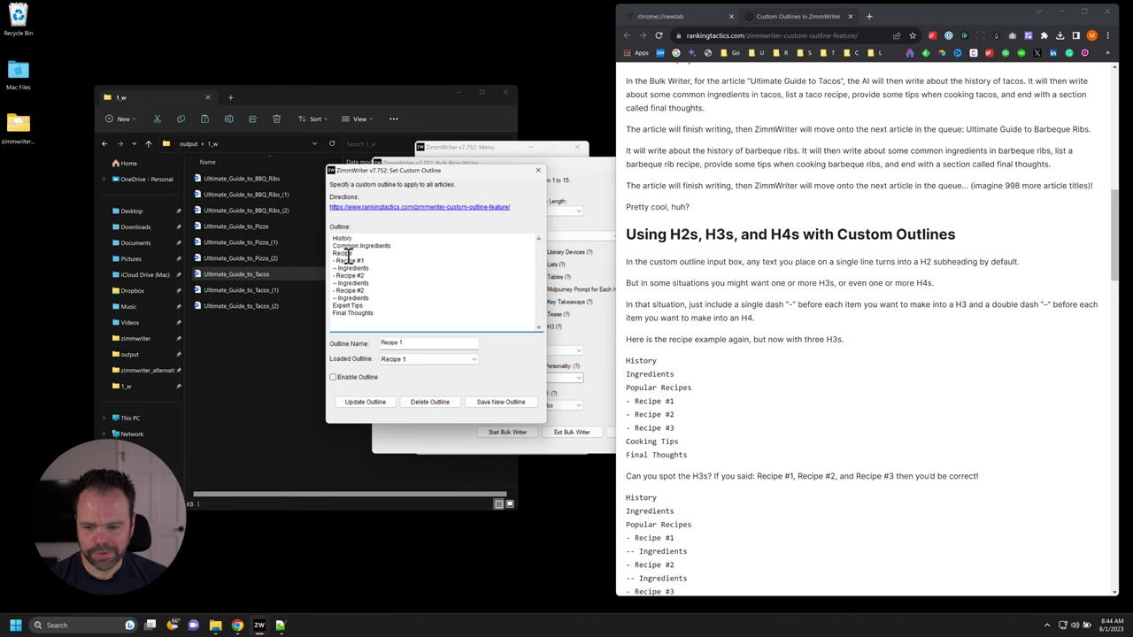
# Step: Copy the entire expanded outline, and close the custom outline dialog and the Bulk Blog Writer
pyautogui.moveTo(364, 262); pyautogui.dragTo(330, 265)
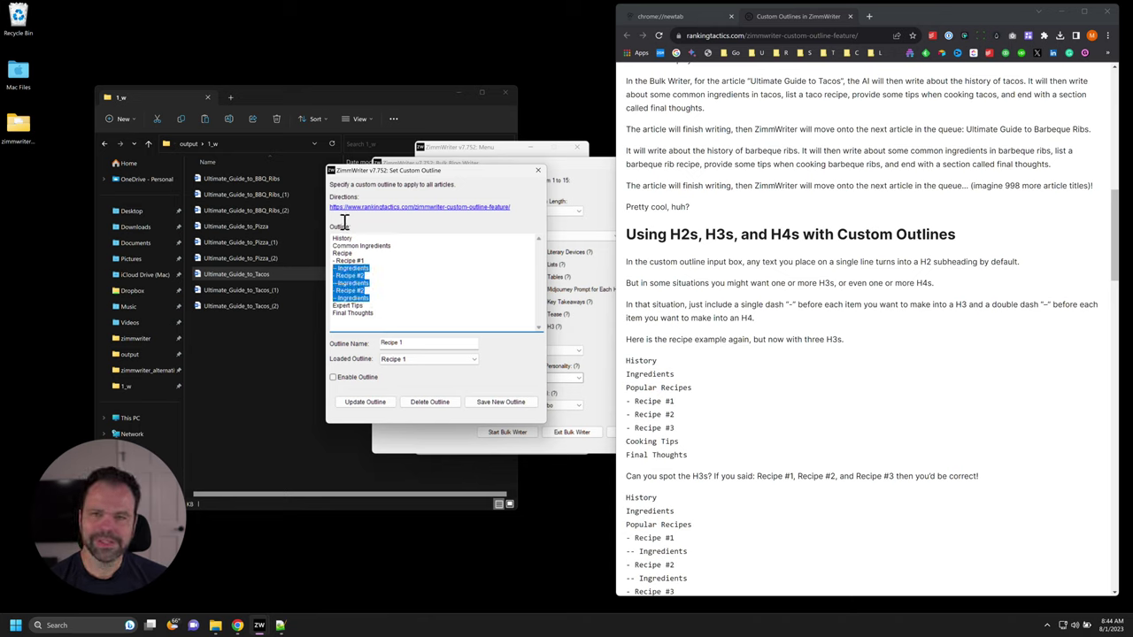
pyautogui.click(392, 309)
pyautogui.hotkey('ctrl', 'a')
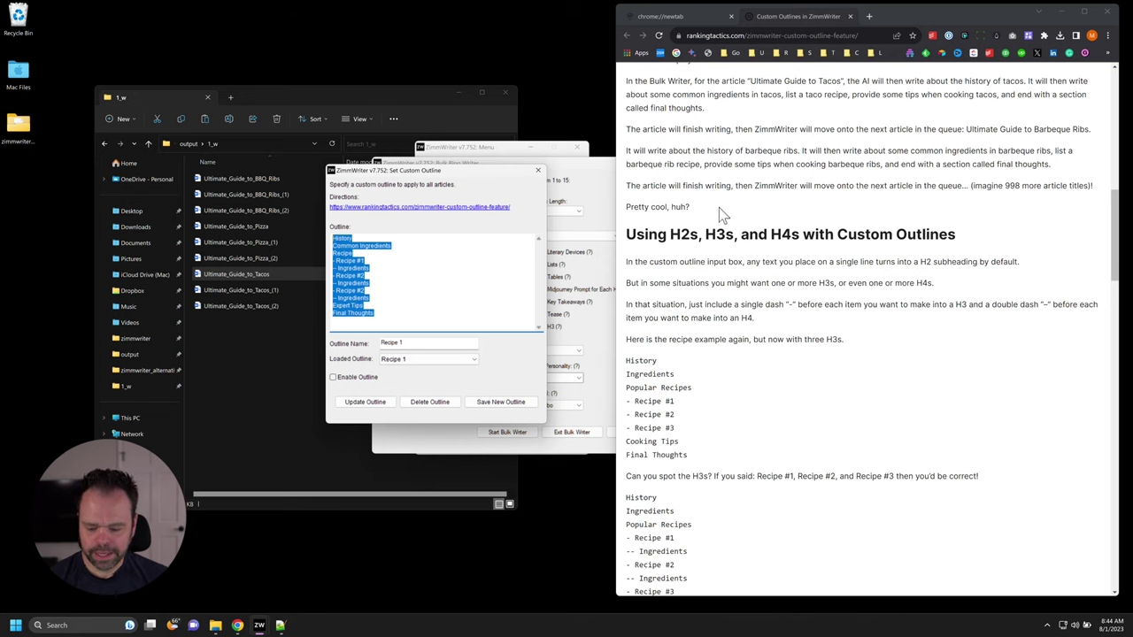
pyautogui.click(537, 170)
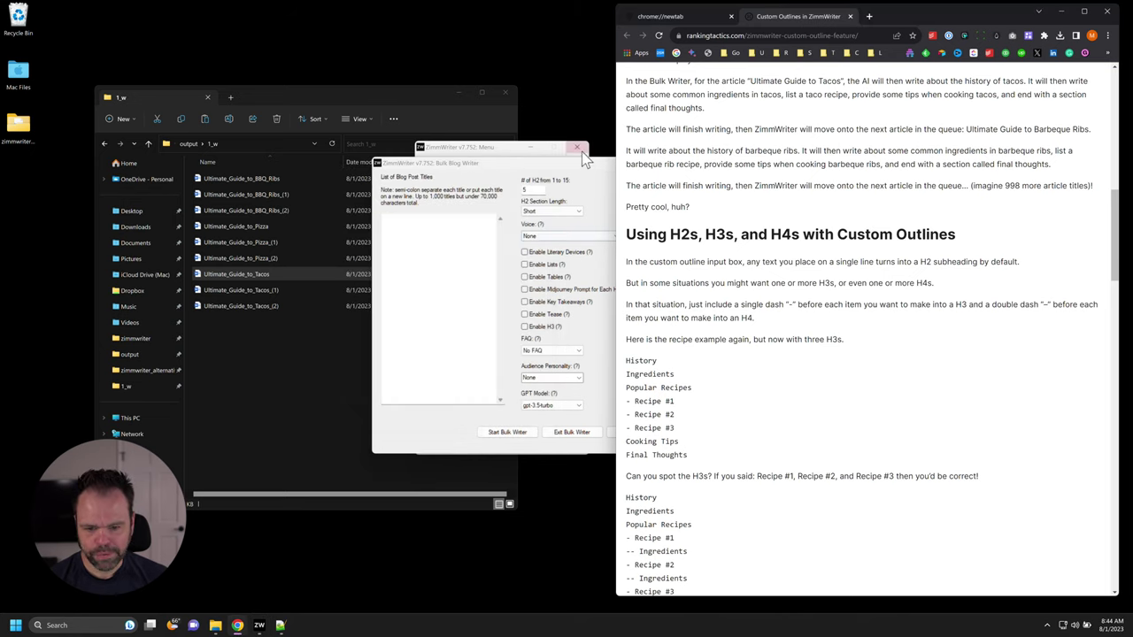
pyautogui.click(755, 163)
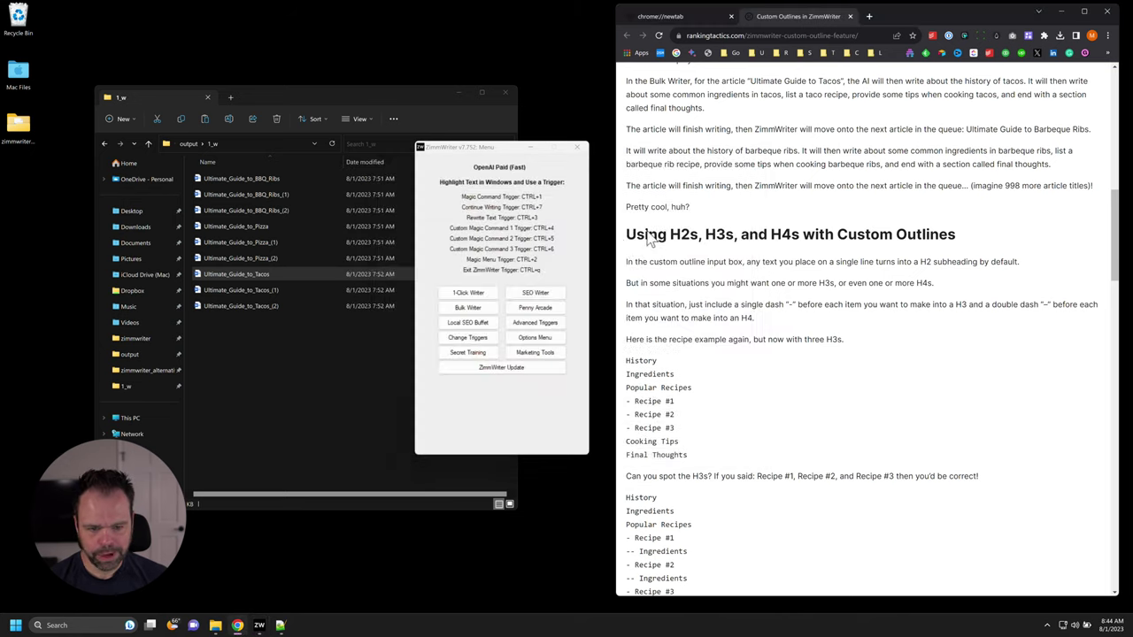
# Step: Fill the SEO Blog Writer's subheadings with the H2/3/4 outline from the clipboard, and close the SEO Blog Writer
pyautogui.click(527, 294)
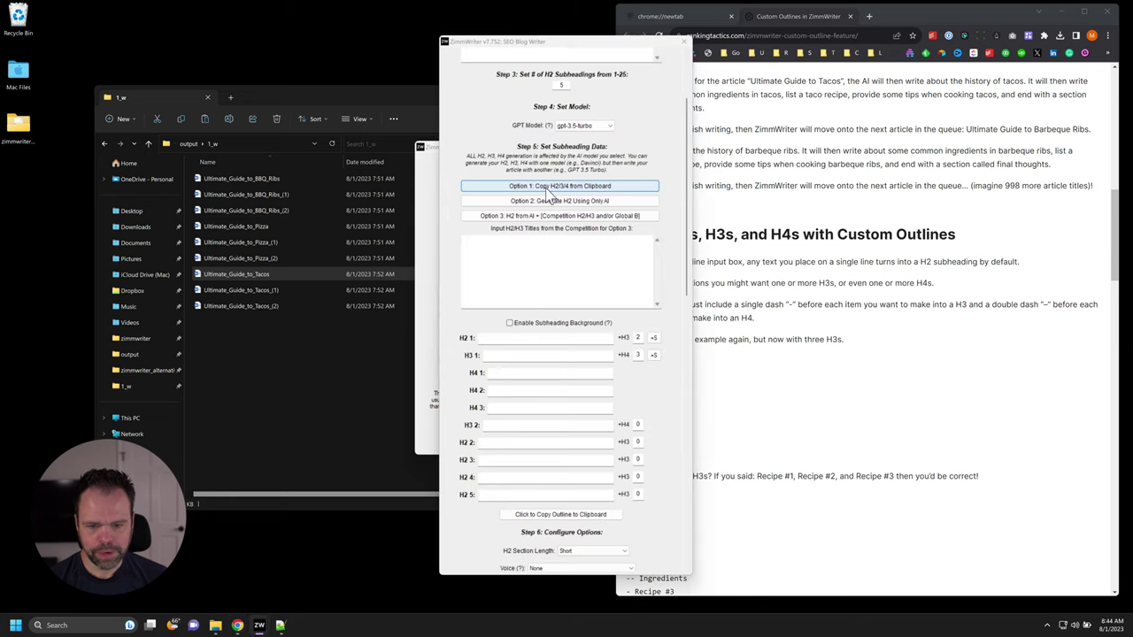
pyautogui.click(549, 188)
pyautogui.click(556, 328)
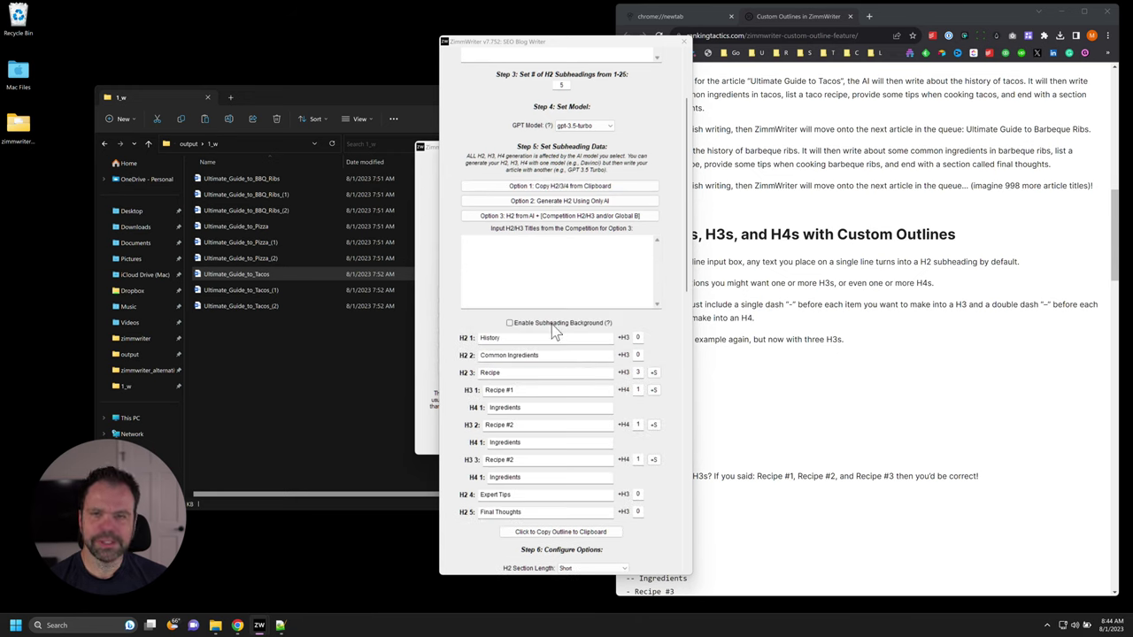
pyautogui.click(684, 42)
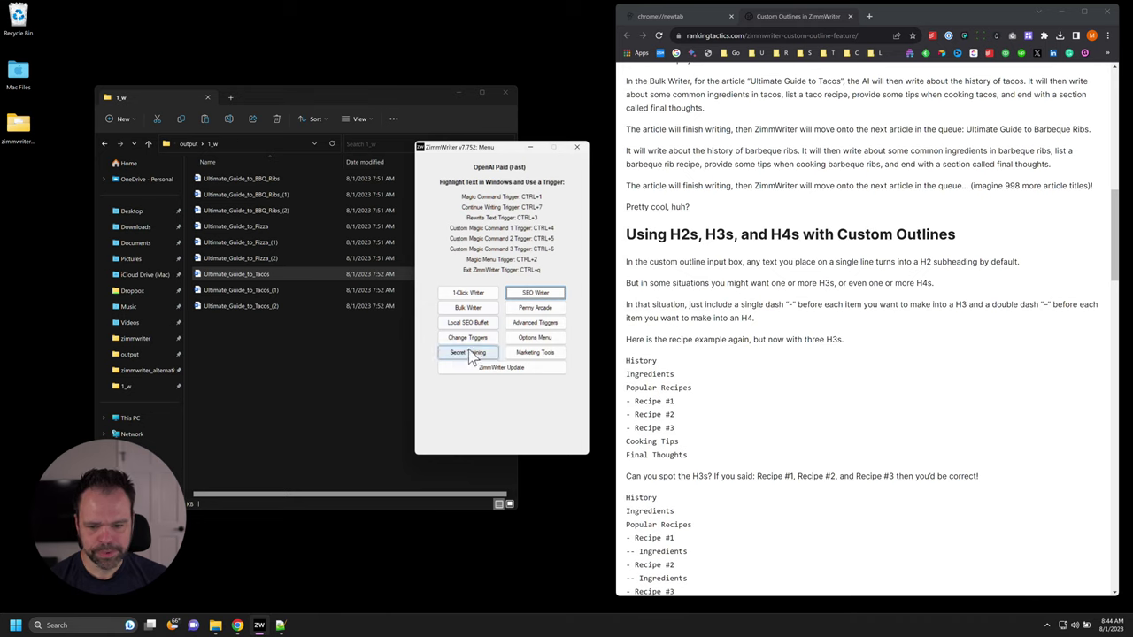
# Step: Open the Bulk Writer's custom outline dialog and load the saved Recipe 2 outline
pyautogui.click(468, 307)
pyautogui.click(678, 281)
pyautogui.moveTo(530, 182); pyautogui.dragTo(460, 153)
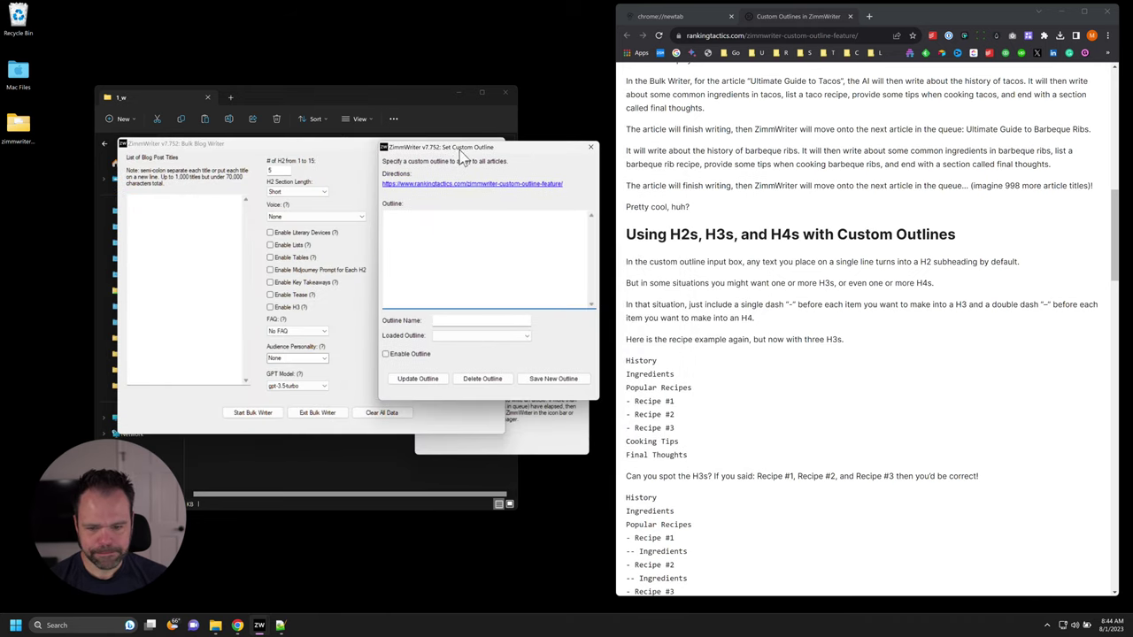
pyautogui.click(464, 340)
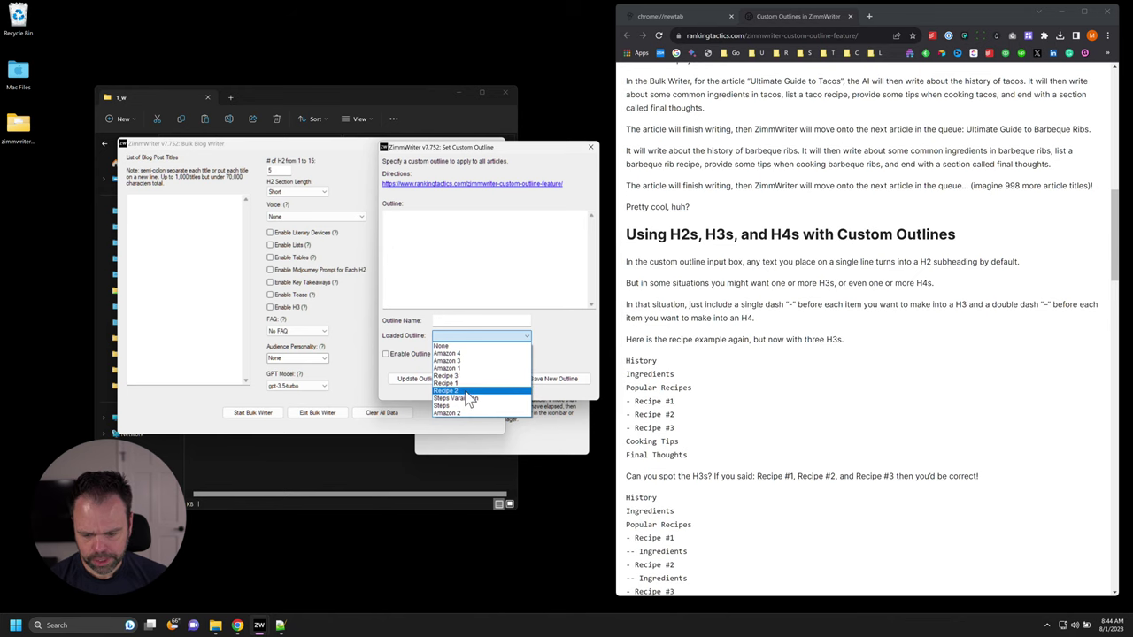
pyautogui.click(466, 392)
# Step: View the article's basic outline variables section, and compare the saved Recipe 1 outline with Recipe 2, leaving Recipe 2 loaded
pyautogui.click(767, 406)
pyautogui.scroll(-7, 777, 433)
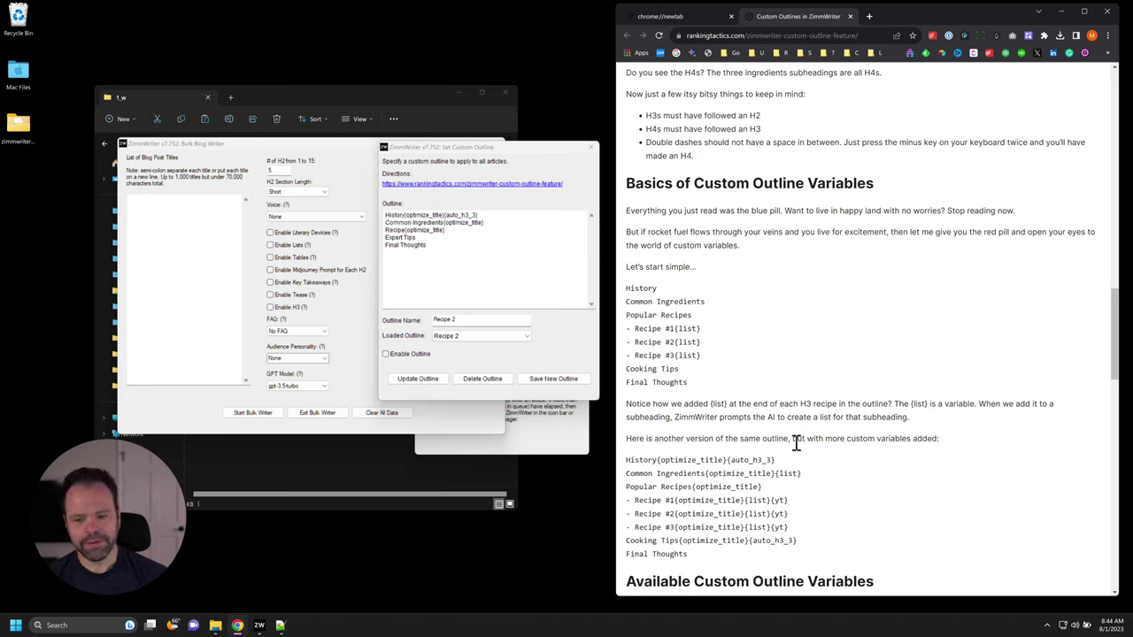
pyautogui.click(505, 336)
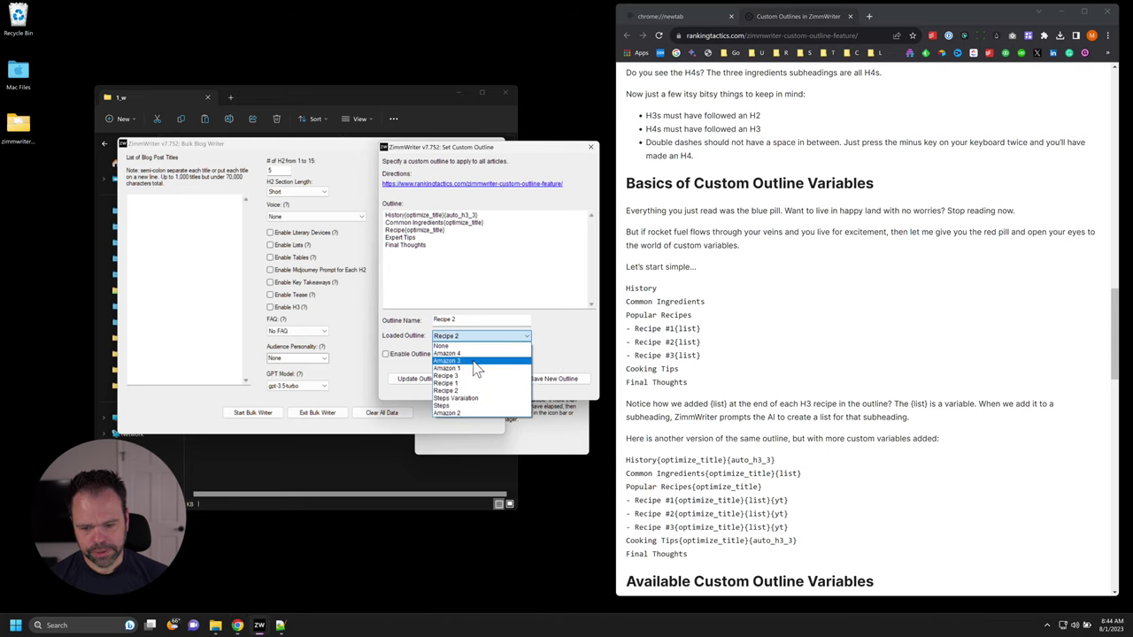
pyautogui.click(475, 382)
pyautogui.click(413, 230)
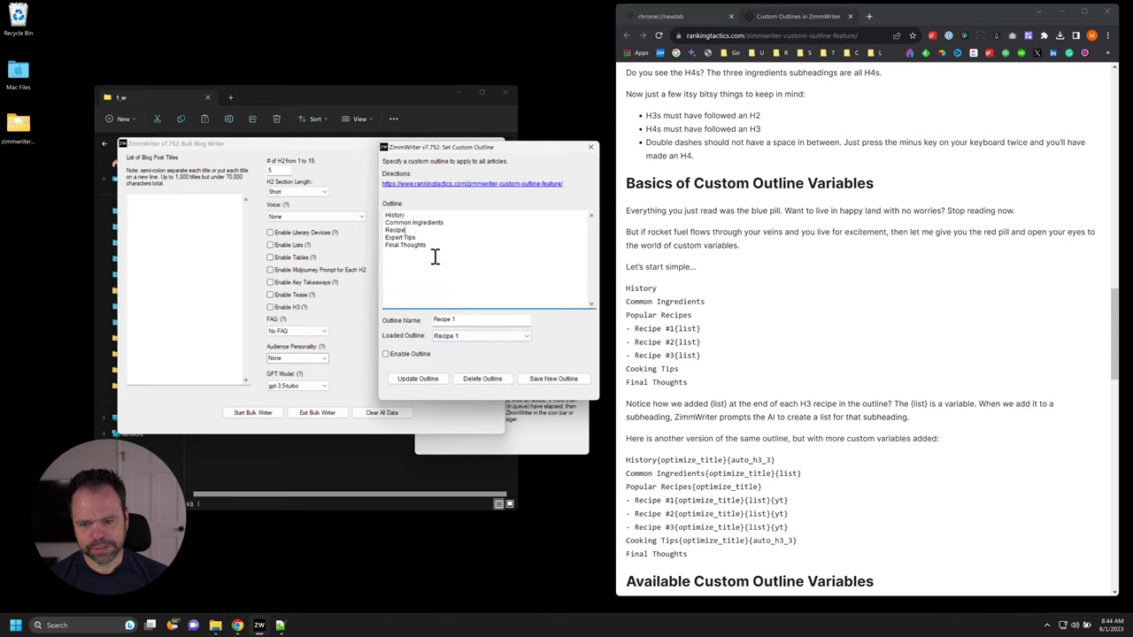
pyautogui.click(471, 343)
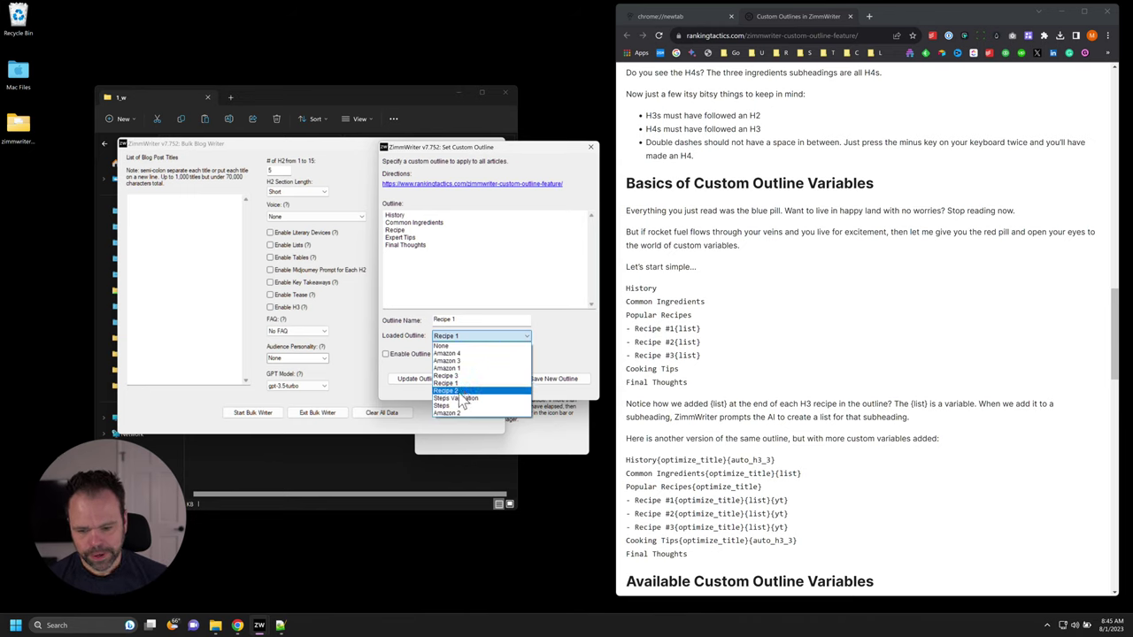
pyautogui.click(464, 392)
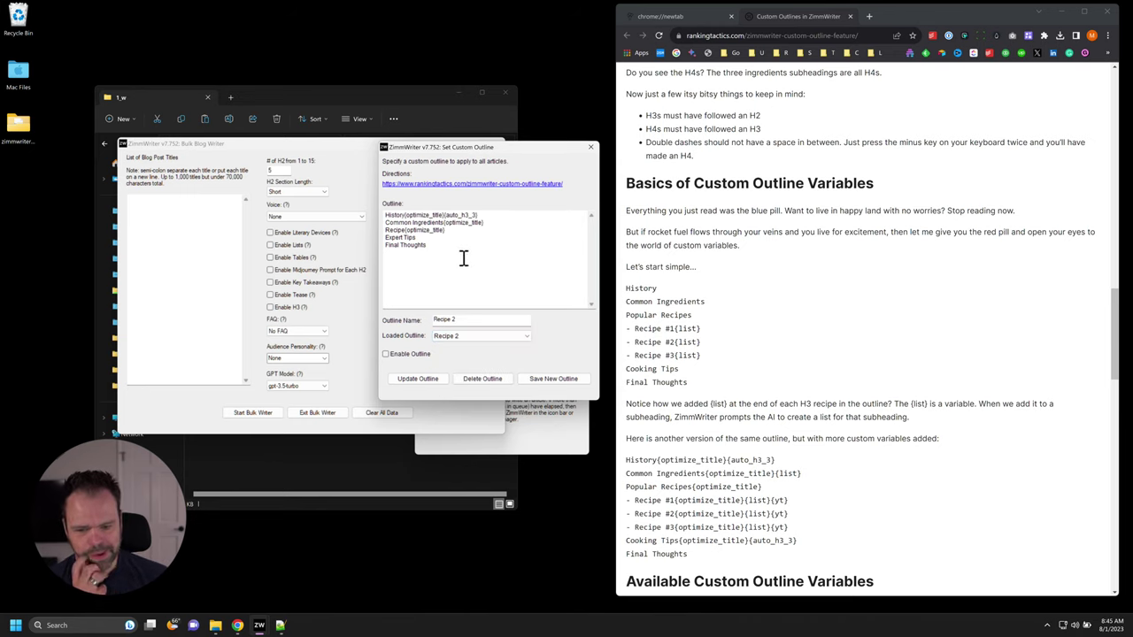
# Step: Highlight the plain headings and the {auto_h3_3} and {optimize_title} variables in the Recipe 2 outline to examine them
pyautogui.doubleClick(404, 216)
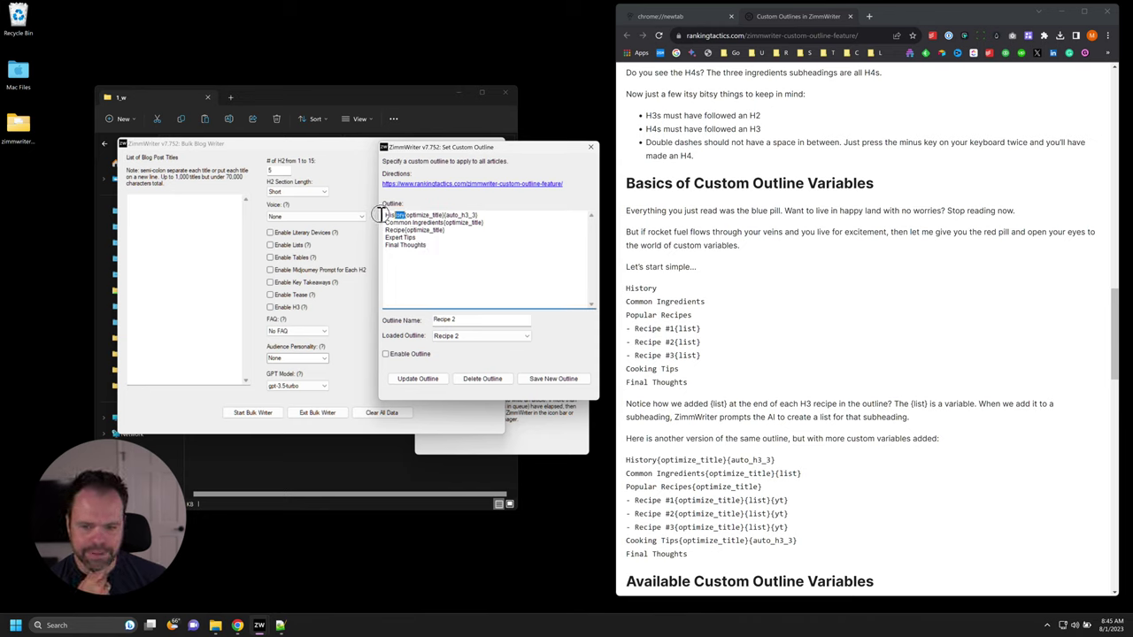
pyautogui.moveTo(430, 245); pyautogui.dragTo(382, 239)
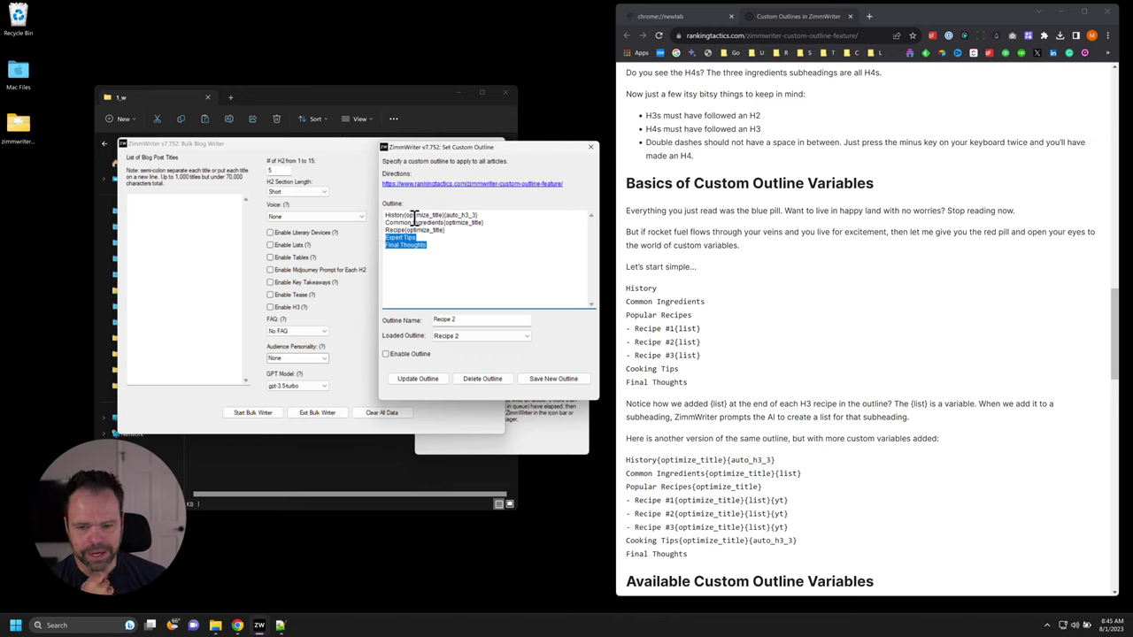
pyautogui.moveTo(405, 215); pyautogui.dragTo(476, 216)
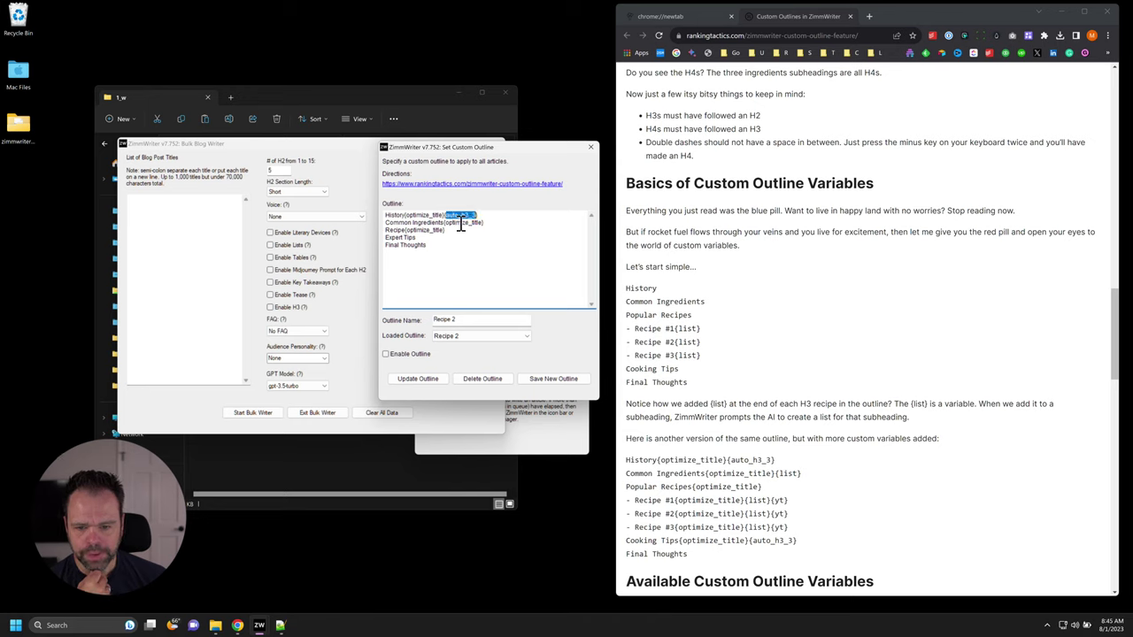
pyautogui.moveTo(410, 230); pyautogui.dragTo(439, 227)
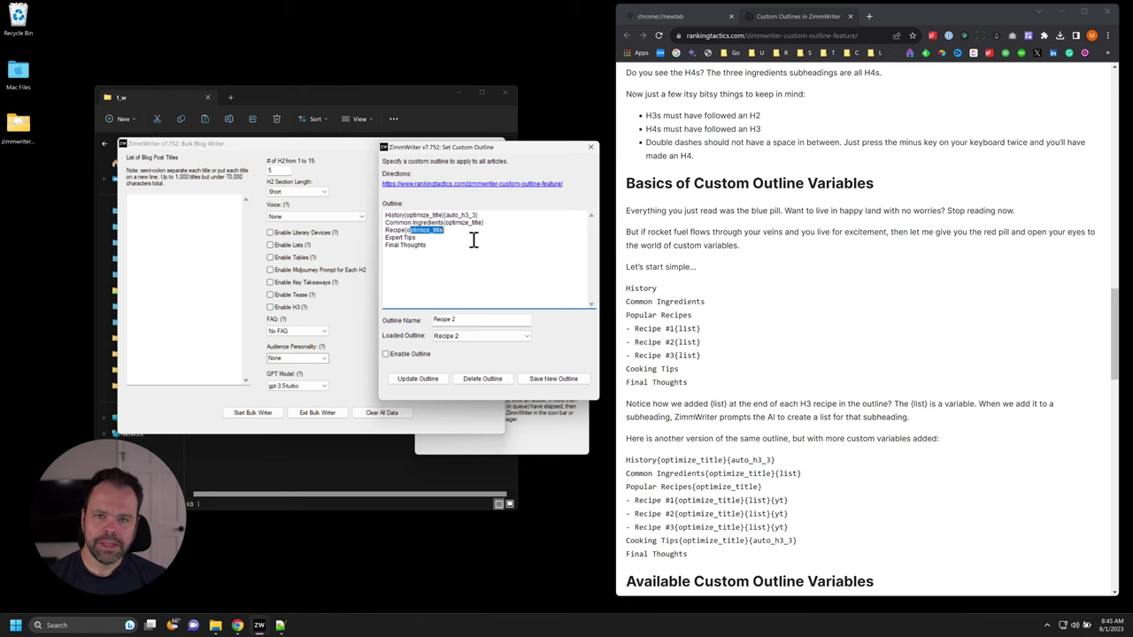
# Step: Read through the article's available custom outline variables: {list}, {table}, {auto_h3_#}, {yt} and {optimize_title}
pyautogui.click(793, 283)
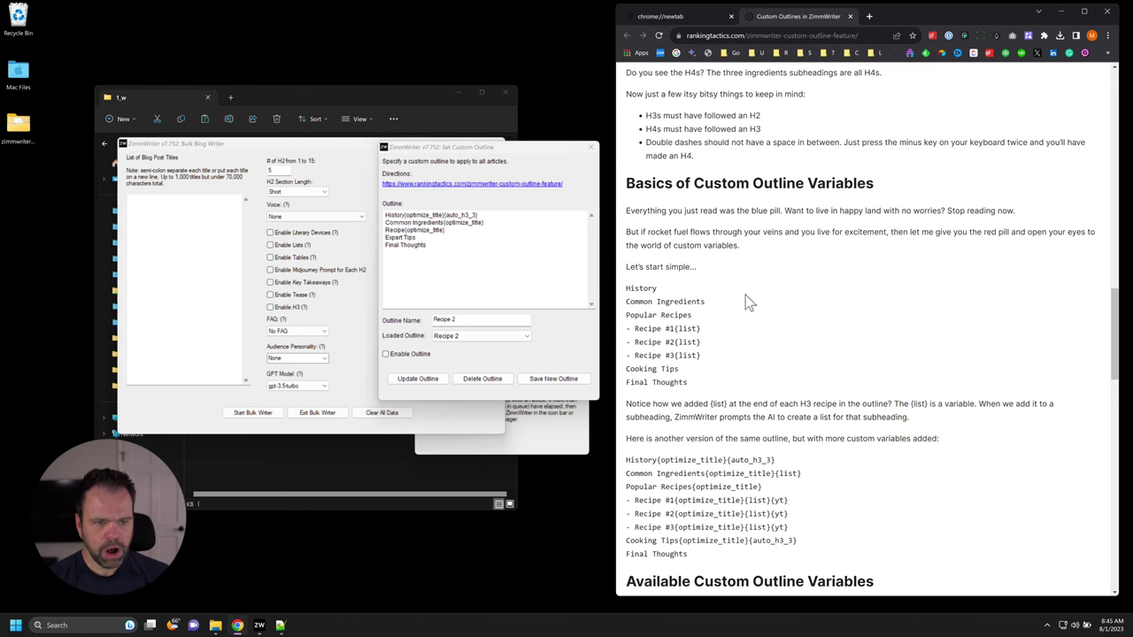
pyautogui.scroll(-4, 872, 379)
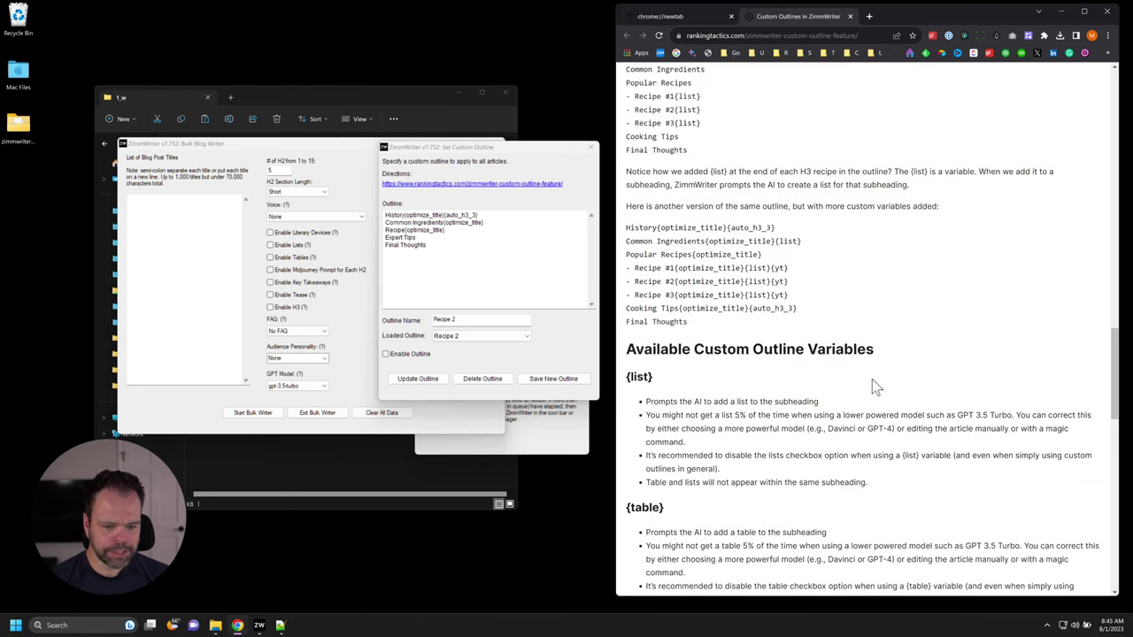
pyautogui.scroll(-9, 747, 310)
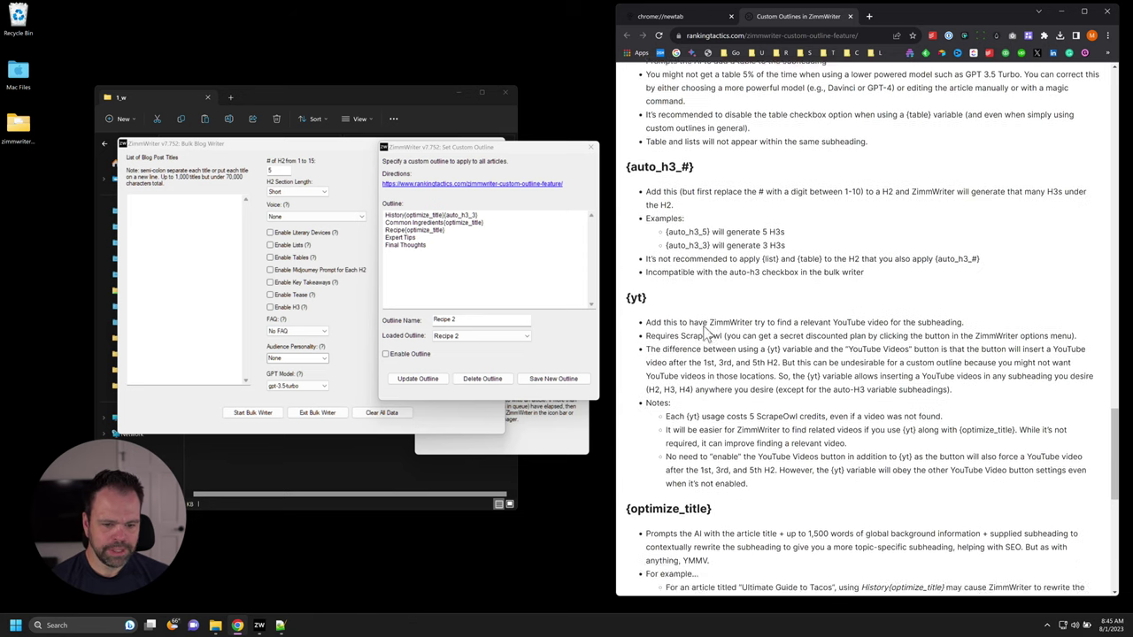
pyautogui.scroll(-1, 713, 335)
pyautogui.scroll(8, 717, 336)
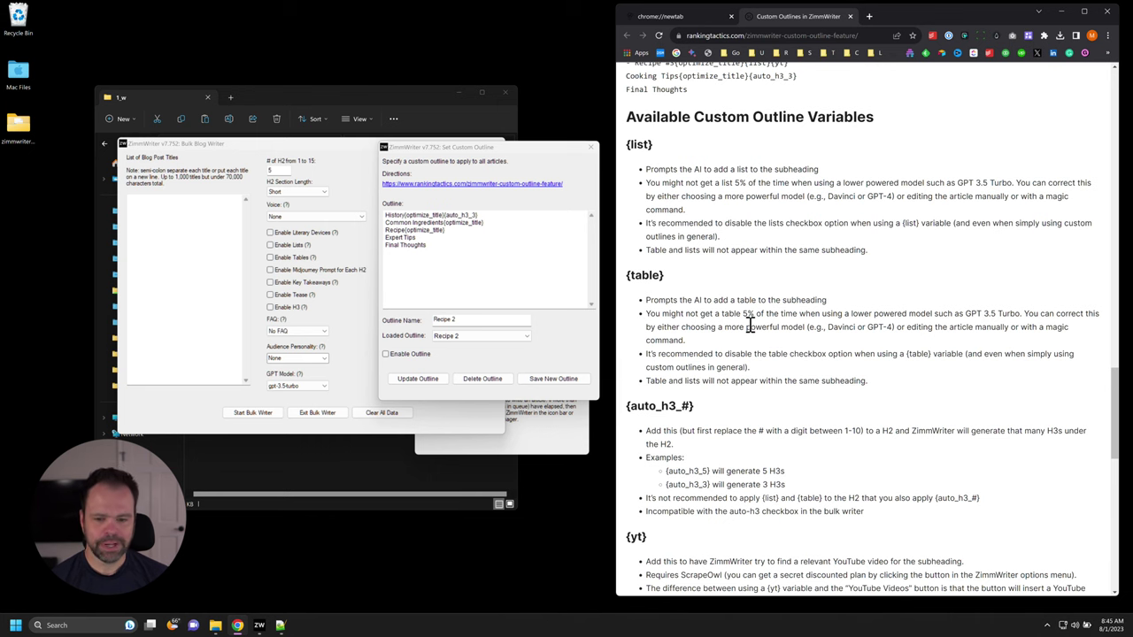
pyautogui.scroll(-3, 757, 328)
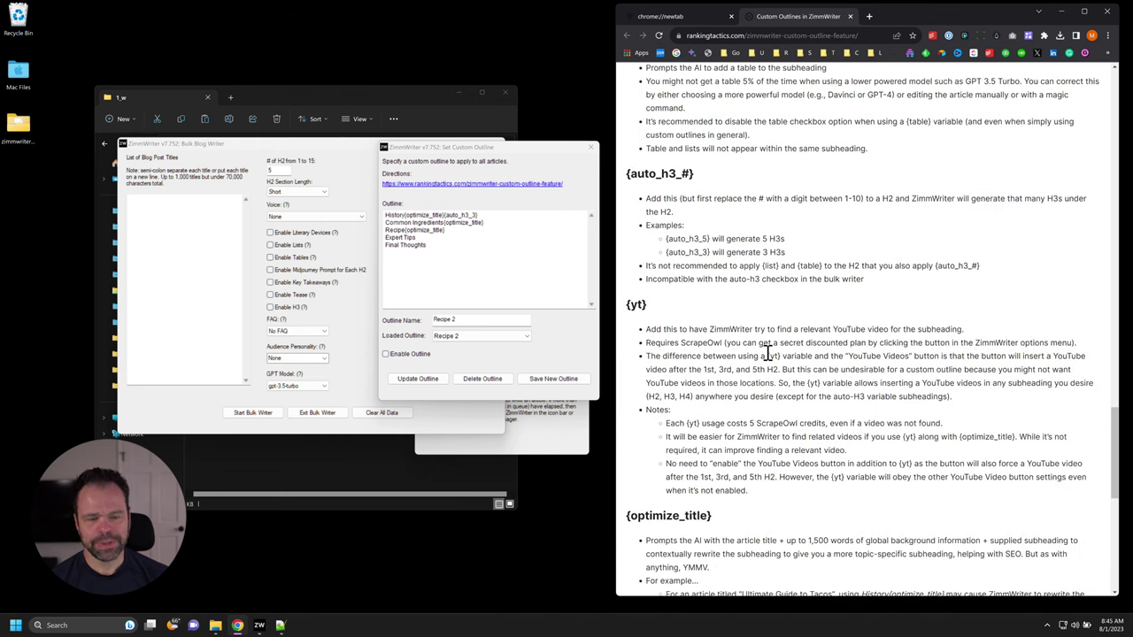
pyautogui.scroll(-3, 792, 356)
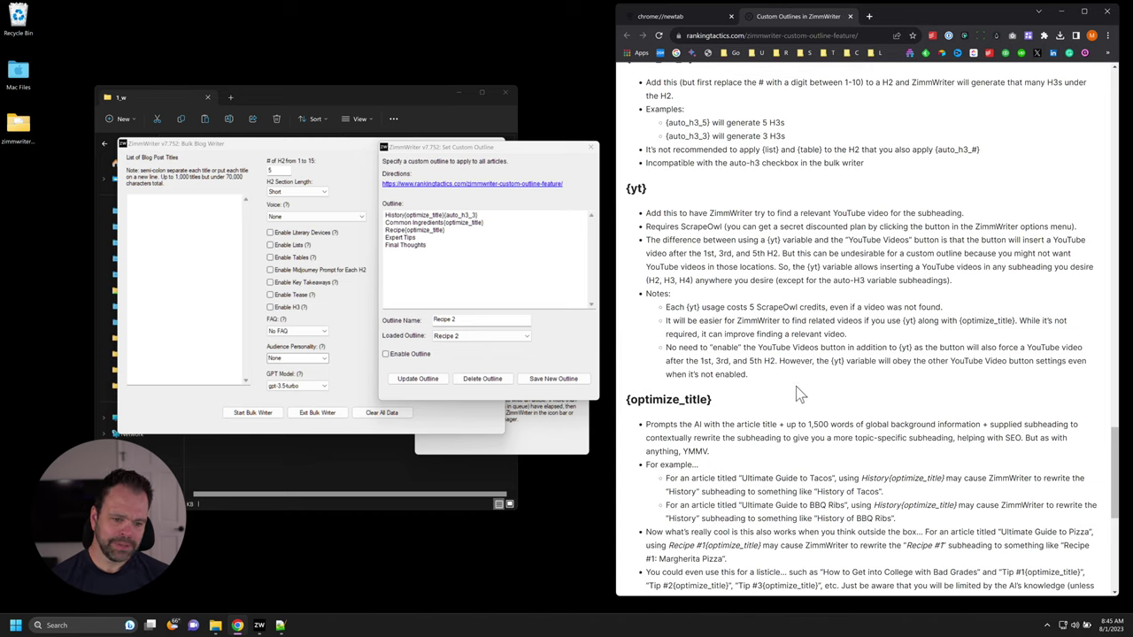
pyautogui.scroll(6, 796, 386)
pyautogui.scroll(2, 792, 423)
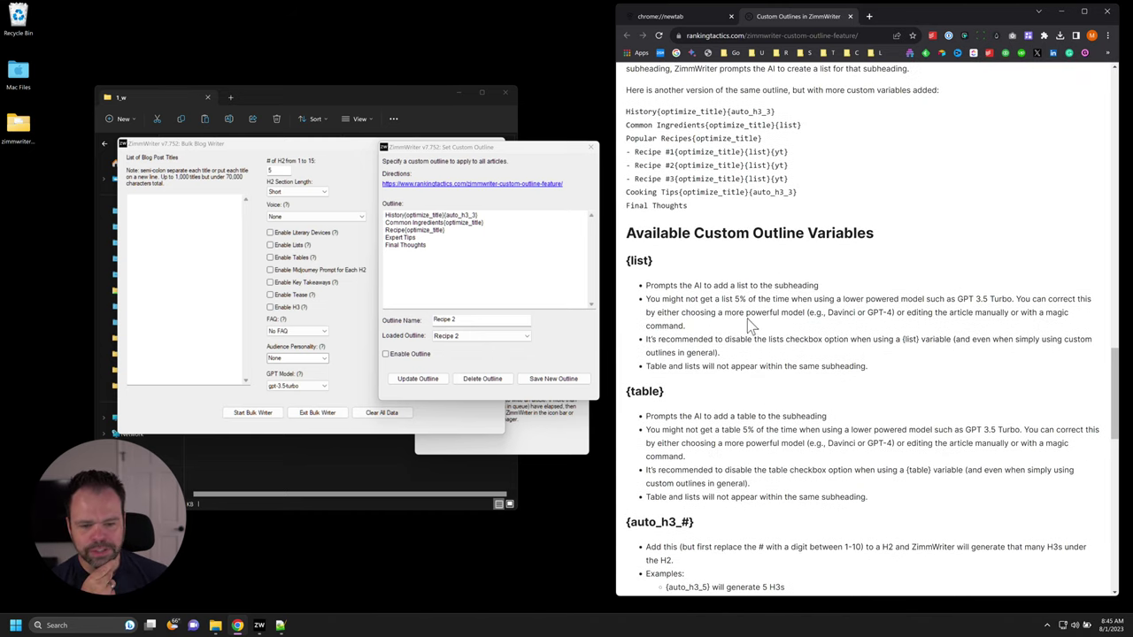
# Step: Remove the variables from the History, Common Ingredients and Recipe lines of the Recipe 2 outline
pyautogui.click(410, 215)
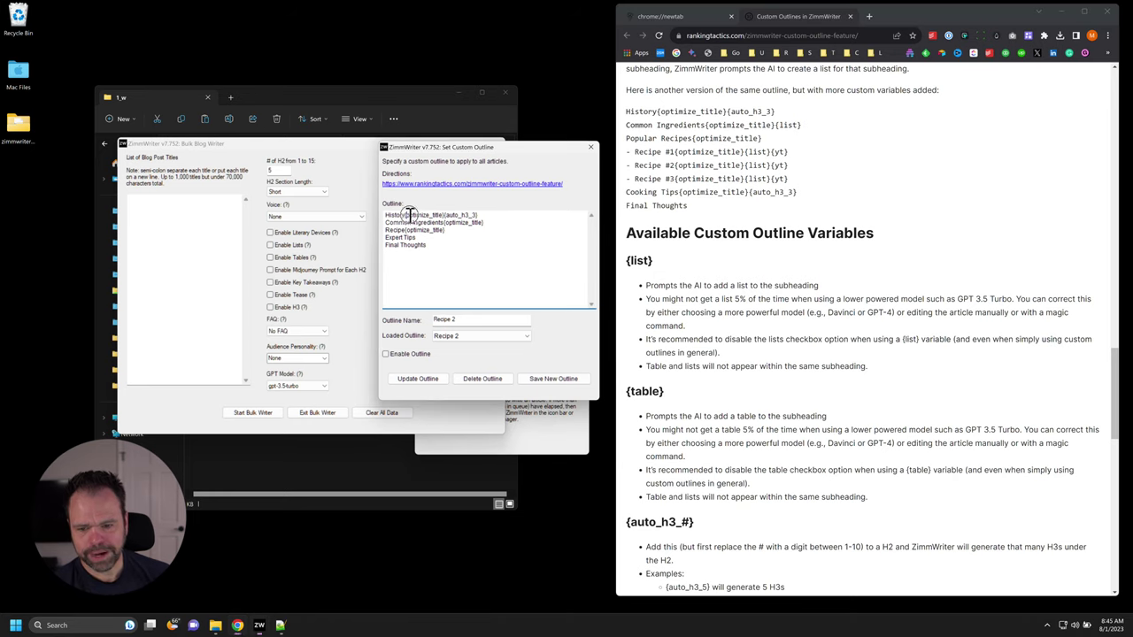
pyautogui.press('BackSpace')
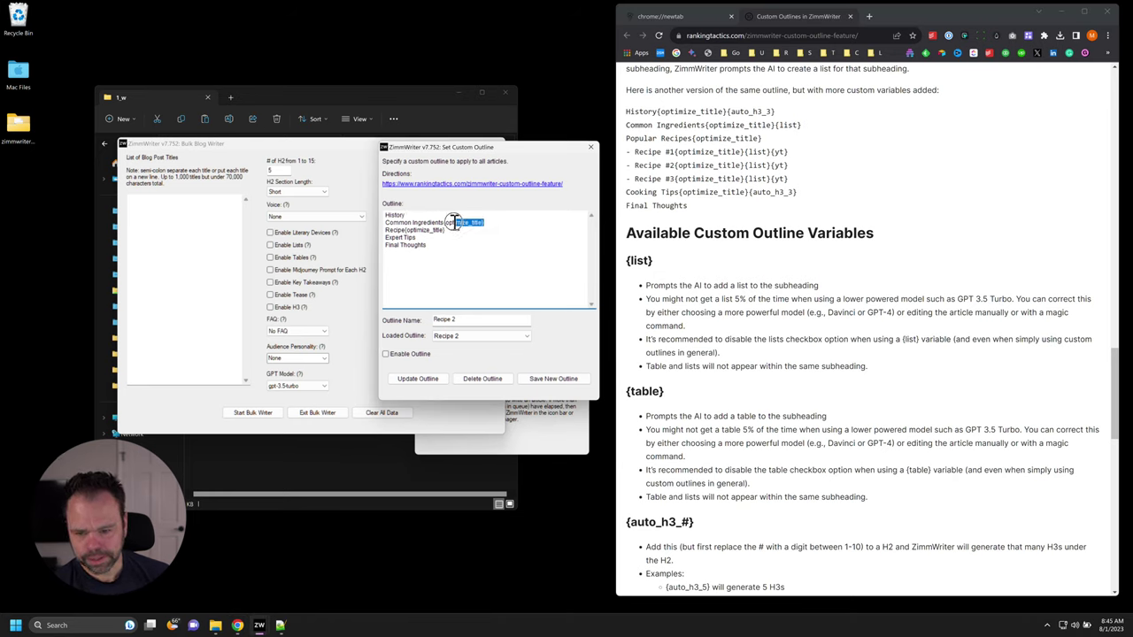
pyautogui.press('BackSpace')
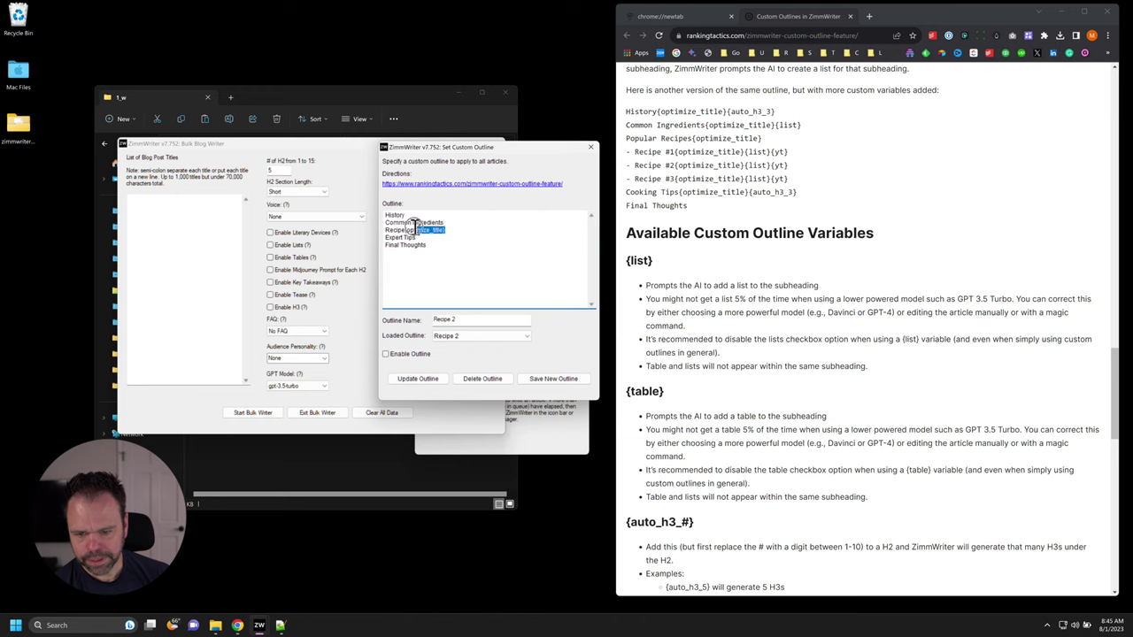
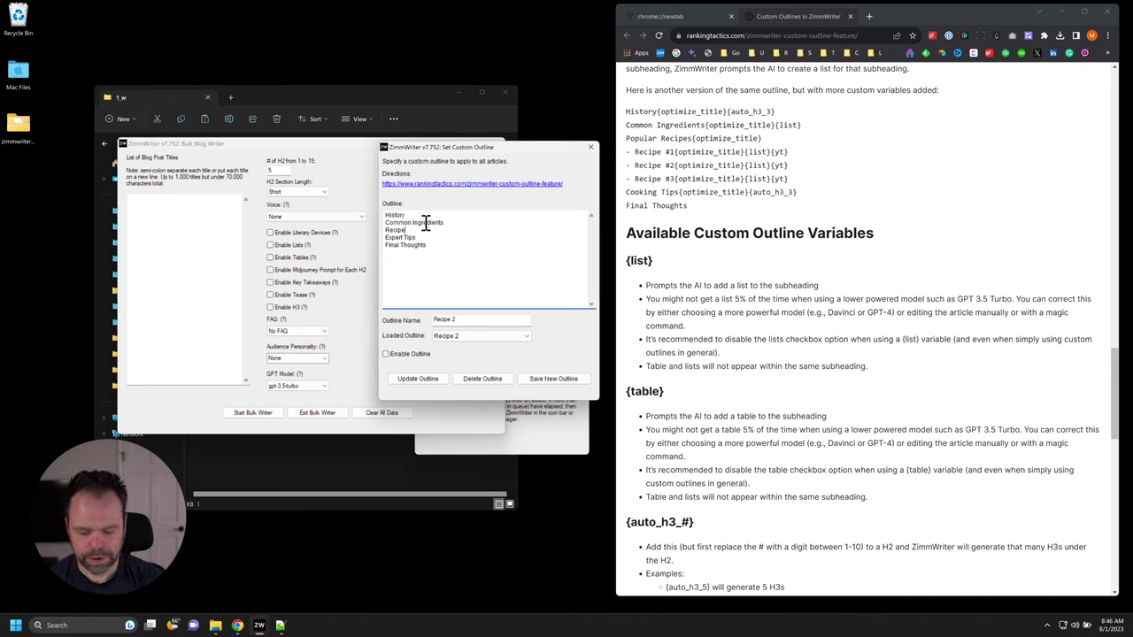
# Step: Add the {list} variable directly after the Recipe heading in the outline
pyautogui.write('{')
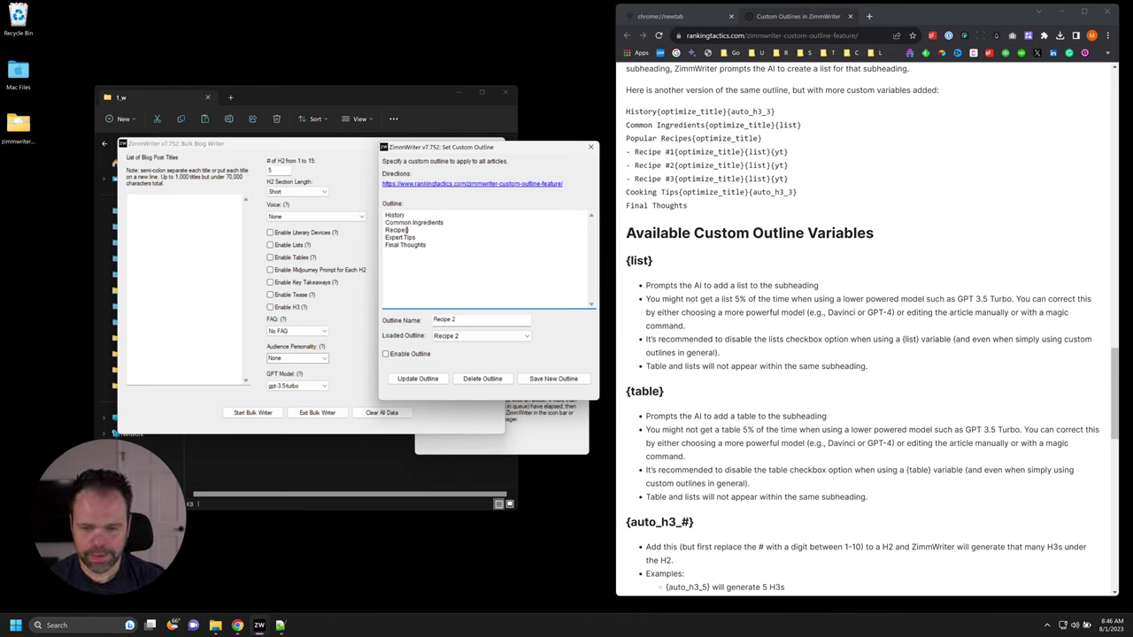
pyautogui.write('list')
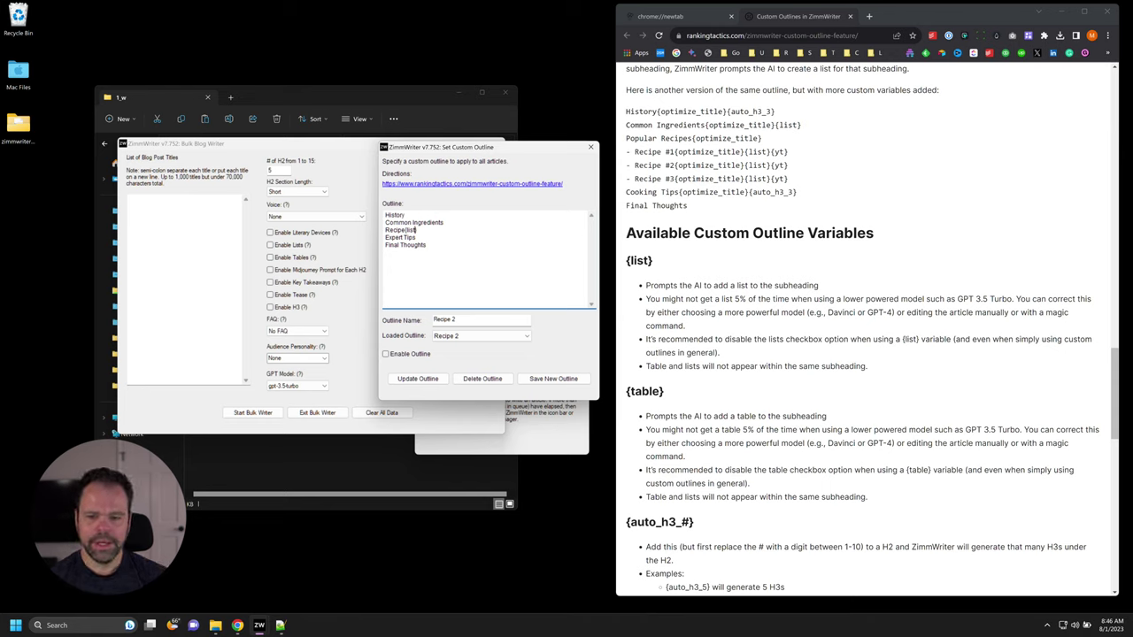
pyautogui.click(430, 380)
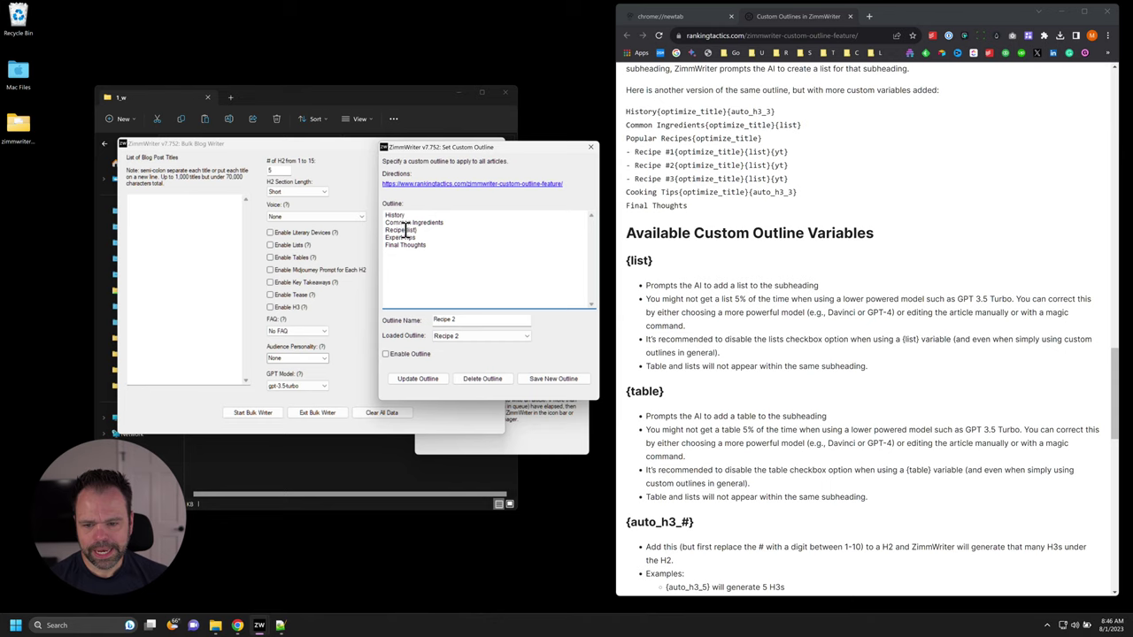
# Step: Replace the Recipe line's {list} variable with {table}, and copy the new variable
pyautogui.moveTo(404, 230); pyautogui.dragTo(420, 230)
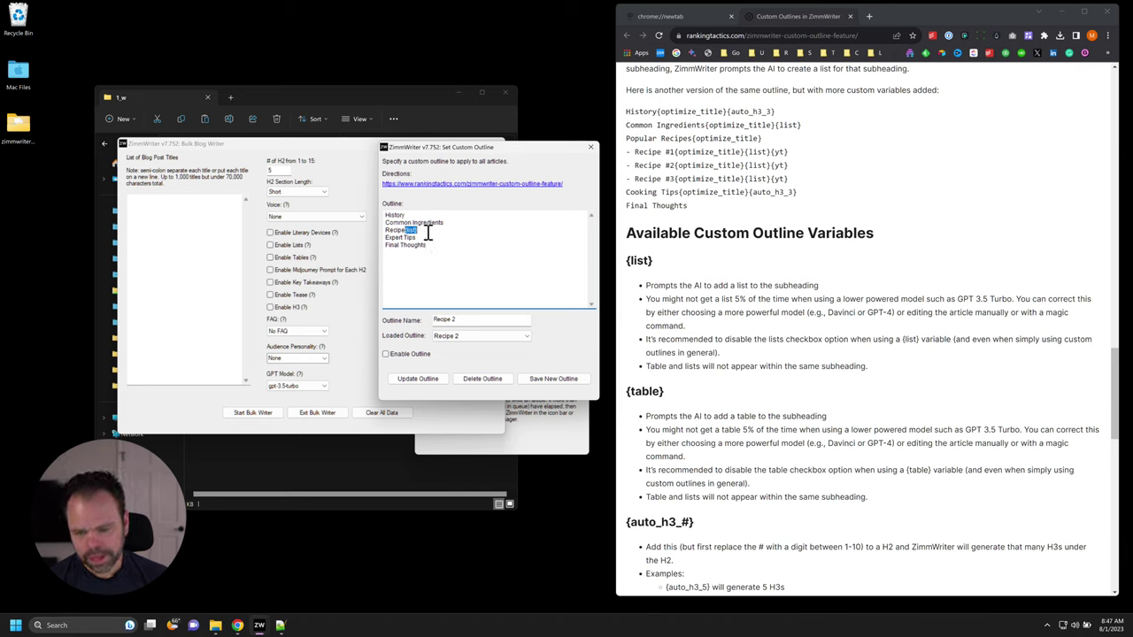
pyautogui.write('{table')
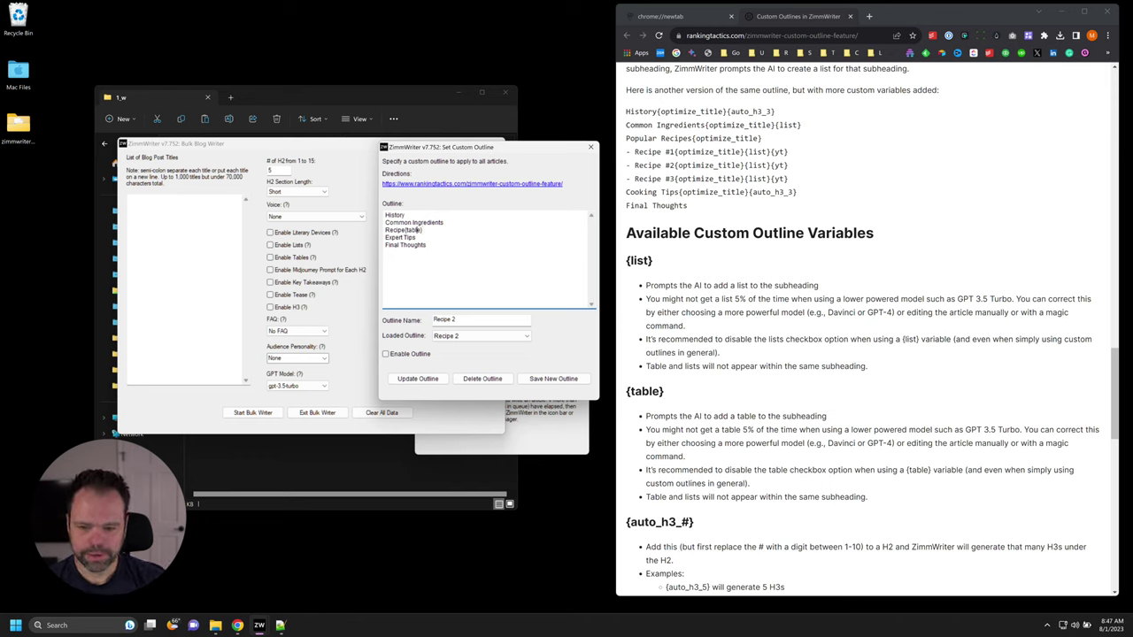
pyautogui.moveTo(423, 229); pyautogui.dragTo(408, 229)
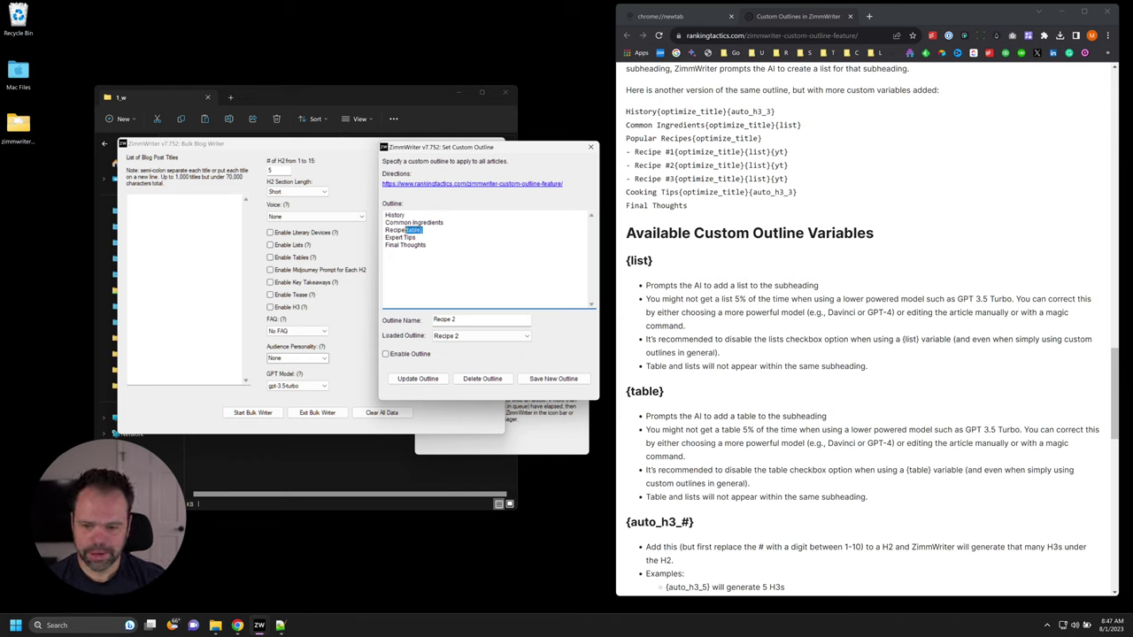
pyautogui.click(412, 230)
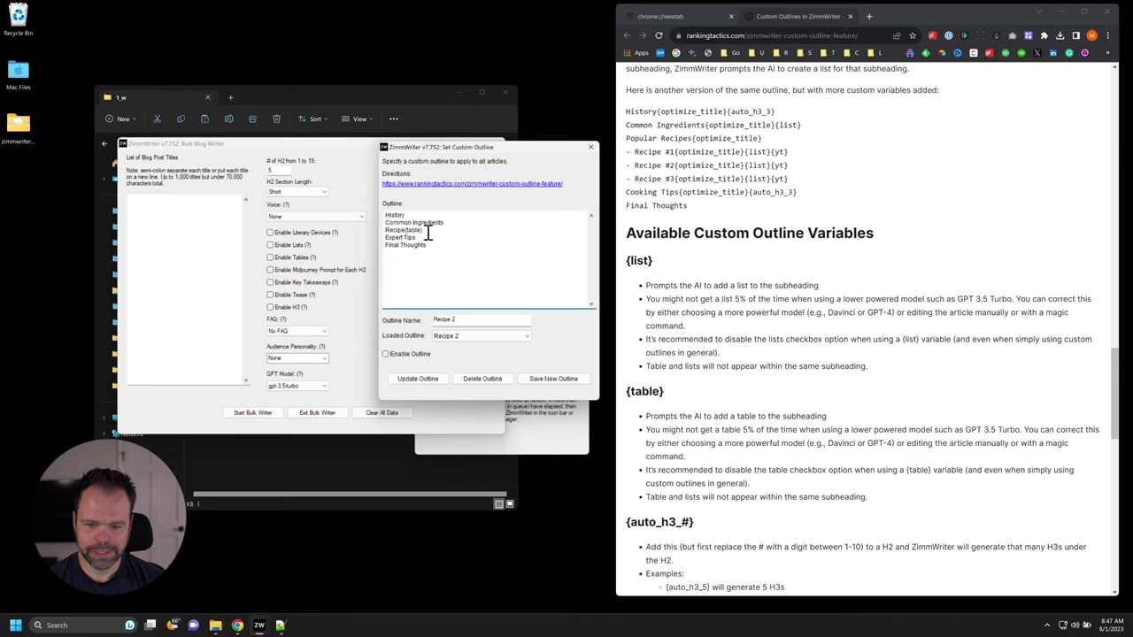
# Step: Append the {table} variable to the History, Common Ingredients, Expert Tips and Final Thoughts headings
pyautogui.press('Up')
pyautogui.write('{table}')
pyautogui.write('{table}')
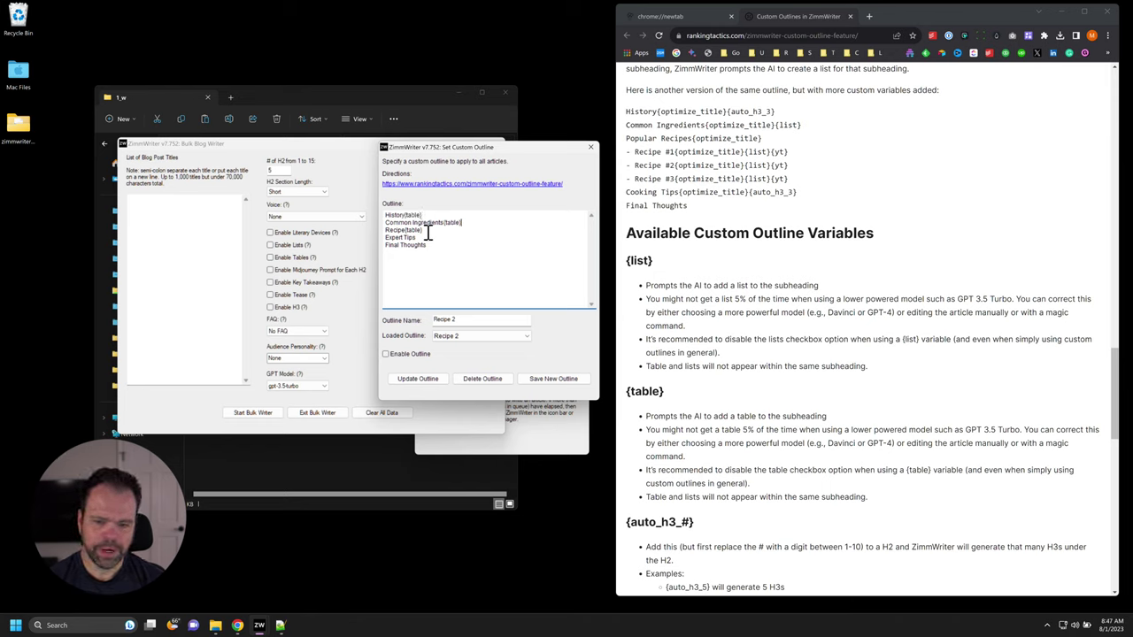
pyautogui.press('Down')
pyautogui.press('Down')
pyautogui.write('{table}')
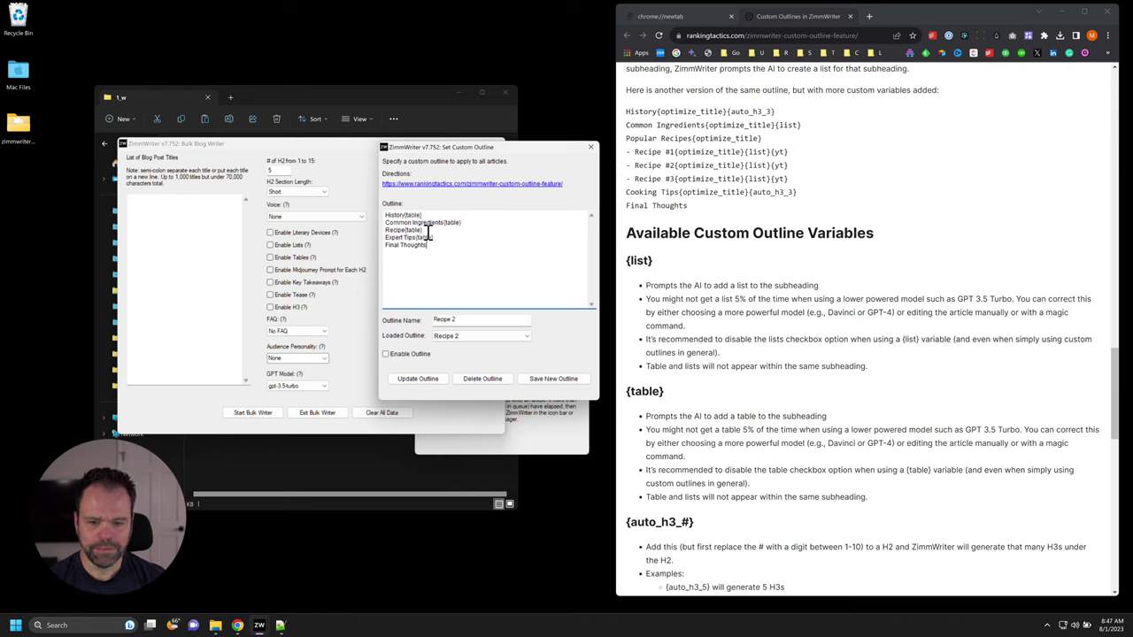
pyautogui.press('Down')
pyautogui.write('{table}')
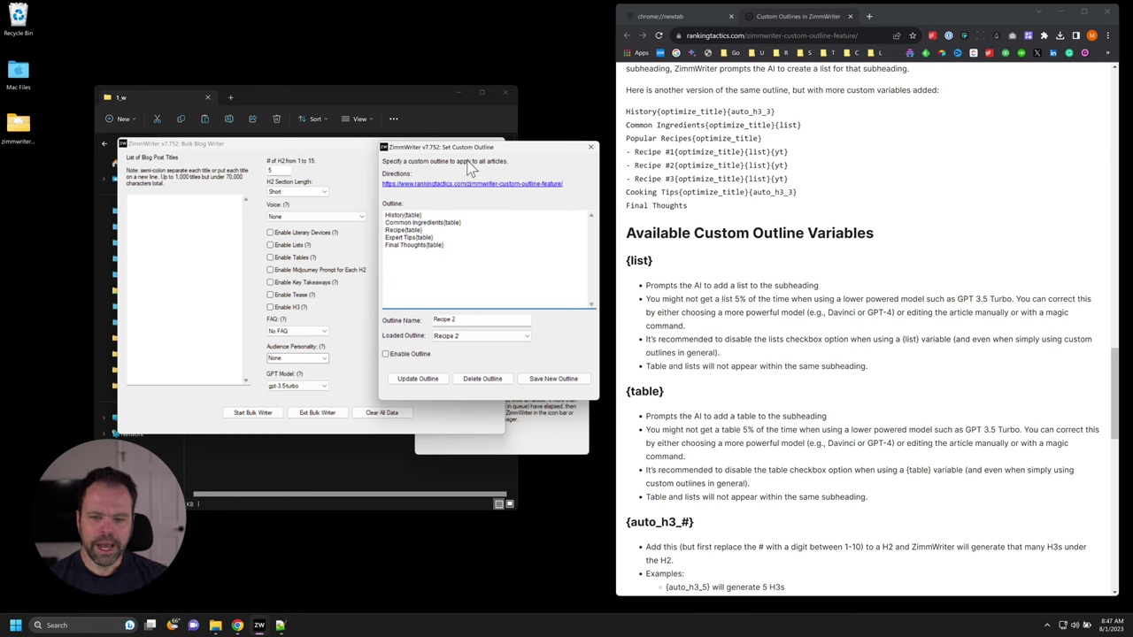
# Step: Move the custom outline dialog aside, and close both it and the Bulk Blog Writer
pyautogui.moveTo(479, 150); pyautogui.dragTo(633, 137)
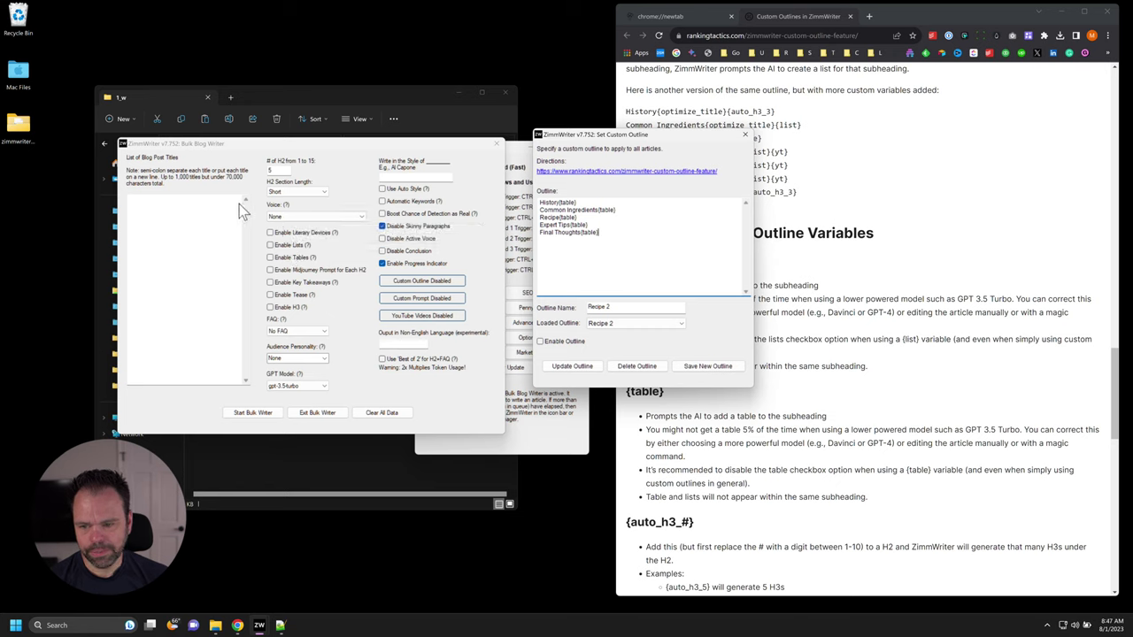
pyautogui.click(745, 135)
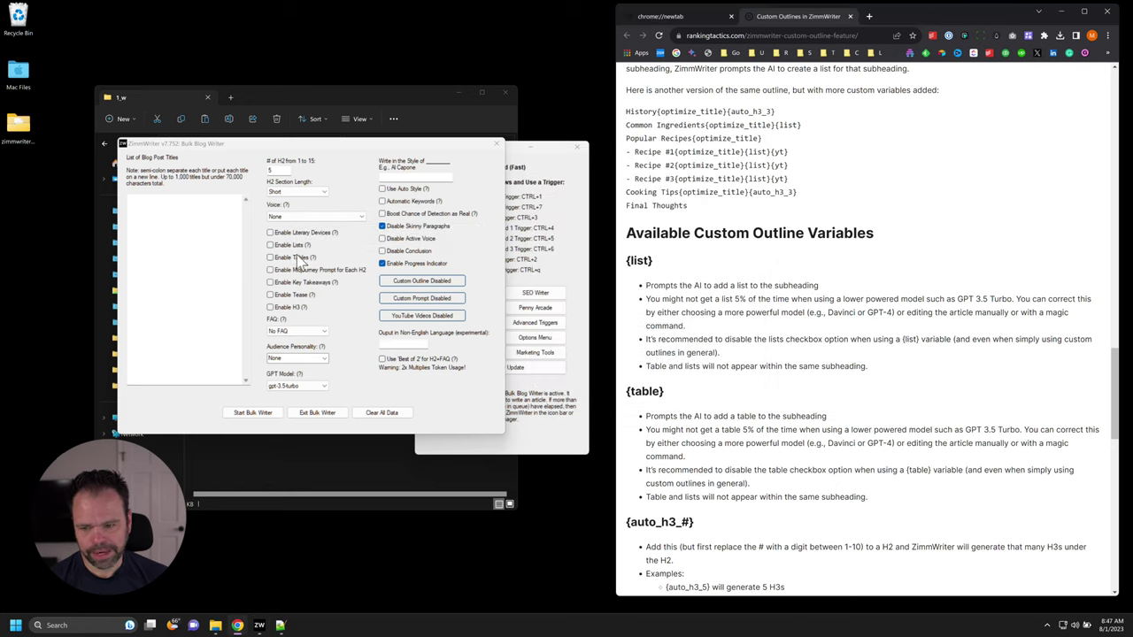
pyautogui.click(497, 144)
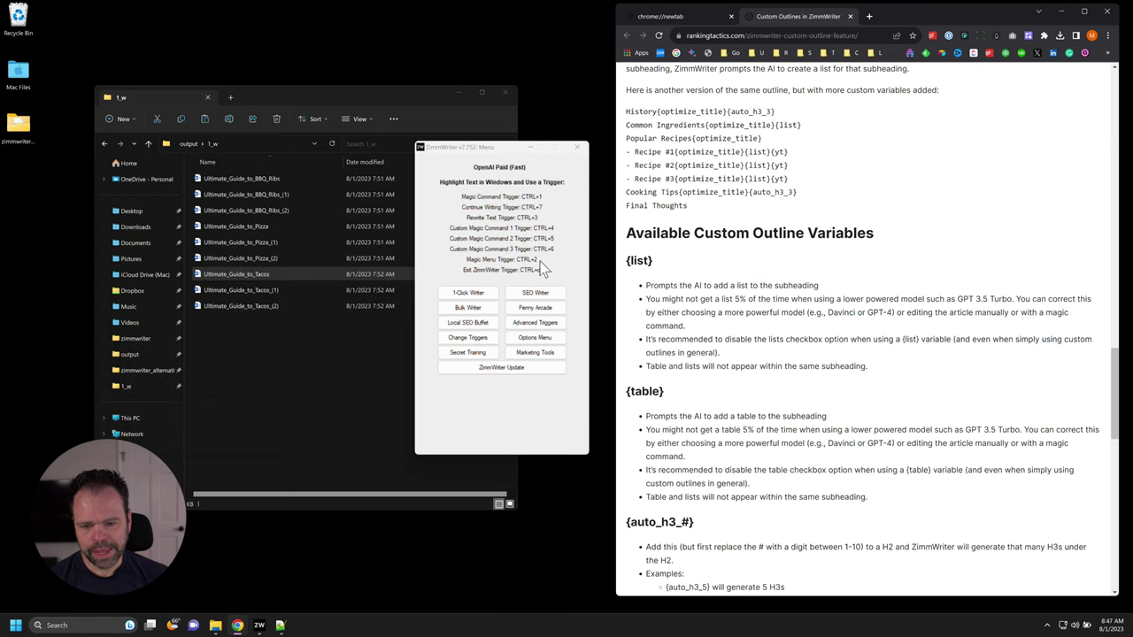
# Step: Open the Bulk Blog Writer and load the saved Recipe 2 outline in its custom outline settings
pyautogui.click(537, 308)
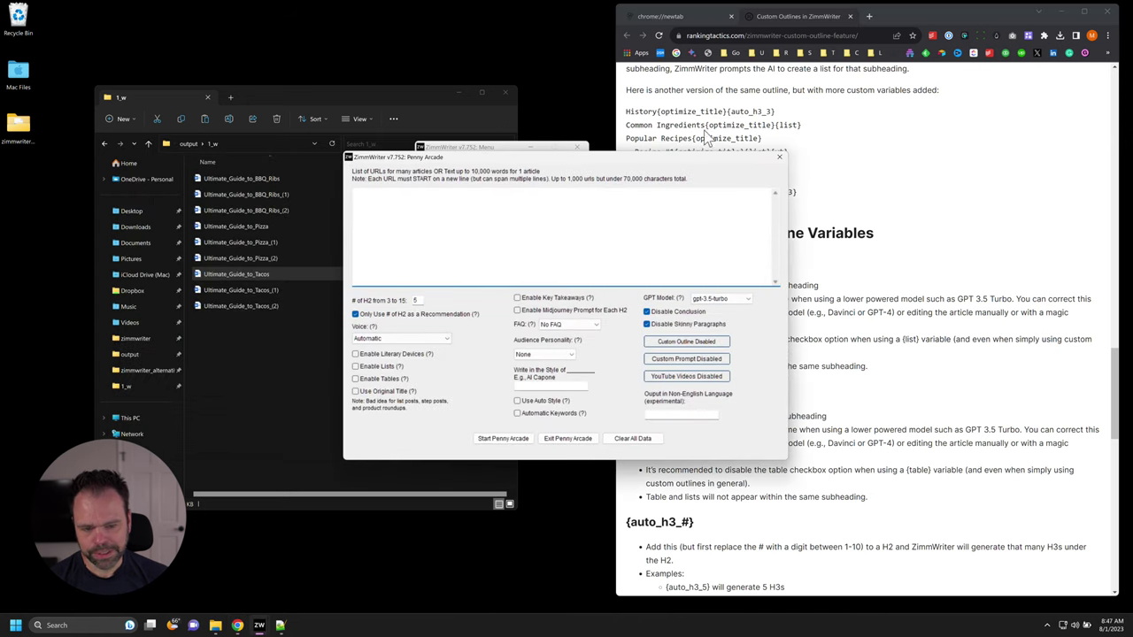
pyautogui.click(779, 157)
pyautogui.click(487, 312)
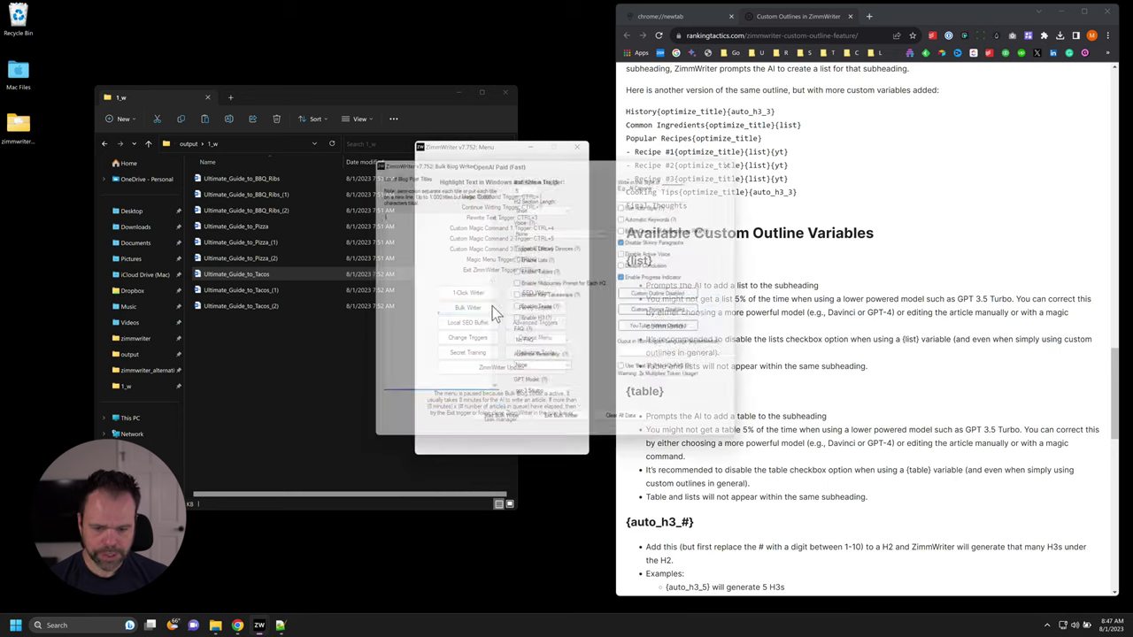
pyautogui.moveTo(549, 171); pyautogui.dragTo(362, 146)
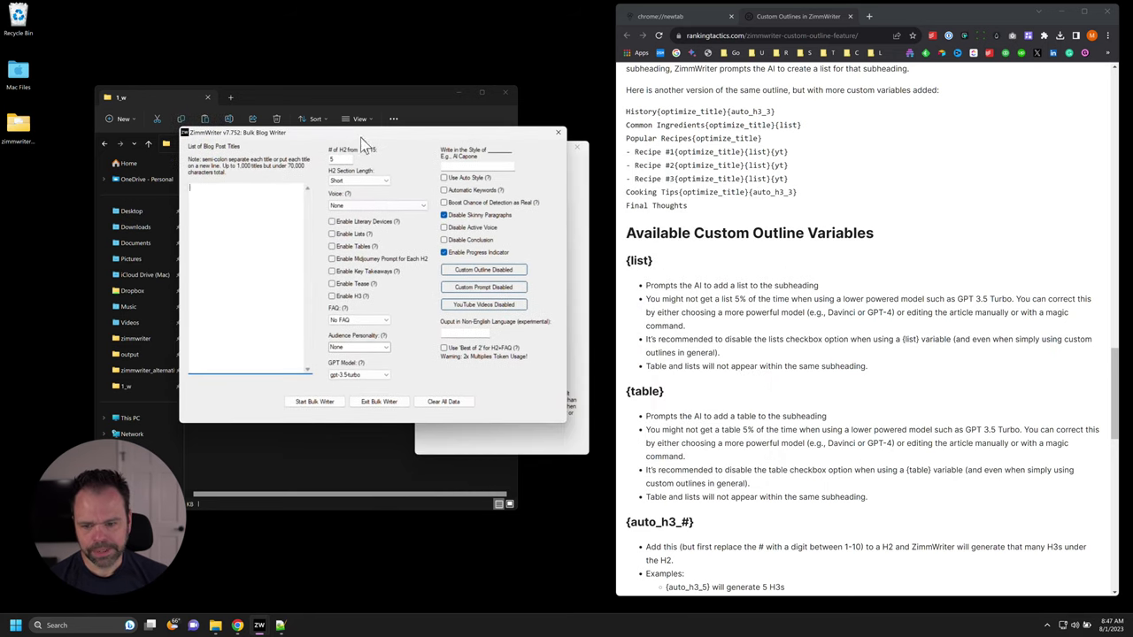
pyautogui.click(483, 271)
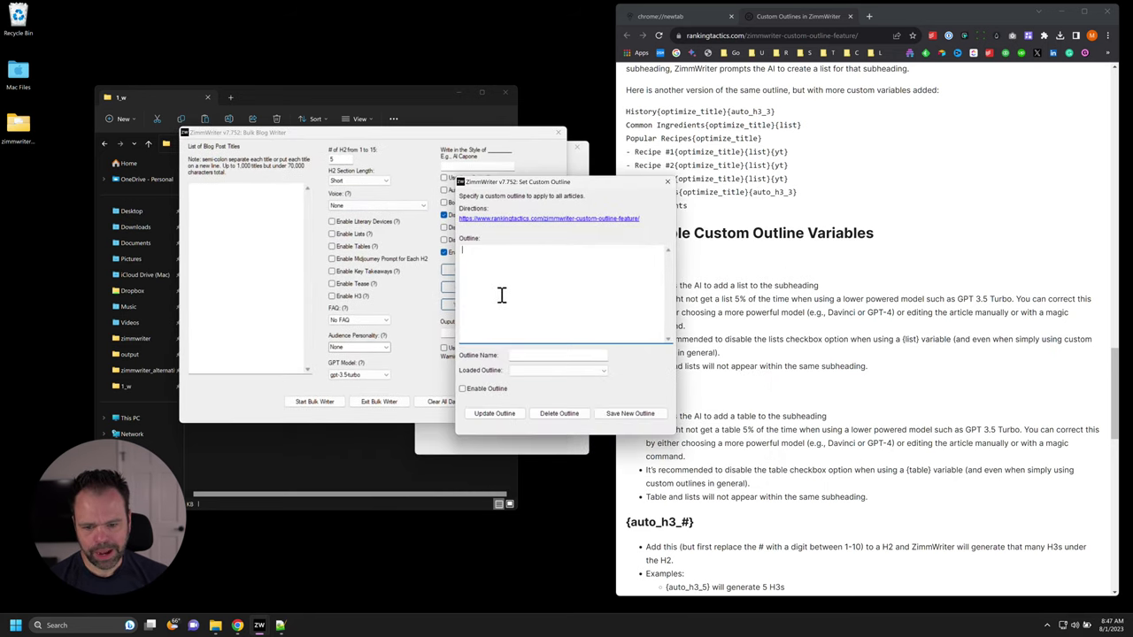
pyautogui.click(536, 370)
pyautogui.click(548, 425)
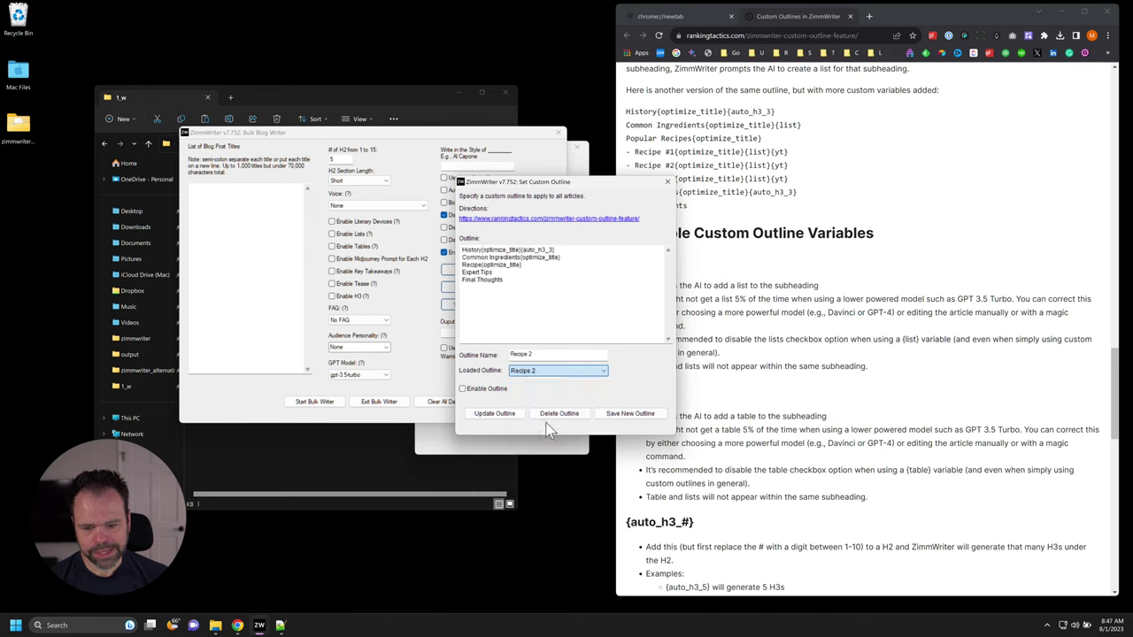
# Step: Replace the variables after the History heading with {list} in the outline
pyautogui.moveTo(483, 249); pyautogui.dragTo(577, 248)
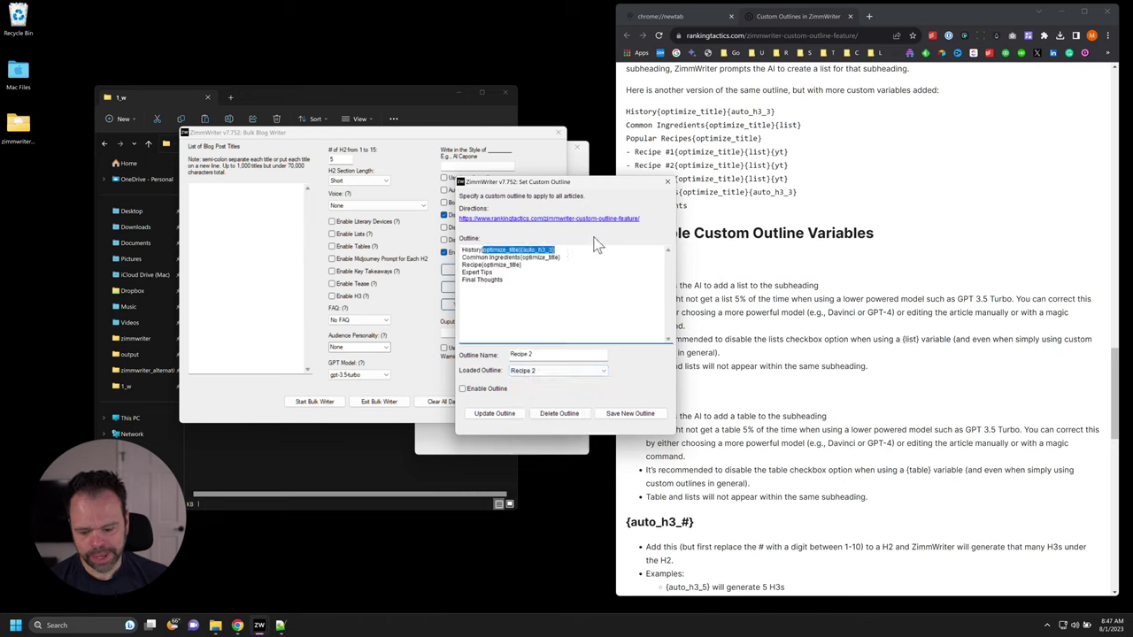
pyautogui.write('{list}')
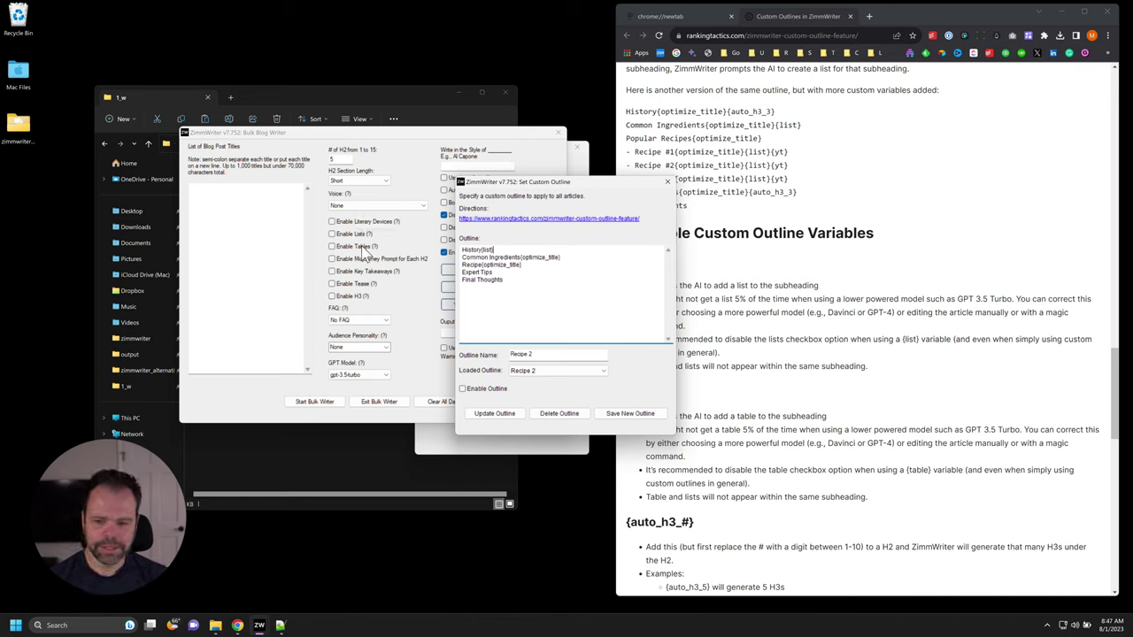
pyautogui.moveTo(364, 243)
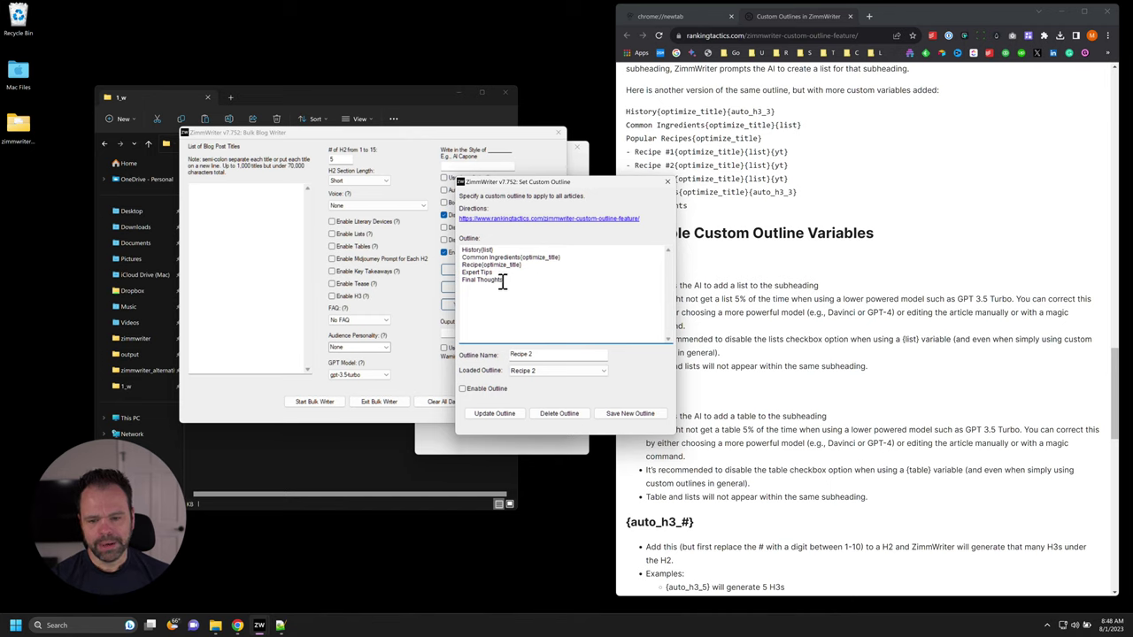
pyautogui.moveTo(505, 280); pyautogui.dragTo(459, 282)
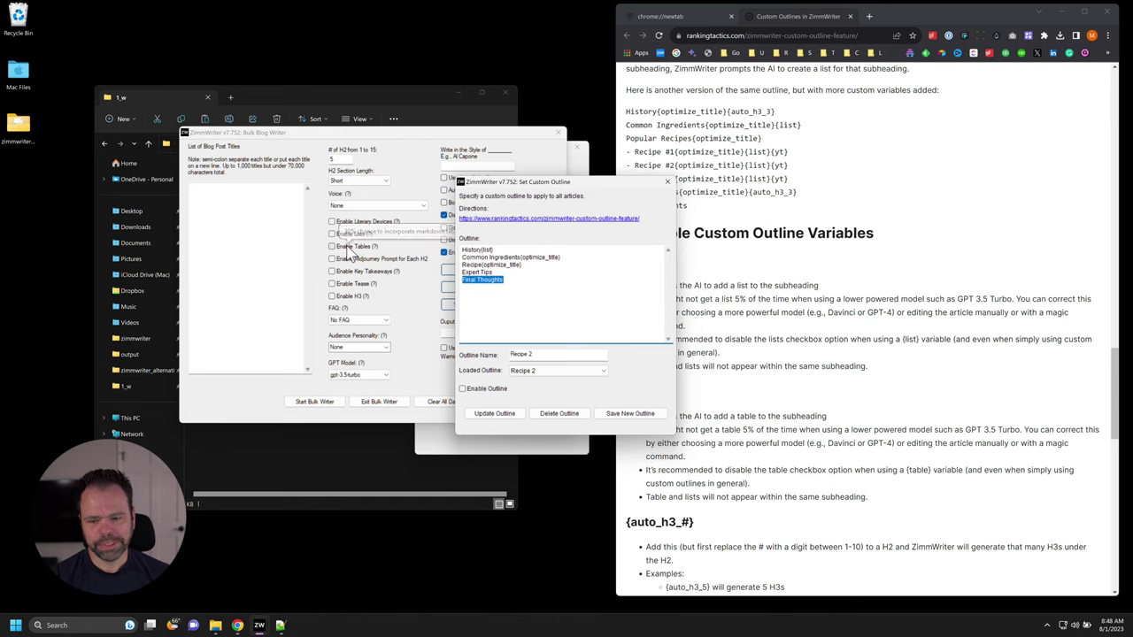
pyautogui.click(518, 283)
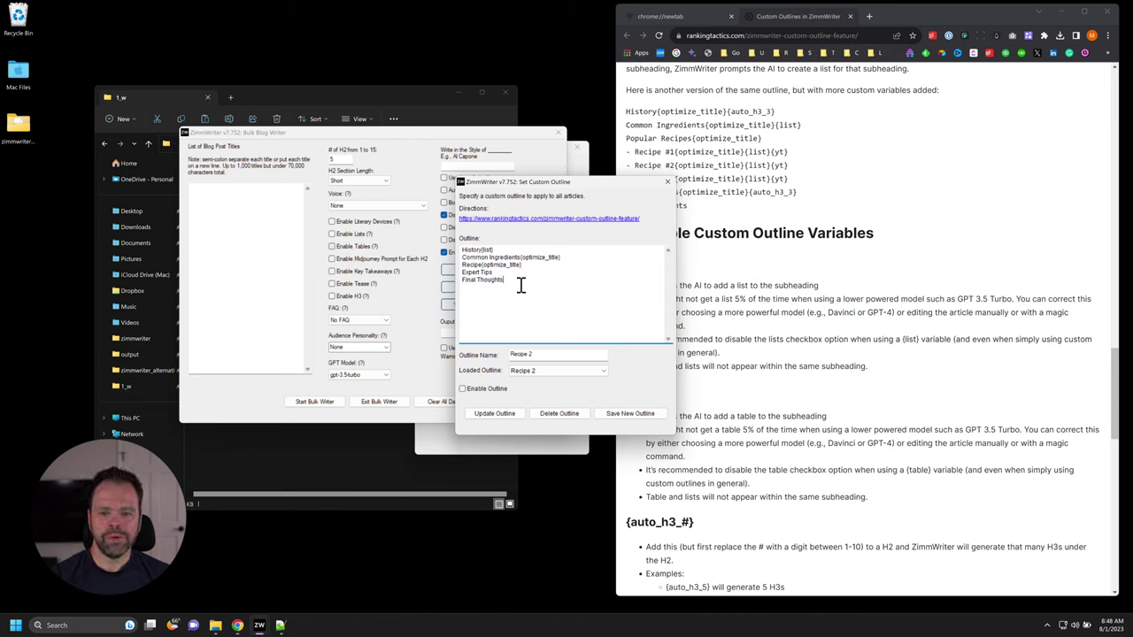
# Step: Move the custom outline dialog aside and review the {list}, {table} and {auto_h3_#} sections of the documentation page
pyautogui.moveTo(531, 183); pyautogui.dragTo(496, 171)
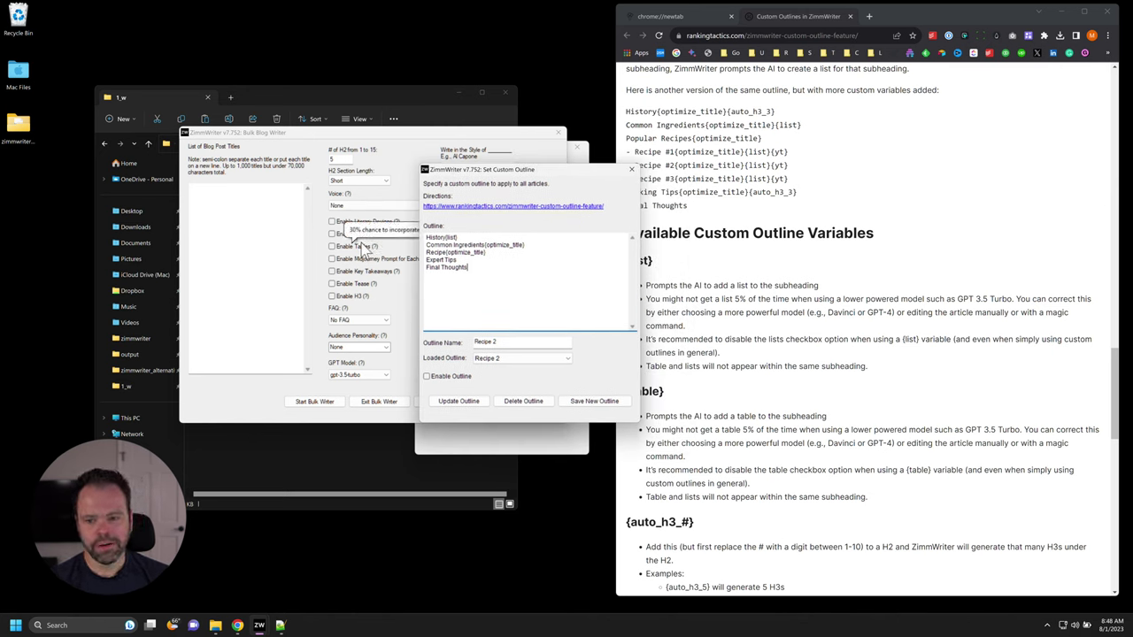
pyautogui.moveTo(634, 260); pyautogui.dragTo(689, 415)
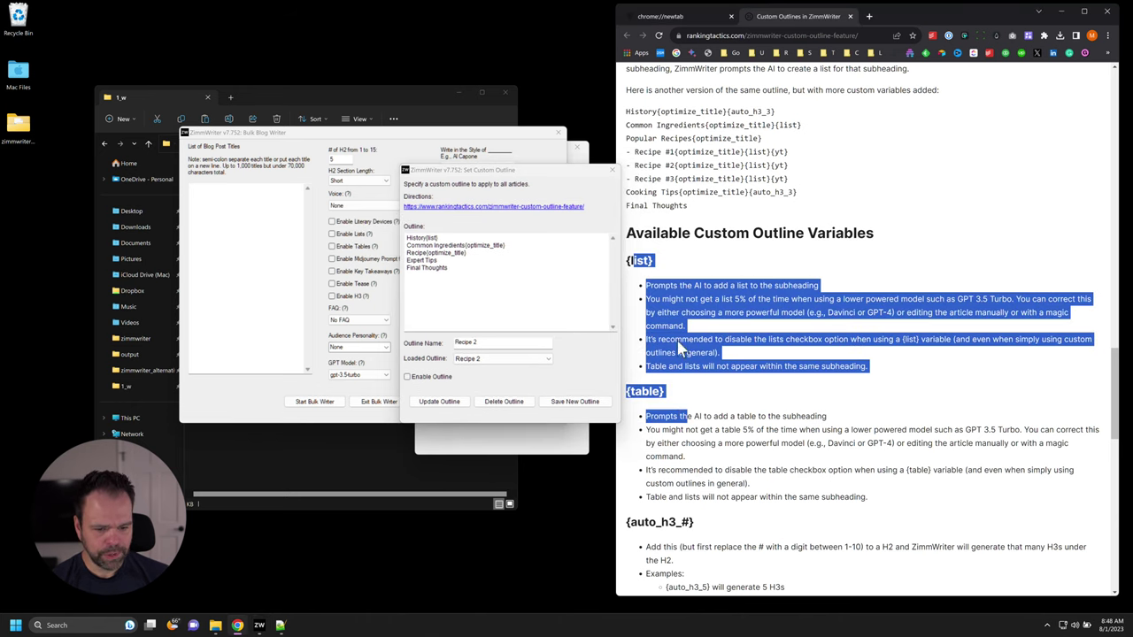
pyautogui.scroll(-2, 753, 440)
pyautogui.scroll(-1, 753, 440)
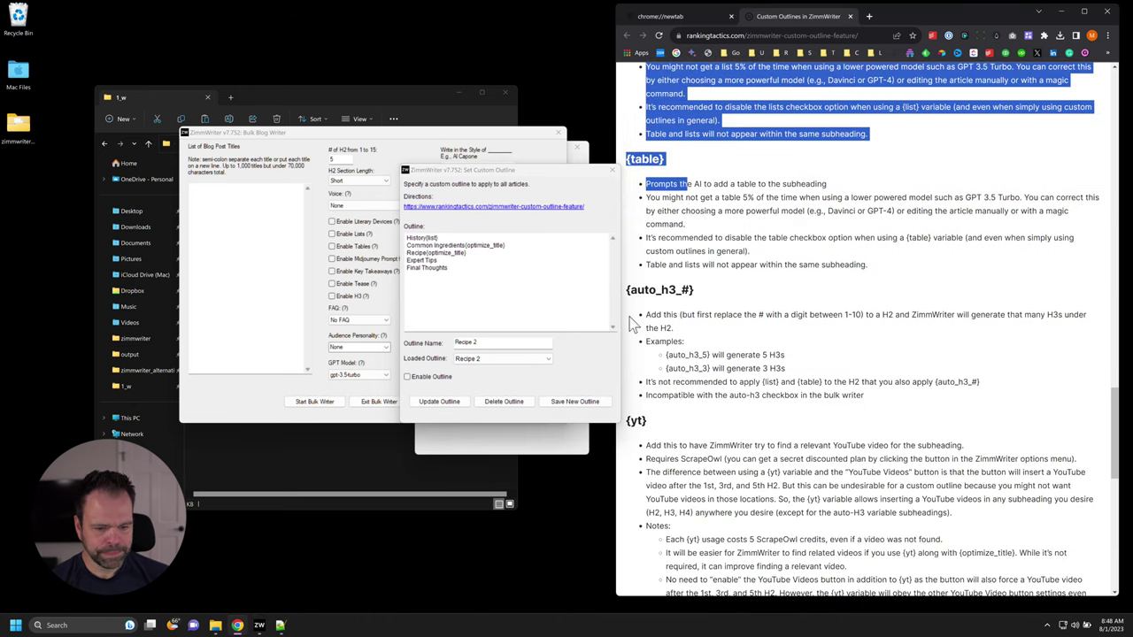
pyautogui.moveTo(627, 290); pyautogui.dragTo(694, 290)
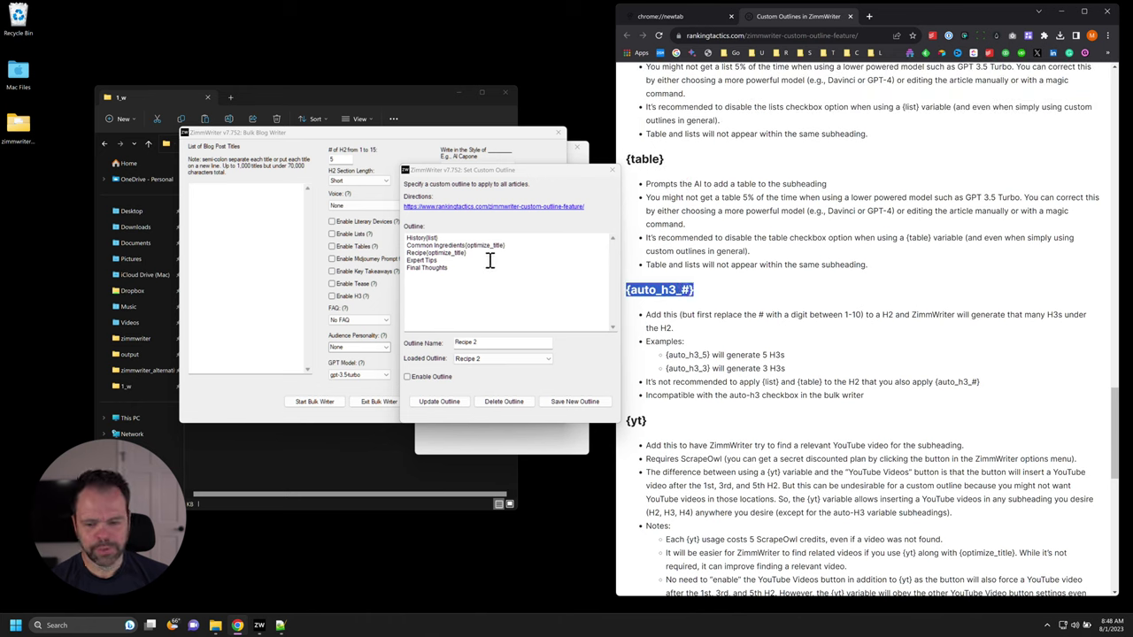
# Step: Remove the {list} variable from the History heading
pyautogui.click(437, 238)
pyautogui.press('BackSpace')
pyautogui.press('BackSpace')
pyautogui.press('BackSpace')
pyautogui.press('BackSpace')
pyautogui.press('BackSpace')
pyautogui.press('BackSpace')
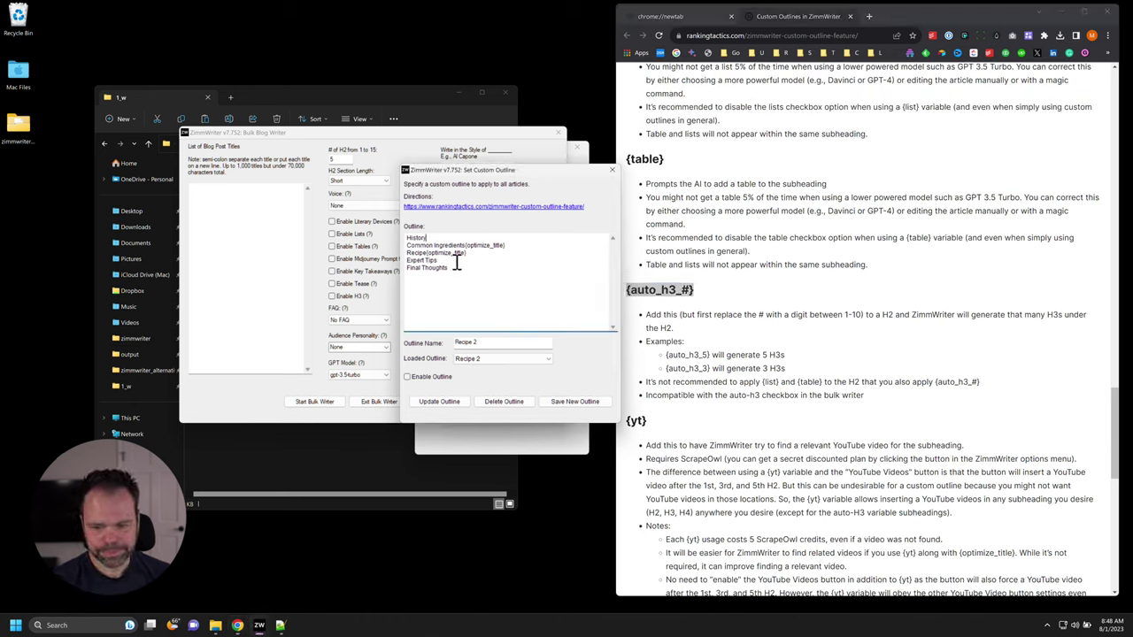
# Step: Add the H3 lines "- Don't burn your pizza" and "- Cook the pizza in a brick oven" under Expert Tips
pyautogui.doubleClick(458, 253)
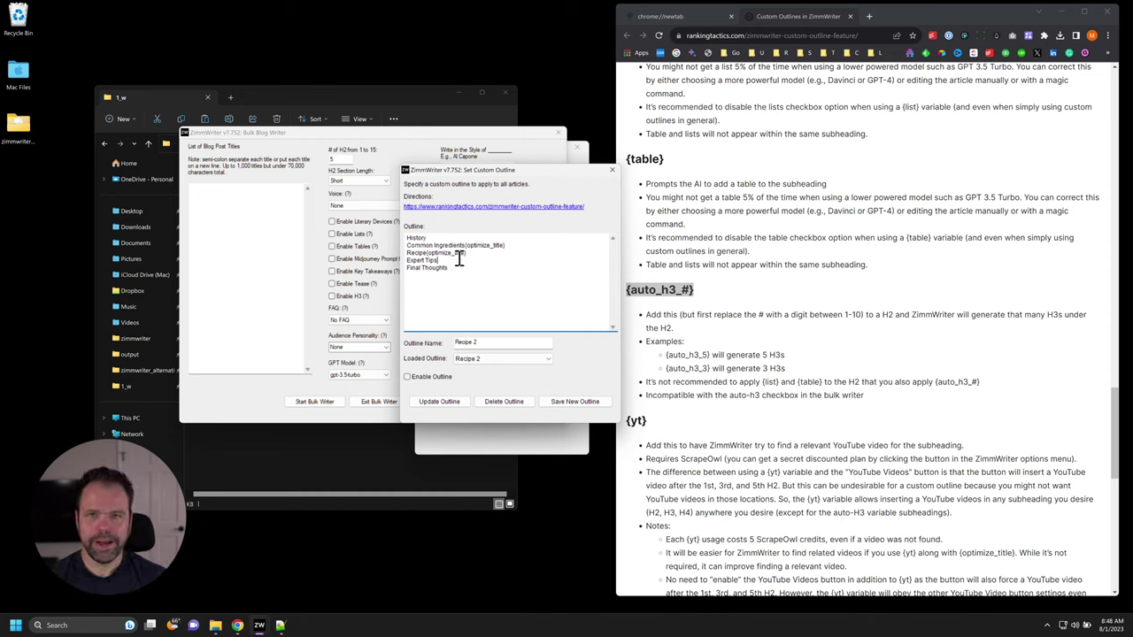
pyautogui.click(459, 260)
pyautogui.press('Return')
pyautogui.write('{')
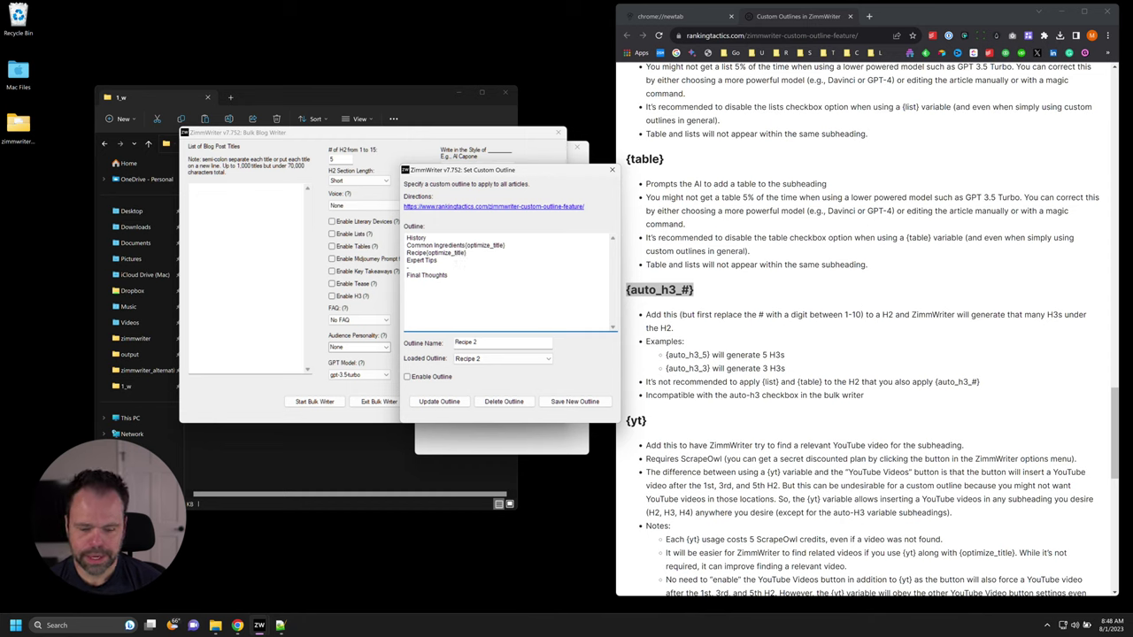
pyautogui.write(" Don't burn your piz")
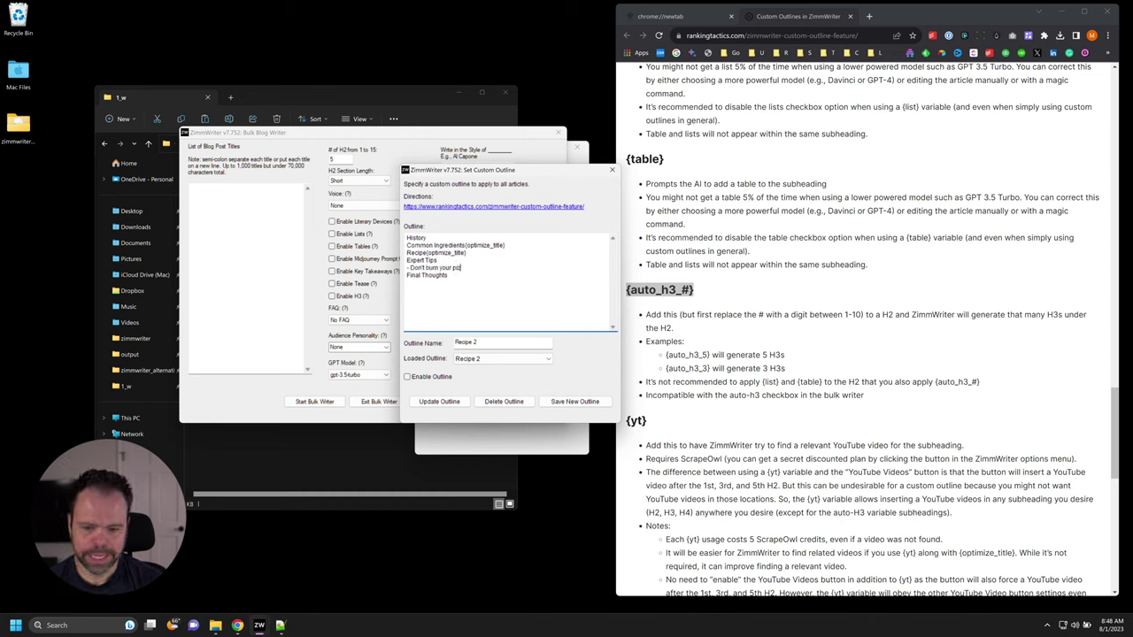
pyautogui.write('za')
pyautogui.press('Return')
pyautogui.write('-')
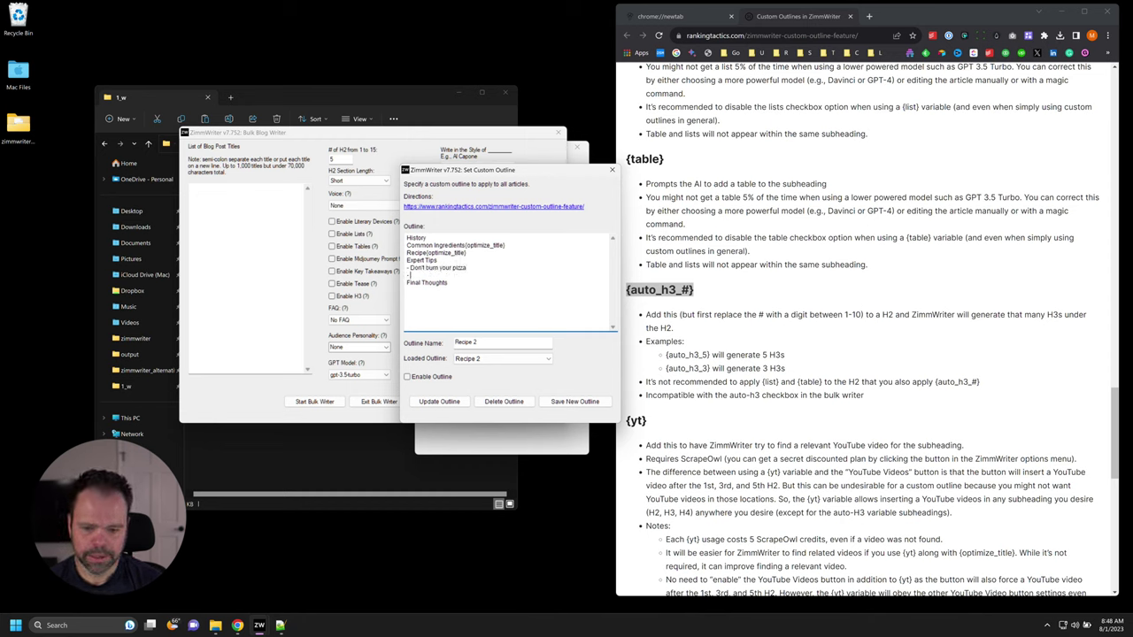
pyautogui.write(' Cook the pizza')
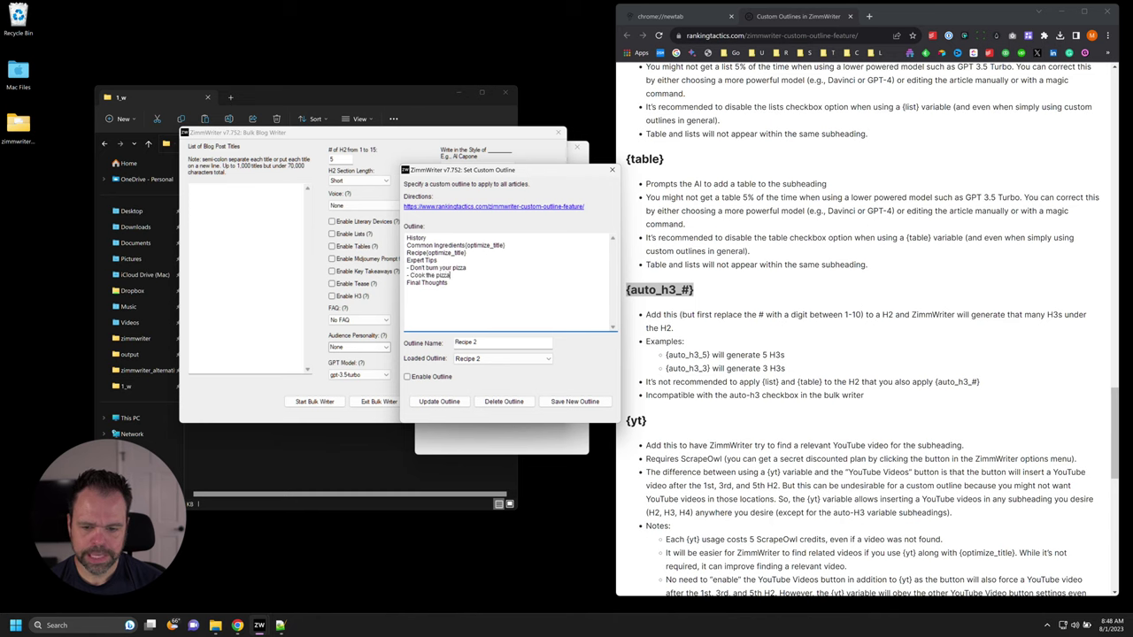
pyautogui.write(' in a bri')
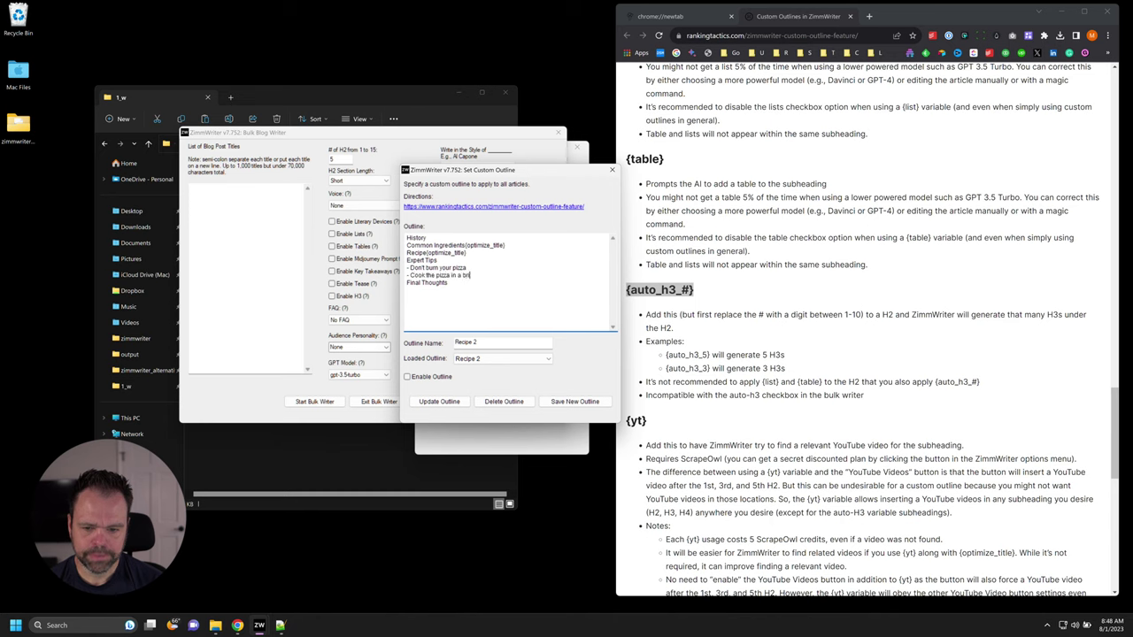
pyautogui.write('ck oven')
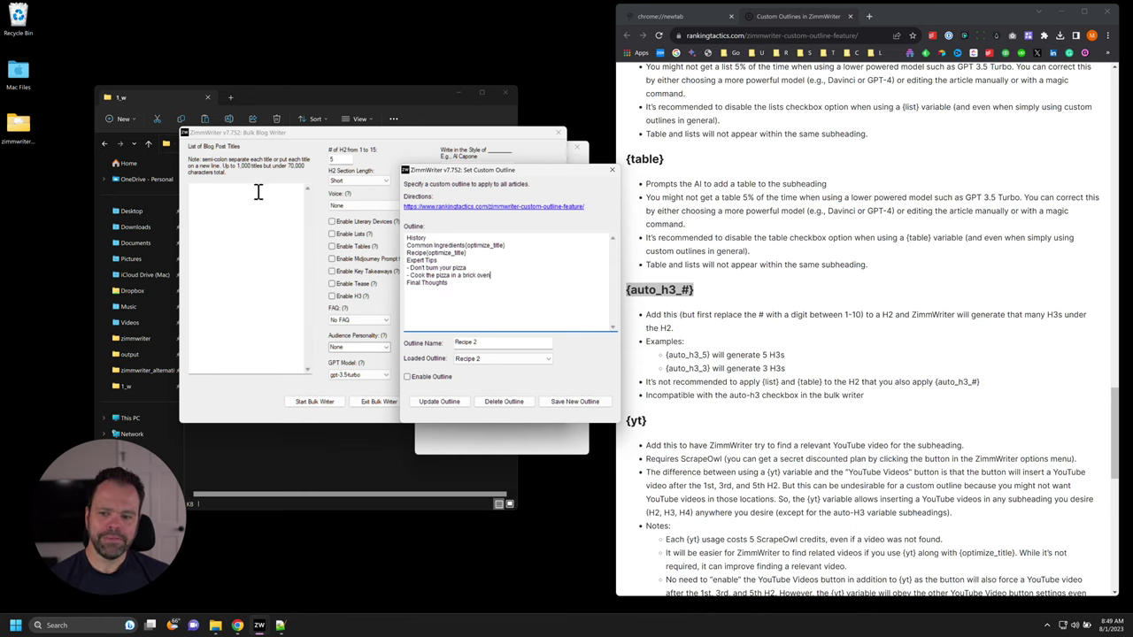
# Step: Copy the BBQ Ribs, Pizza and Tacos guide titles from Notepad++ into the Bulk Blog Writer's list of blog post titles
pyautogui.click(280, 625)
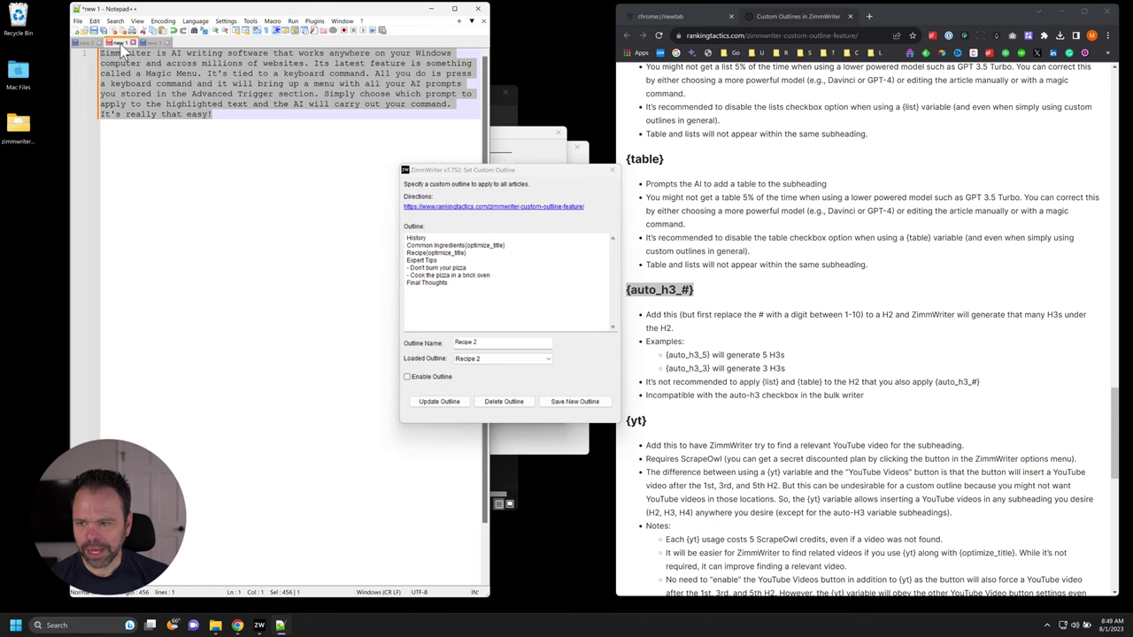
pyautogui.click(85, 43)
pyautogui.hotkey('ctrl', 'a')
pyautogui.hotkey('ctrl', 'c')
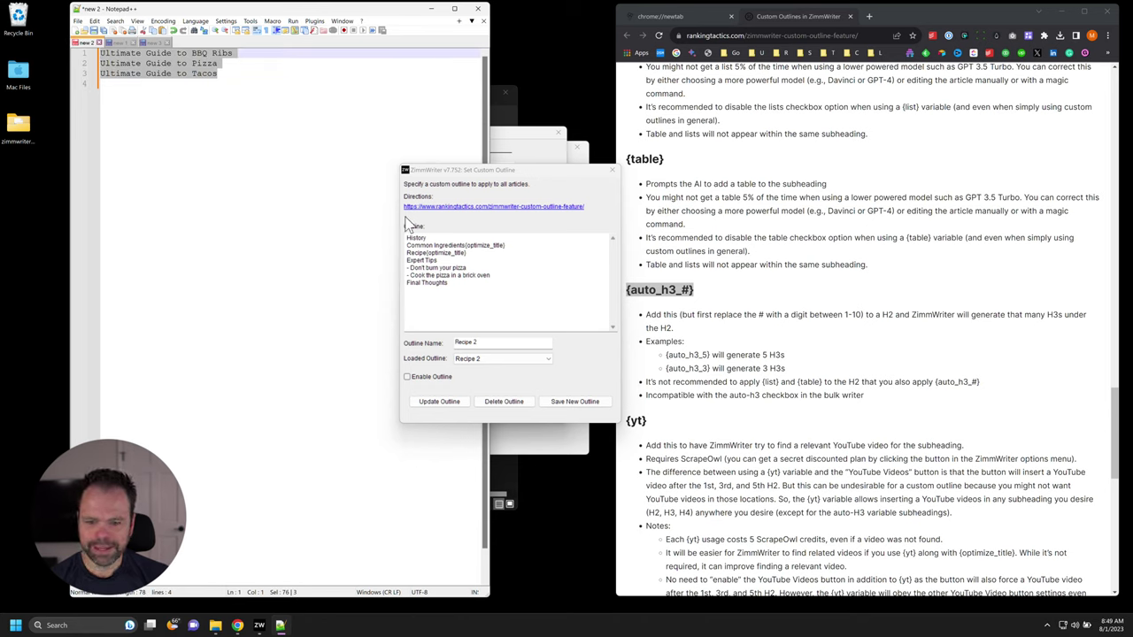
pyautogui.click(471, 266)
pyautogui.moveTo(470, 266); pyautogui.dragTo(400, 267)
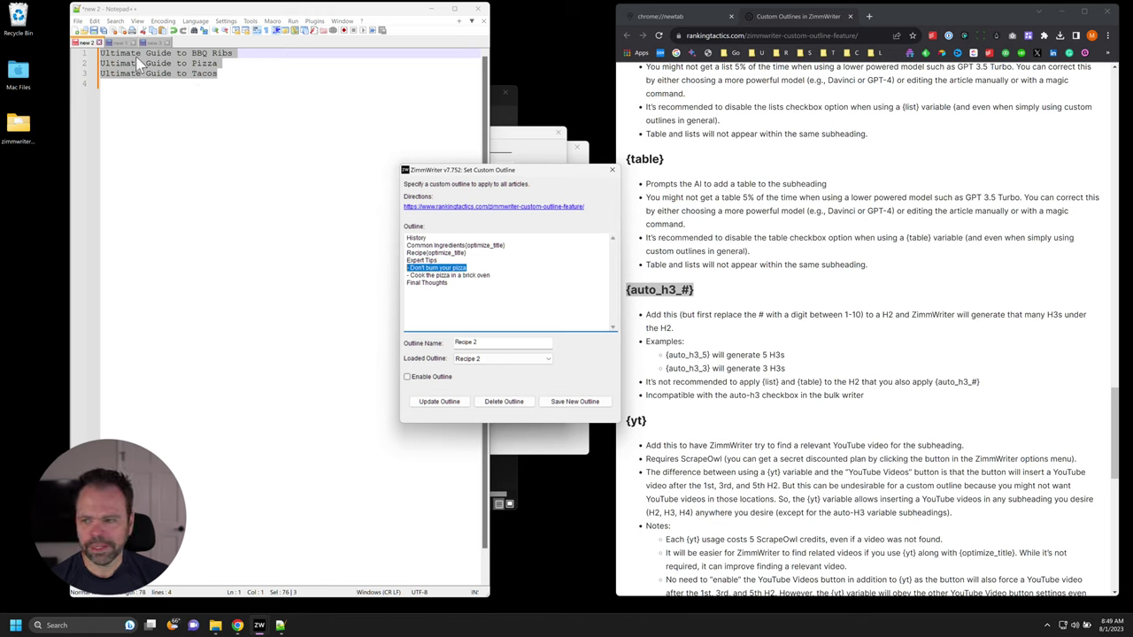
pyautogui.click(432, 10)
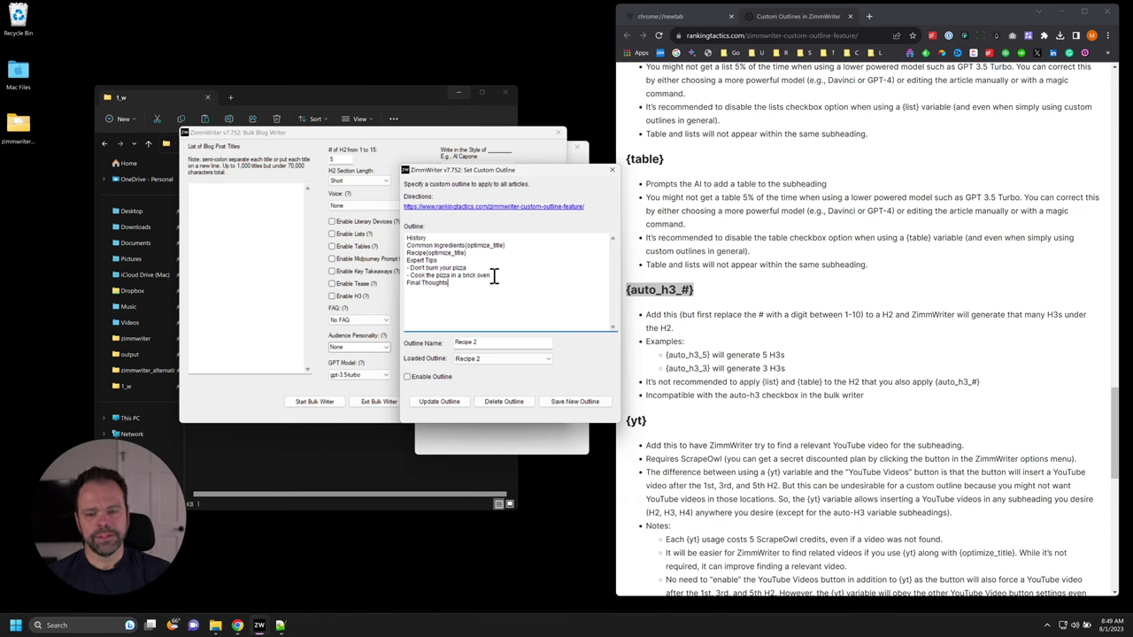
pyautogui.click(232, 230)
pyautogui.hotkey('ctrl', 'v')
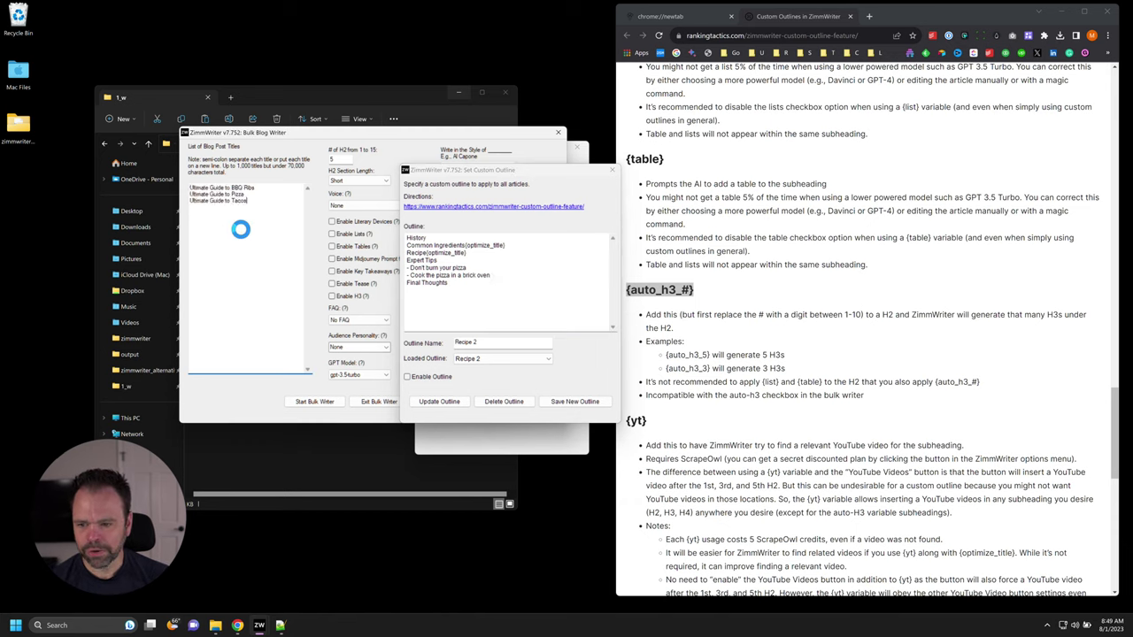
# Step: Delete the two pizza H3 lines under Expert Tips
pyautogui.moveTo(492, 275); pyautogui.dragTo(406, 267)
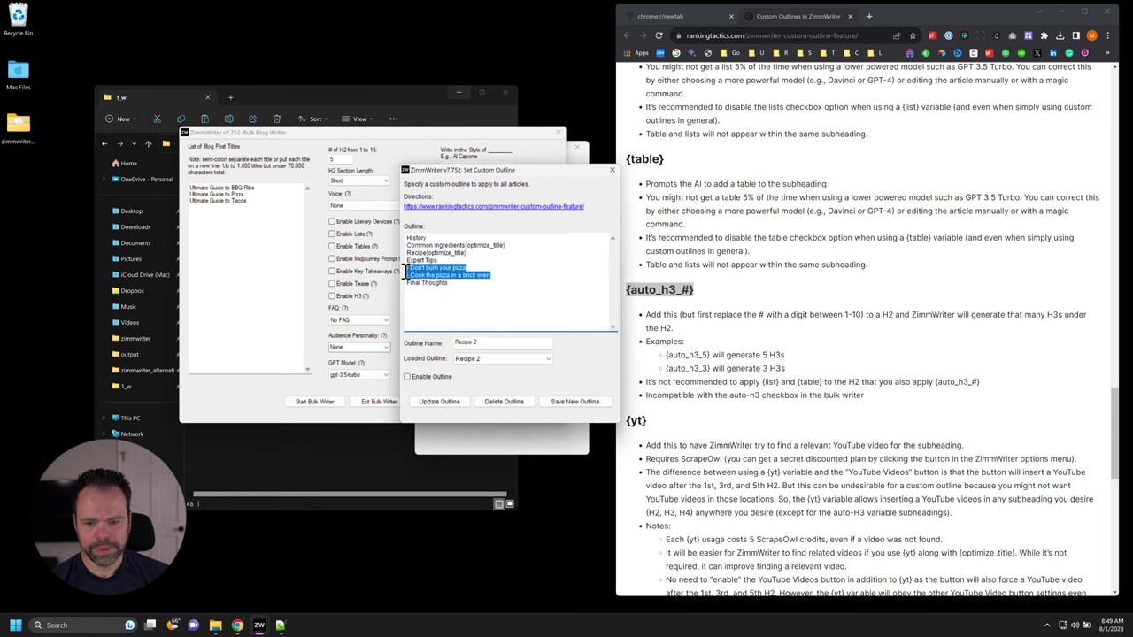
pyautogui.press('BackSpace')
pyautogui.press('BackSpace')
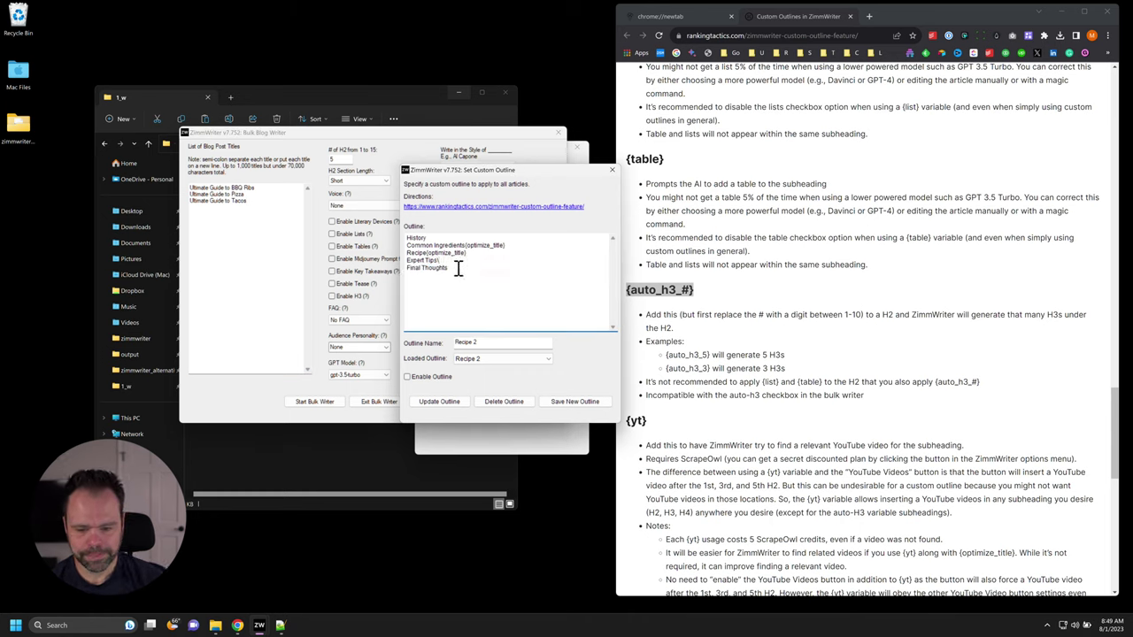
# Step: Append the {auto_h3_3} variable to the Expert Tips heading and highlight it
pyautogui.write('{')
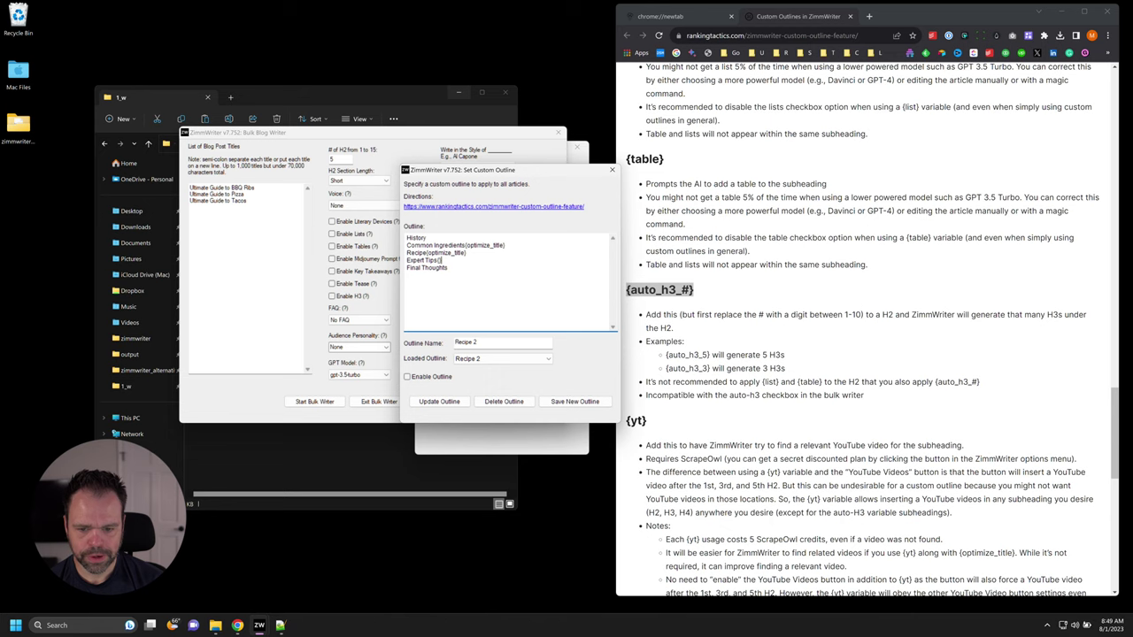
pyautogui.write('auto_')
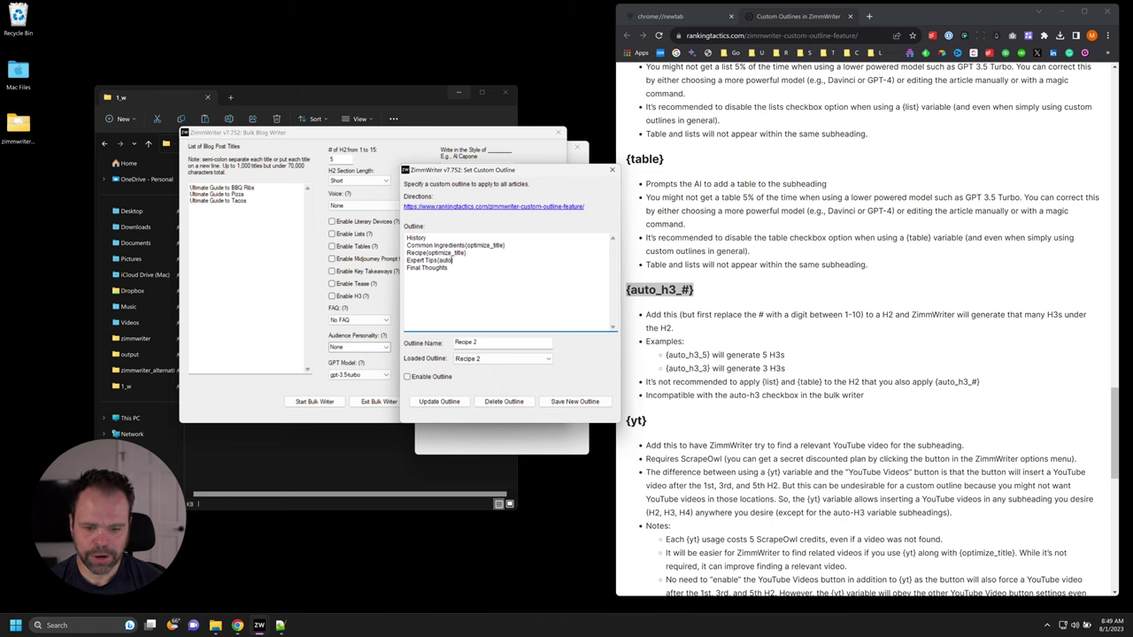
pyautogui.write('h3_')
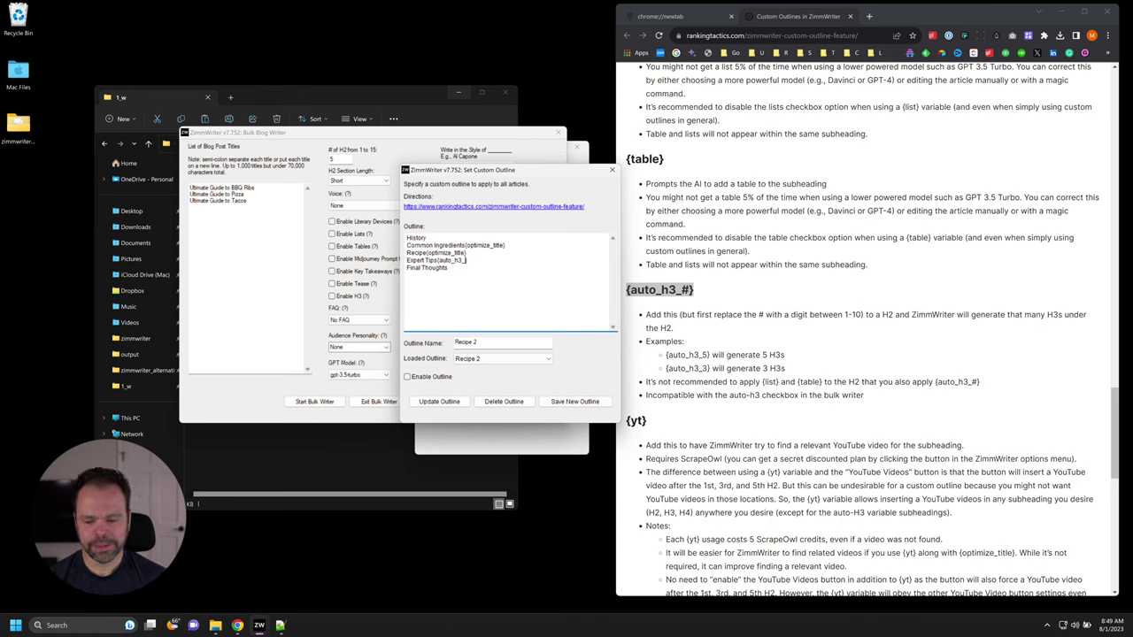
pyautogui.write('3')
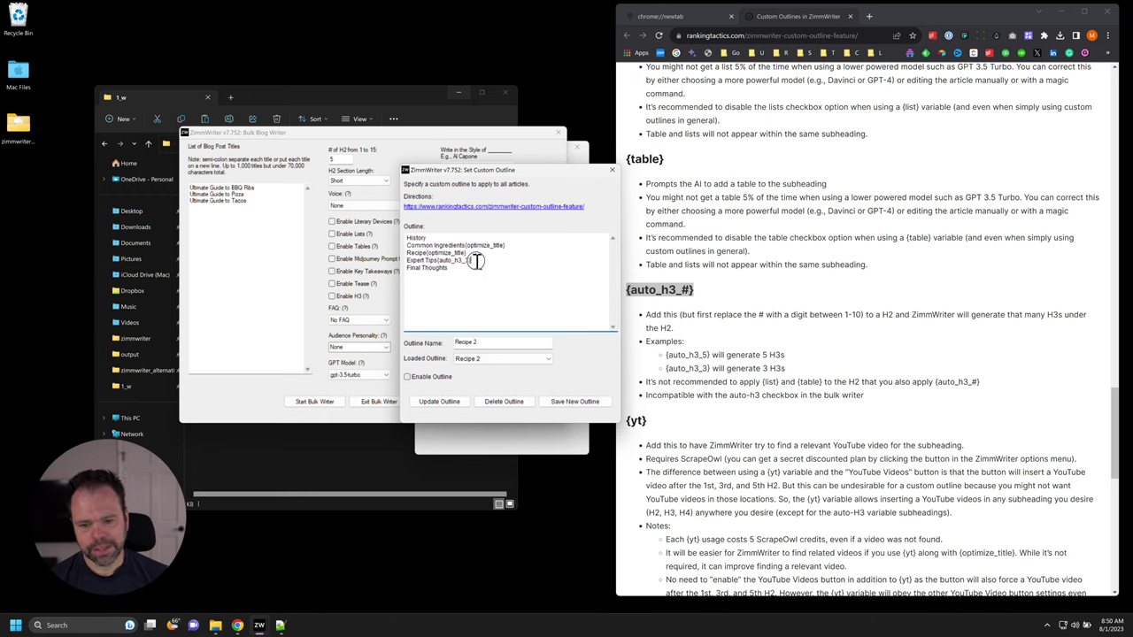
pyautogui.moveTo(476, 260); pyautogui.dragTo(437, 260)
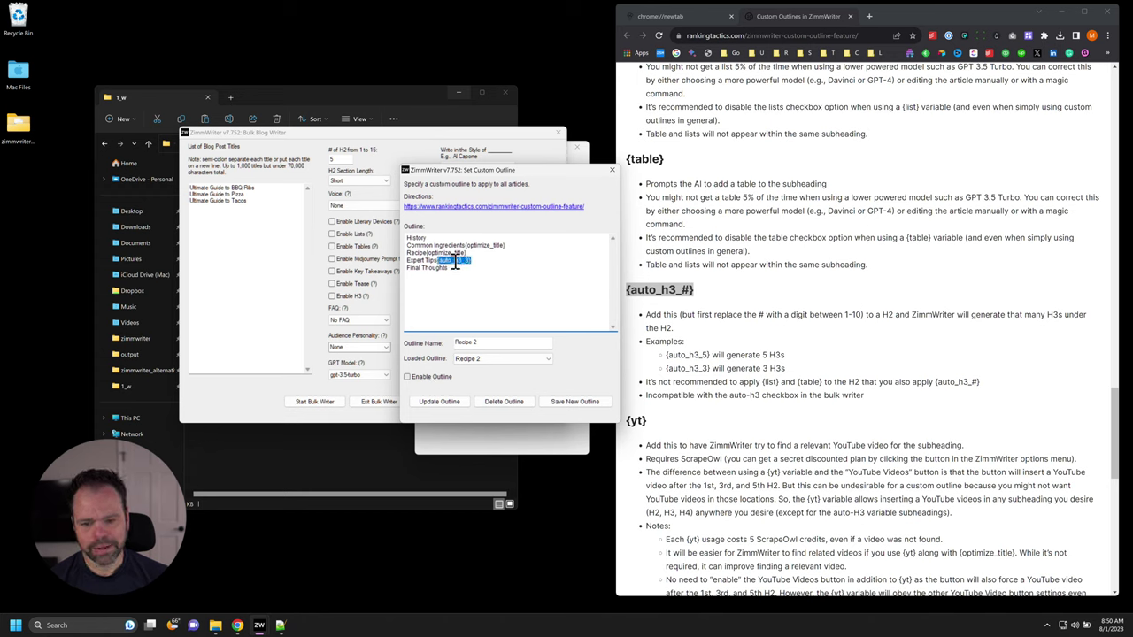
pyautogui.moveTo(409, 260); pyautogui.dragTo(437, 260)
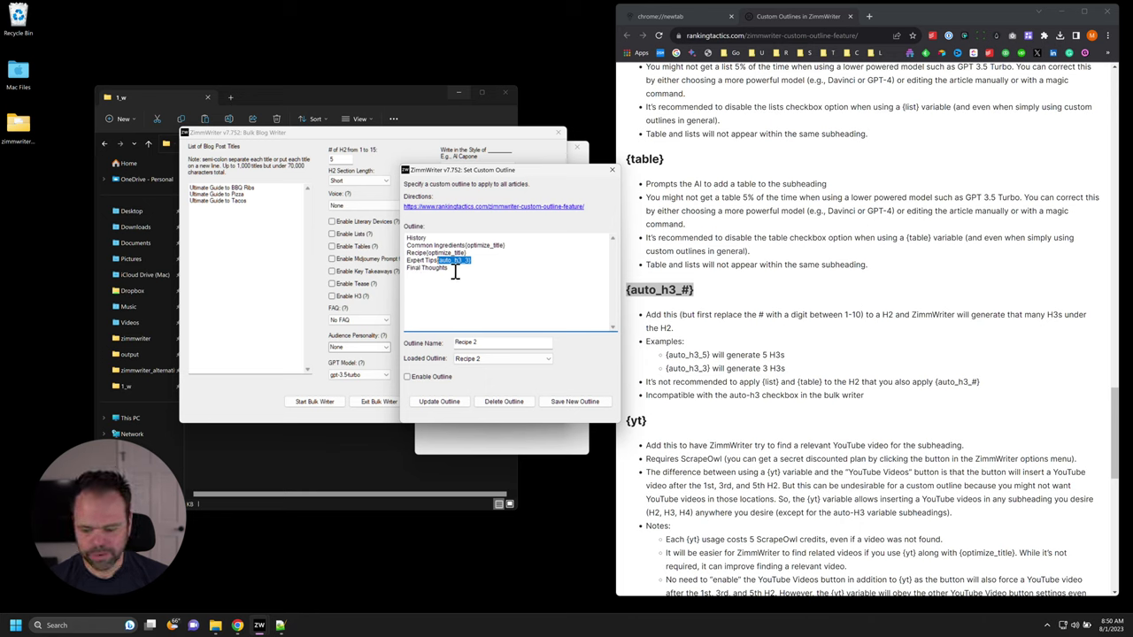
# Step: Copy the {auto_h3_3} variable onto the Final Thoughts heading, and remove it from that heading again
pyautogui.hotkey('ctrl', 'c')
pyautogui.click(456, 268)
pyautogui.hotkey('ctrl', 'v')
pyautogui.click(480, 253)
pyautogui.hotkey('ctrl', 'v')
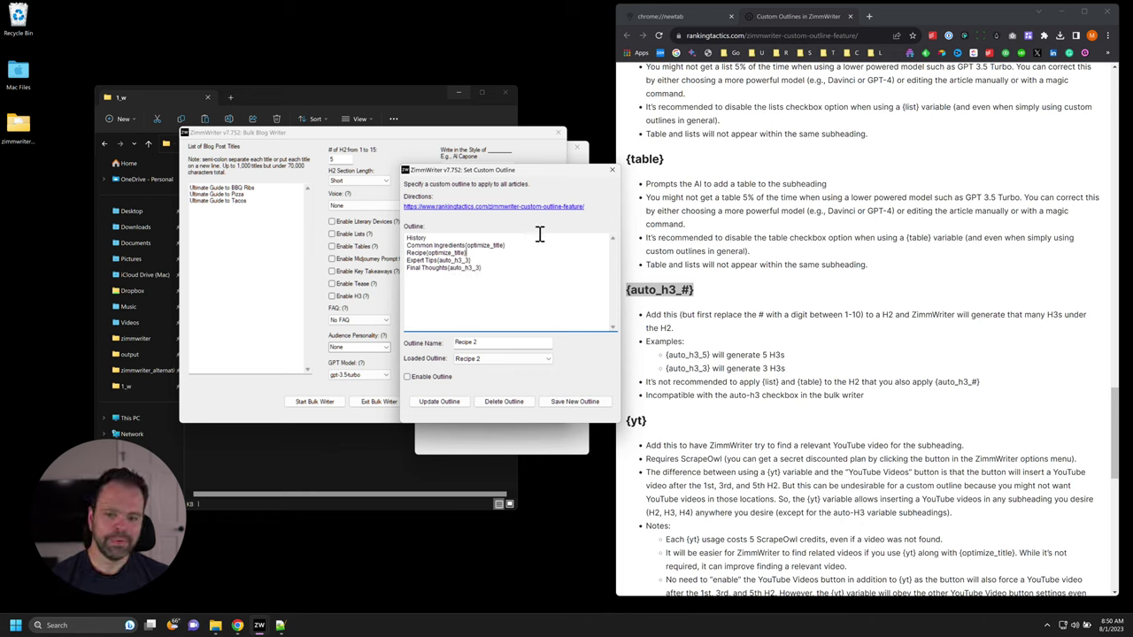
pyautogui.moveTo(482, 267); pyautogui.dragTo(447, 267)
pyautogui.press('BackSpace')
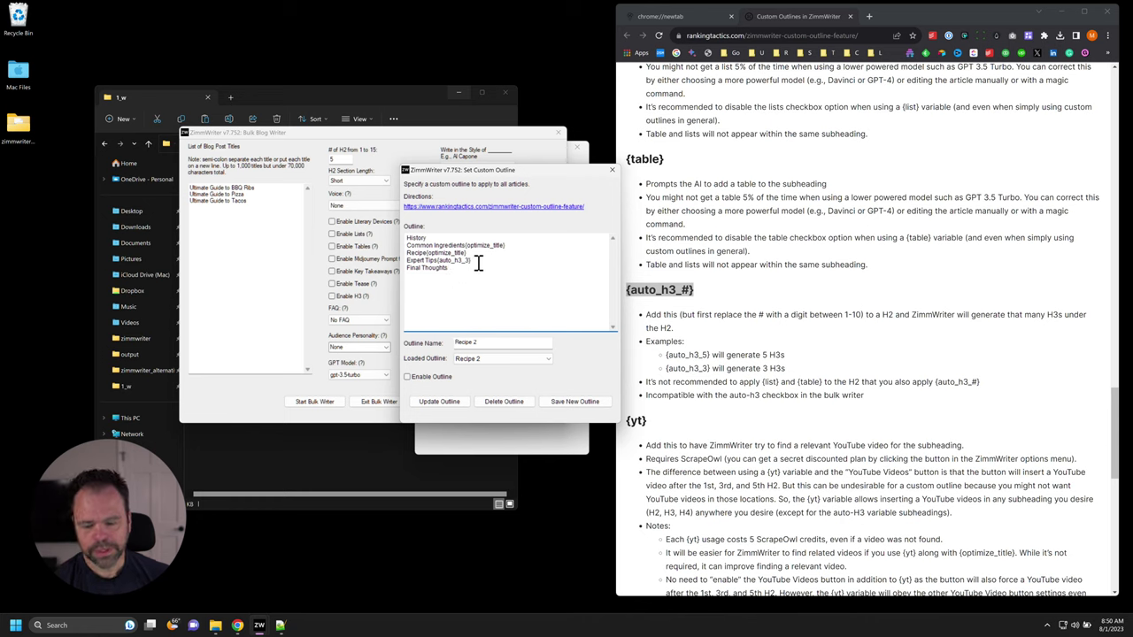
# Step: Enable the Recipe 2 custom outline for the bulk writer and close the outline window
pyautogui.moveTo(496, 170); pyautogui.dragTo(572, 172)
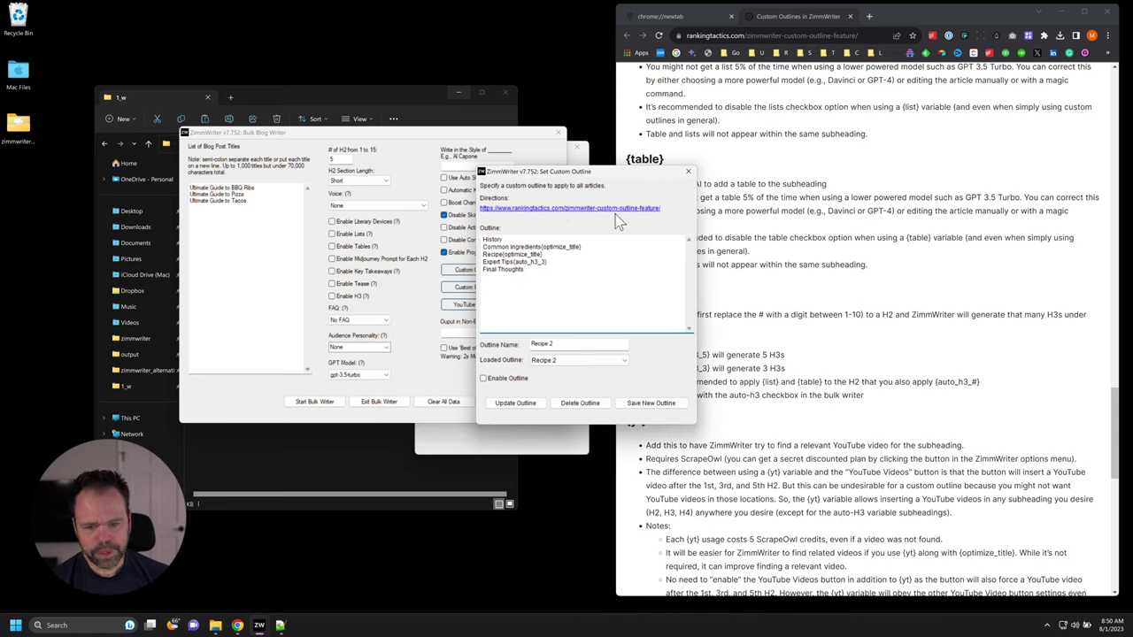
pyautogui.moveTo(359, 301)
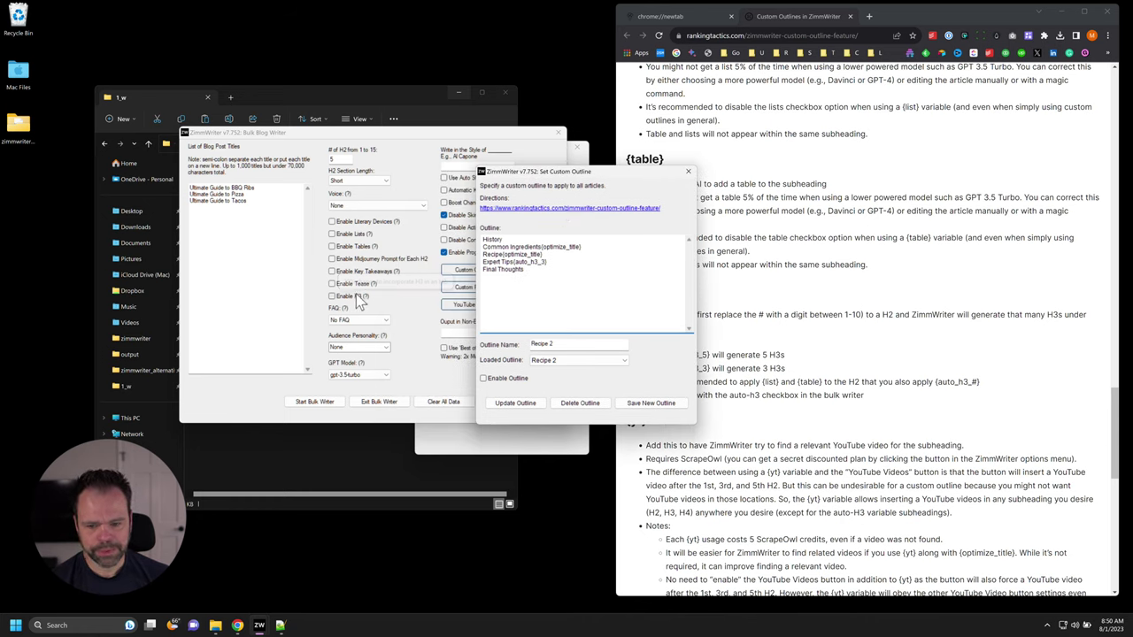
pyautogui.click(513, 379)
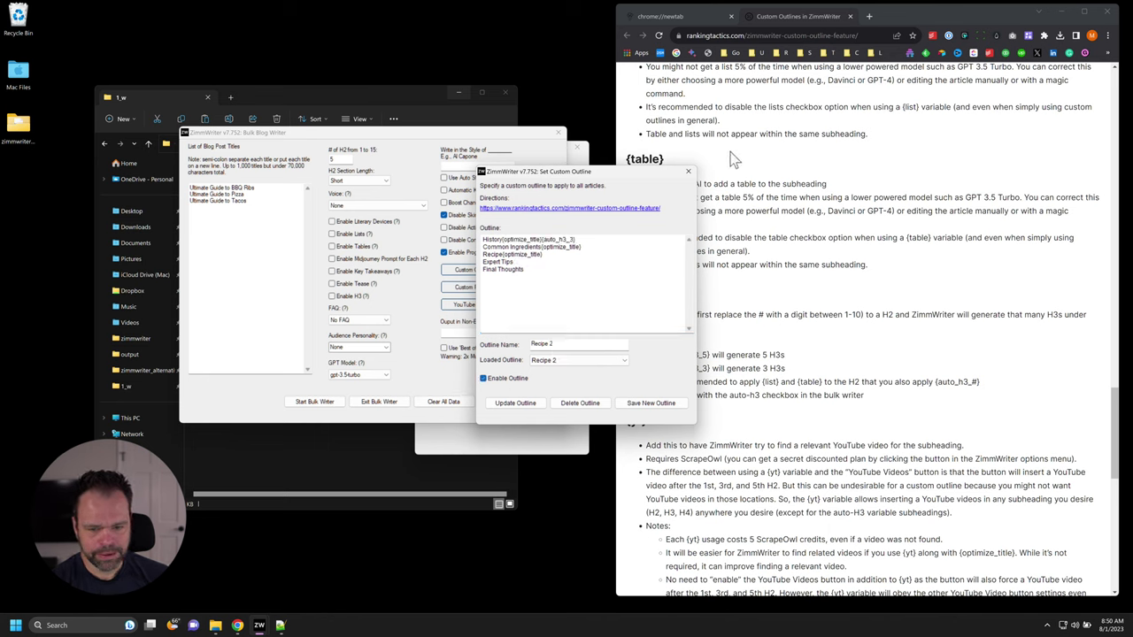
pyautogui.click(688, 171)
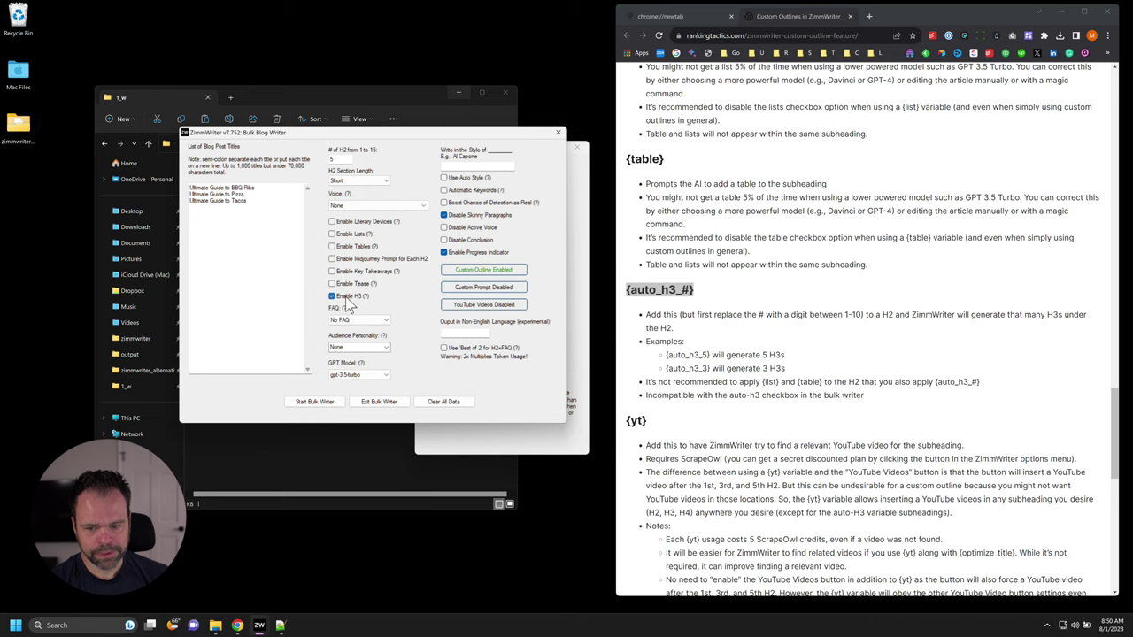
# Step: Try to start the bulk writer with Enable H3 turned on alongside the custom outline
pyautogui.click(313, 401)
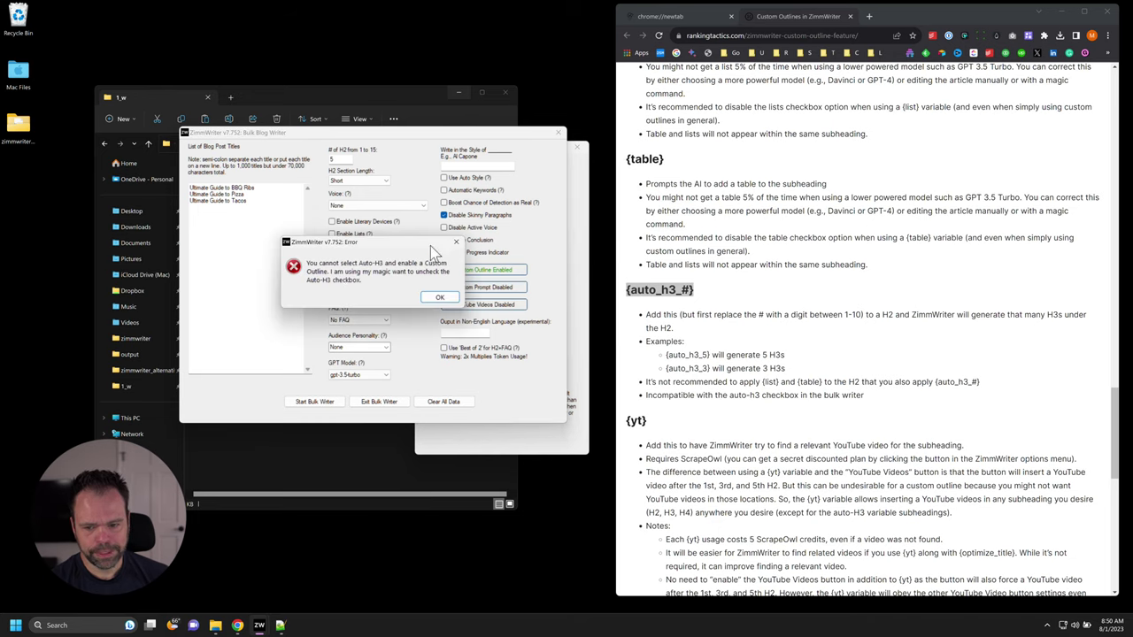
pyautogui.moveTo(430, 246); pyautogui.dragTo(511, 345)
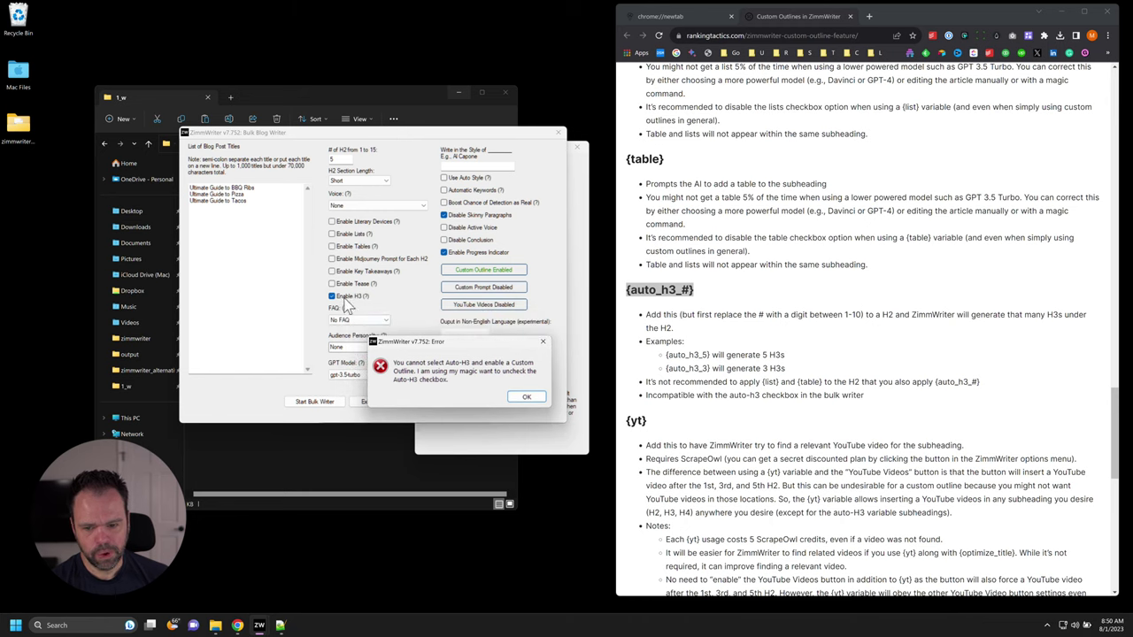
pyautogui.click(545, 342)
# Step: Highlight {auto_h3_3} on the custom outline's History heading, close the outline, and view the explanation of the Enable H3 option
pyautogui.click(505, 270)
pyautogui.click(524, 257)
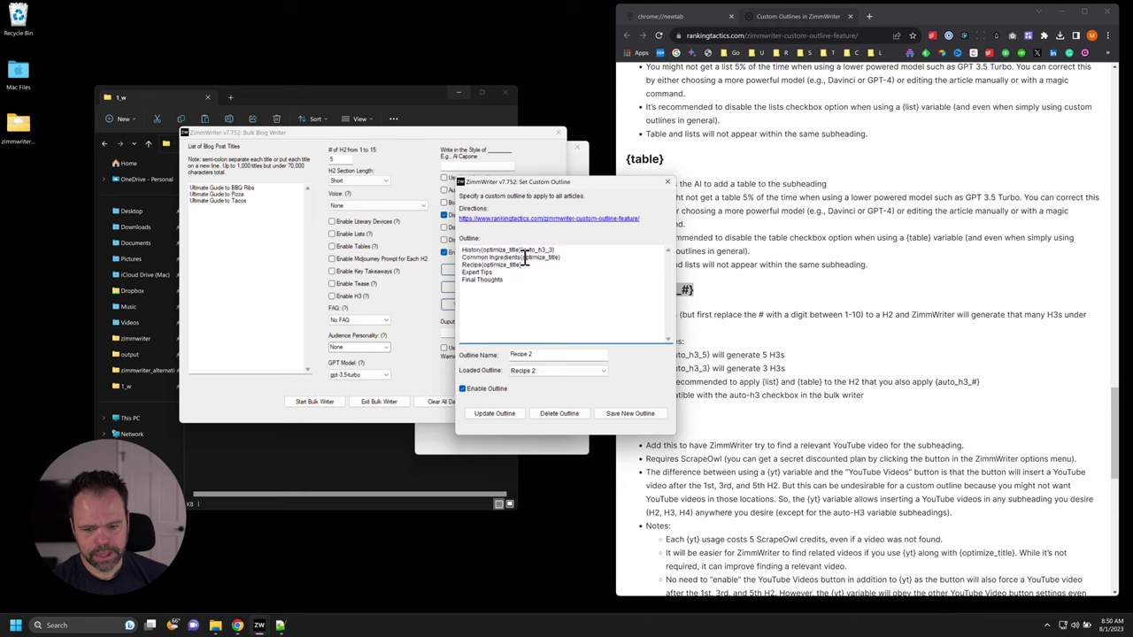
pyautogui.moveTo(521, 249); pyautogui.dragTo(565, 251)
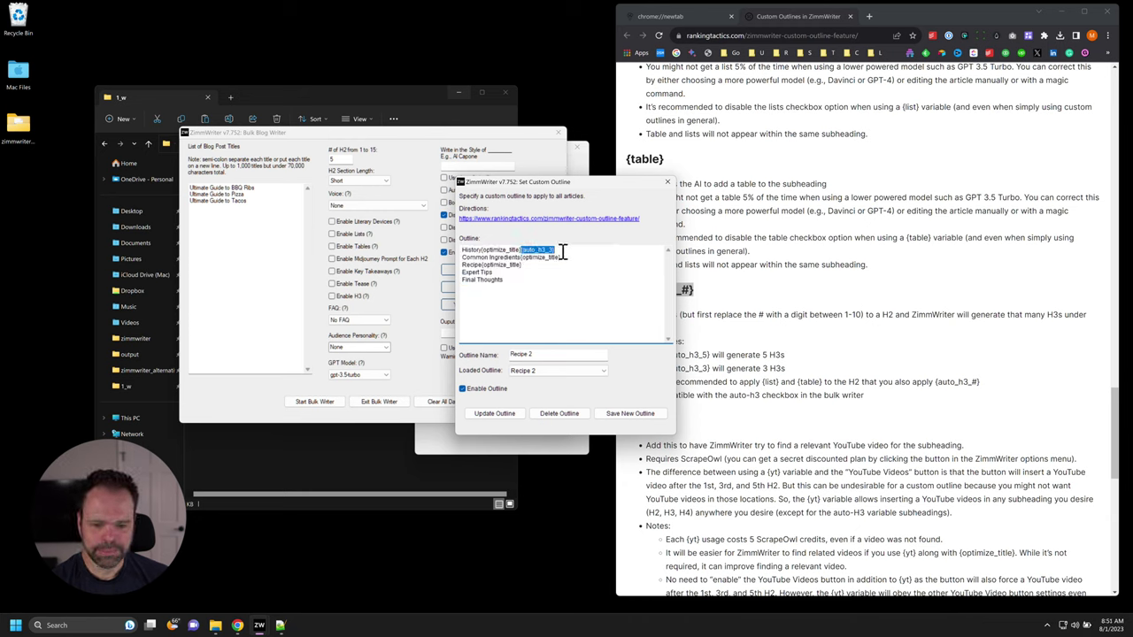
pyautogui.moveTo(354, 303)
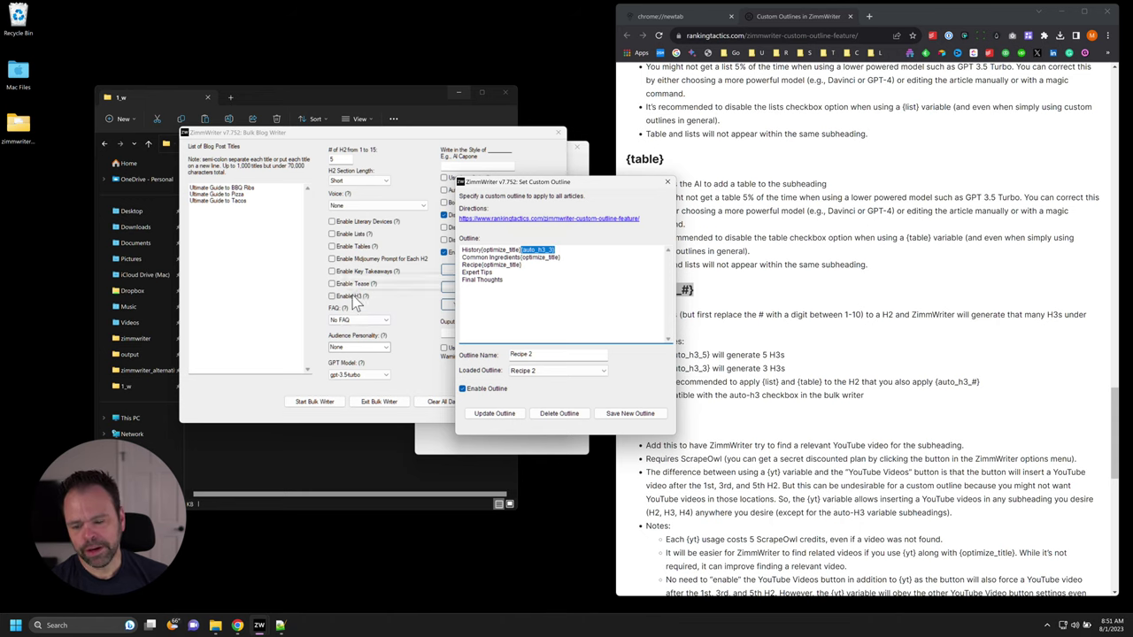
pyautogui.click(664, 179)
pyautogui.moveTo(357, 254)
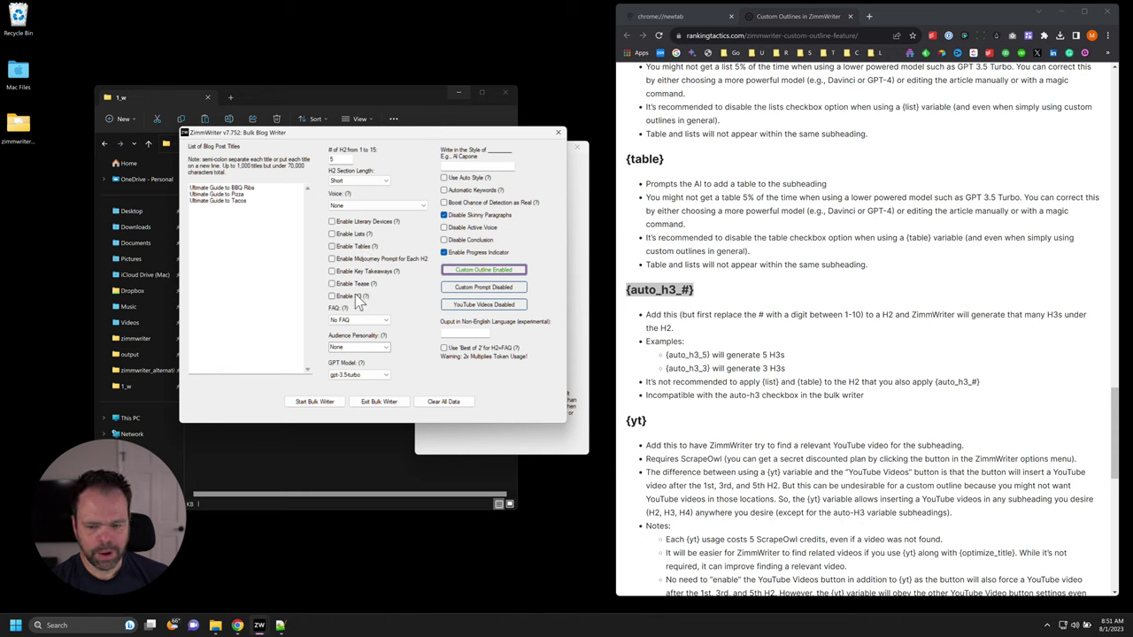
pyautogui.moveTo(359, 303)
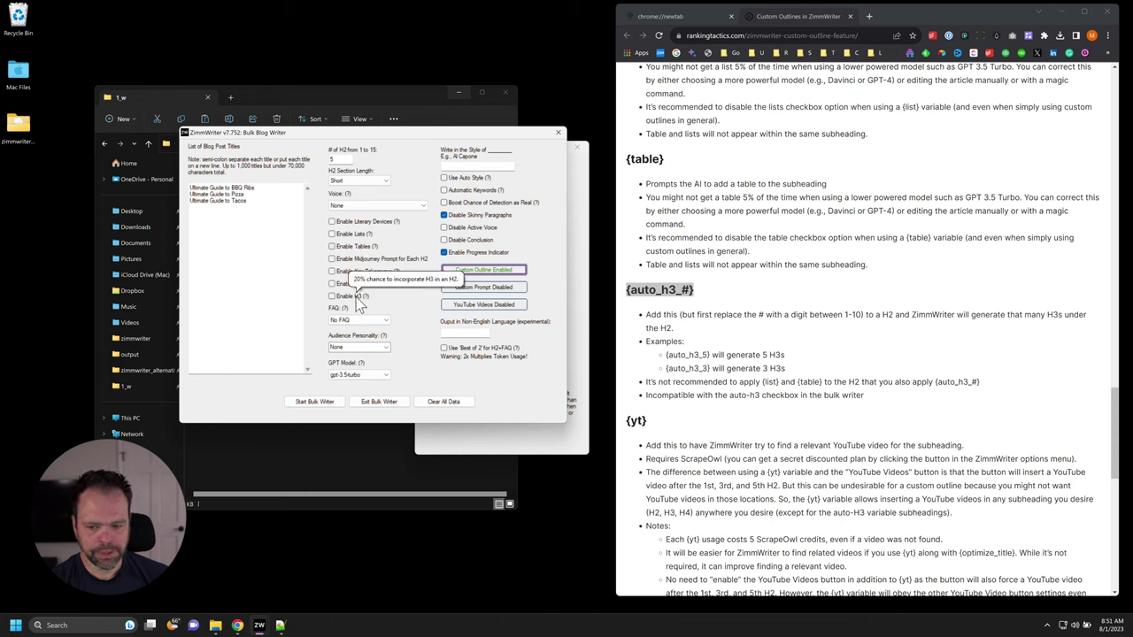
# Step: Reopen the custom outline to compare the {auto_h3_3} variable on History with the full outline, and uncover the documentation page
pyautogui.click(505, 273)
pyautogui.click(554, 291)
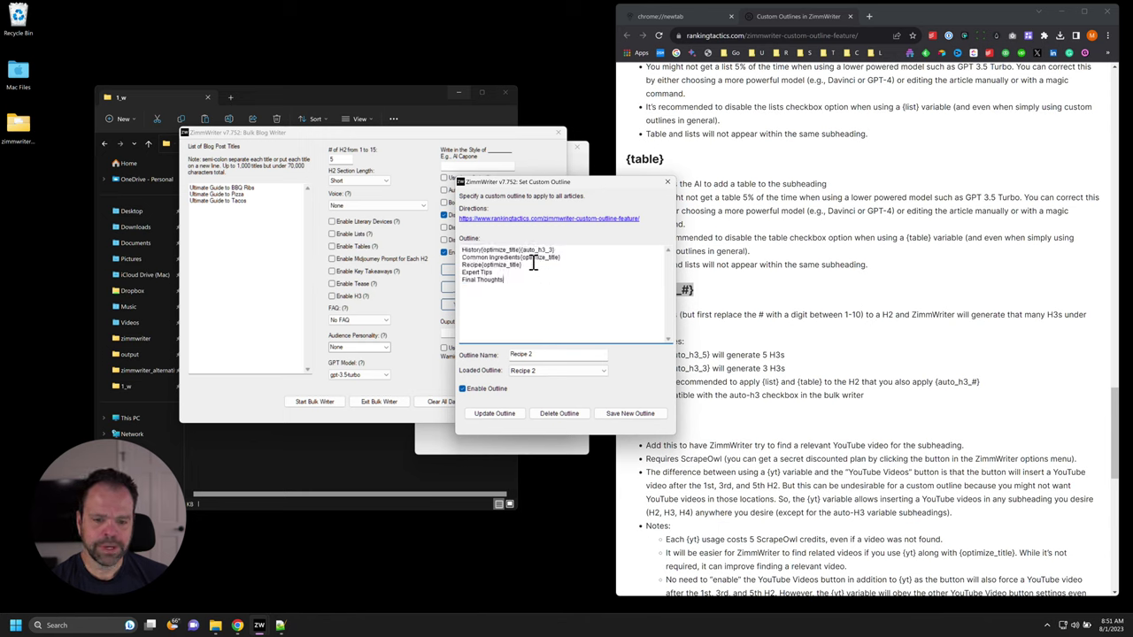
pyautogui.moveTo(522, 249); pyautogui.dragTo(561, 249)
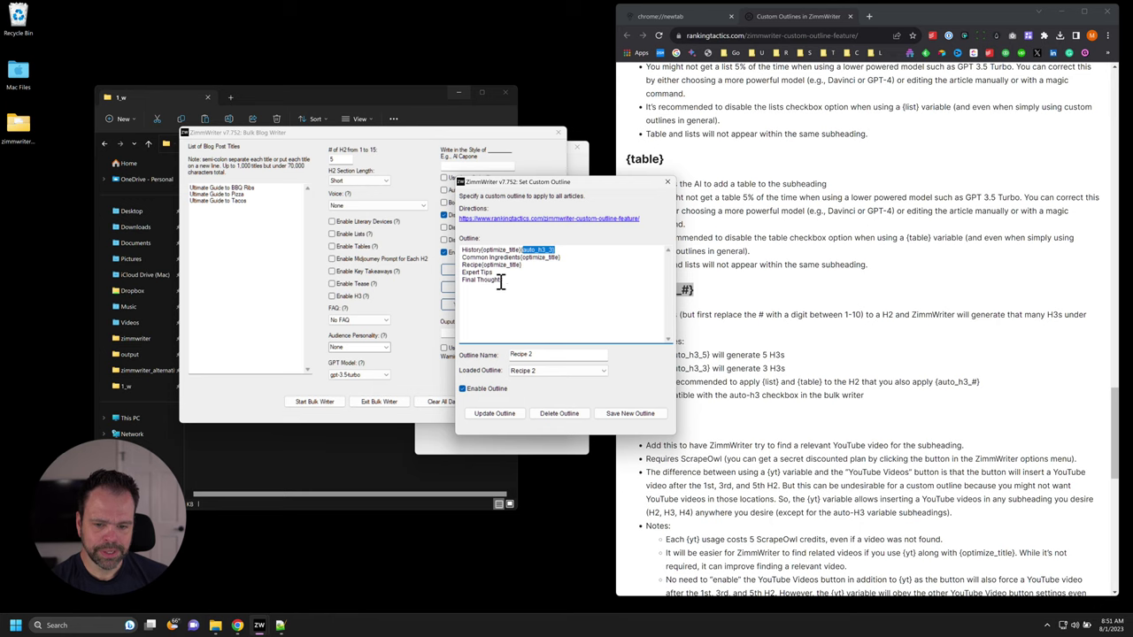
pyautogui.hotkey('ctrl', 'a')
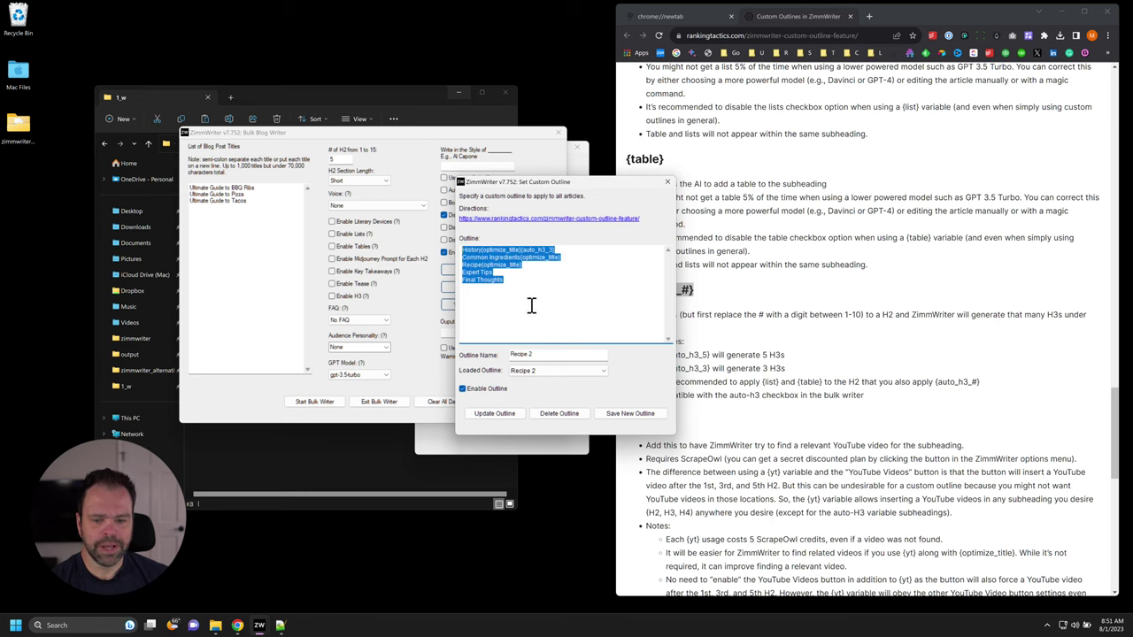
pyautogui.click(540, 251)
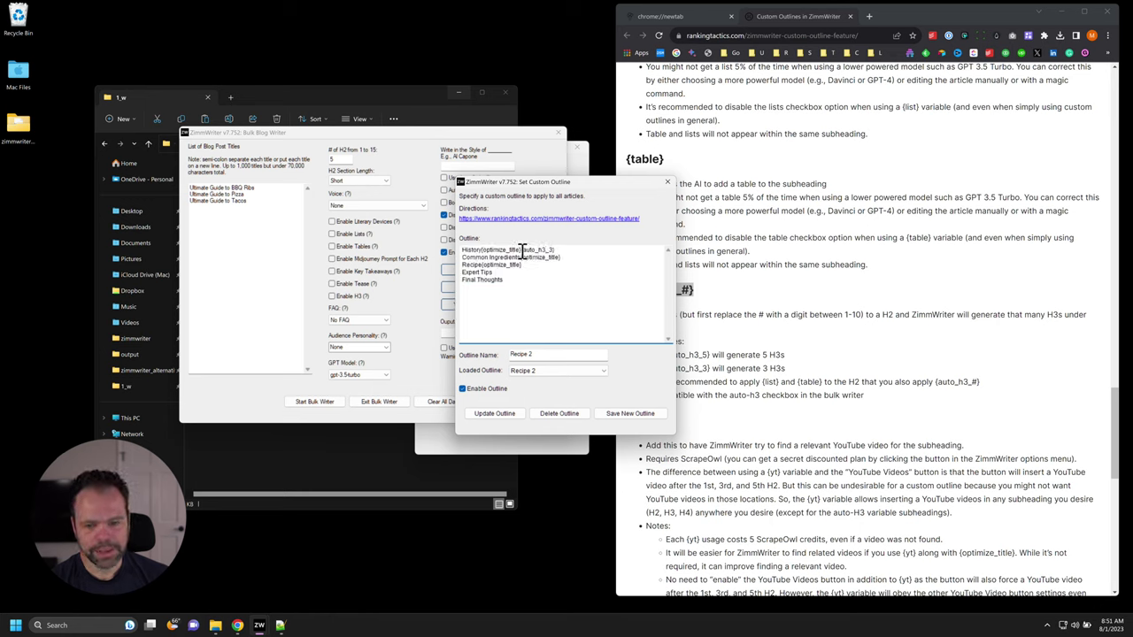
pyautogui.keyDown('shift'); pyautogui.click(559, 250); pyautogui.keyUp('shift')
pyautogui.moveTo(602, 183); pyautogui.dragTo(536, 178)
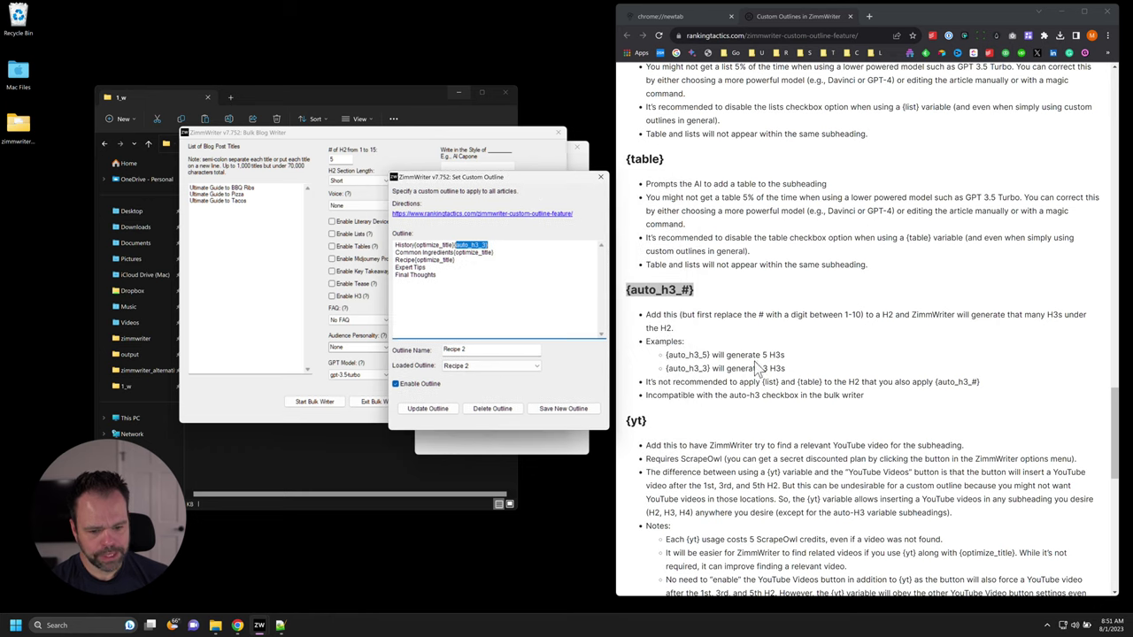
# Step: Find the {yt} variable section in the custom outline documentation and highlight its heading
pyautogui.scroll(-2, 757, 367)
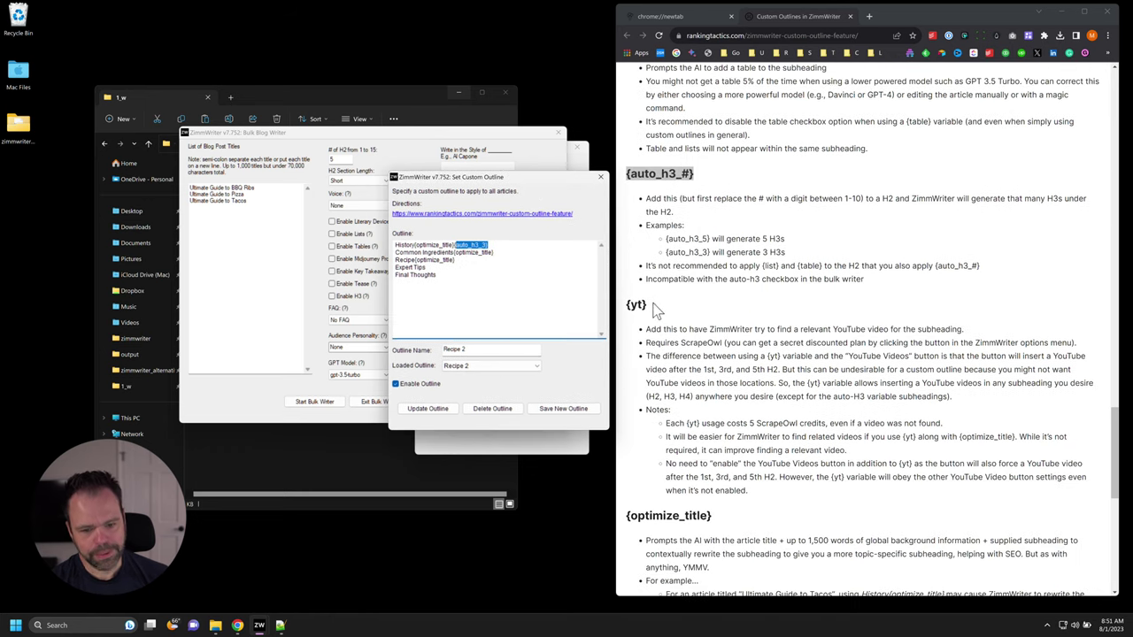
pyautogui.moveTo(649, 304); pyautogui.dragTo(628, 306)
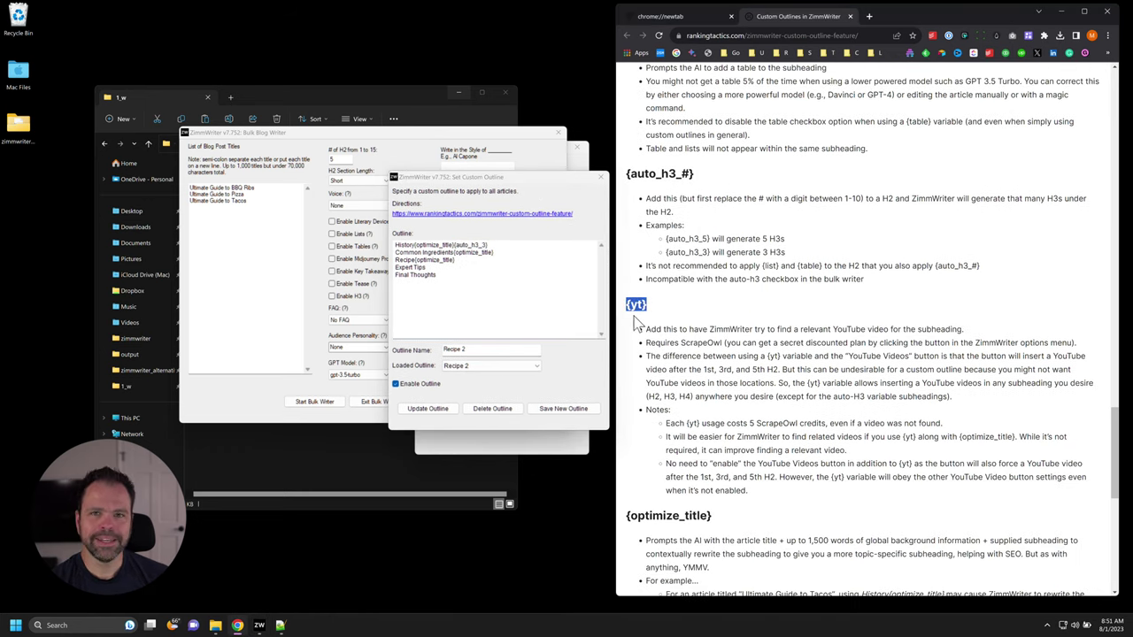
pyautogui.click(476, 257)
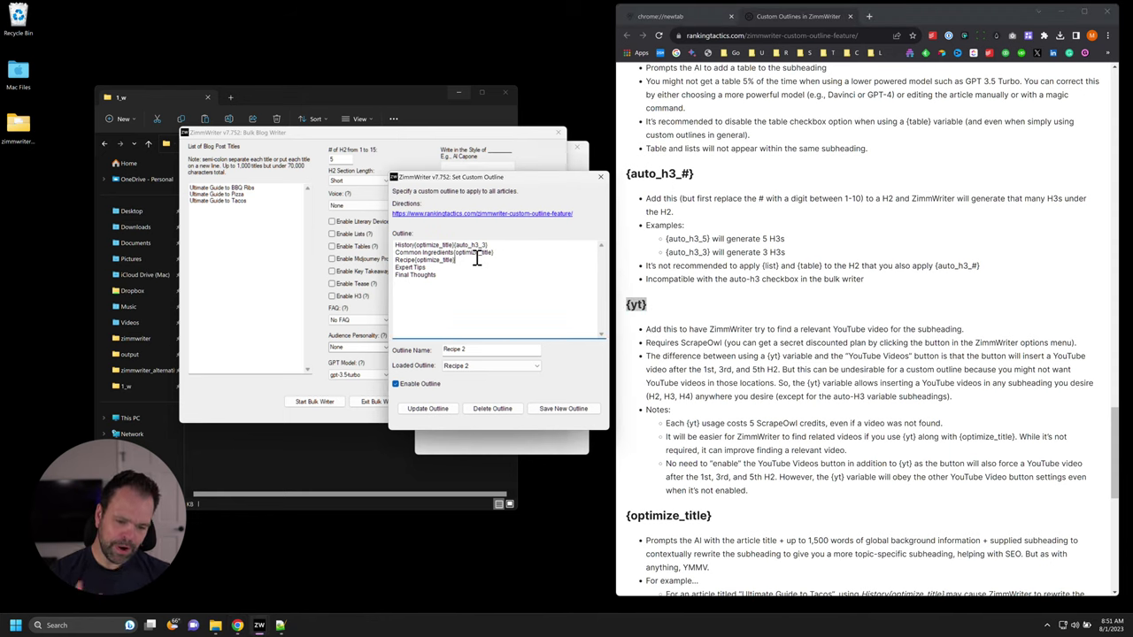
# Step: Close the custom outline and review the bulk writer's YouTube Videos settings without changing them
pyautogui.click(600, 182)
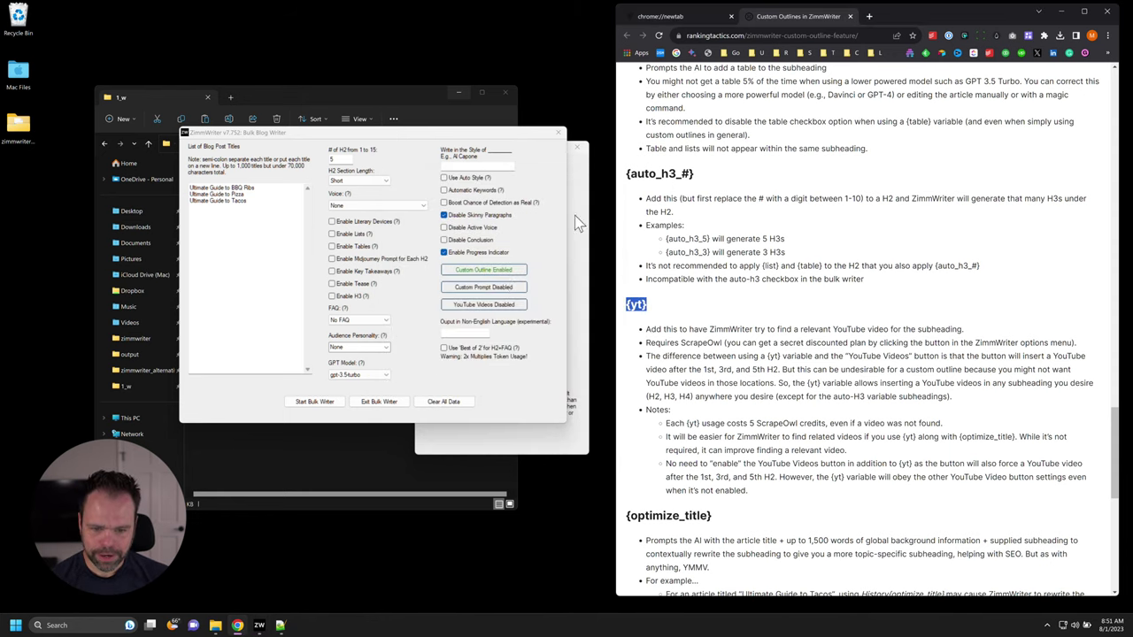
pyautogui.click(483, 310)
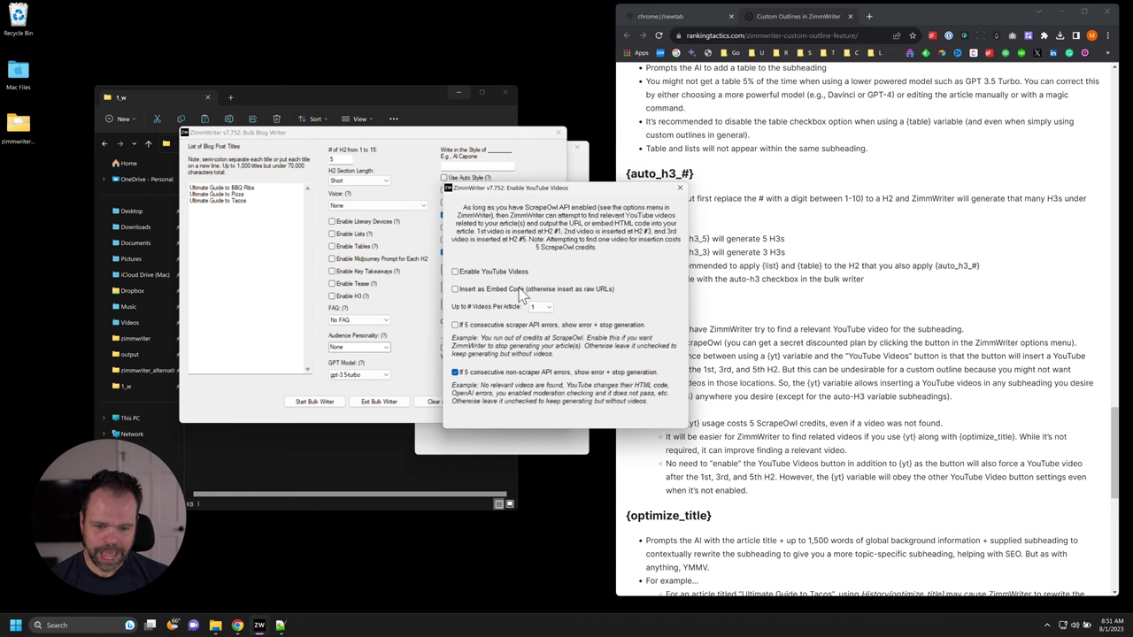
pyautogui.moveTo(615, 191); pyautogui.dragTo(708, 162)
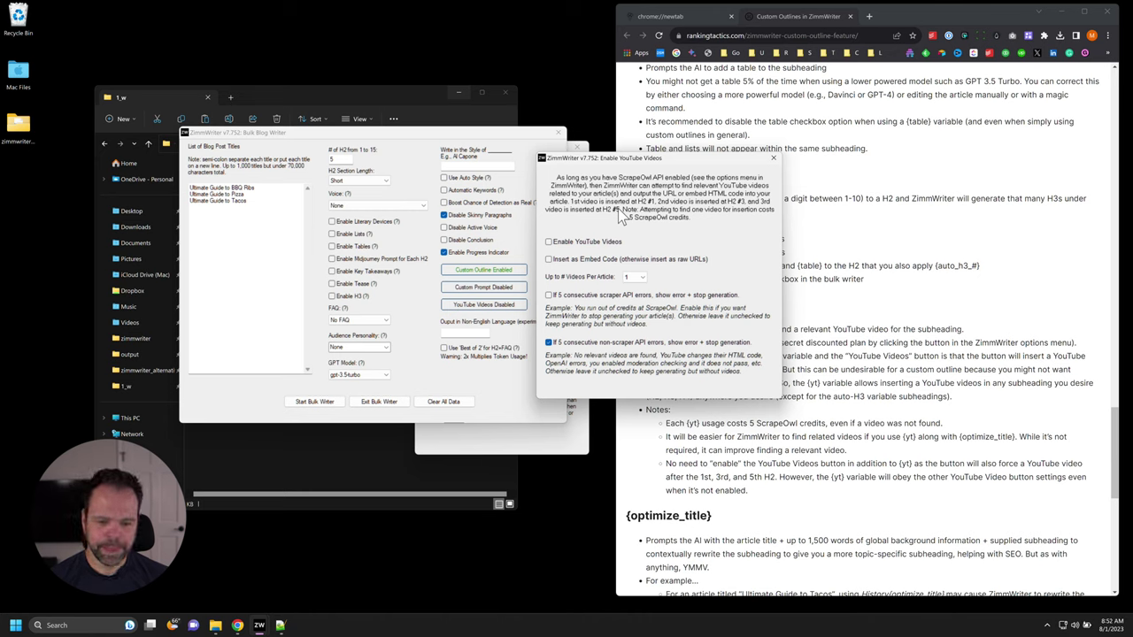
pyautogui.click(773, 157)
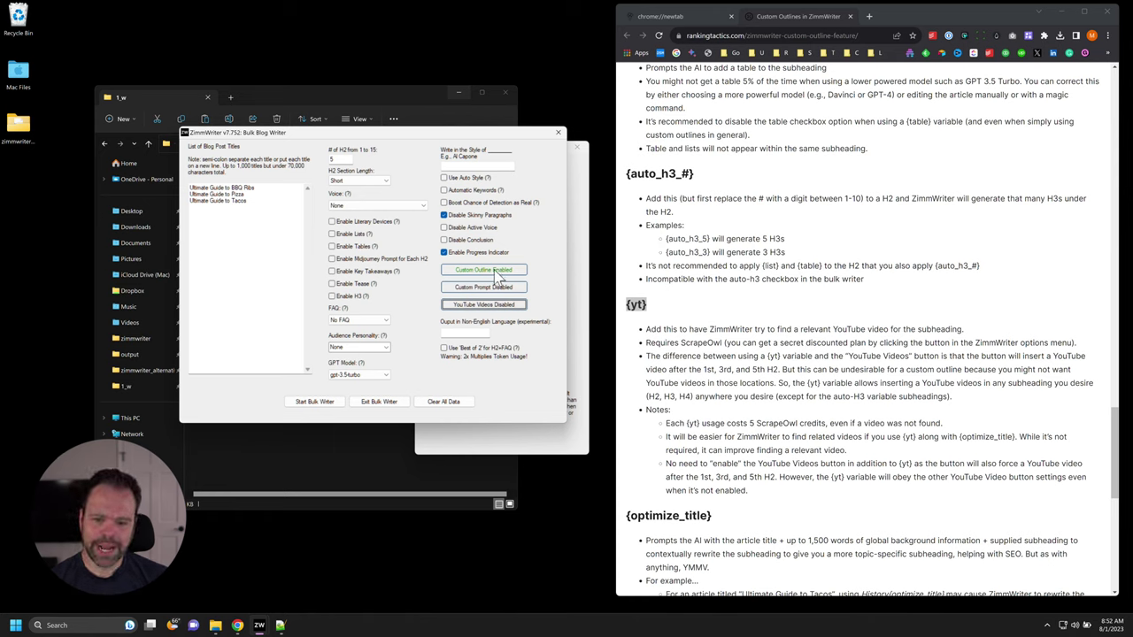
# Step: Reopen the custom outline and highlight the {auto_h3_3} variable, the Common Ingredients line and the Final Thoughts line in turn
pyautogui.click(494, 270)
pyautogui.click(521, 281)
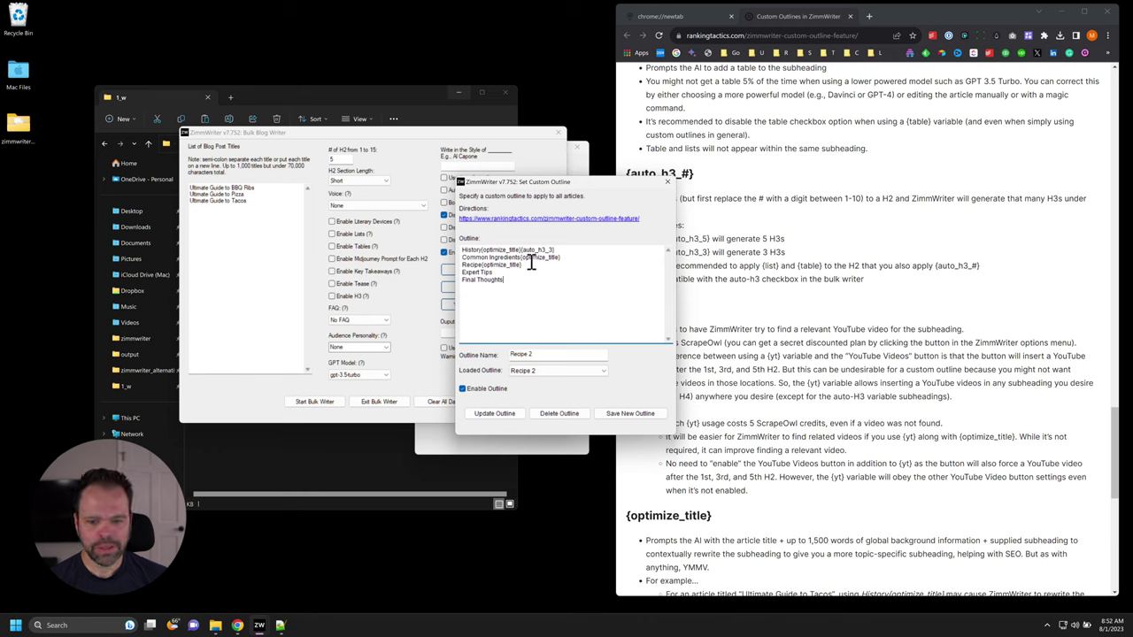
pyautogui.moveTo(521, 250); pyautogui.dragTo(555, 251)
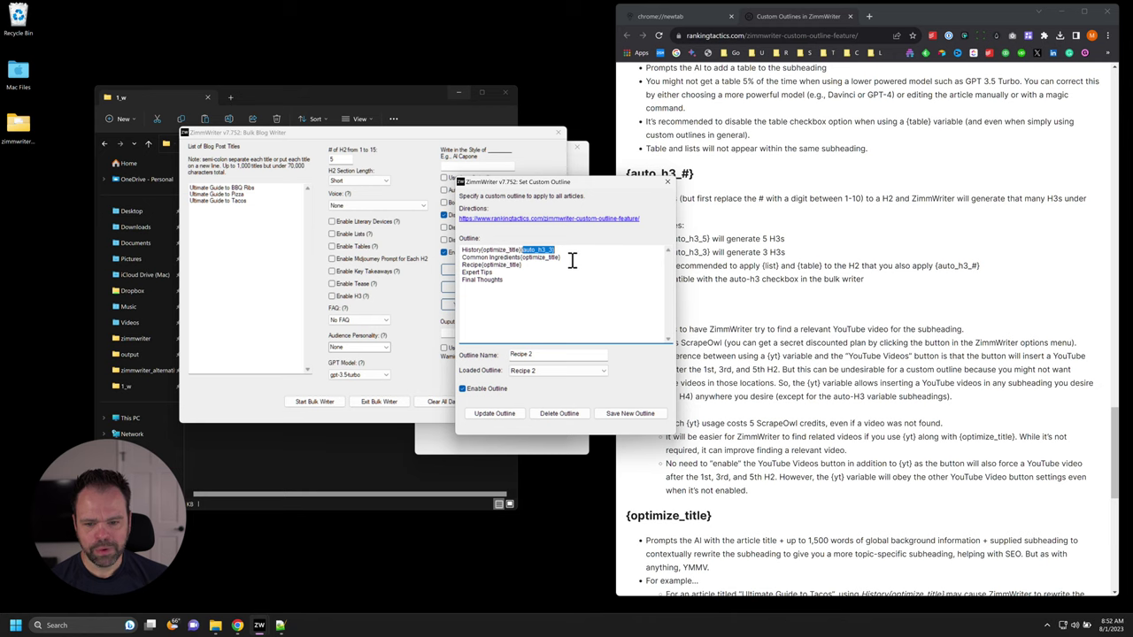
pyautogui.click(564, 258)
pyautogui.moveTo(570, 256); pyautogui.dragTo(459, 256)
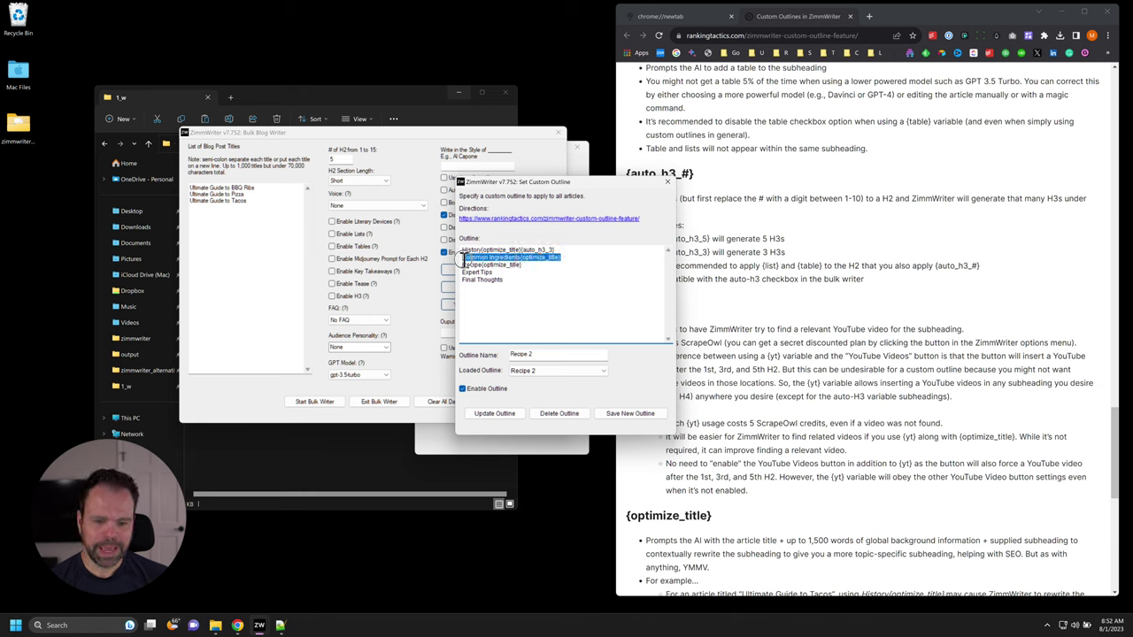
pyautogui.moveTo(506, 182); pyautogui.dragTo(460, 181)
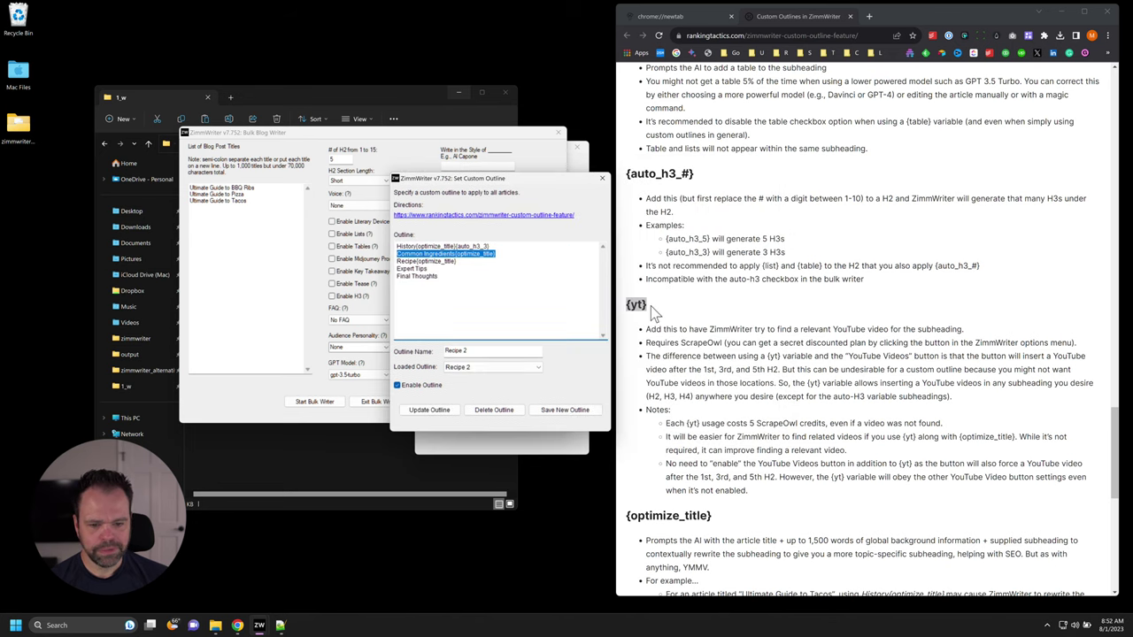
pyautogui.moveTo(543, 277); pyautogui.dragTo(525, 269)
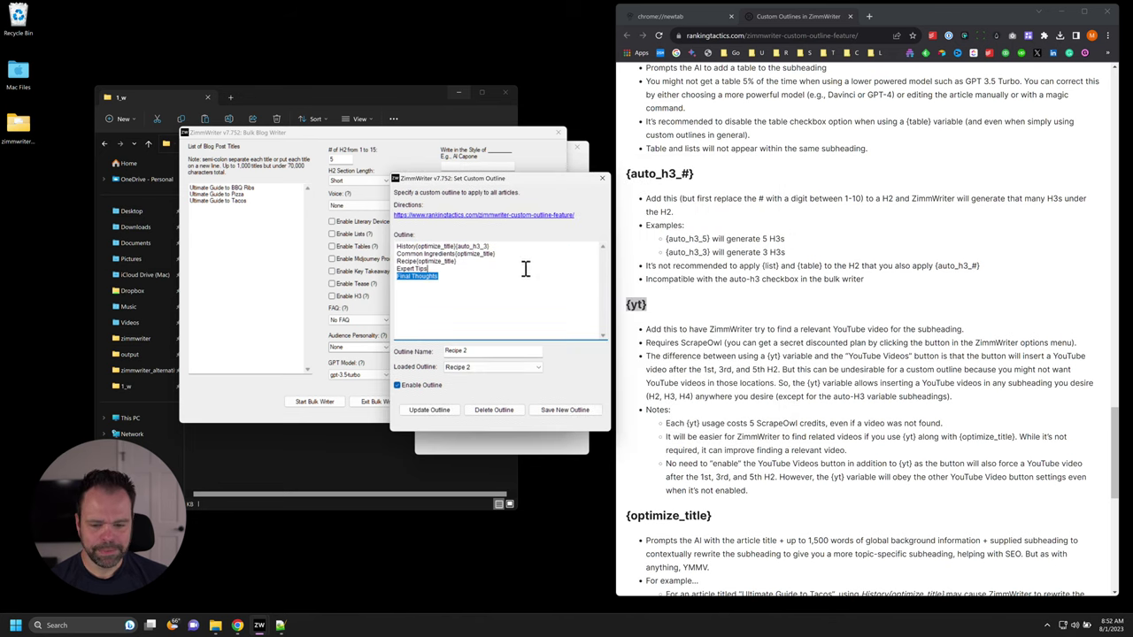
# Step: Append the {yt} variable to the Recipe heading, and highlight the heading word and the new variable
pyautogui.click(487, 261)
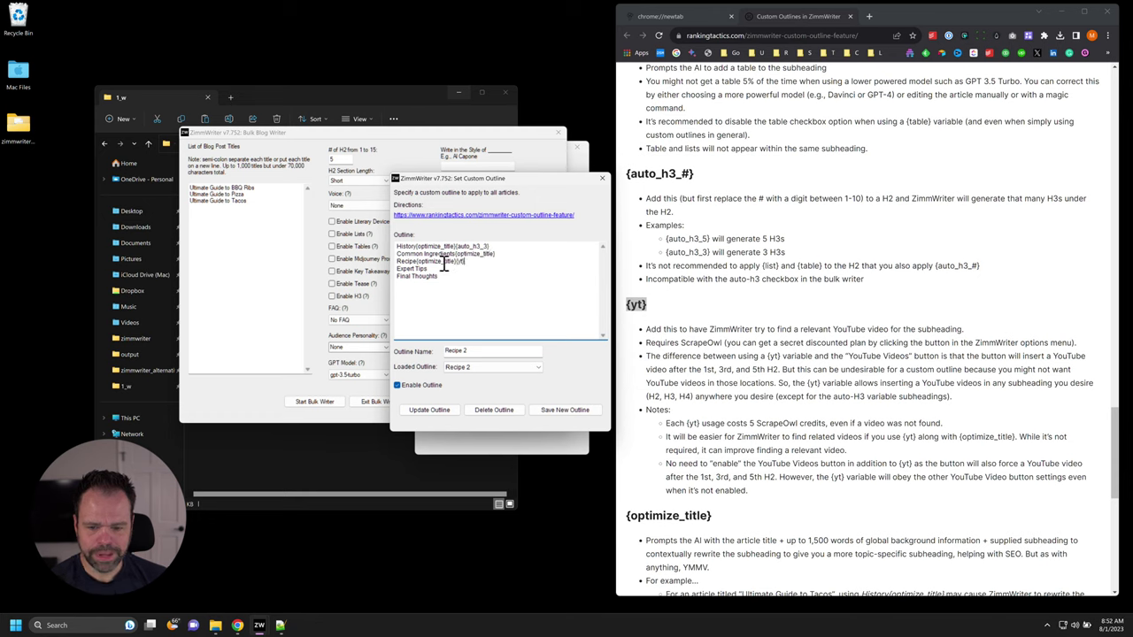
pyautogui.moveTo(416, 261); pyautogui.dragTo(397, 261)
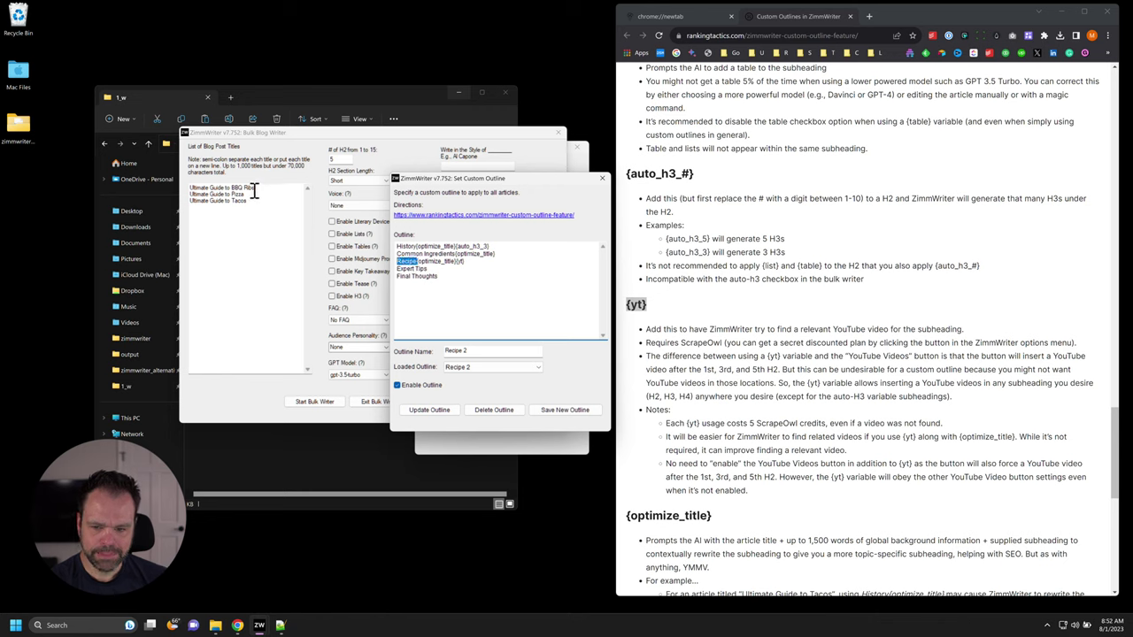
pyautogui.moveTo(453, 262); pyautogui.dragTo(465, 262)
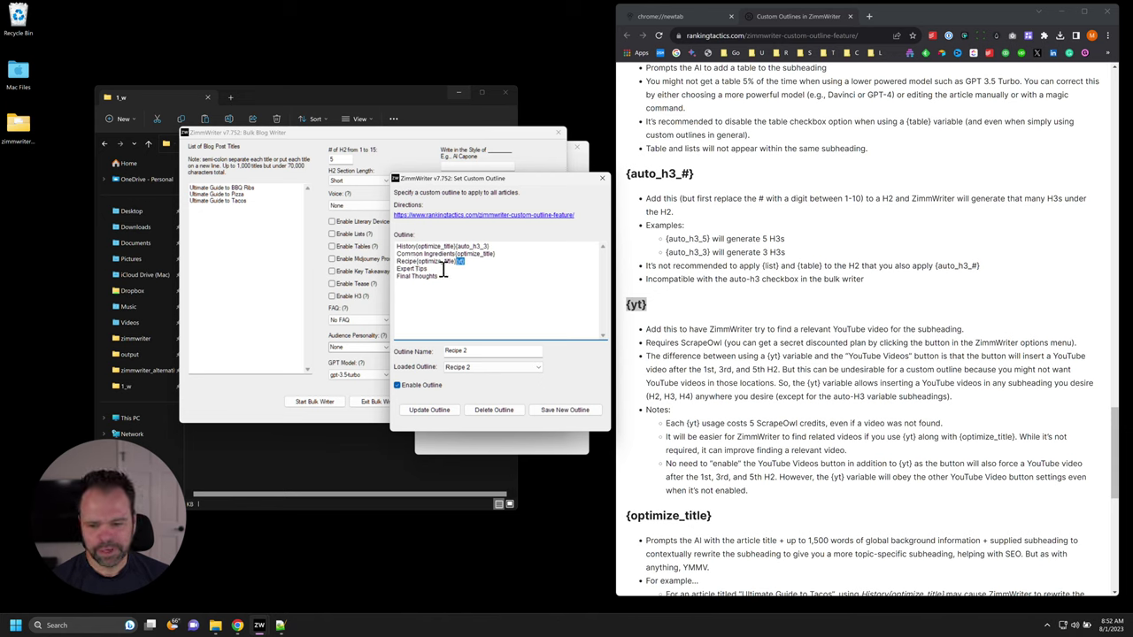
# Step: Append the {yt} variable to the History heading and move the outline window clear of the bulk writer's options
pyautogui.click(447, 269)
pyautogui.click(503, 247)
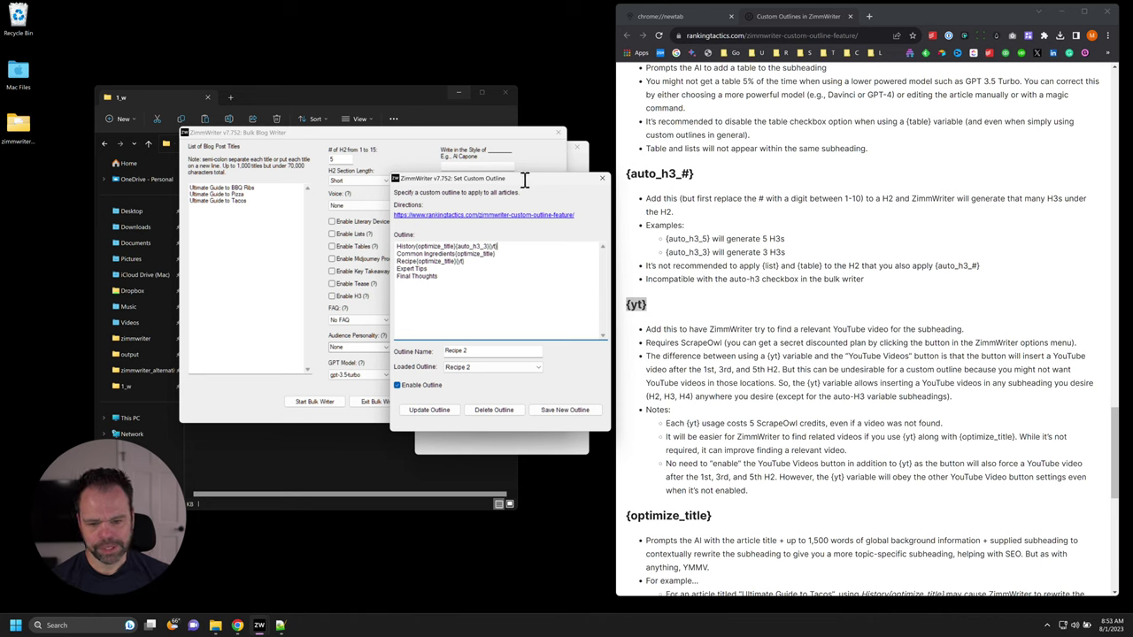
pyautogui.moveTo(522, 178); pyautogui.dragTo(704, 176)
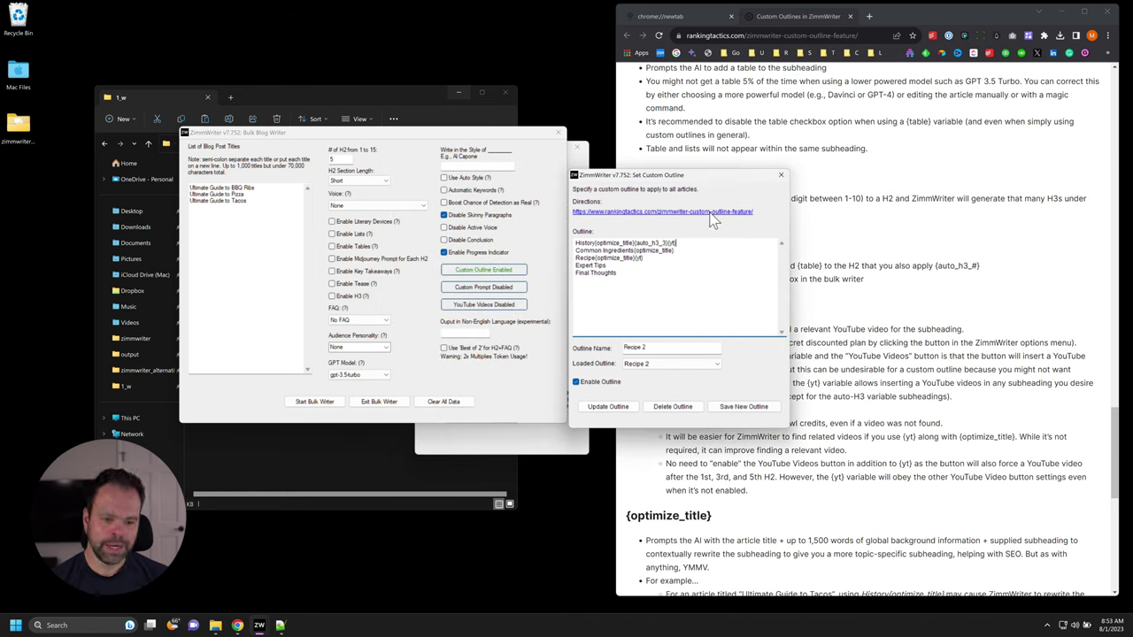
# Step: Highlight the History heading's {yt} variable, close the custom outline, and toggle Enable YouTube Videos on and off in the video settings
pyautogui.doubleClick(671, 242)
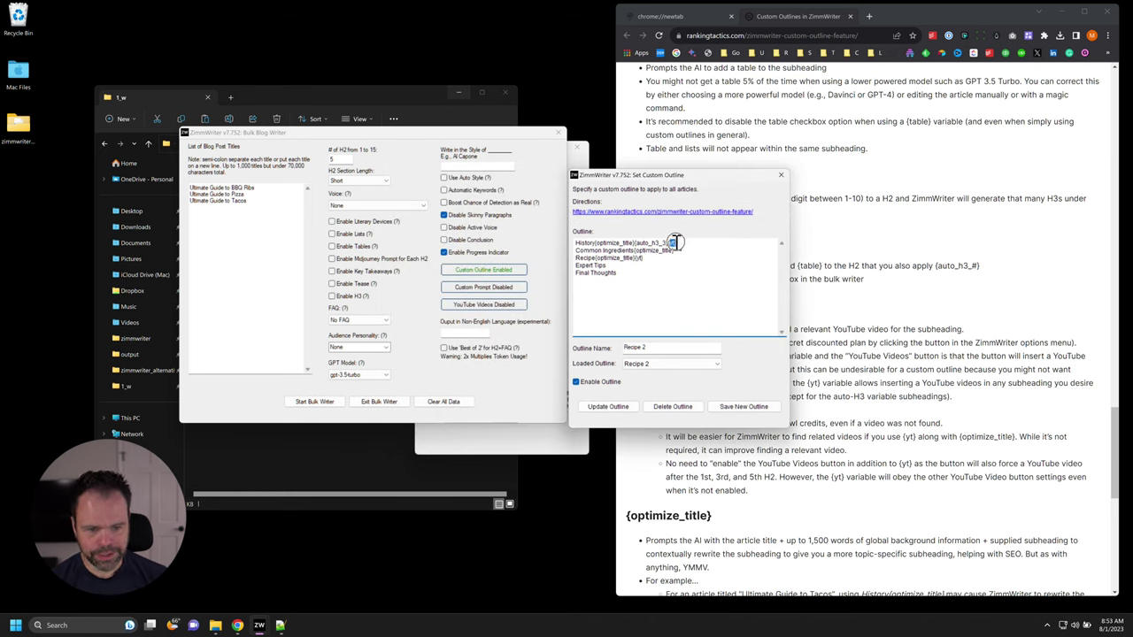
pyautogui.click(780, 176)
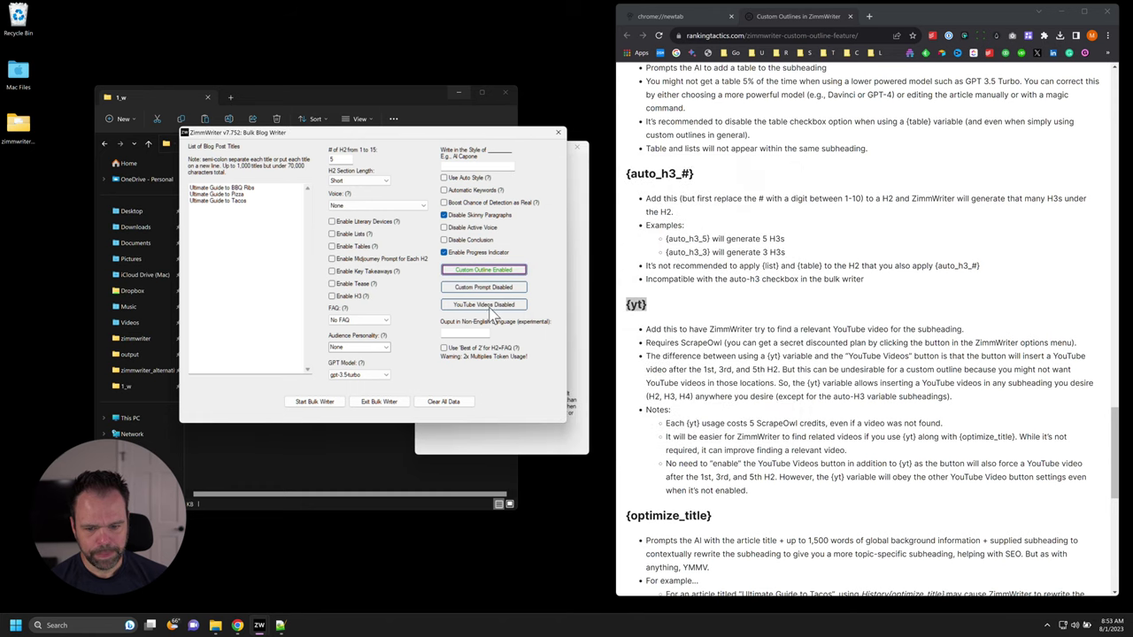
pyautogui.click(485, 304)
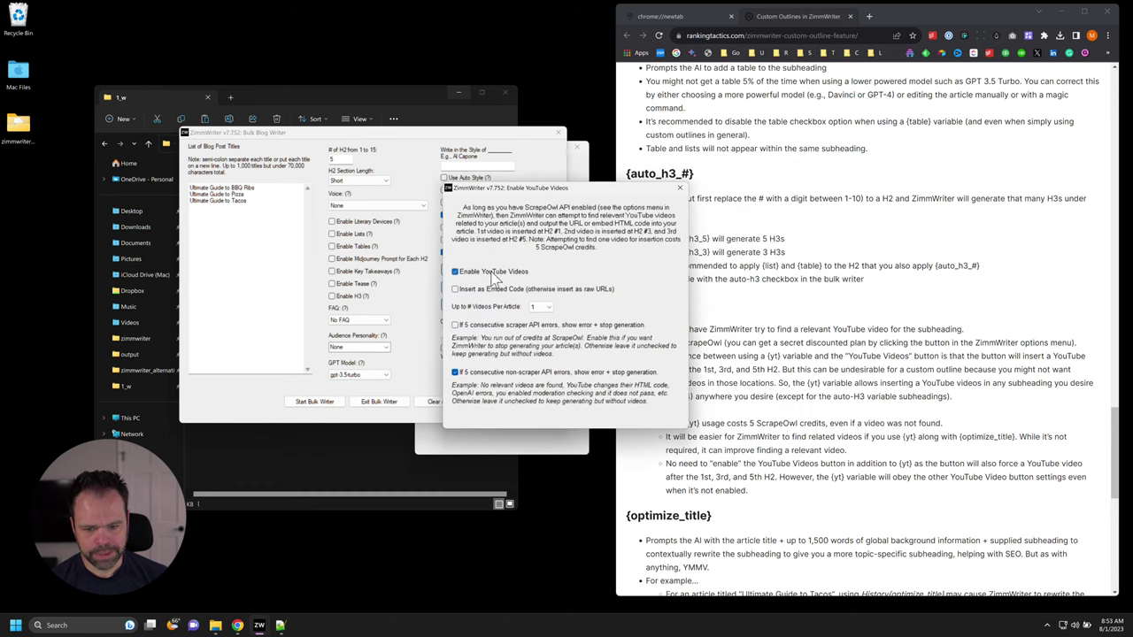
pyautogui.moveTo(563, 189); pyautogui.dragTo(350, 198)
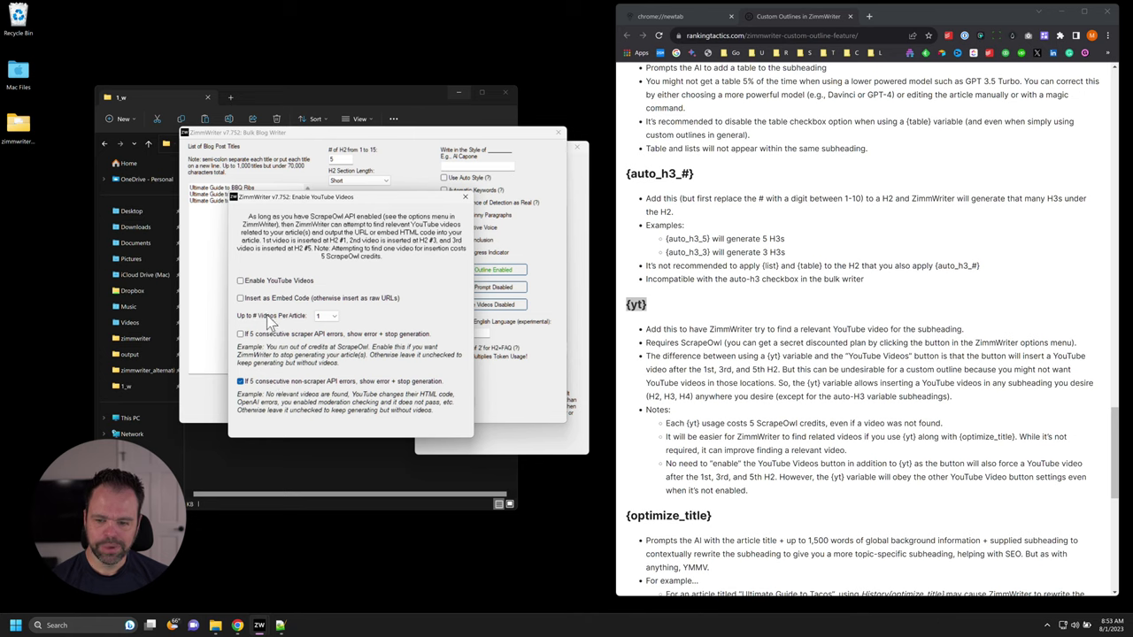
pyautogui.click(466, 200)
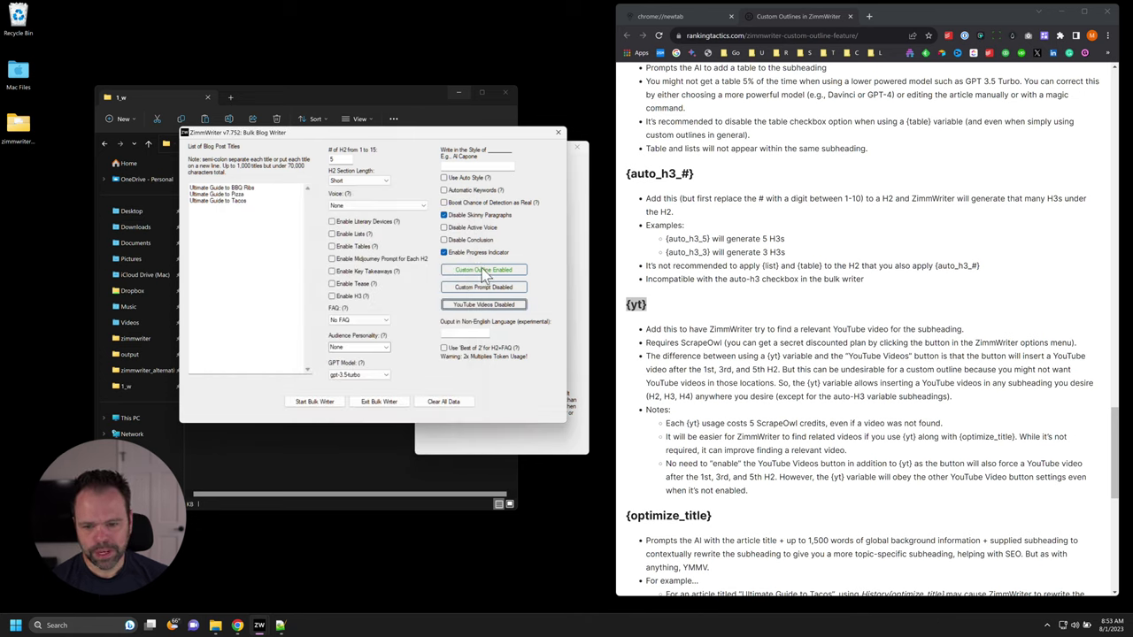
# Step: Reopen the custom outline, append the {yt} variable to the Common Ingredients heading, and close it without saving
pyautogui.click(482, 269)
pyautogui.click(532, 255)
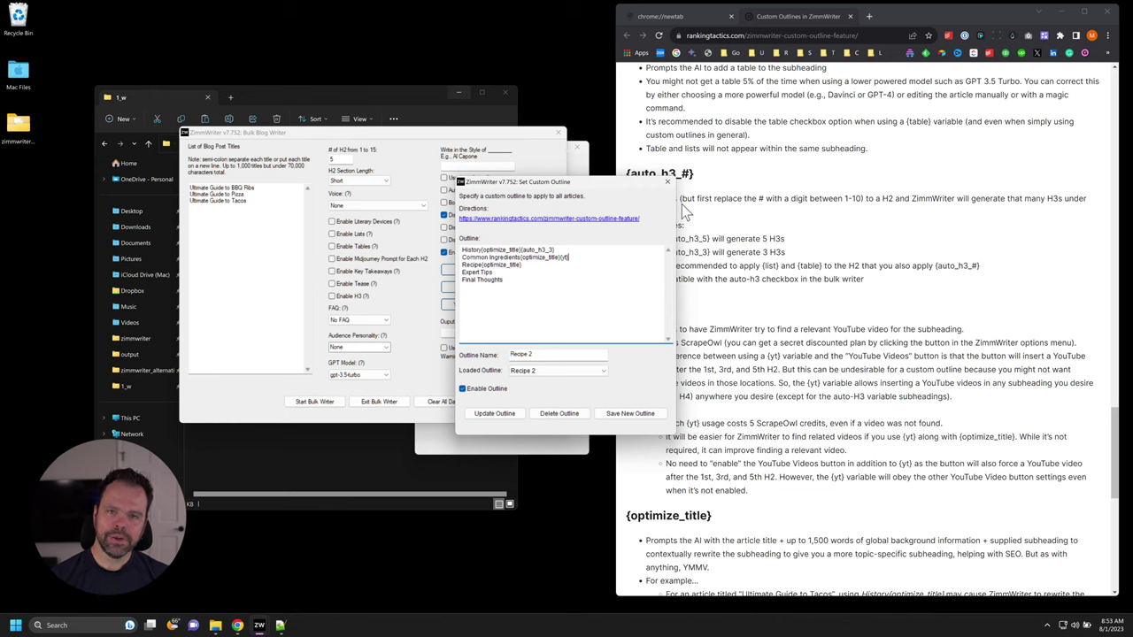
pyautogui.click(666, 182)
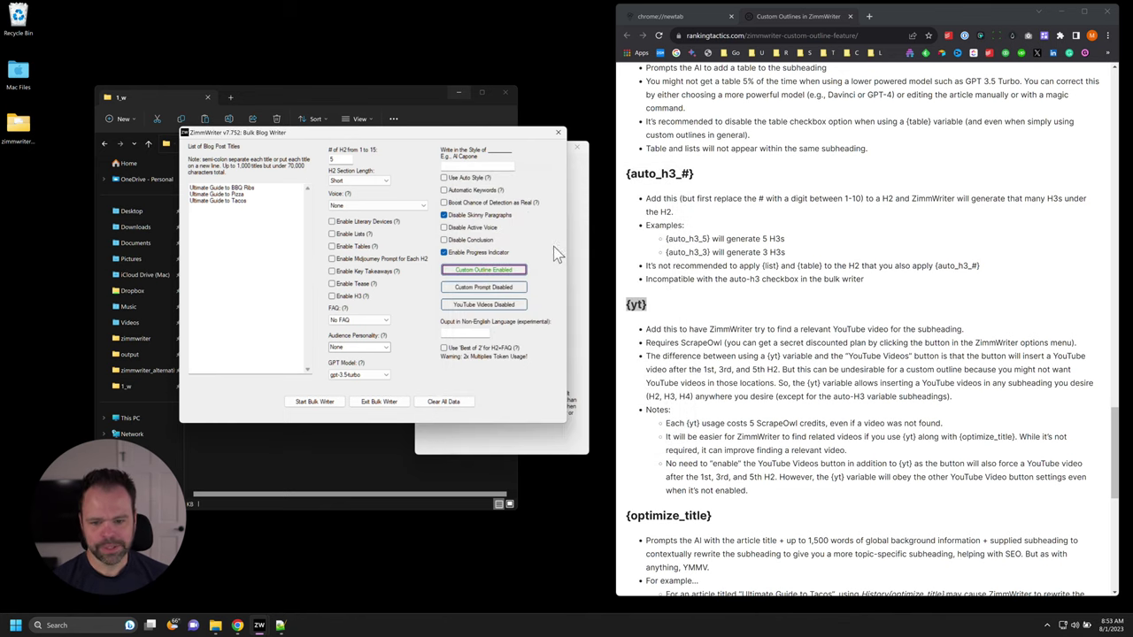
# Step: Review the YouTube Videos settings, including the choices for the maximum number of videos per article, and close them unchanged
pyautogui.click(492, 304)
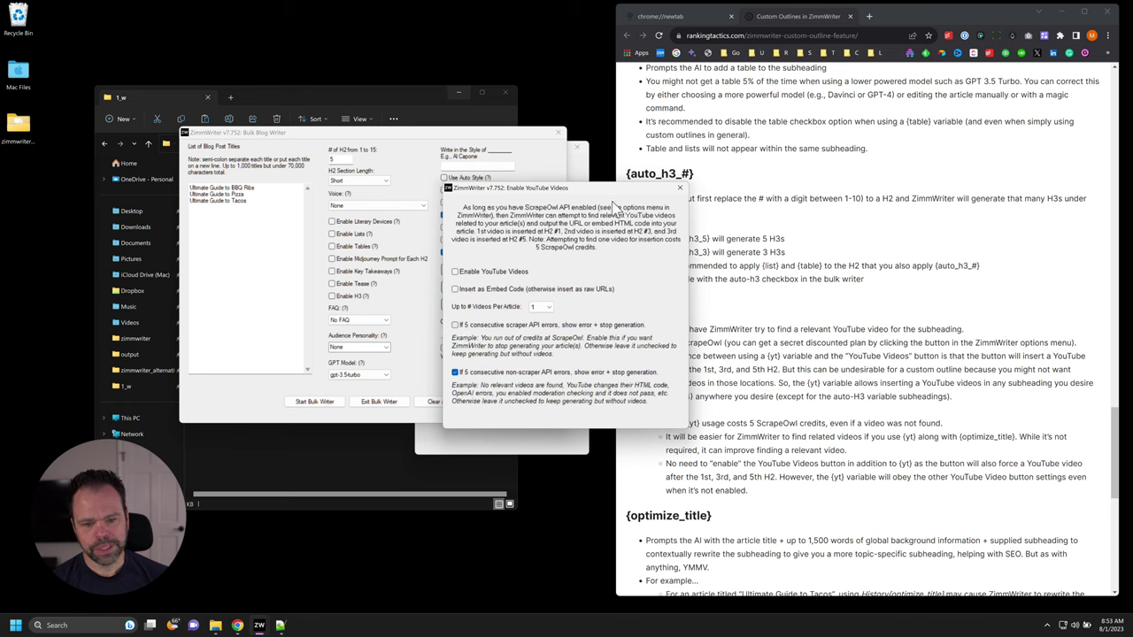
pyautogui.moveTo(611, 189); pyautogui.dragTo(920, 182)
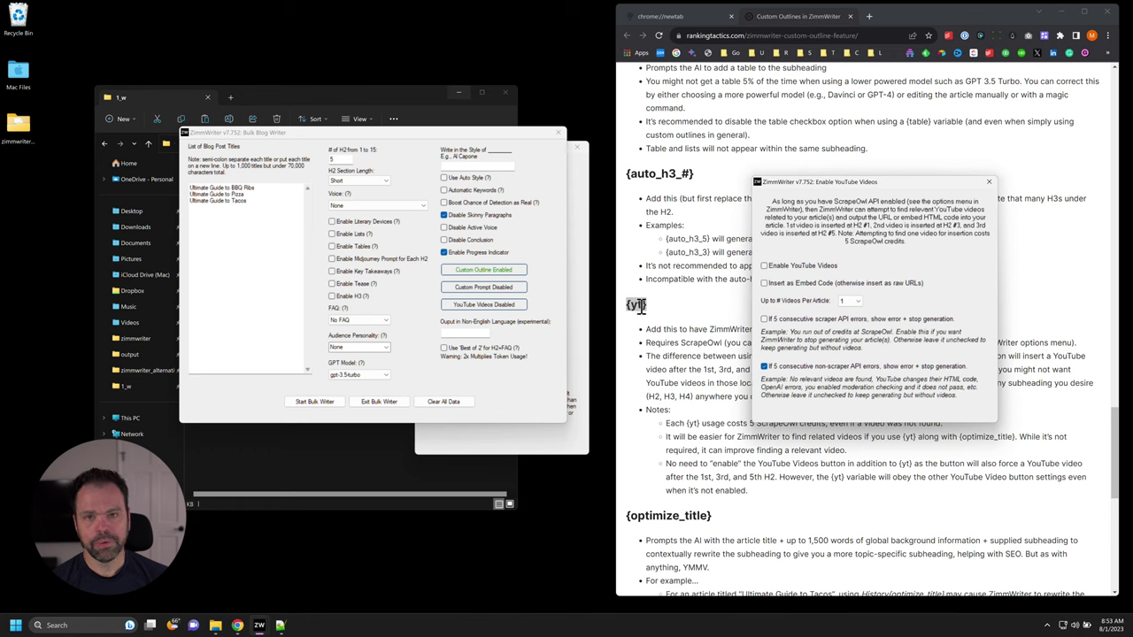
pyautogui.moveTo(841, 181); pyautogui.dragTo(658, 166)
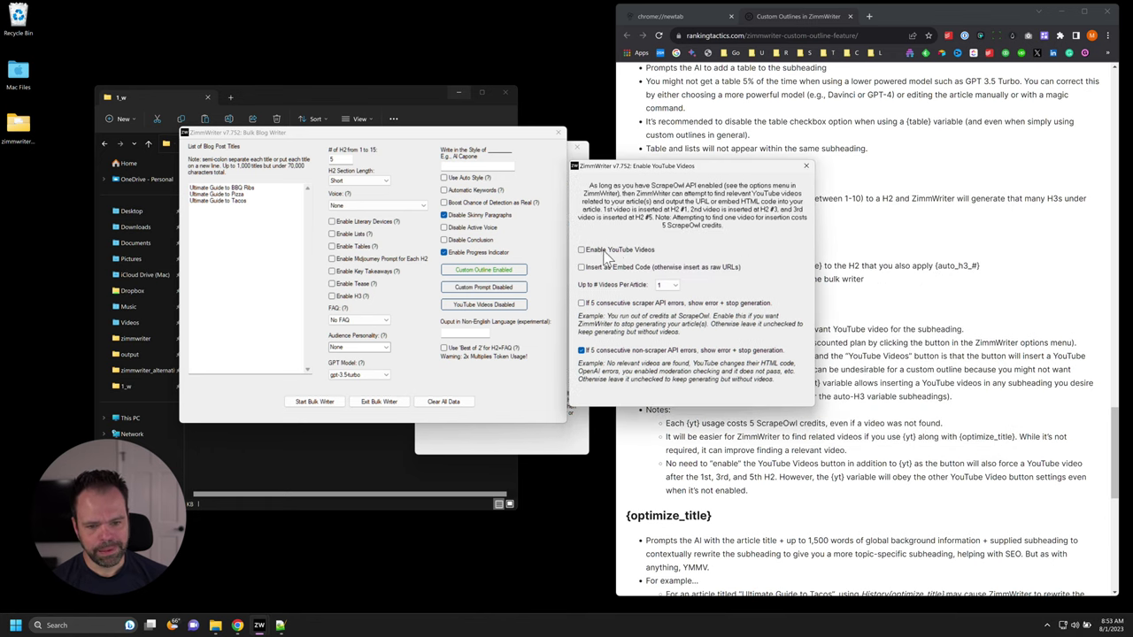
pyautogui.click(663, 285)
pyautogui.click(666, 304)
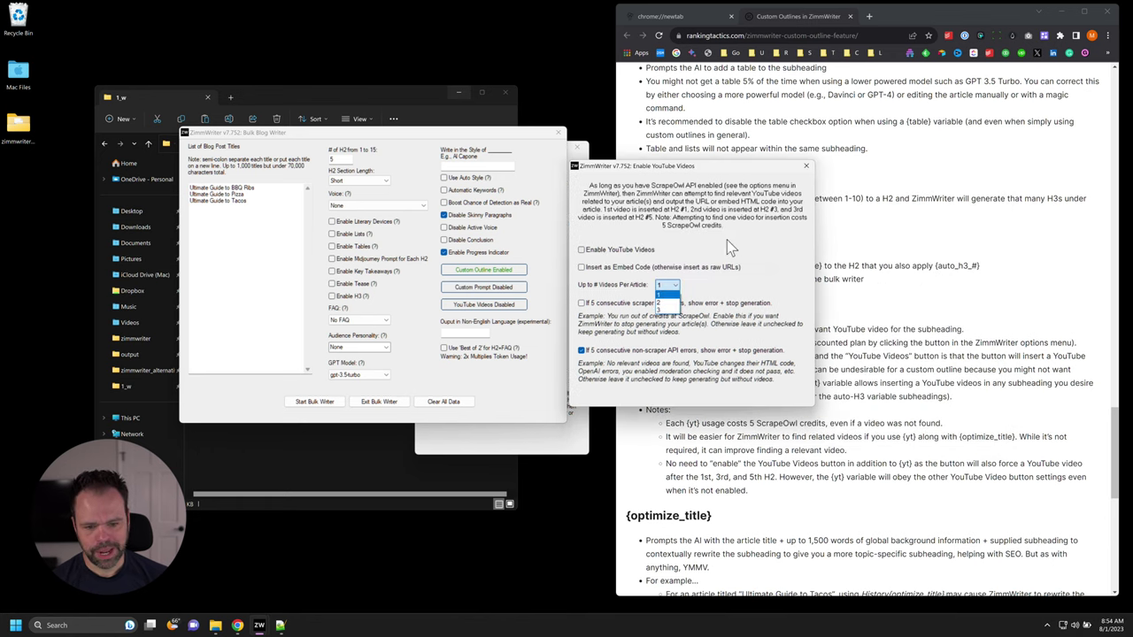
pyautogui.click(806, 166)
# Step: Highlight the {optimize_title} heading in the online documentation and move the bulk writer window clear of the output folder
pyautogui.scroll(-4, 719, 166)
pyautogui.moveTo(719, 167); pyautogui.dragTo(621, 167)
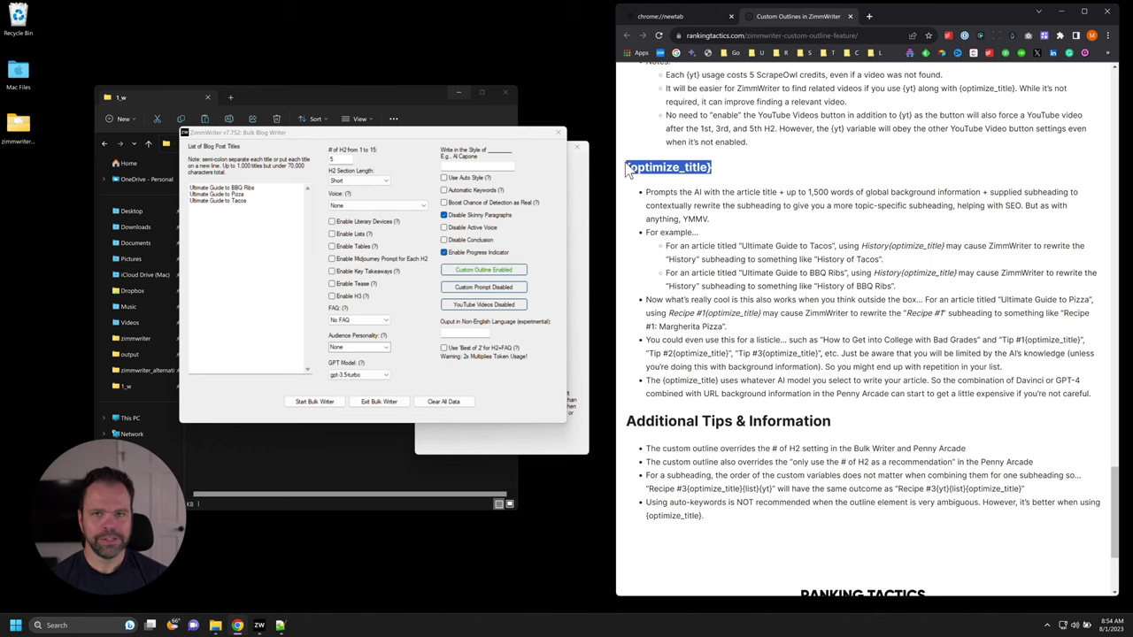
pyautogui.moveTo(461, 135); pyautogui.dragTo(876, 187)
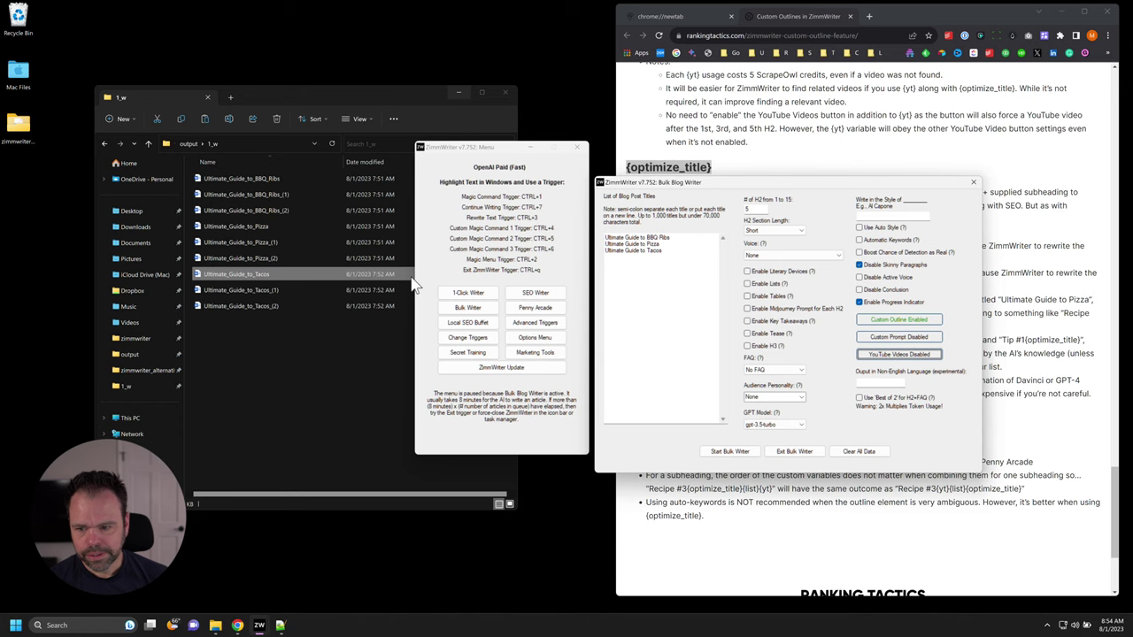
# Step: Open the Ultimate_Guide_to_Tacos document from the 1_w folder in Word and make its window narrower and taller
pyautogui.click(260, 274)
pyautogui.click(262, 275)
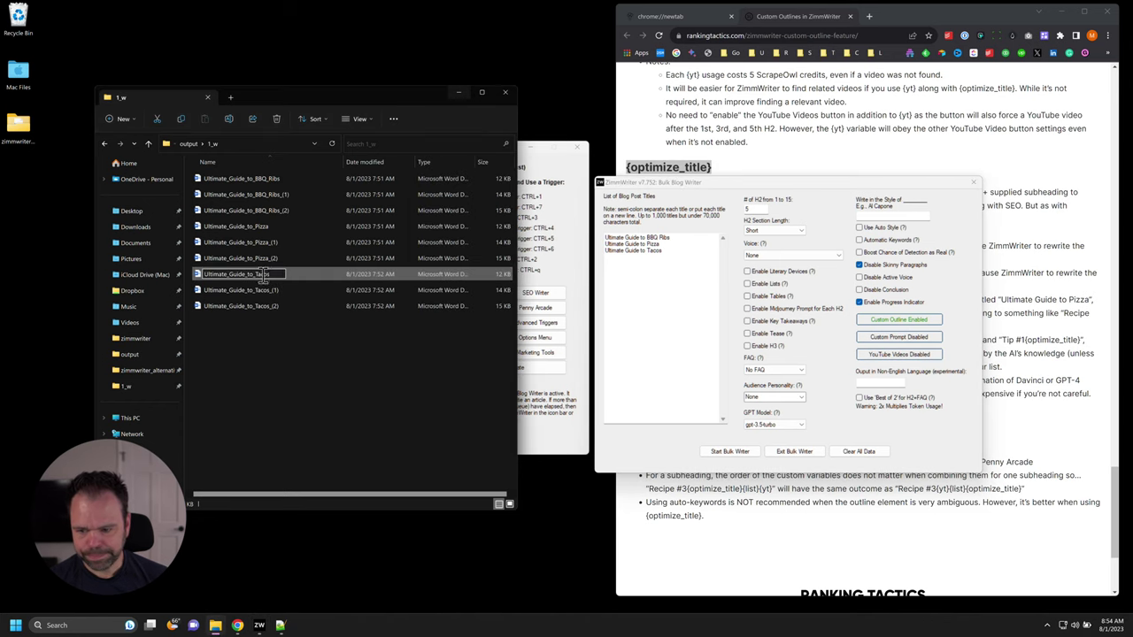
pyautogui.press('Escape')
pyautogui.doubleClick(262, 276)
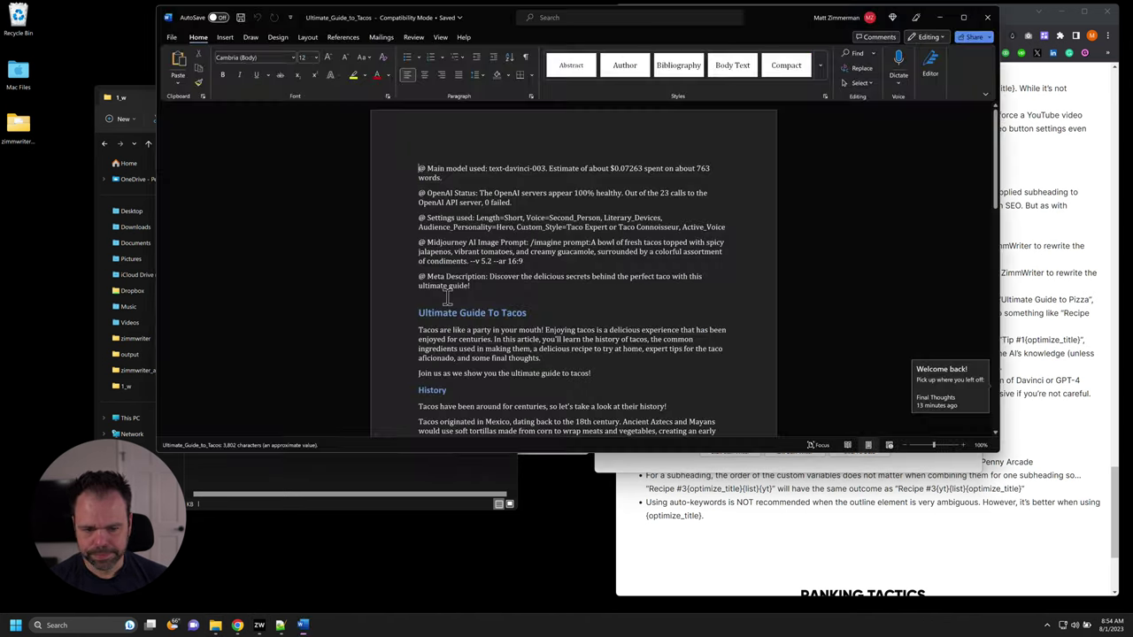
pyautogui.moveTo(998, 450); pyautogui.dragTo(670, 600)
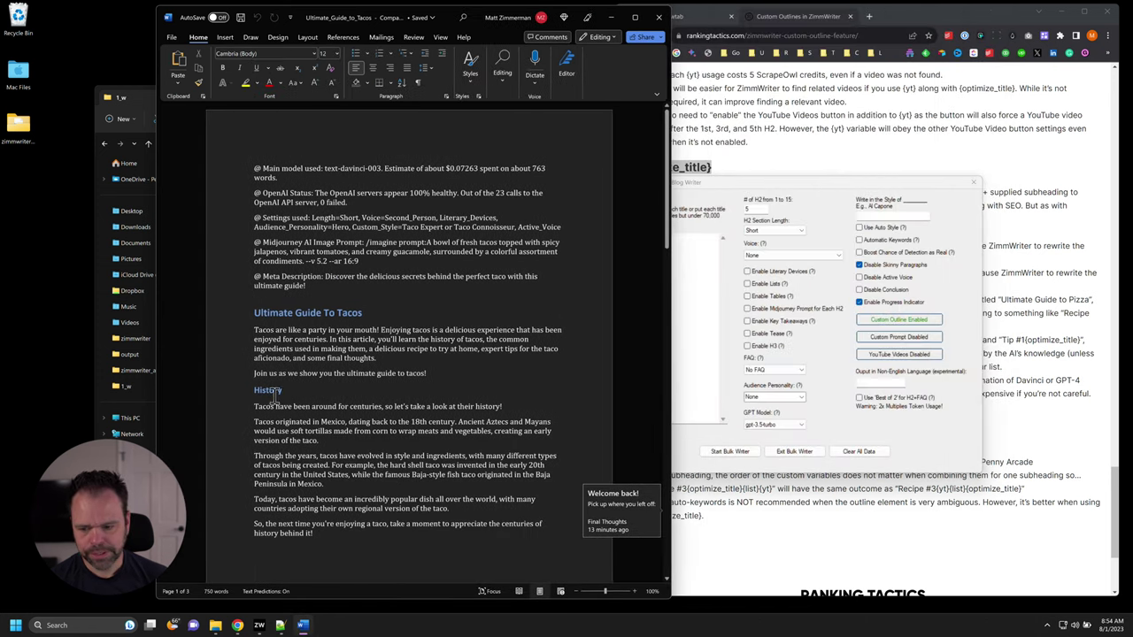
# Step: Examine the subheadings of the taco article from History through Final Thoughts and close the document
pyautogui.scroll(-10, 273, 395)
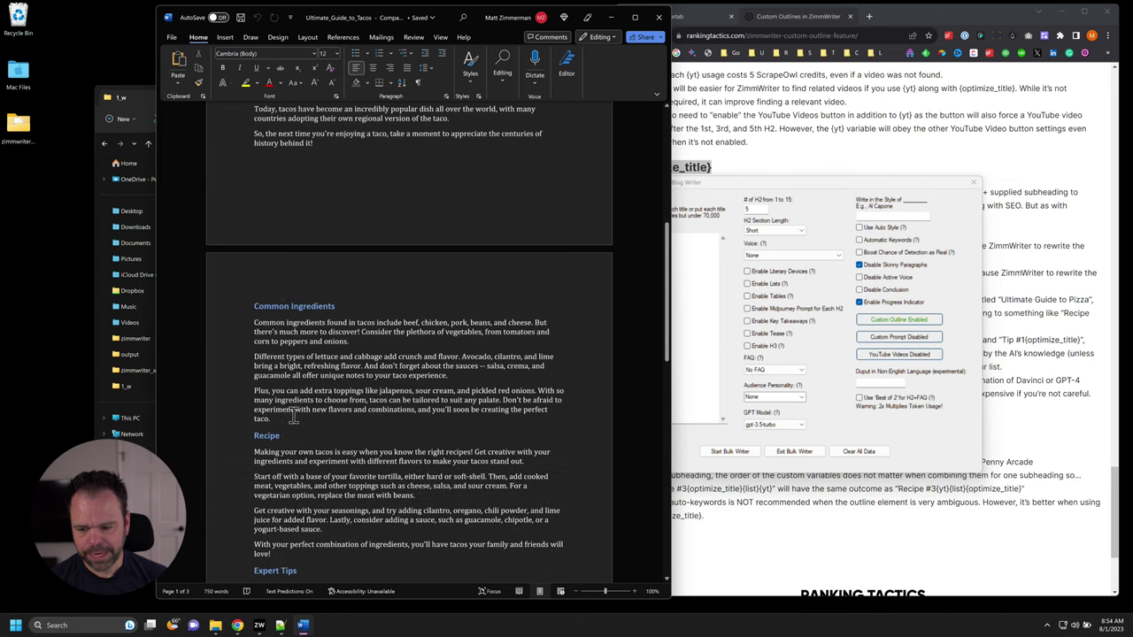
pyautogui.scroll(-10, 292, 416)
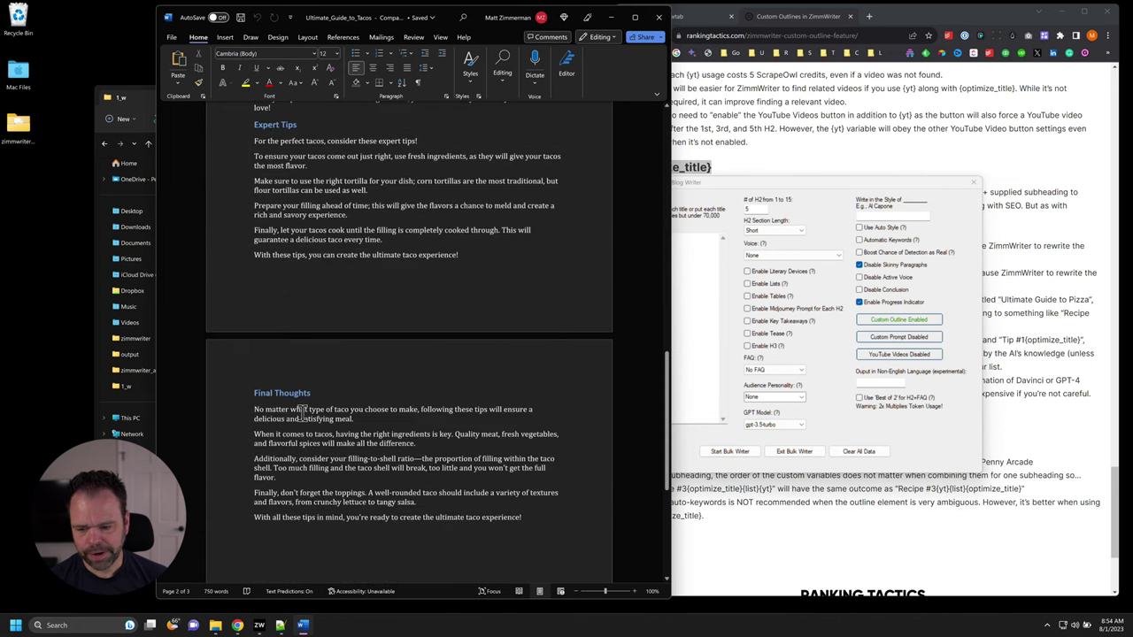
pyautogui.scroll(15, 301, 410)
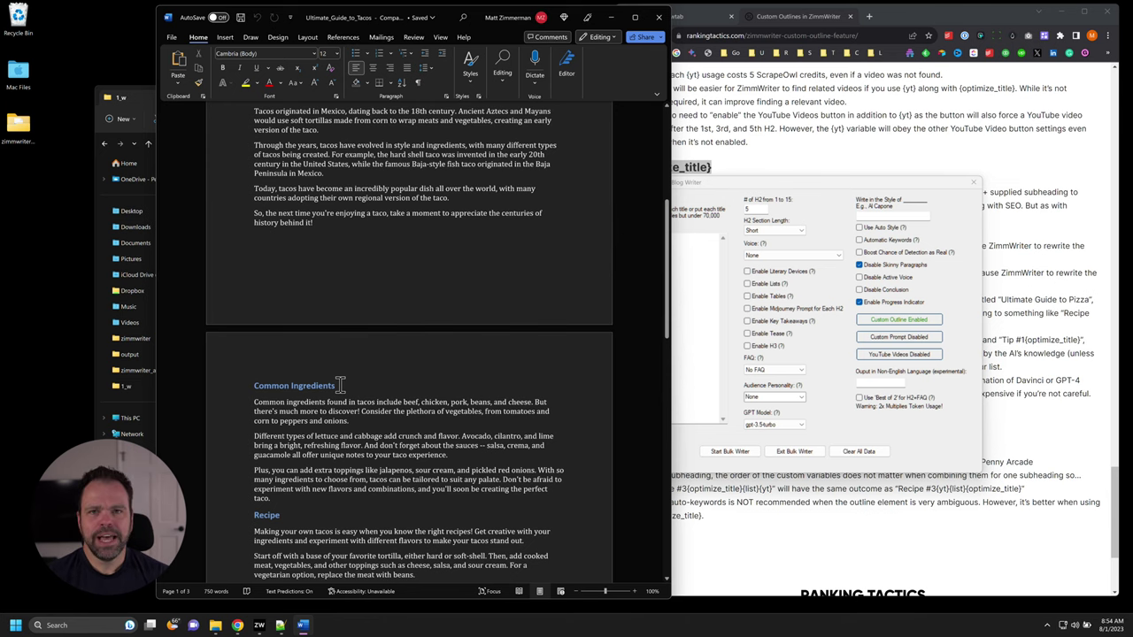
pyautogui.scroll(3, 339, 385)
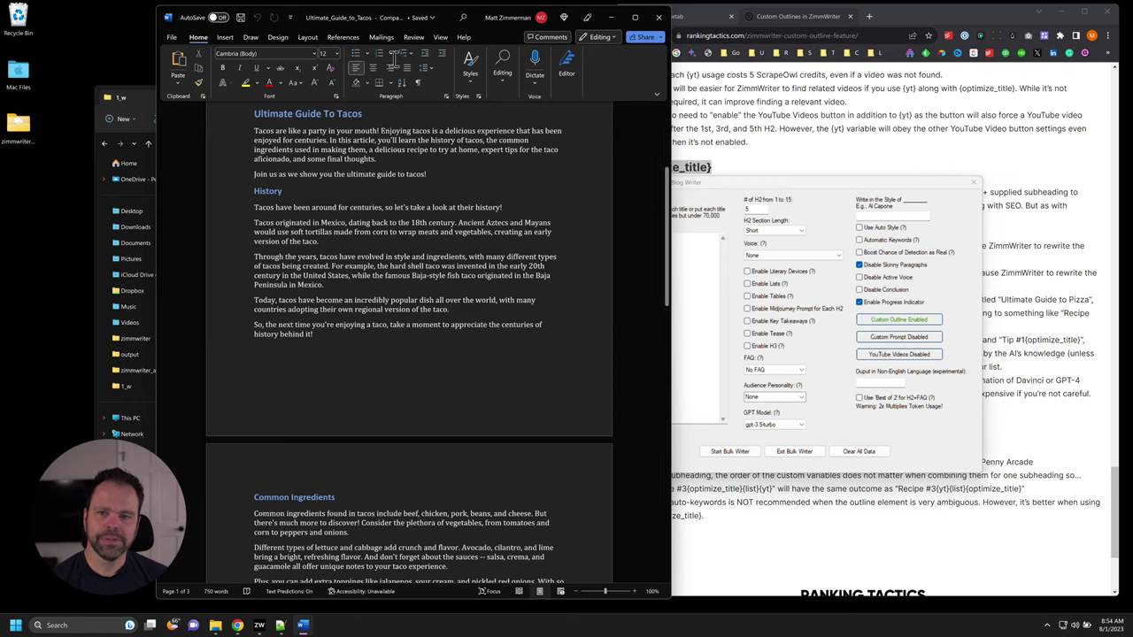
pyautogui.click(660, 19)
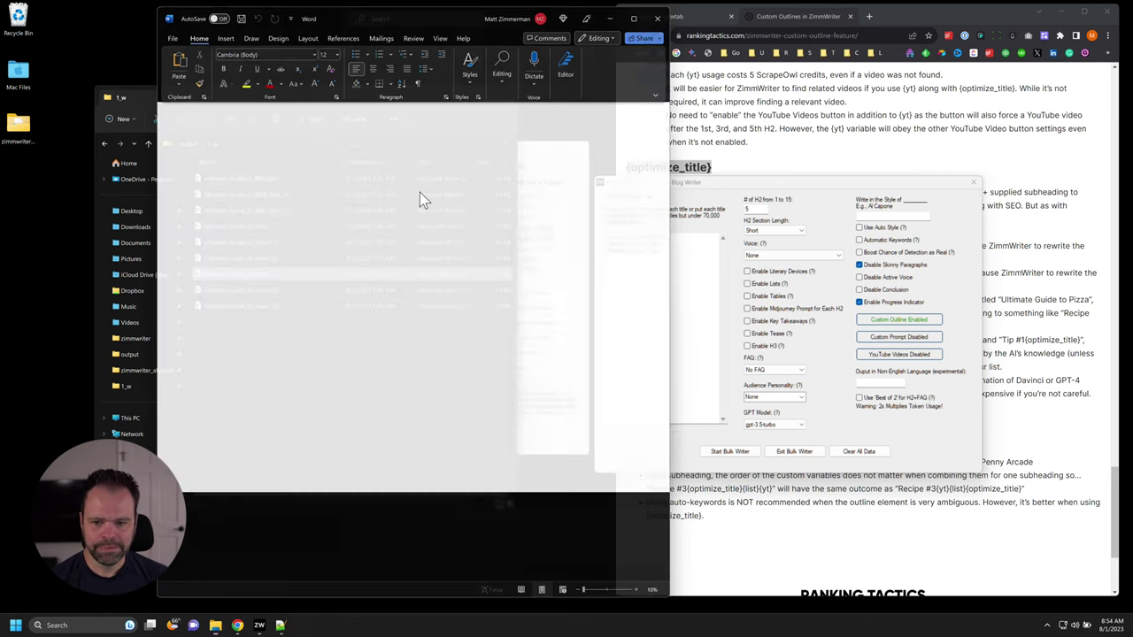
# Step: Open the Ultimate_Guide_to_Pizza document, look at its History and Common Ingredients headings, and move it off the {optimize_title} documentation
pyautogui.doubleClick(266, 246)
pyautogui.scroll(-3, 534, 320)
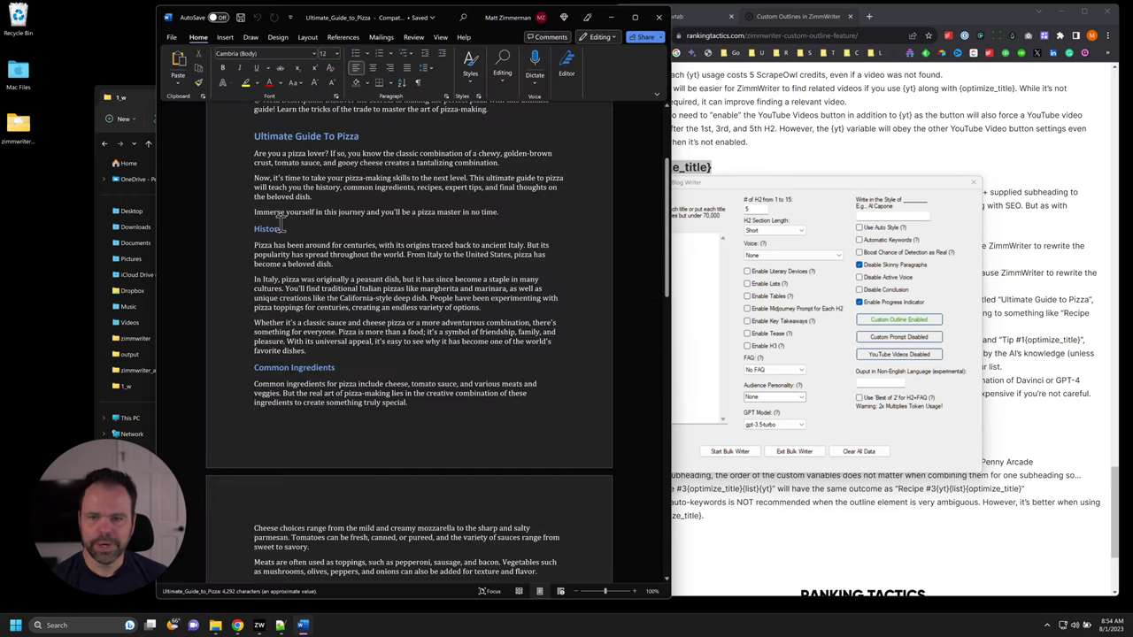
pyautogui.moveTo(449, 27); pyautogui.dragTo(422, 51)
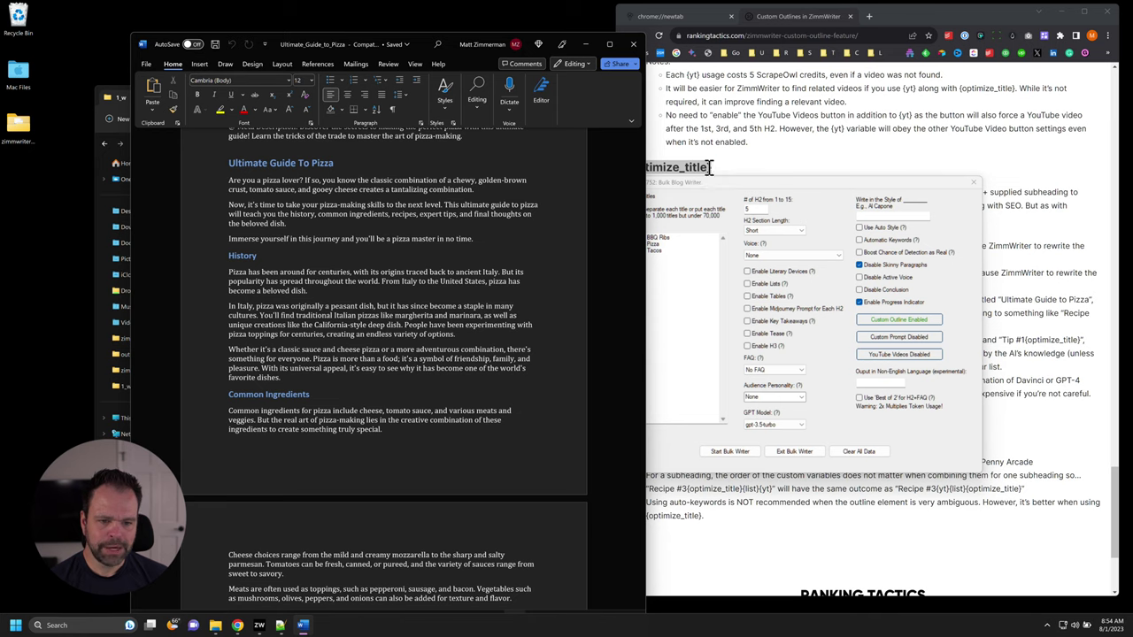
# Step: Open the bulk writer's custom outline and arrange it beside the pizza article, keeping the output folder reachable
pyautogui.click(910, 320)
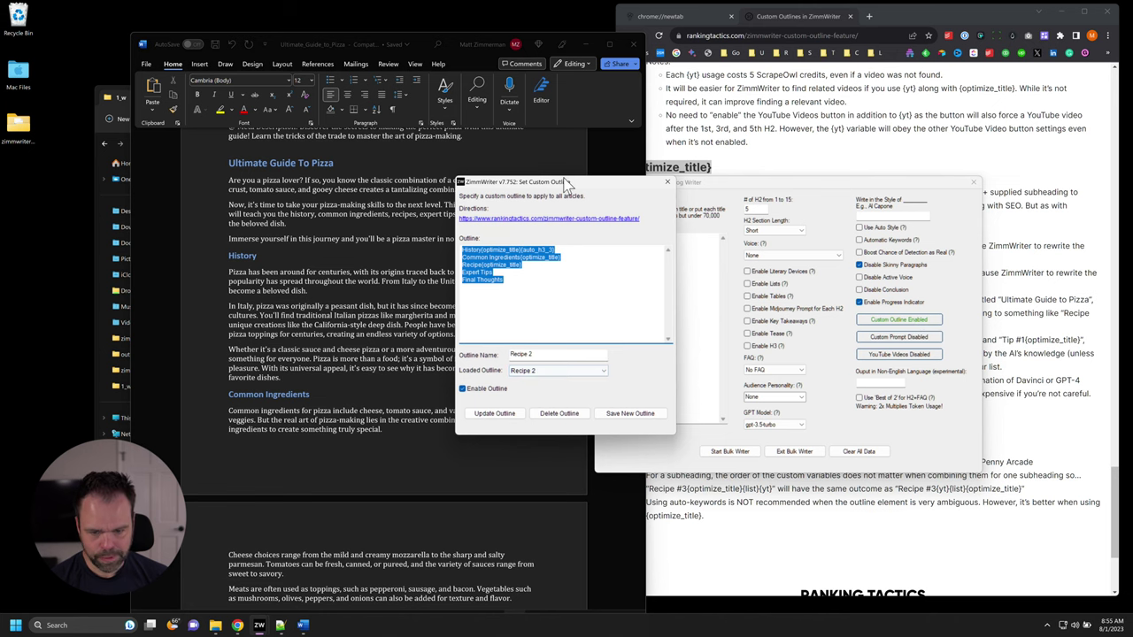
pyautogui.moveTo(561, 182); pyautogui.dragTo(933, 141)
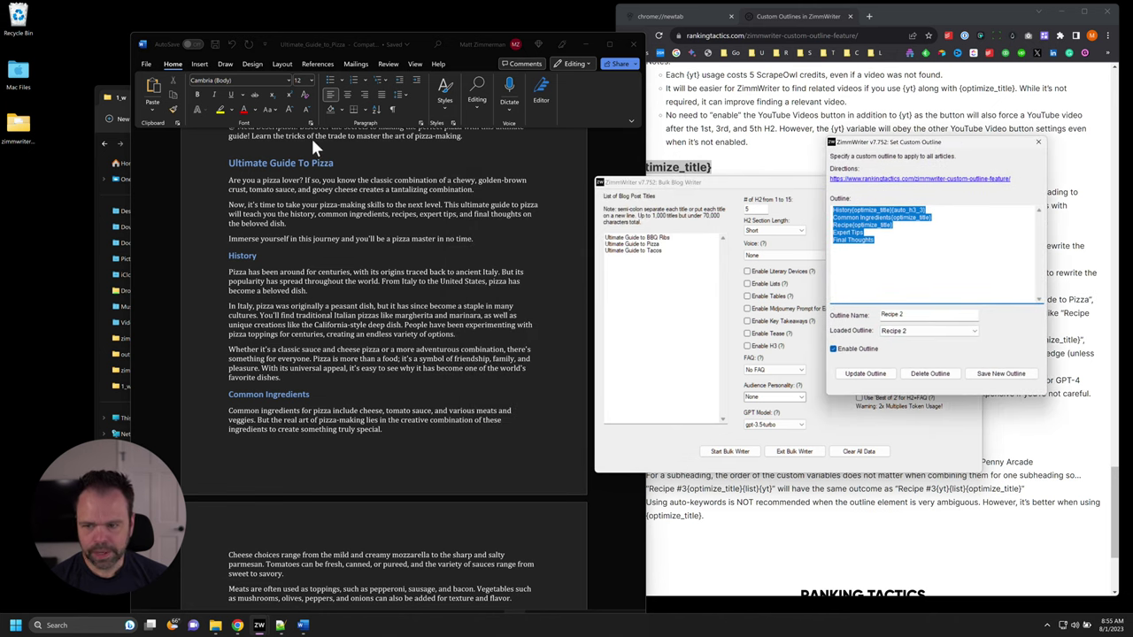
pyautogui.moveTo(420, 51); pyautogui.dragTo(456, 138)
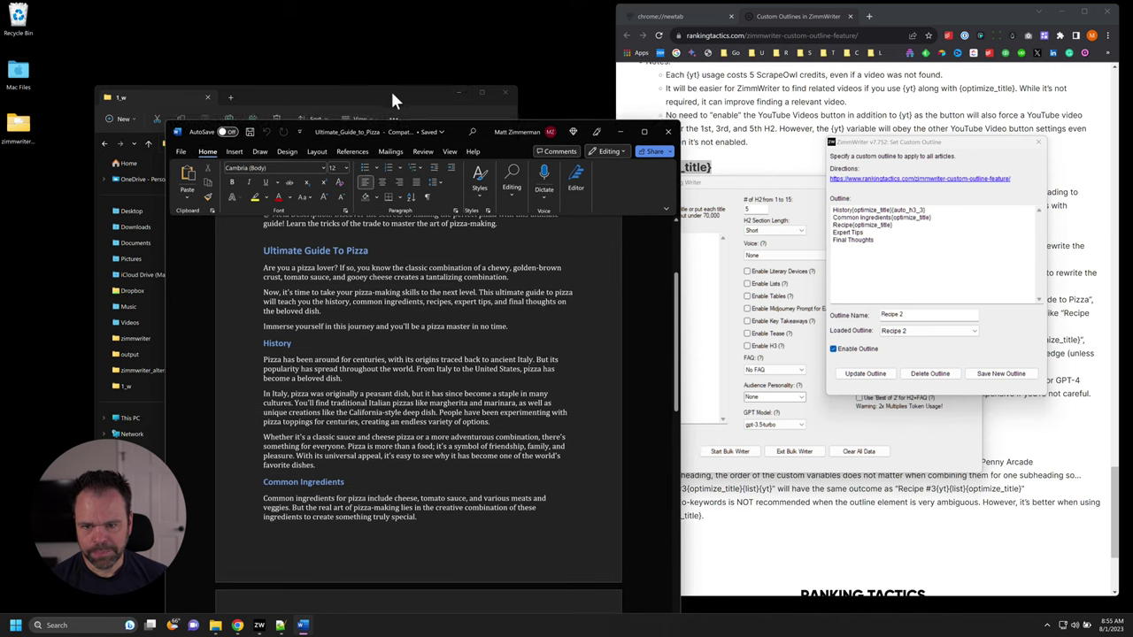
# Step: Open the Ultimate_Guide_to_Pizza_(1) document and snap it side by side with the Ultimate_Guide_to_Pizza document
pyautogui.click(392, 96)
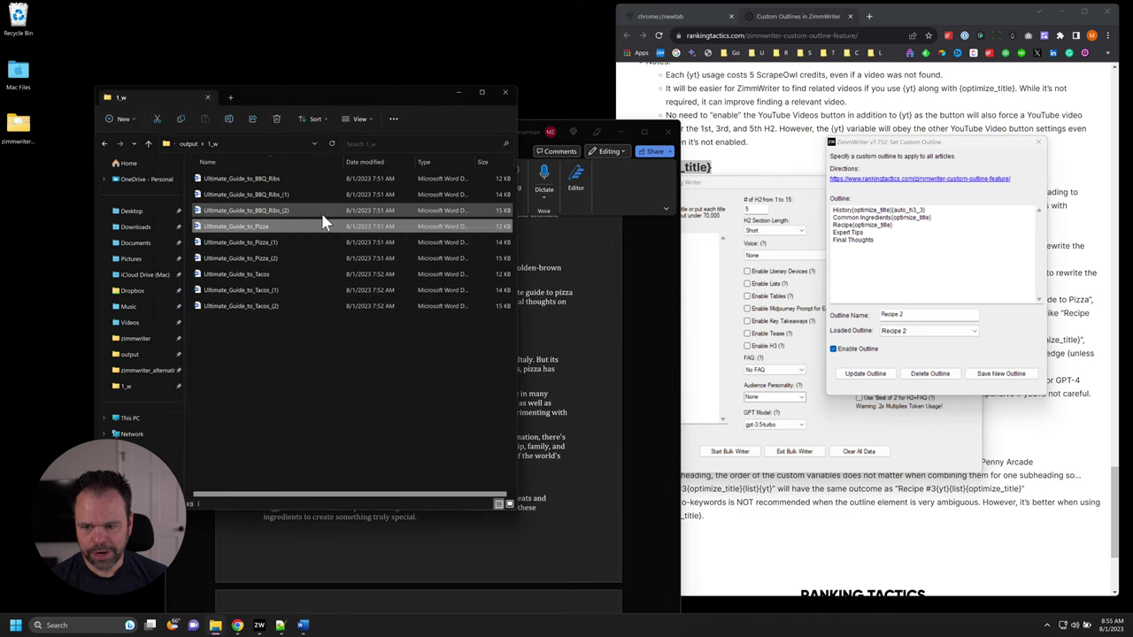
pyautogui.doubleClick(270, 246)
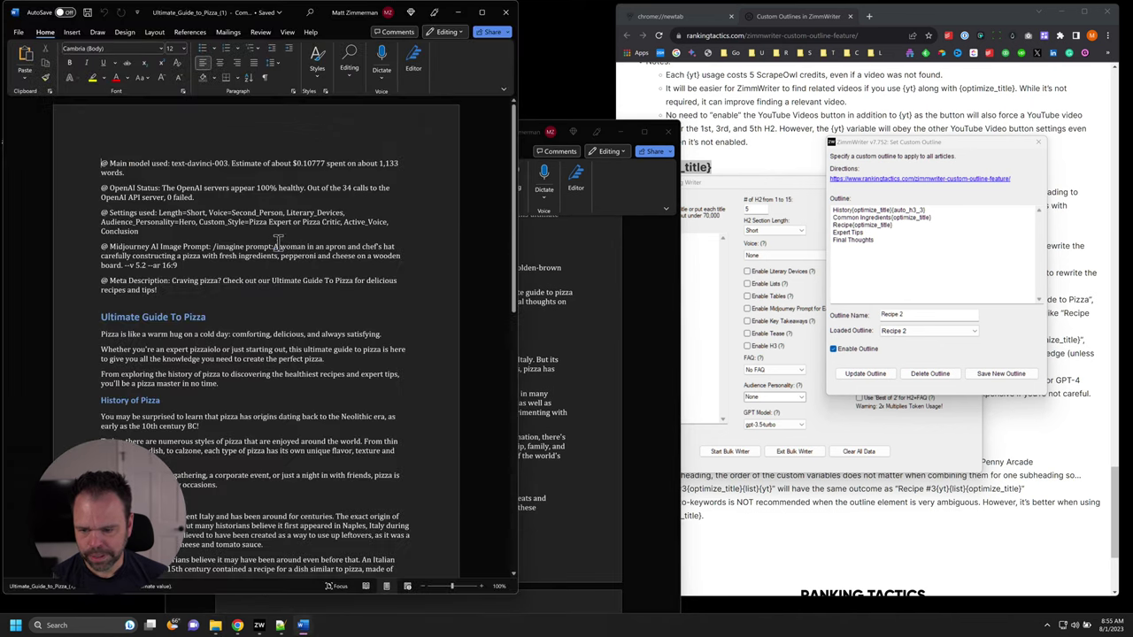
pyautogui.click(624, 261)
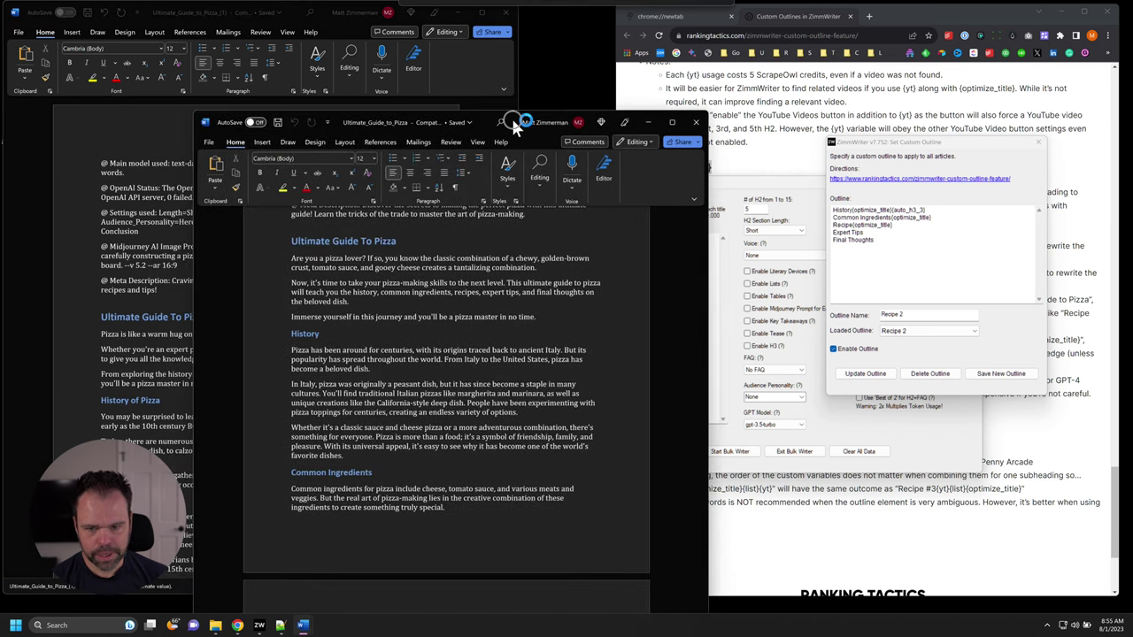
pyautogui.moveTo(487, 125); pyautogui.dragTo(1121, 89)
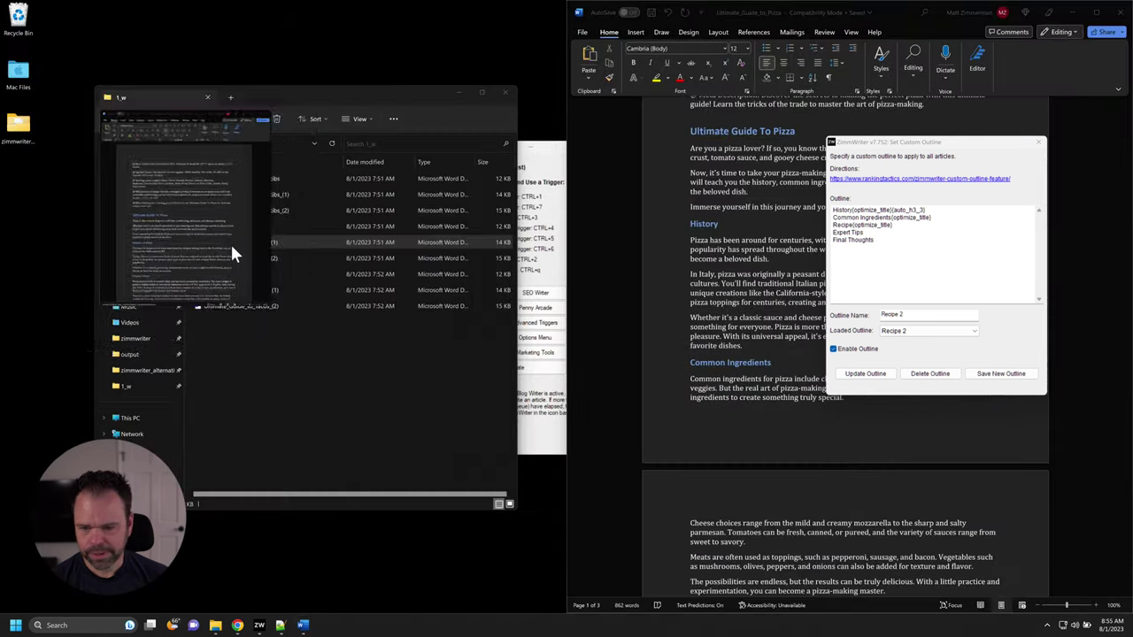
pyautogui.click(232, 252)
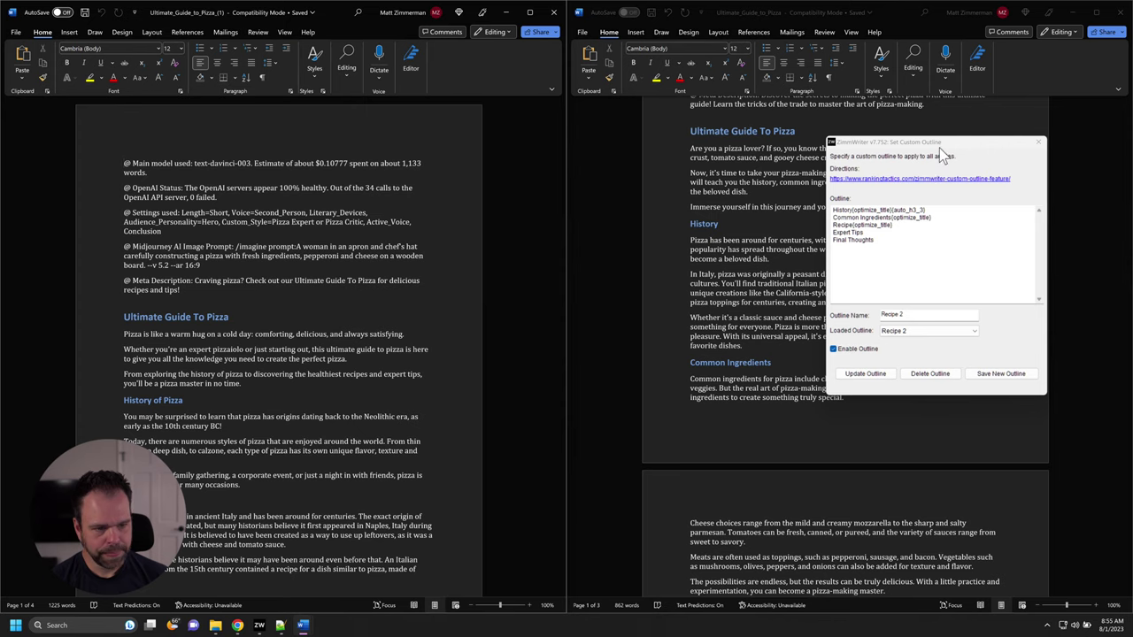
# Step: Place the outline window between the two pizza articles and compare their headings while highlighting the {optimize_title} variables
pyautogui.moveTo(939, 143); pyautogui.dragTo(564, 198)
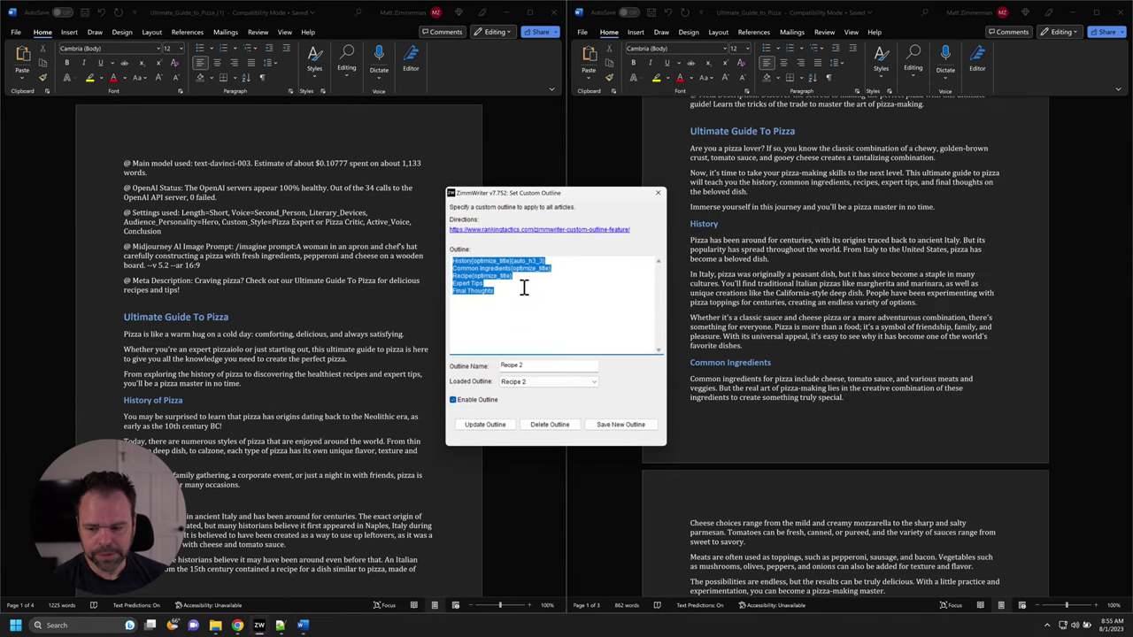
pyautogui.scroll(-1, 420, 317)
pyautogui.scroll(-3, 419, 317)
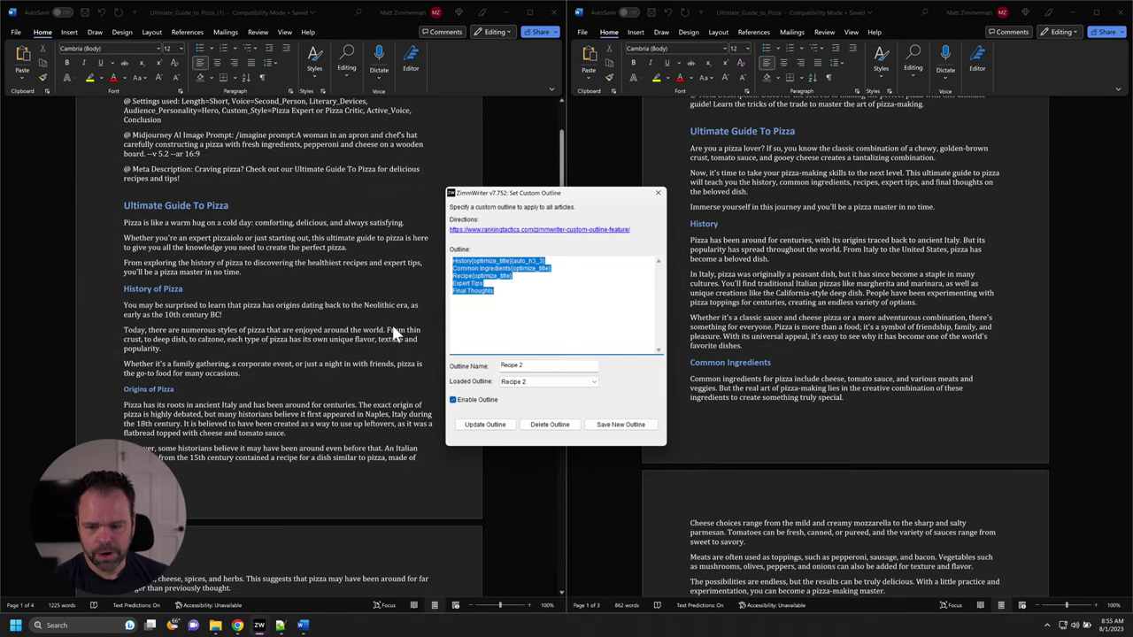
pyautogui.click(509, 263)
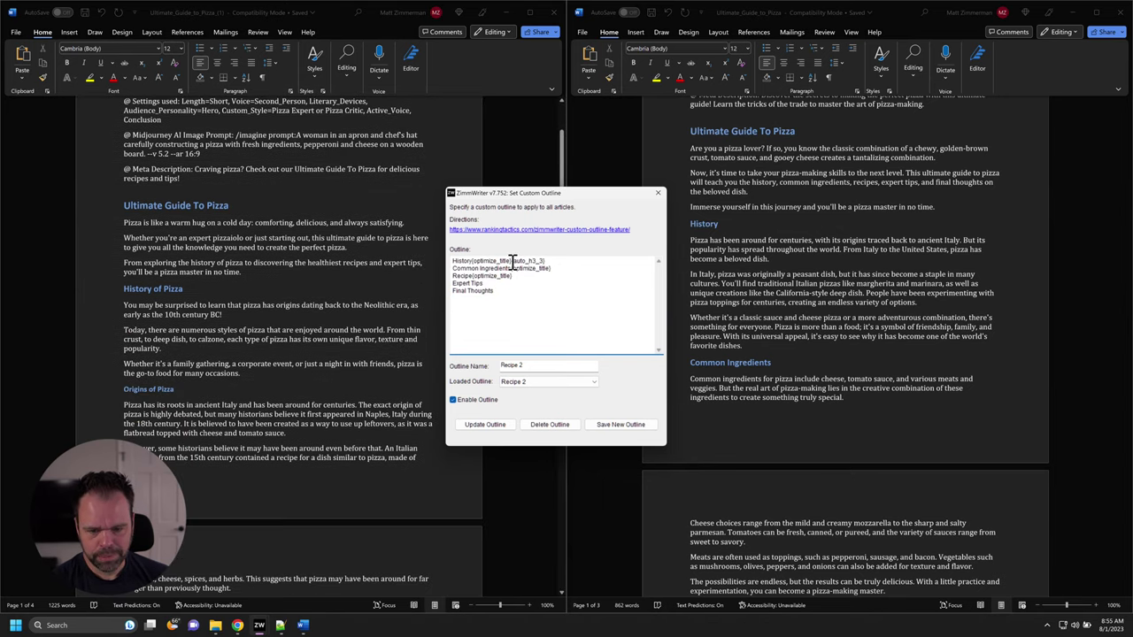
pyautogui.moveTo(510, 262); pyautogui.dragTo(490, 276)
pyautogui.click(555, 270)
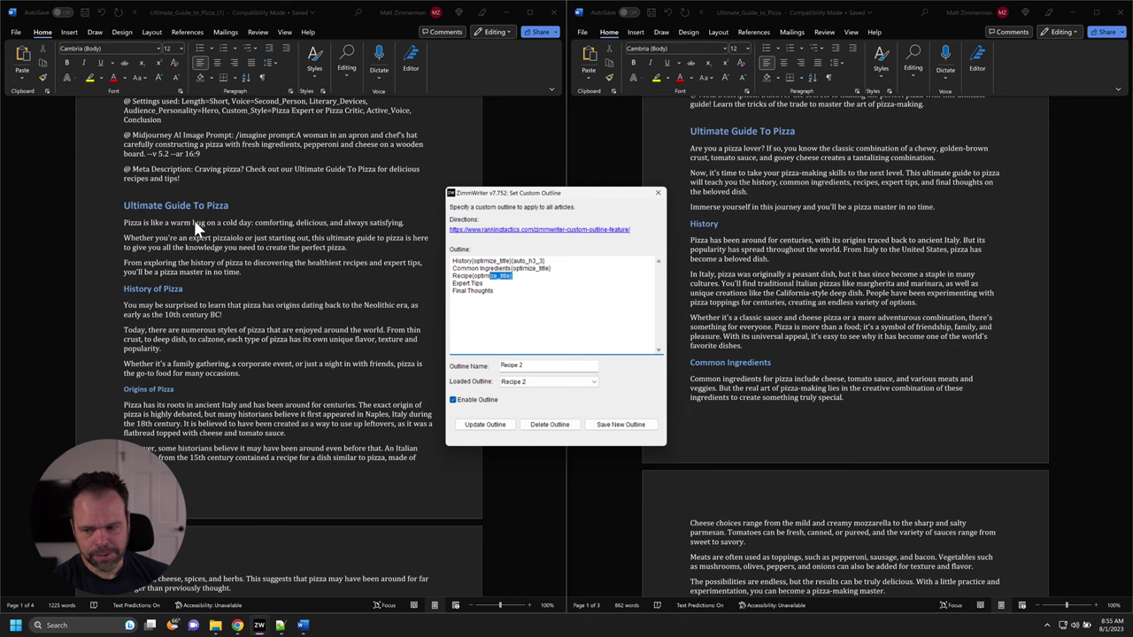
# Step: Compare the "History of Pizza" heading in Ultimate_Guide_to_Pizza_(1) with the outline's History entry, highlighting the entry and its {optimize_title} variable
pyautogui.scroll(-1, 181, 272)
pyautogui.click(137, 248)
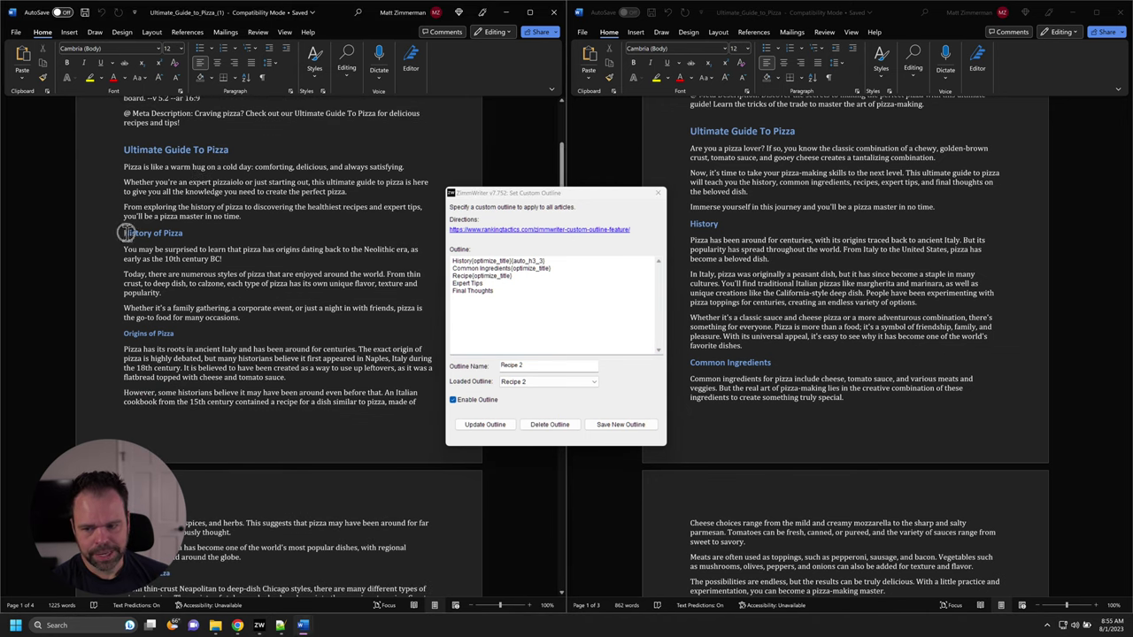
pyautogui.moveTo(123, 233); pyautogui.dragTo(187, 233)
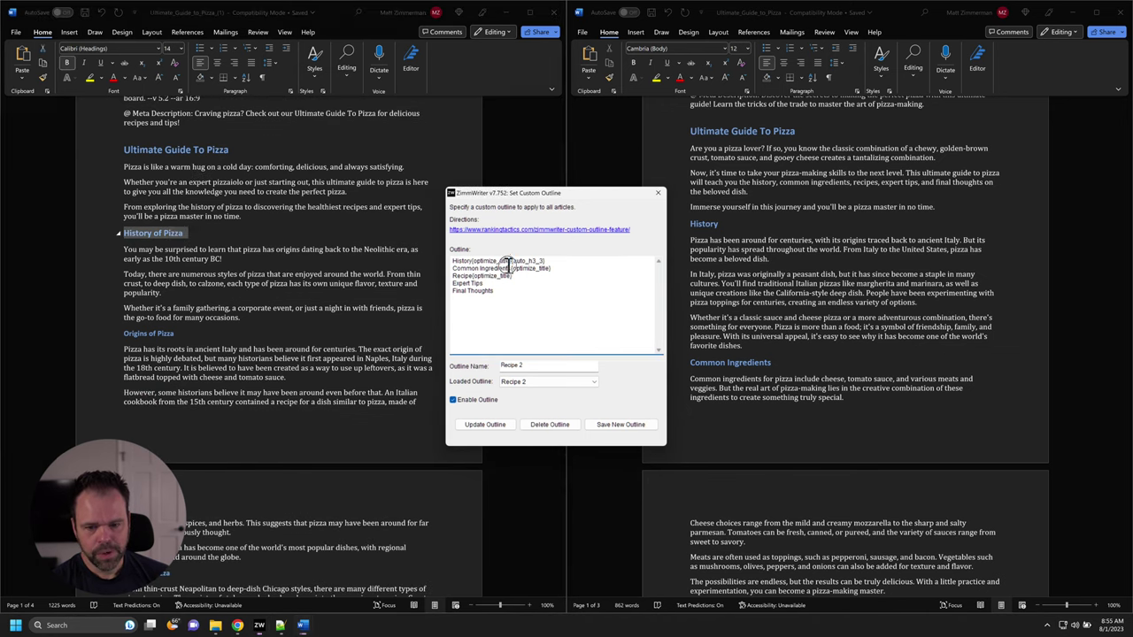
pyautogui.moveTo(513, 261); pyautogui.dragTo(475, 264)
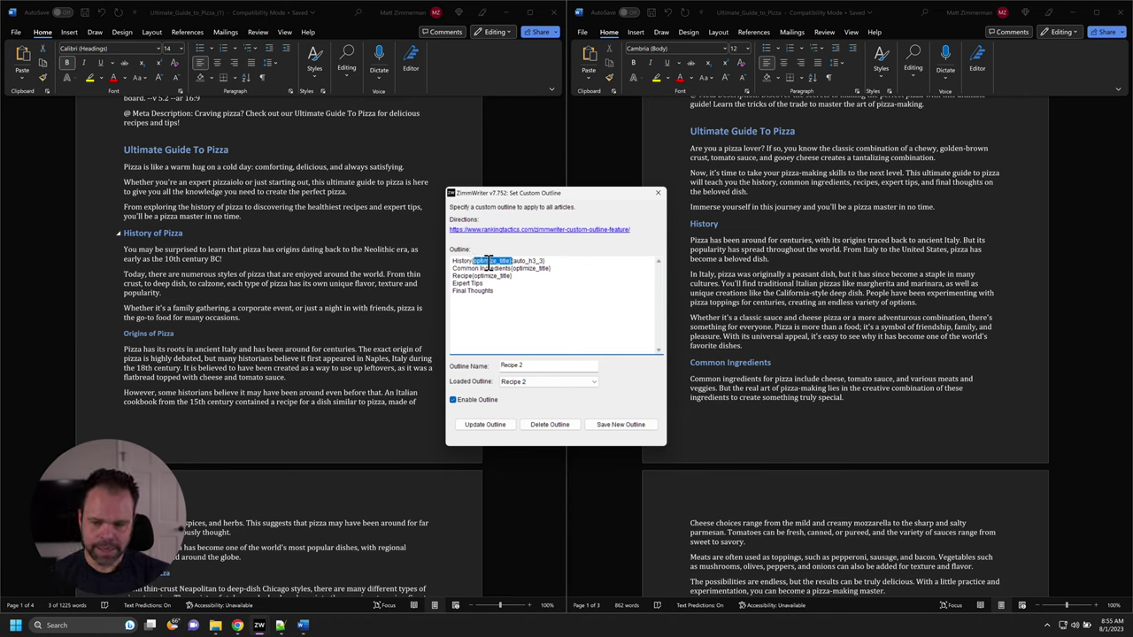
pyautogui.click(473, 260)
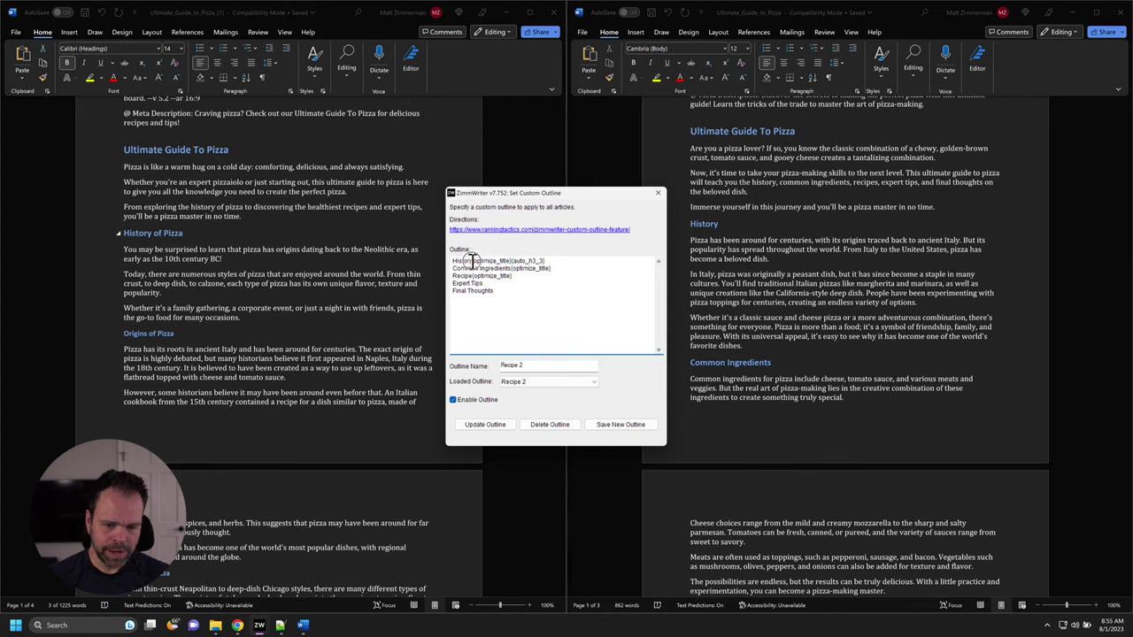
pyautogui.moveTo(451, 261); pyautogui.dragTo(473, 261)
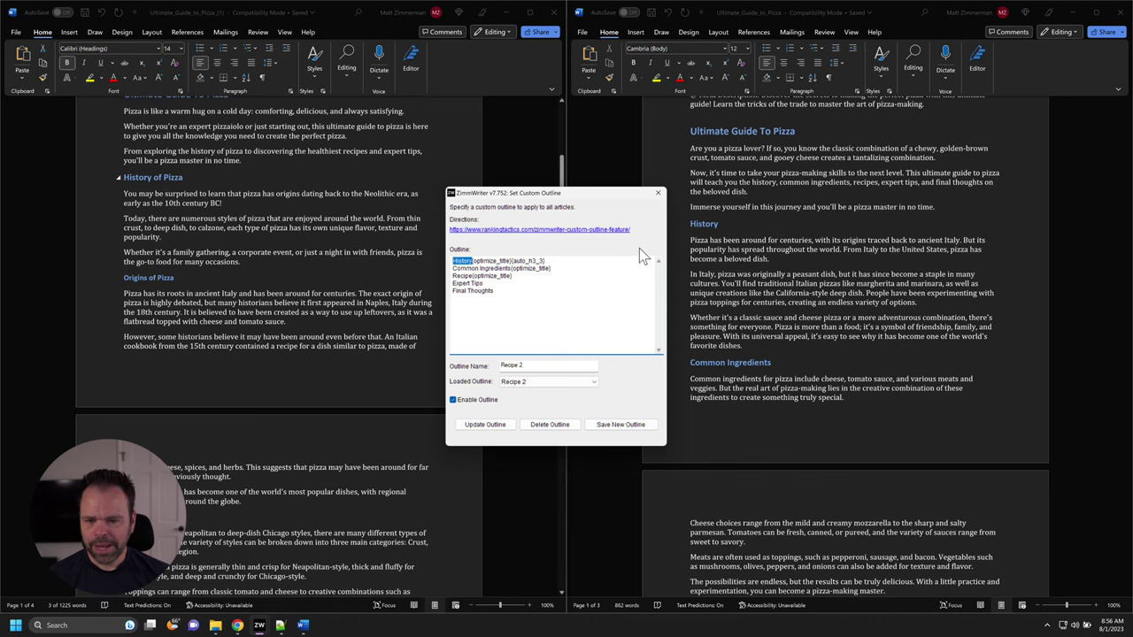
# Step: Highlight the {auto_h3_3} variable and its number in the outline, and review the H3 subheadings under "History of Pizza"
pyautogui.doubleClick(541, 261)
pyautogui.moveTo(511, 262); pyautogui.dragTo(545, 262)
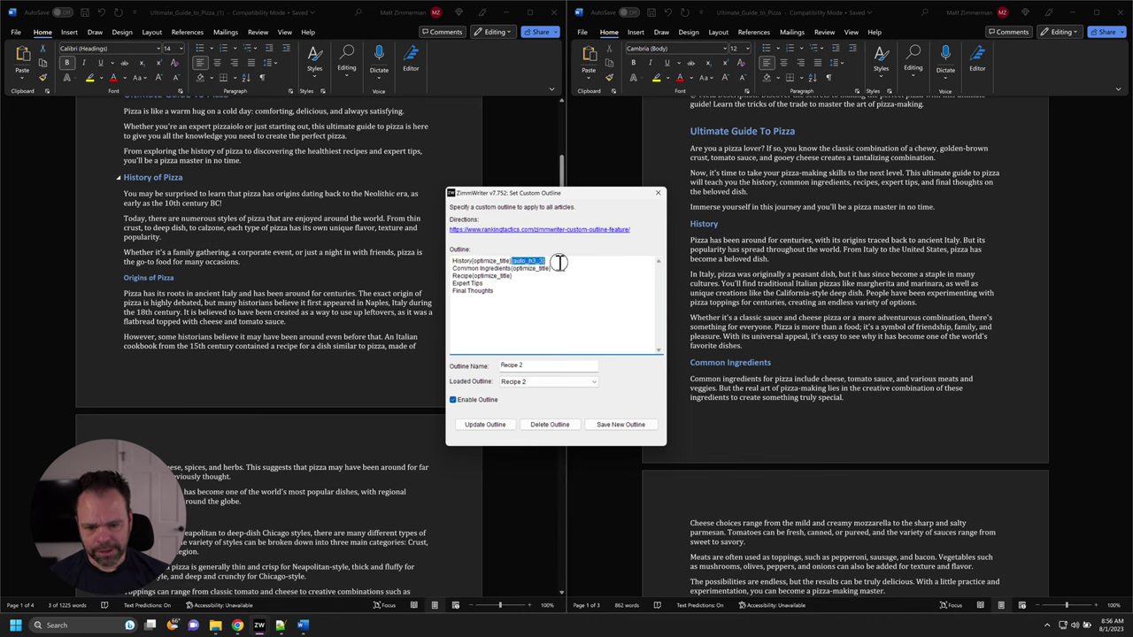
pyautogui.scroll(-1, 177, 257)
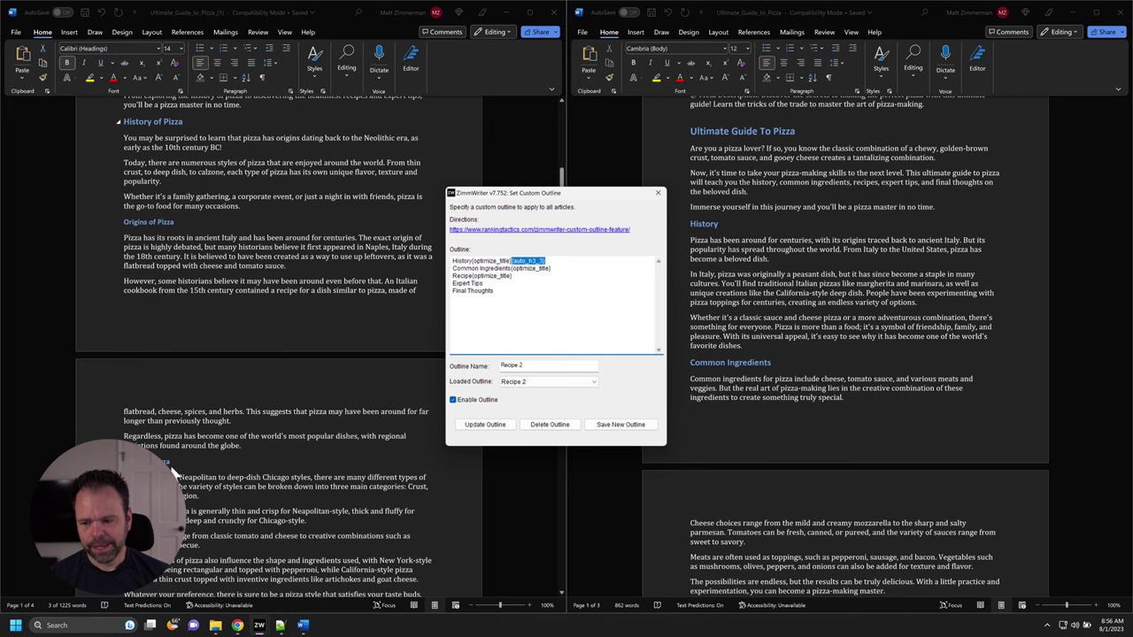
pyautogui.scroll(-2, 190, 469)
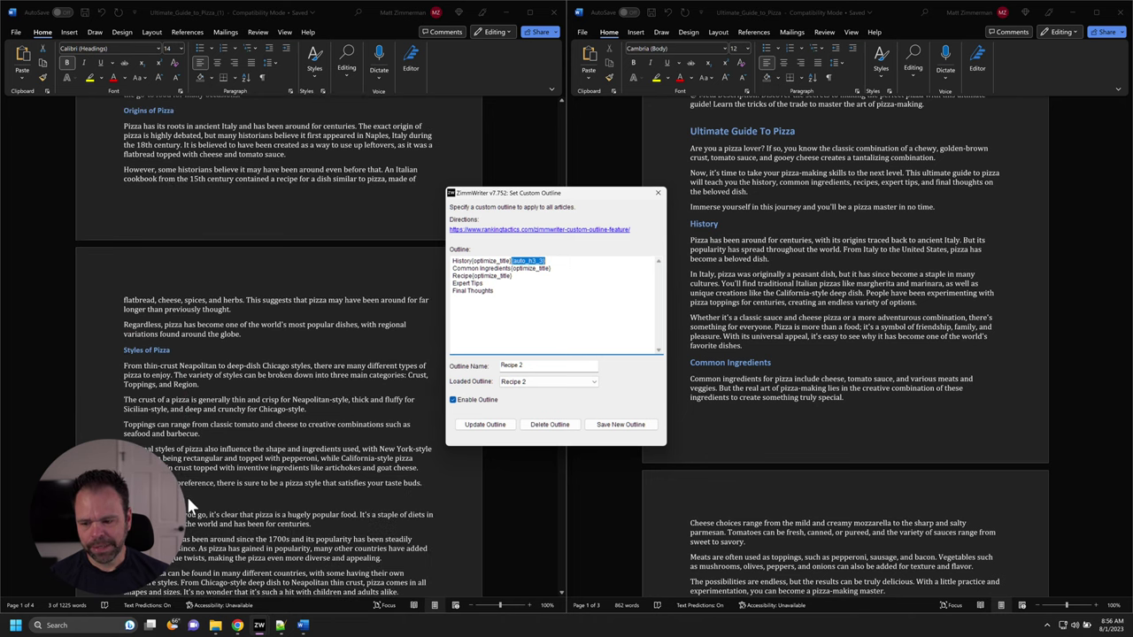
pyautogui.scroll(3, 186, 497)
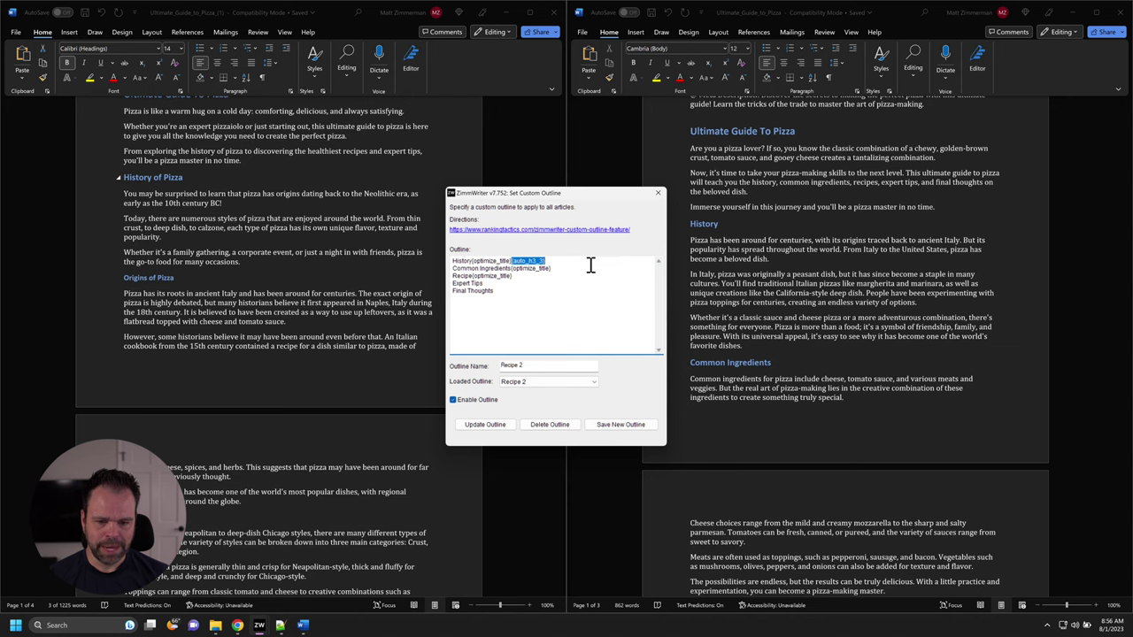
pyautogui.click(557, 263)
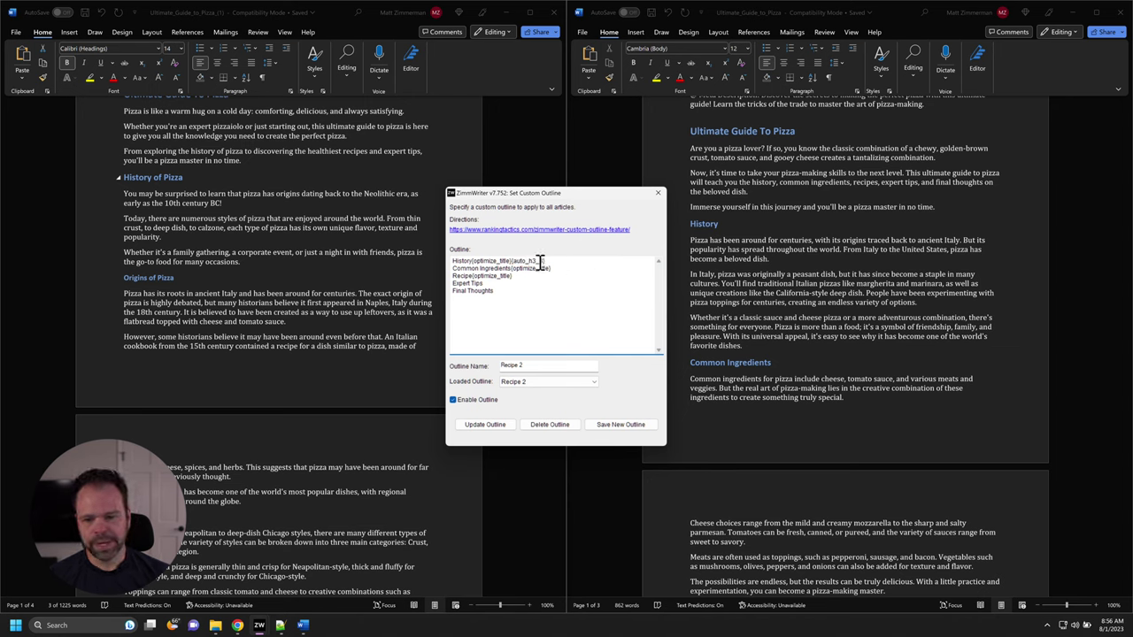
pyautogui.moveTo(546, 261); pyautogui.dragTo(539, 261)
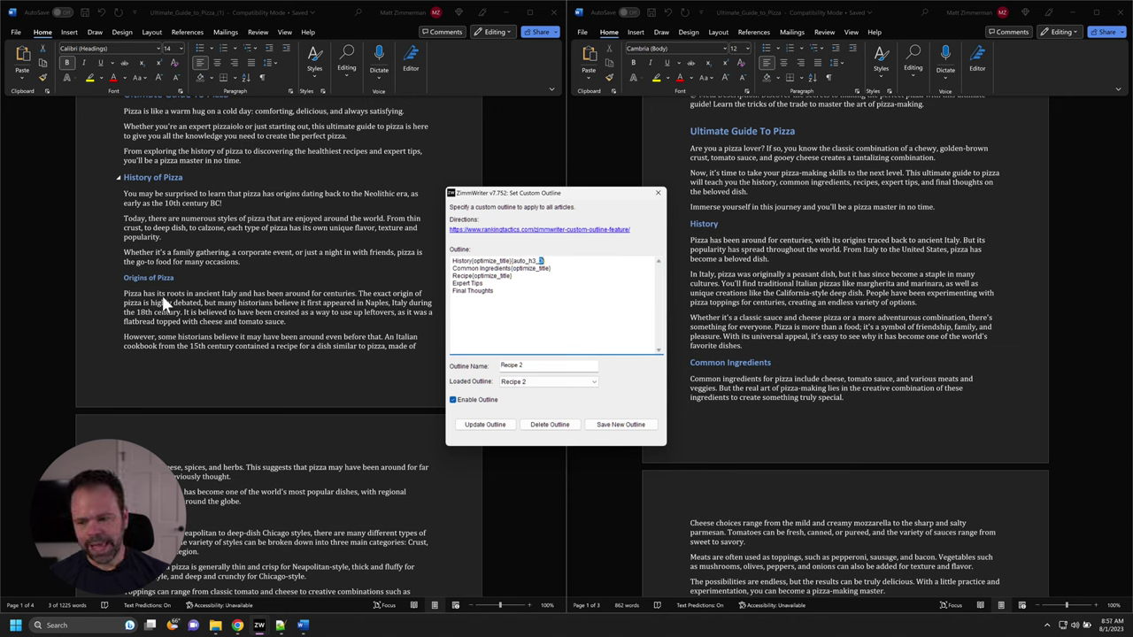
# Step: Compare the Common Ingredients, Recipe, Expert Tips and Final Thoughts outline entries with the corresponding headings in the two pizza articles
pyautogui.scroll(-2, 171, 320)
pyautogui.scroll(-20, 221, 345)
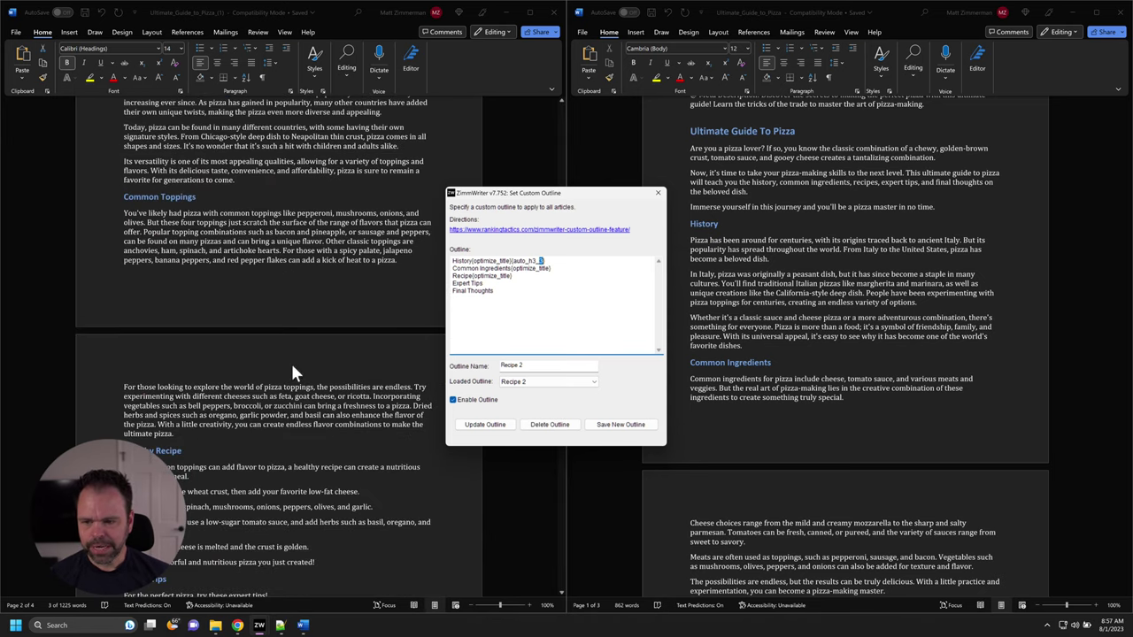
pyautogui.scroll(-6, 751, 374)
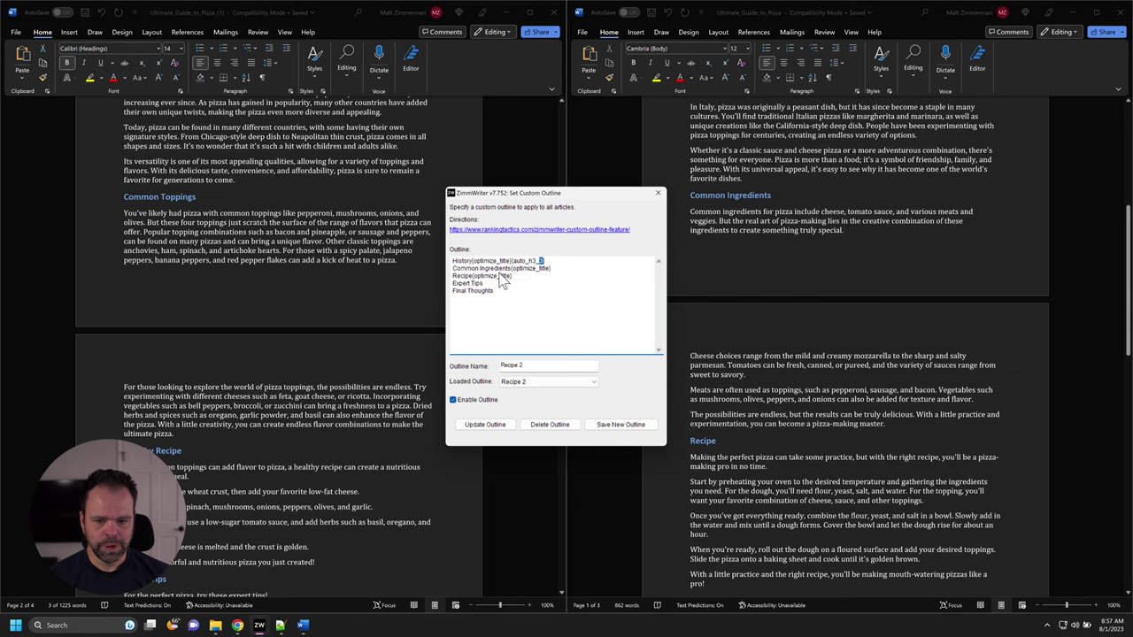
pyautogui.moveTo(512, 268); pyautogui.dragTo(453, 269)
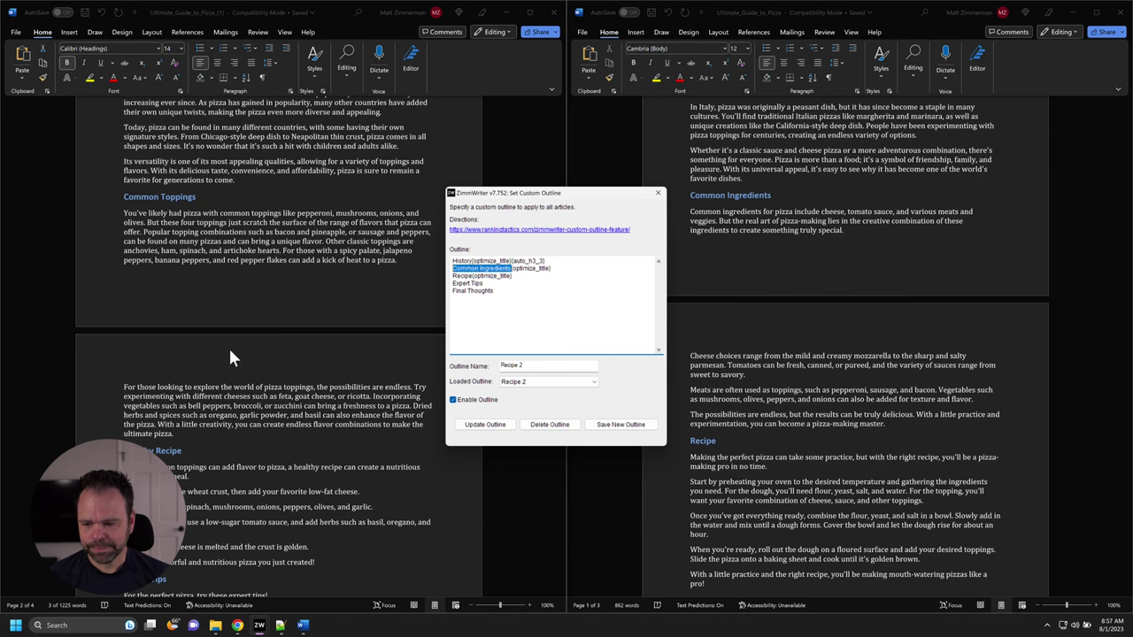
pyautogui.scroll(-3, 239, 363)
pyautogui.scroll(-1, 245, 381)
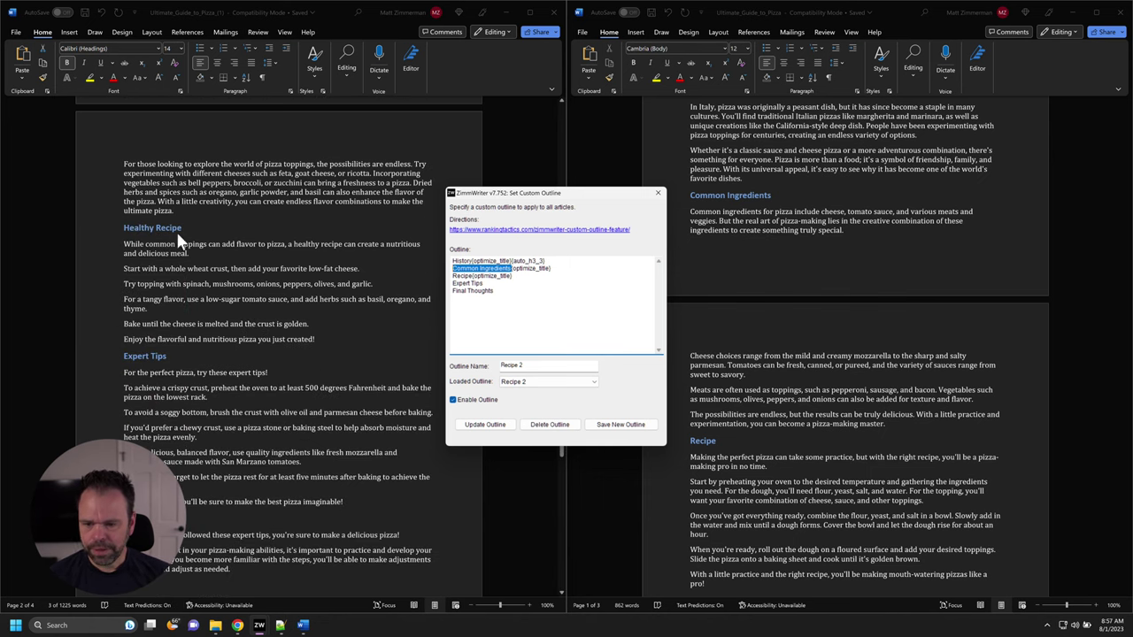
pyautogui.moveTo(473, 275); pyautogui.dragTo(449, 277)
pyautogui.scroll(-3, 837, 409)
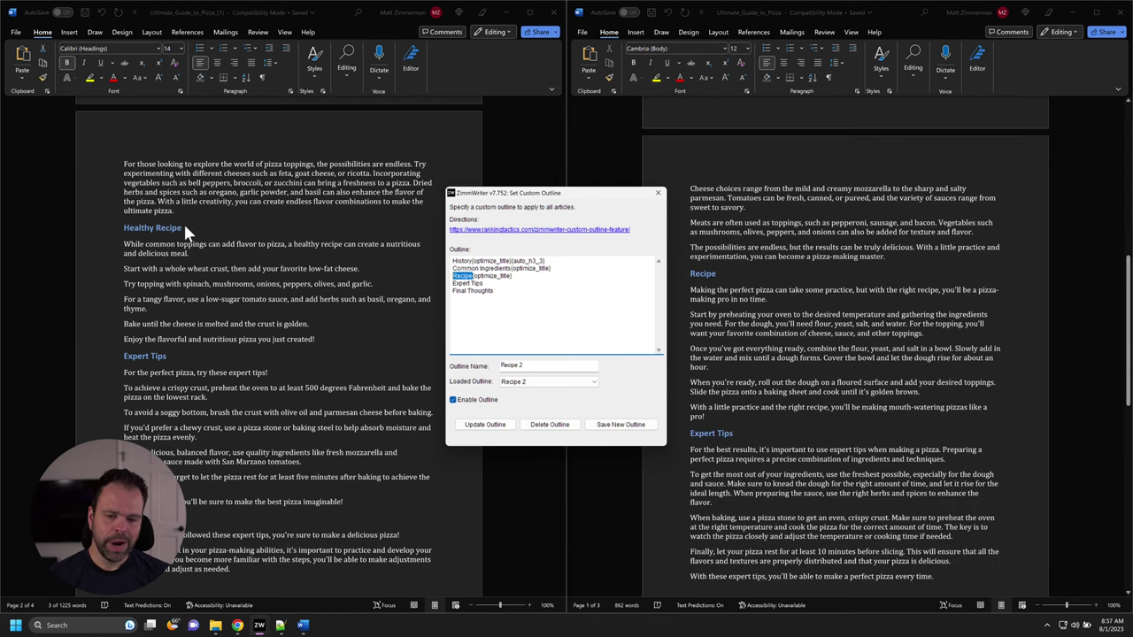
pyautogui.scroll(-2, 200, 280)
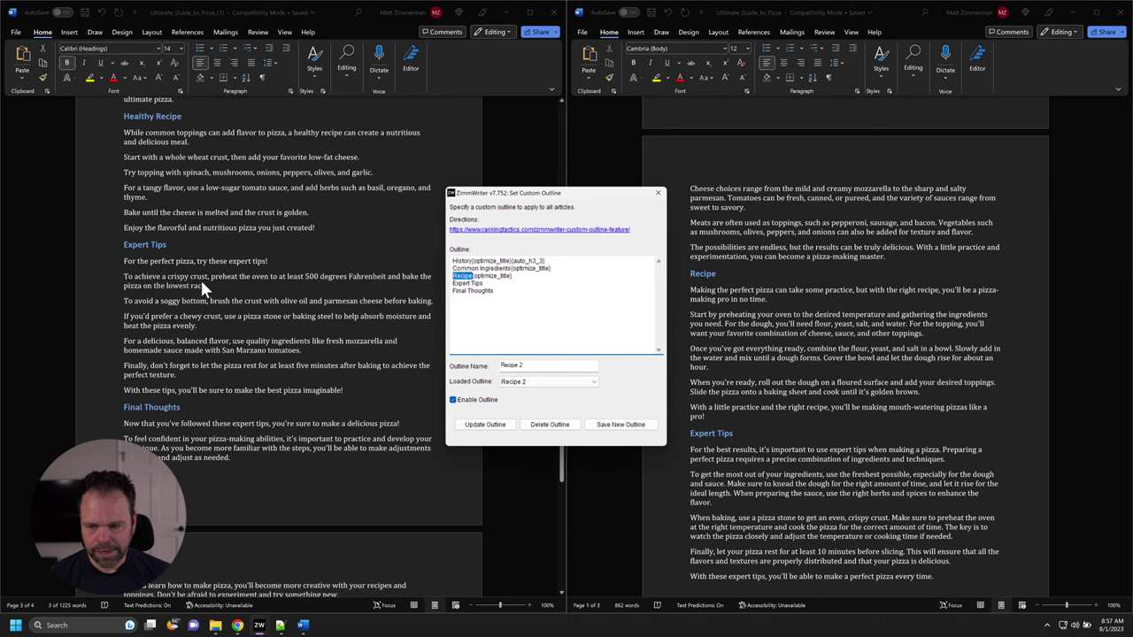
pyautogui.click(489, 284)
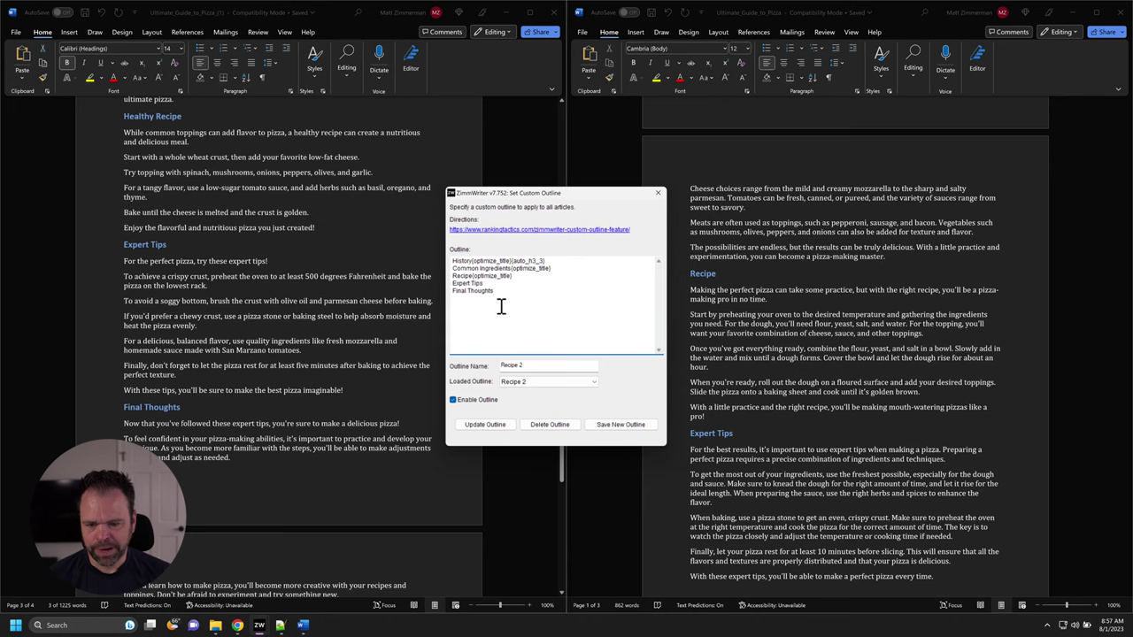
# Step: Close the Ultimate_Guide_to_Pizza_(1) document and load the Recipe 3 outline in the custom outline window
pyautogui.click(555, 13)
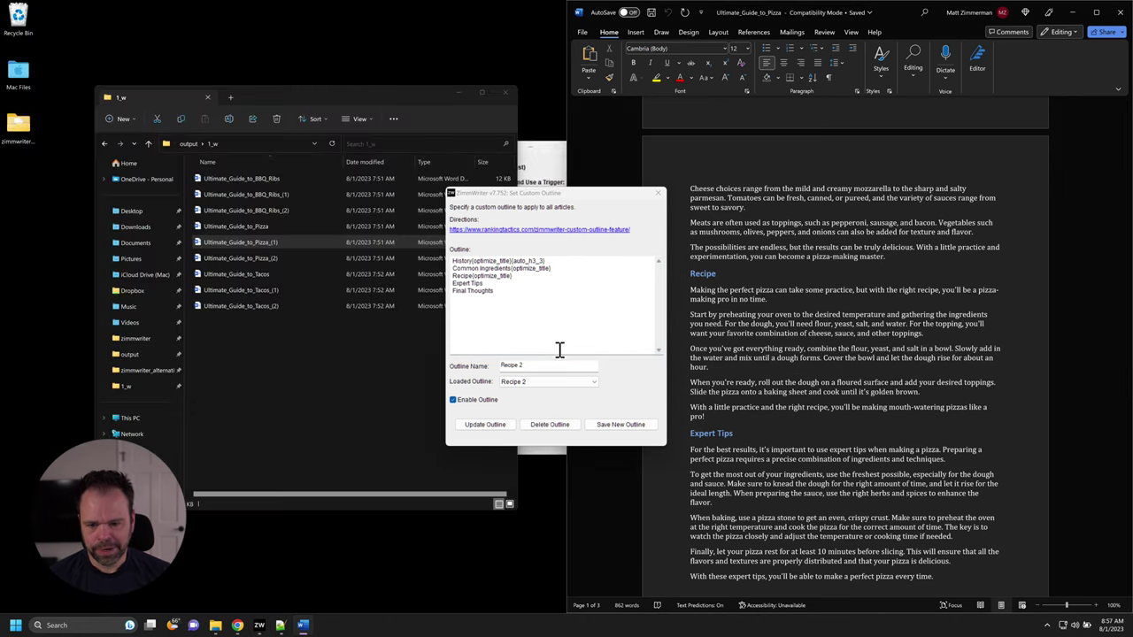
pyautogui.click(551, 384)
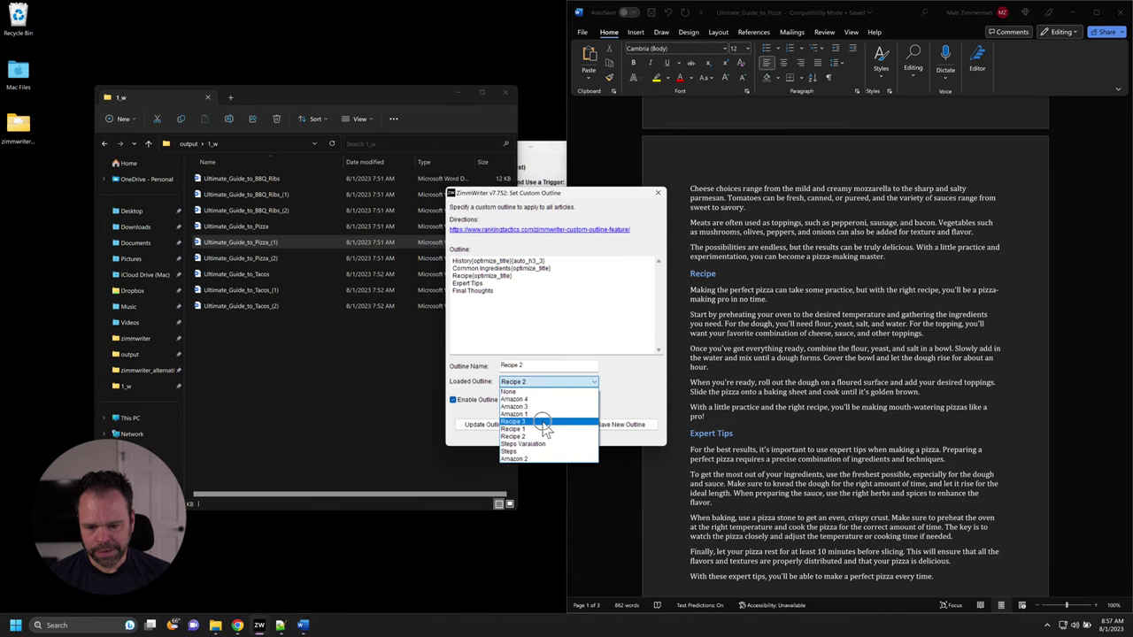
pyautogui.click(549, 421)
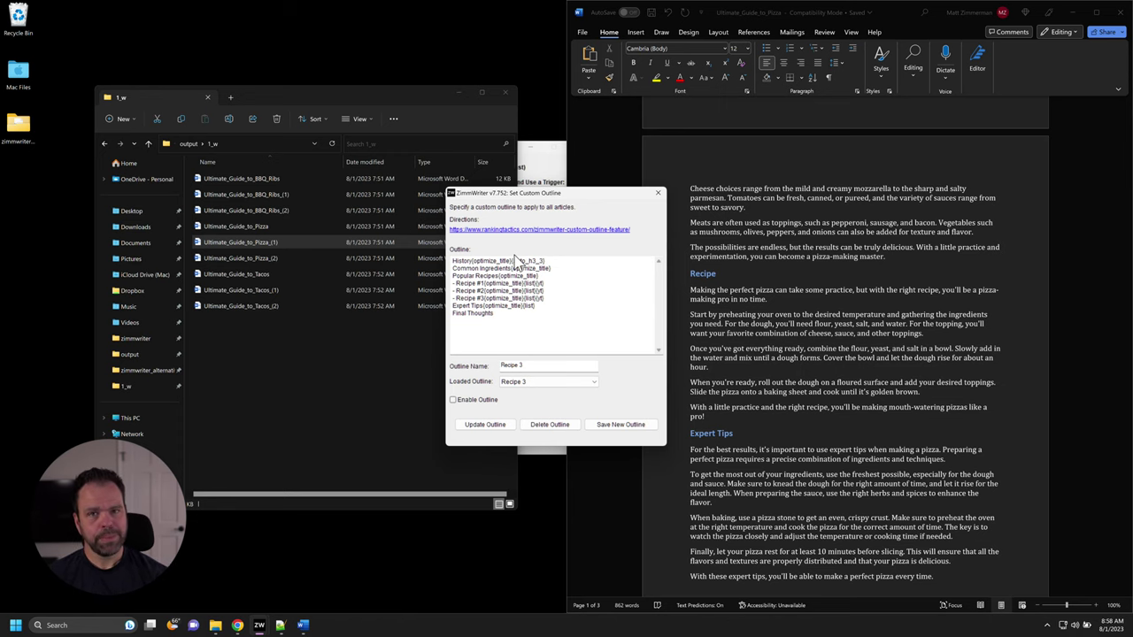
# Step: Switch to Chrome, look over the H3 and H4 outline examples in the custom outline documentation, and minimize the browser
pyautogui.click(237, 625)
pyautogui.scroll(20, 851, 280)
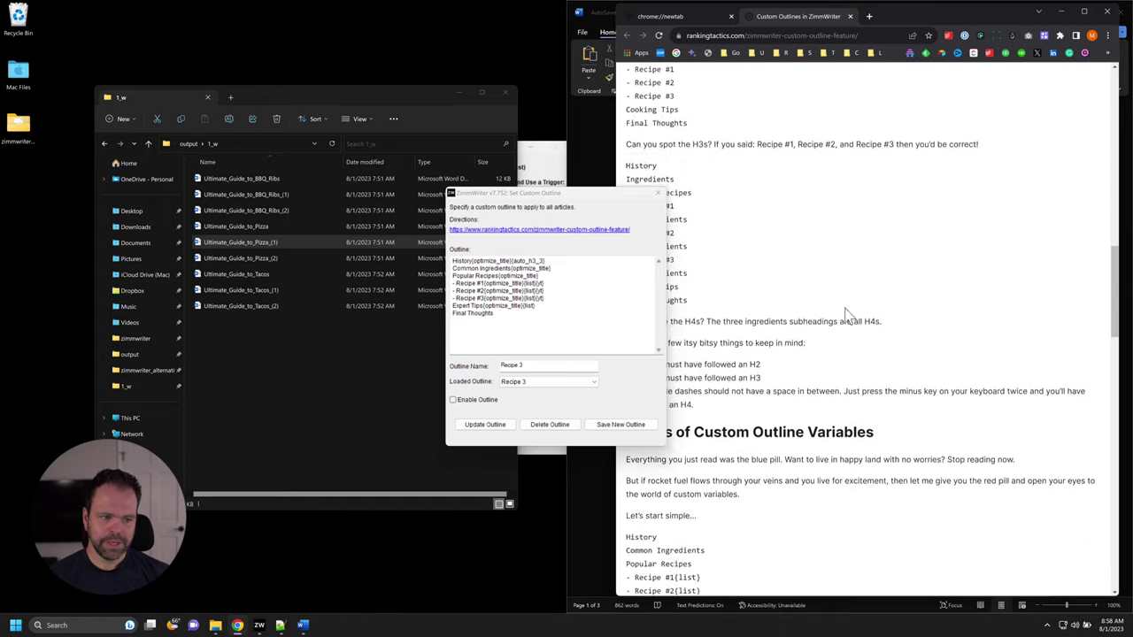
pyautogui.click(1062, 13)
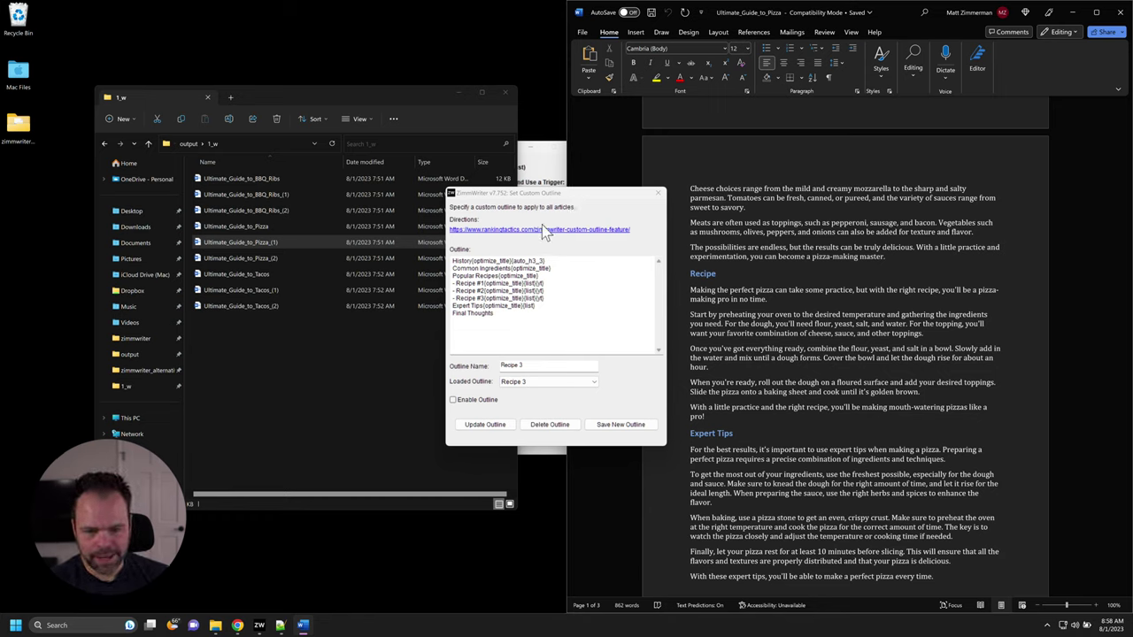
# Step: Open the Ultimate_Guide_to_Pizza_(2) document and compare its "Cultural History" heading with the History heading in Ultimate_Guide_to_Pizza
pyautogui.doubleClick(260, 258)
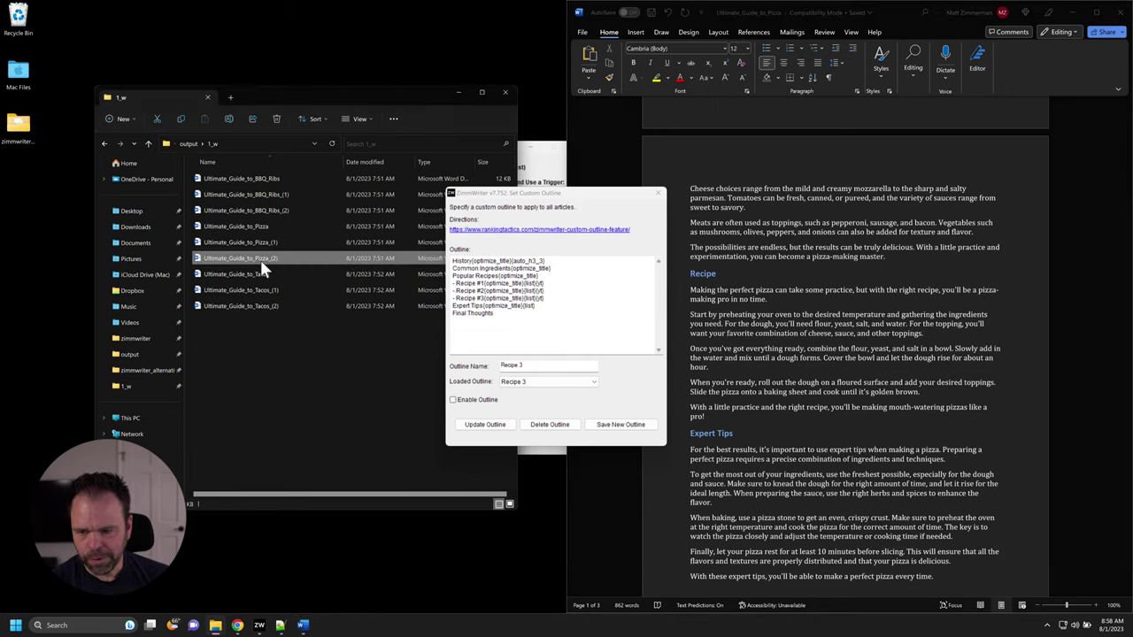
pyautogui.scroll(-4, 284, 381)
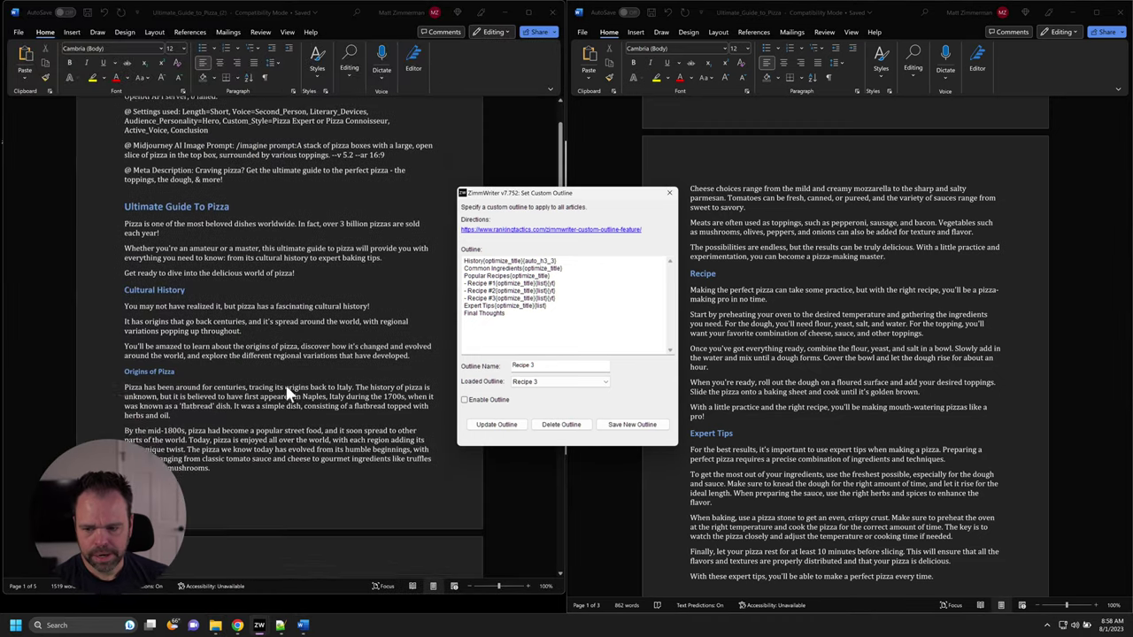
pyautogui.scroll(-1, 230, 301)
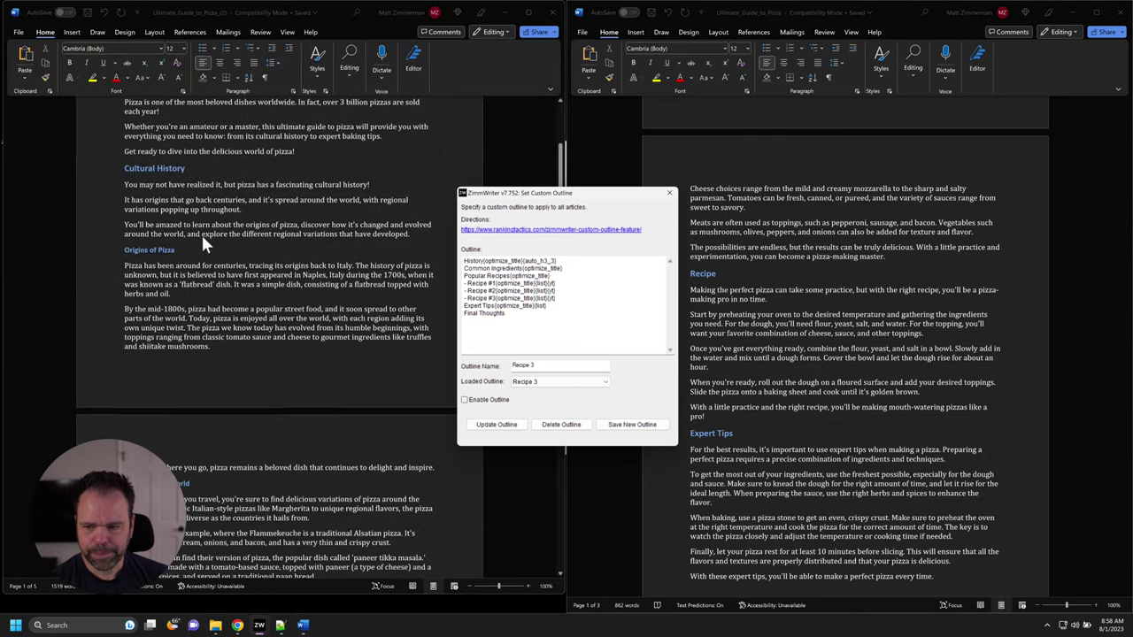
pyautogui.click(185, 166)
pyautogui.scroll(10, 792, 364)
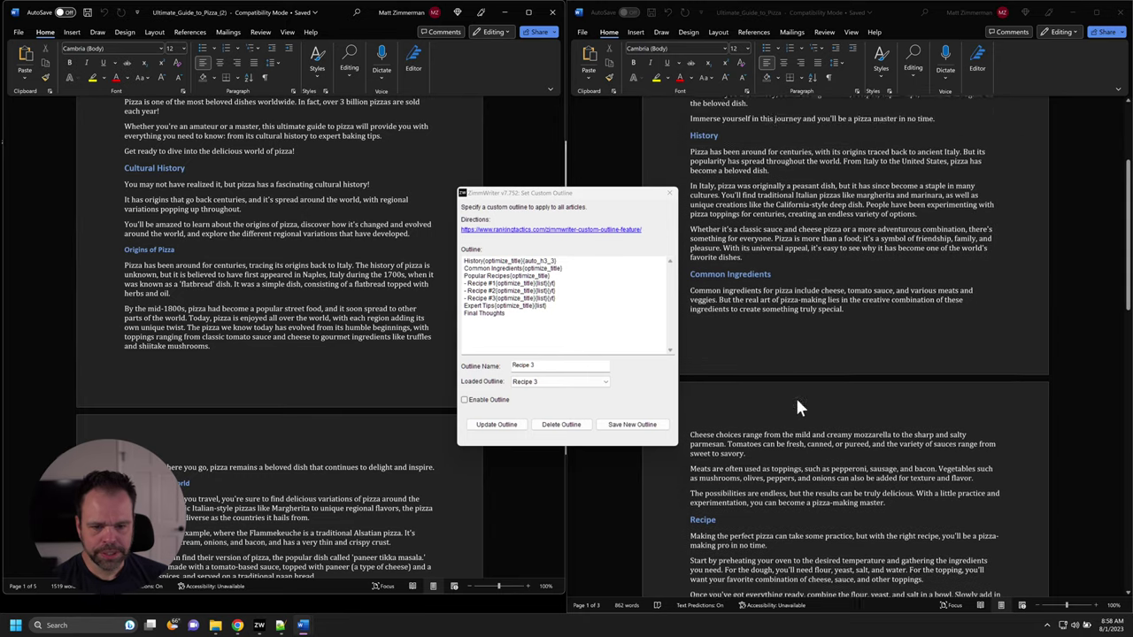
pyautogui.scroll(-1, 744, 303)
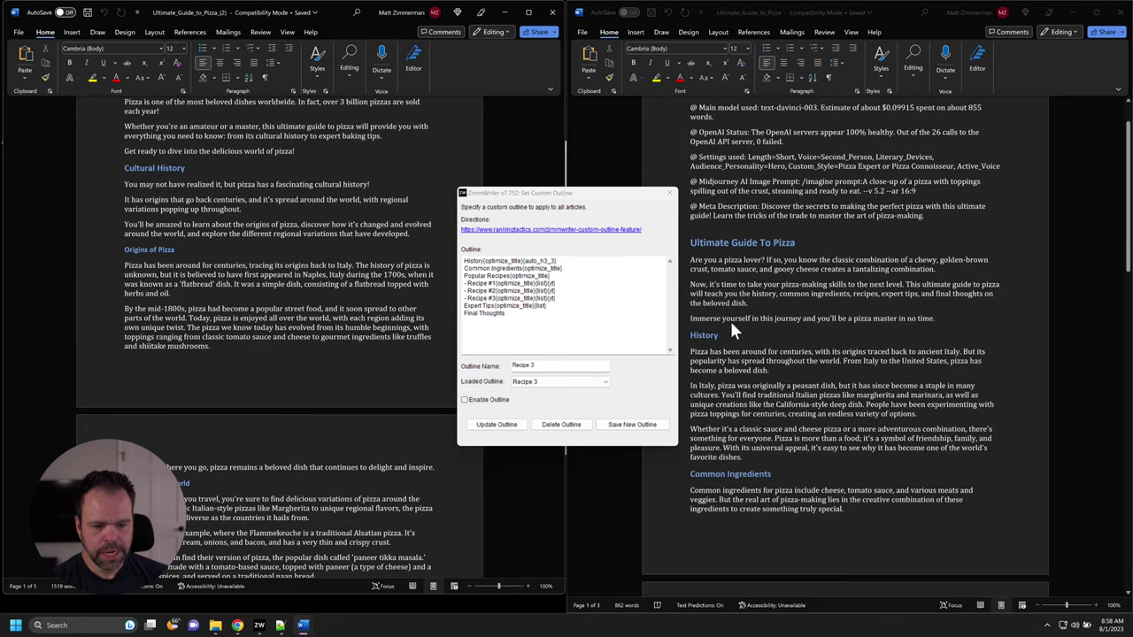
pyautogui.scroll(-4, 728, 328)
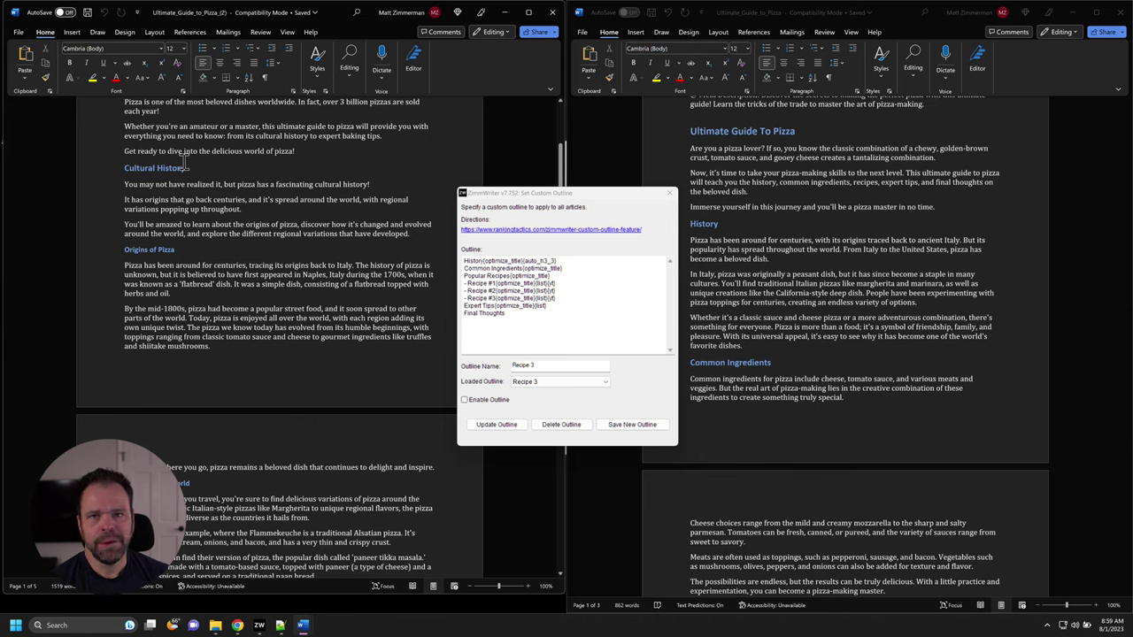
# Step: Highlight {auto_h3_3} in the Recipe 3 outline and review the H3 subheadings under "Cultural History" in the article
pyautogui.moveTo(524, 261); pyautogui.dragTo(553, 260)
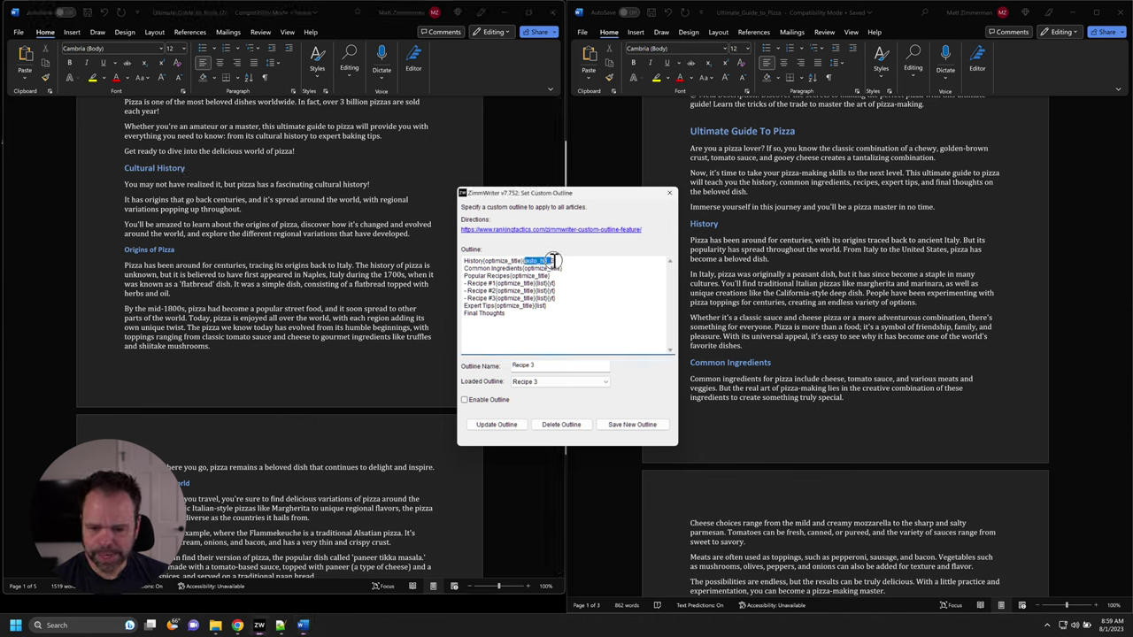
pyautogui.scroll(-5, 152, 278)
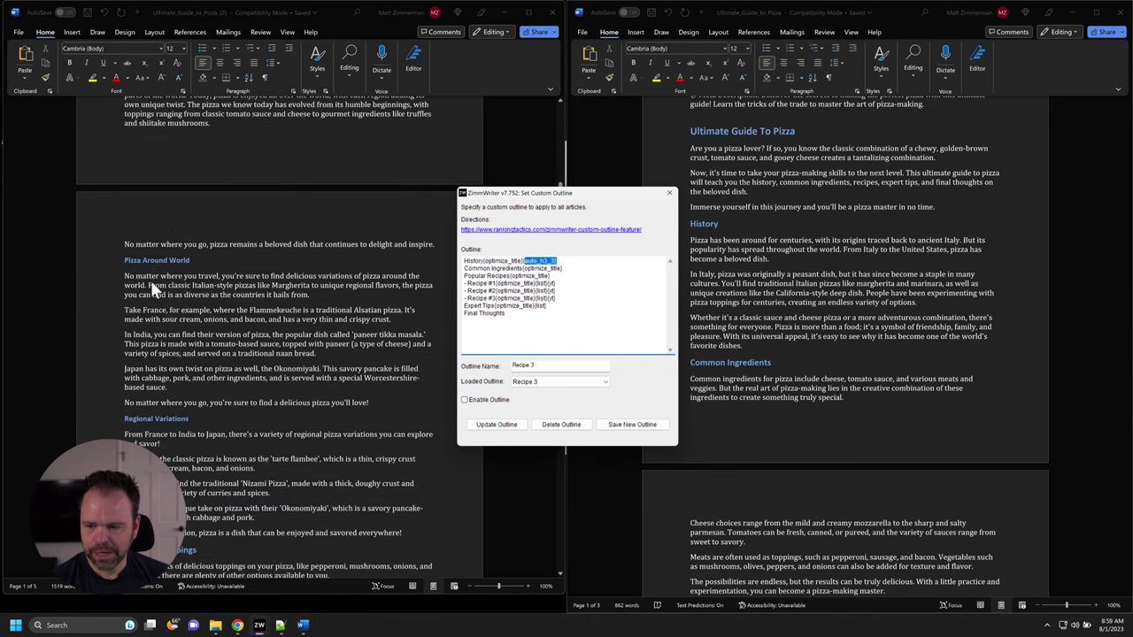
pyautogui.scroll(-5, 172, 376)
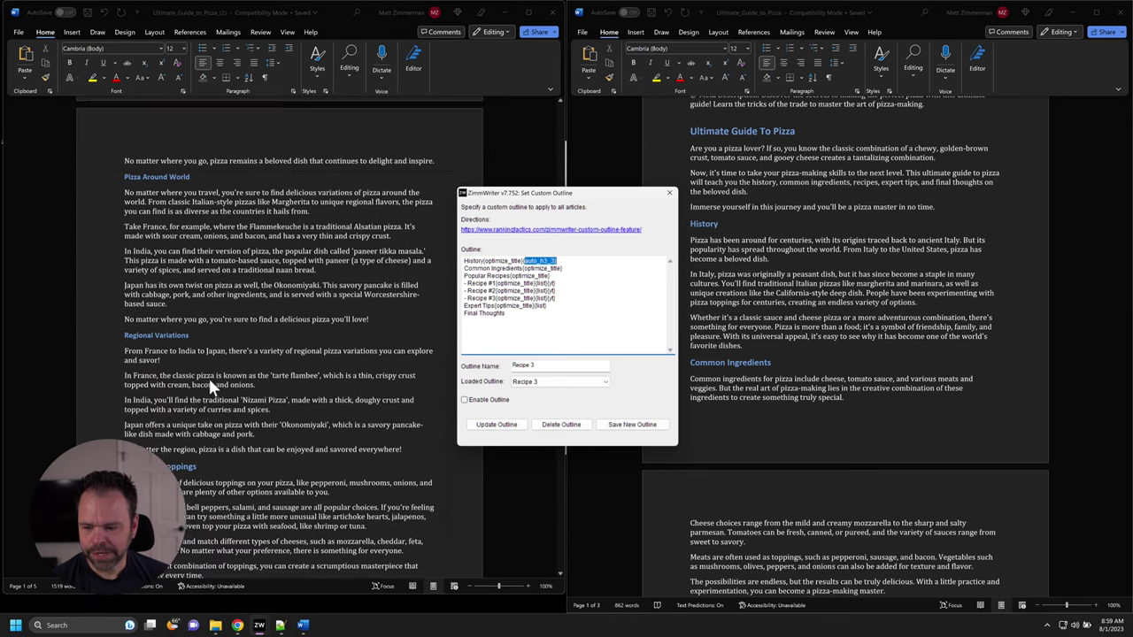
# Step: Highlight the Common Ingredients and Popular Recipes outline entries and compare them with the article's "Common Toppings" and "Popular Recipes & Styles" headings
pyautogui.moveTo(523, 269); pyautogui.dragTo(462, 268)
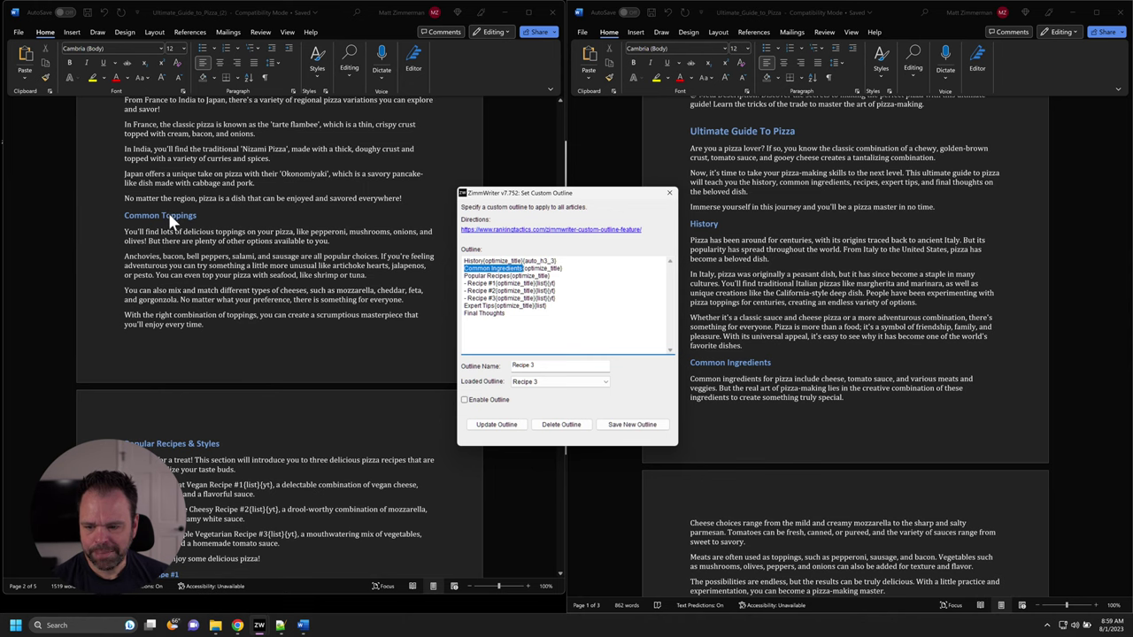
pyautogui.scroll(-3, 168, 212)
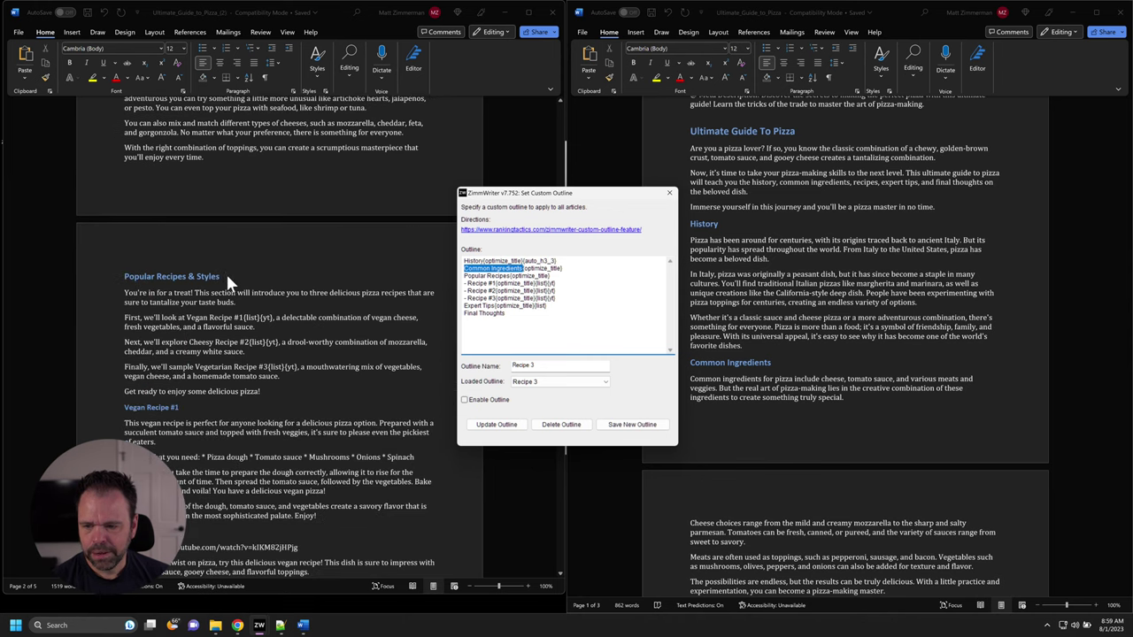
pyautogui.moveTo(512, 275); pyautogui.dragTo(463, 275)
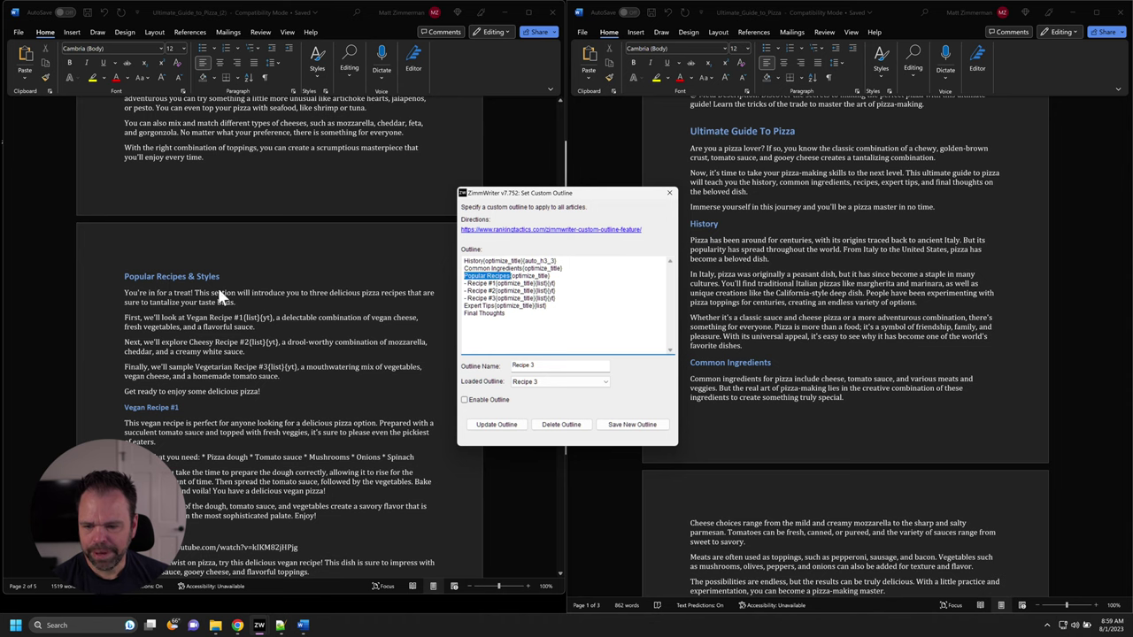
# Step: Highlight the Recipe #1, #2 and #3 outline entries and compare them with the three recipe subheadings under "Popular Recipes & Styles" in the article
pyautogui.scroll(-3, 217, 279)
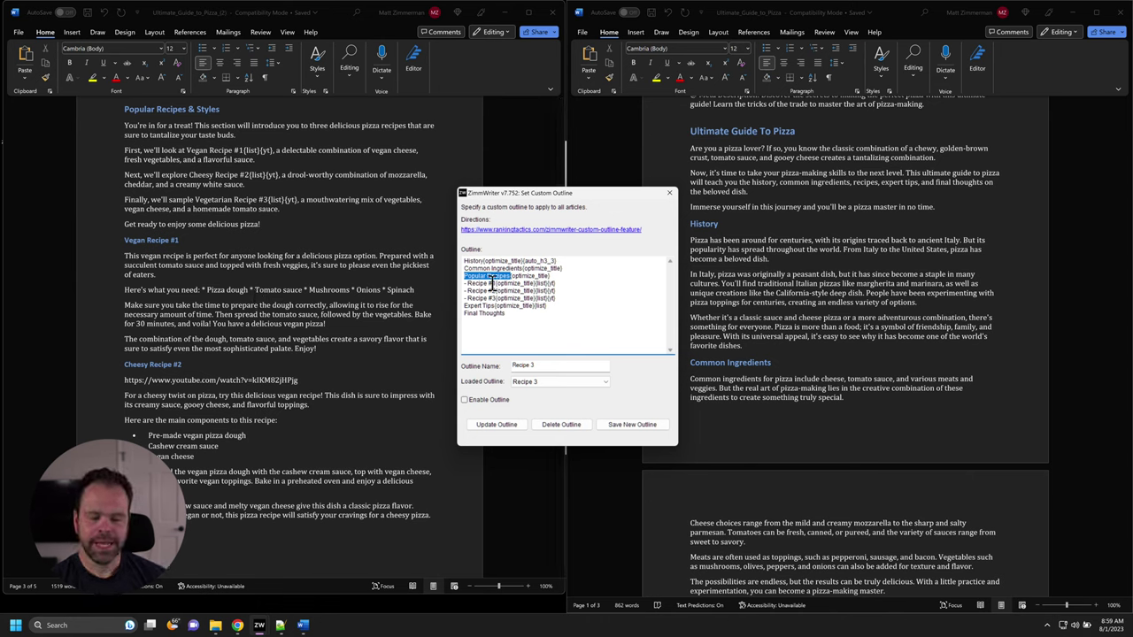
pyautogui.moveTo(497, 284)
pyautogui.mouseDown()
pyautogui.moveTo(464, 284)
pyautogui.moveTo(491, 286)
pyautogui.mouseUp()
pyautogui.click(463, 284)
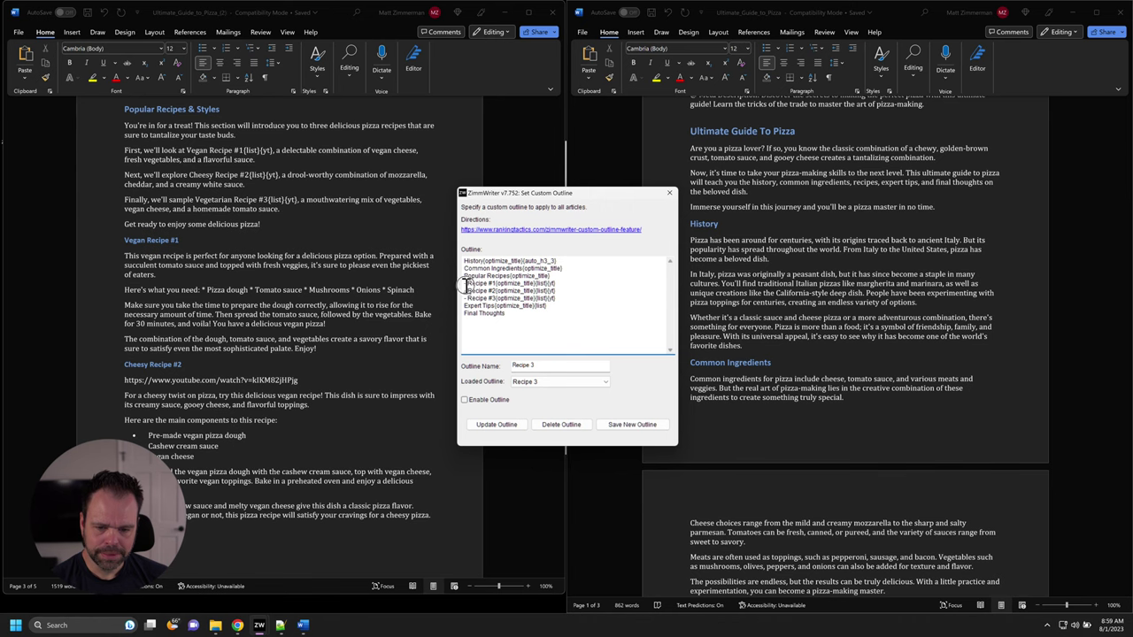
pyautogui.press('Down')
pyautogui.press('Delete')
pyautogui.press('Delete')
pyautogui.press('Down')
pyautogui.press('Delete')
pyautogui.press('Delete')
pyautogui.moveTo(462, 290); pyautogui.dragTo(496, 298)
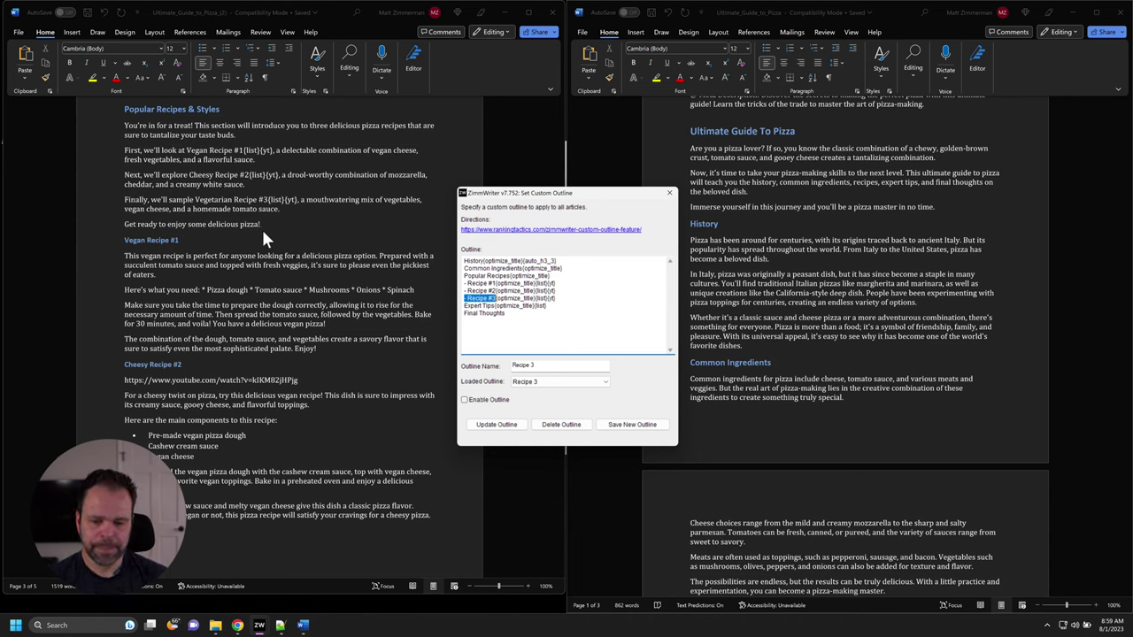
pyautogui.moveTo(495, 283); pyautogui.dragTo(469, 285)
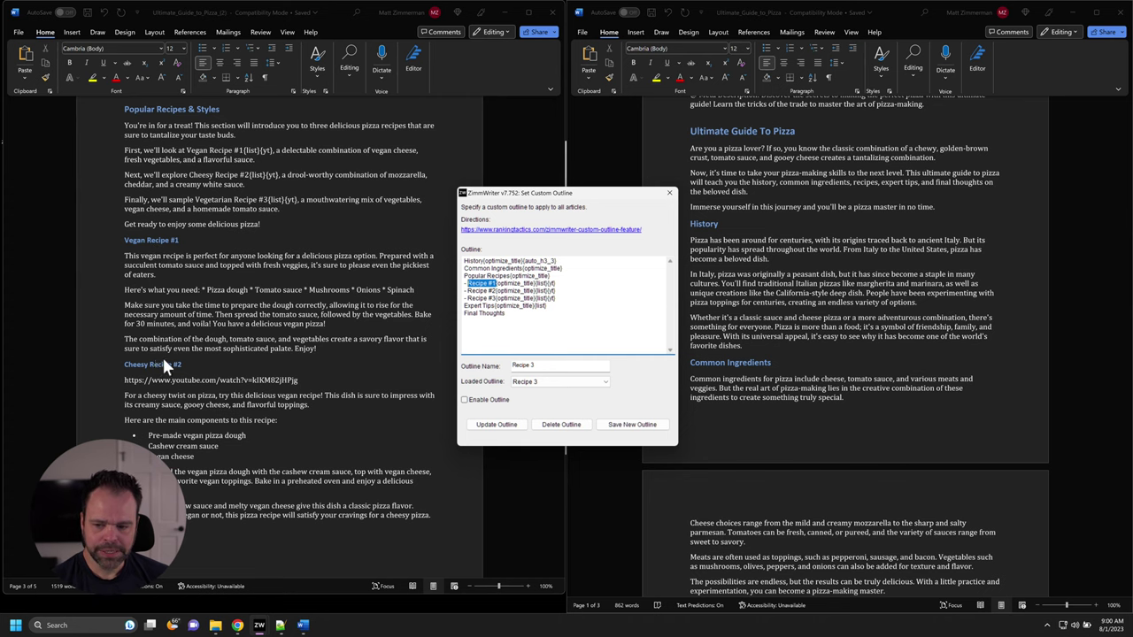
pyautogui.scroll(-5, 162, 354)
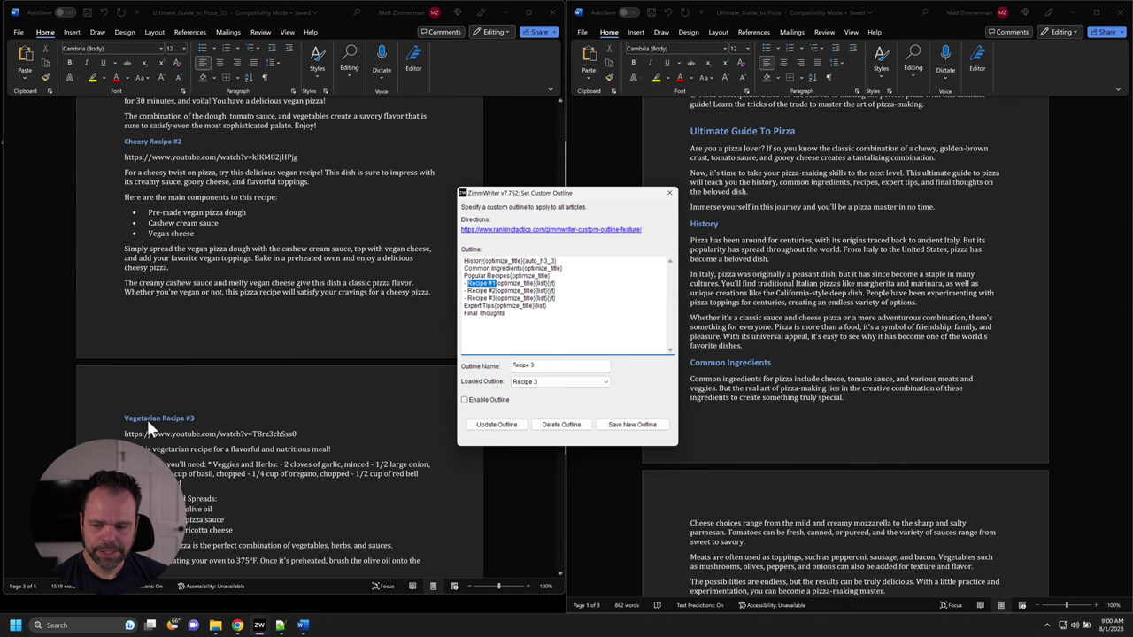
pyautogui.scroll(3, 166, 421)
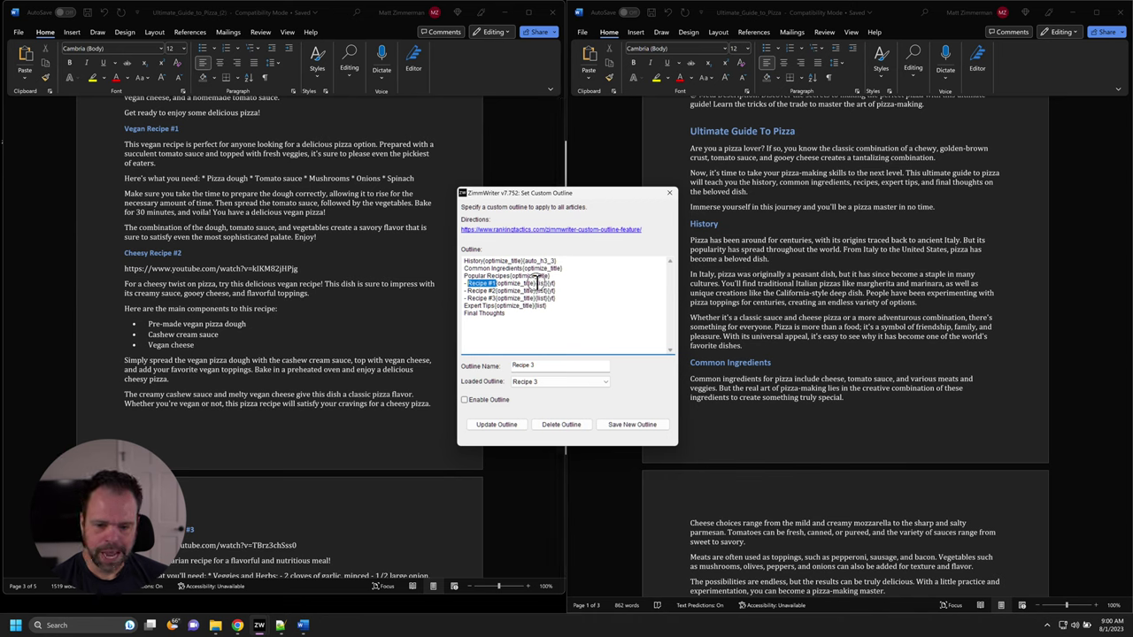
# Step: Highlight {optimize_title} in the Recipe #1 outline entry and compare it with the article's recipe subheadings
pyautogui.moveTo(534, 281); pyautogui.dragTo(496, 287)
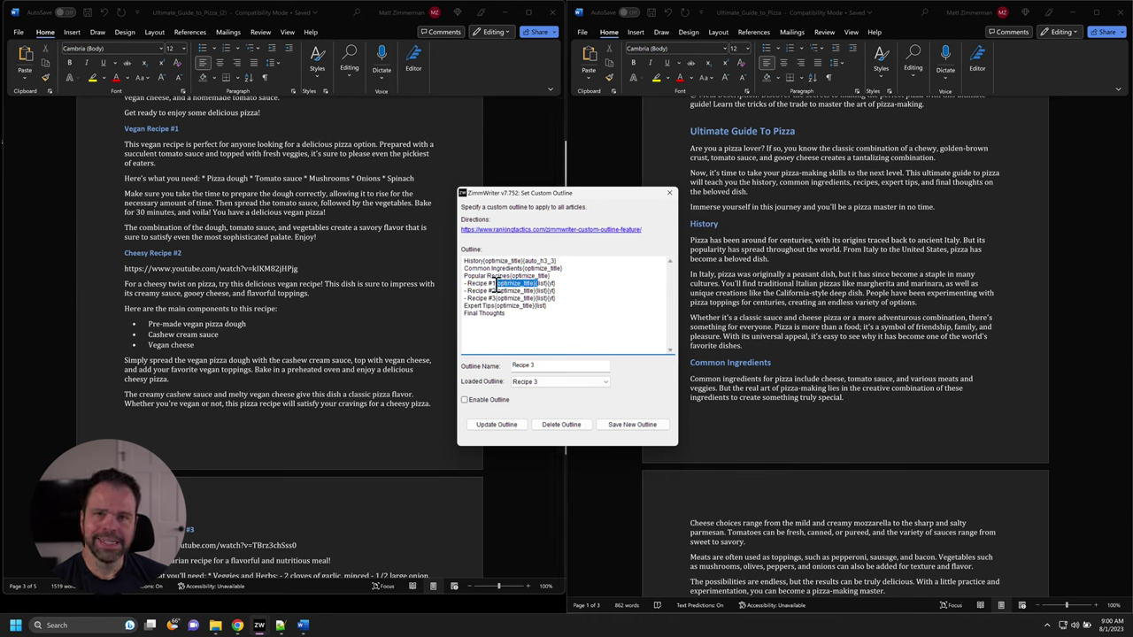
pyautogui.click(500, 283)
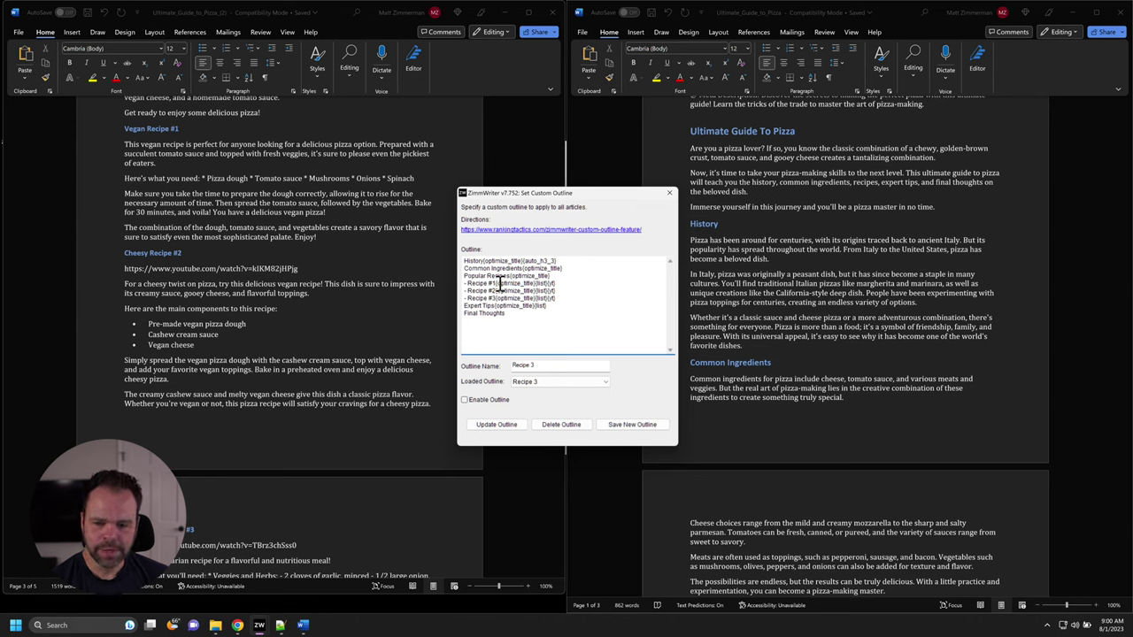
pyautogui.moveTo(498, 284); pyautogui.dragTo(535, 283)
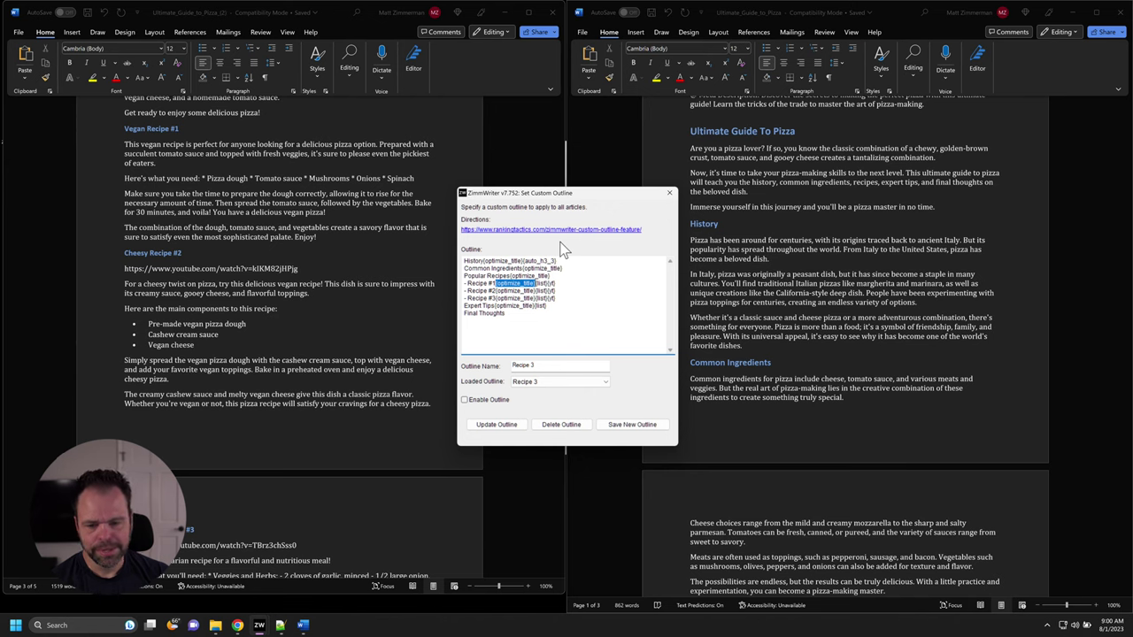
pyautogui.scroll(4, 220, 267)
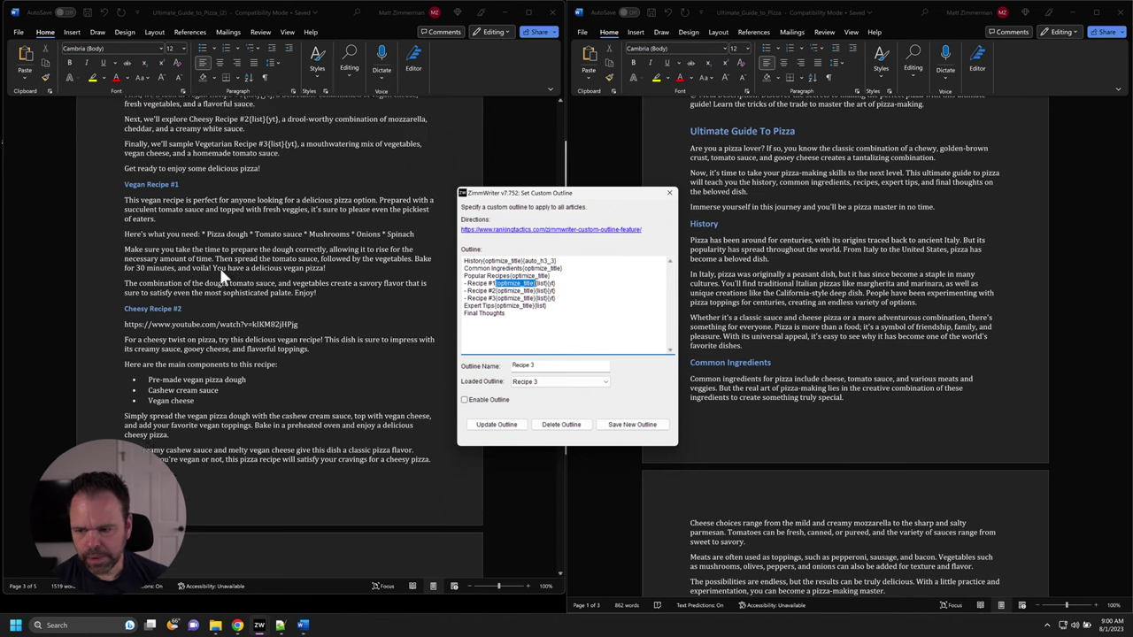
# Step: Highlight {list} in the Recipe #1 outline entry and find the matching ingredient list under "Vegan Recipe #1"
pyautogui.click(549, 282)
pyautogui.moveTo(554, 283); pyautogui.dragTo(534, 283)
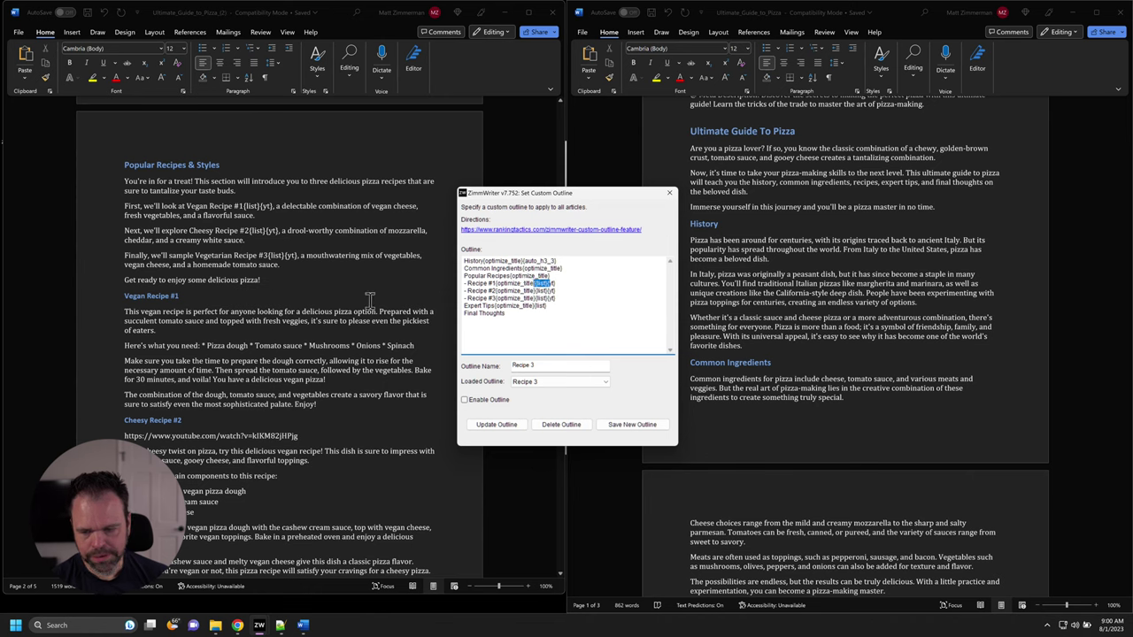
pyautogui.scroll(-1, 364, 321)
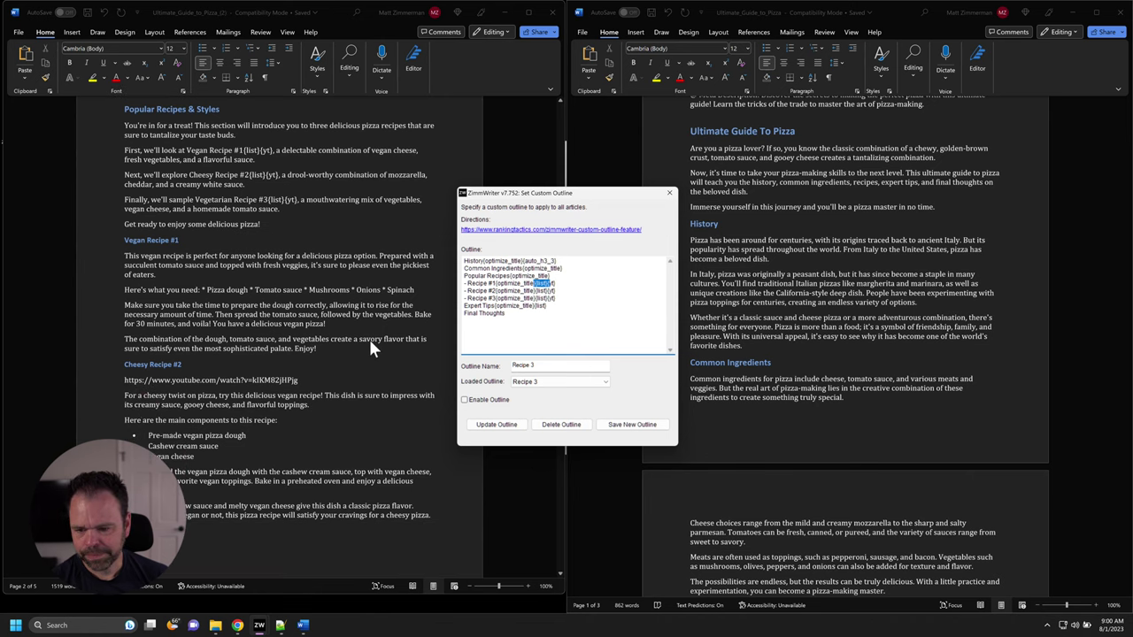
# Step: Split the ingredients under "Vegan Recipe #1" onto separate lines: Pizza dough, Tomato sauce, Mushrooms, Onions and Spinach
pyautogui.click(212, 289)
pyautogui.moveTo(203, 289); pyautogui.dragTo(416, 290)
pyautogui.click(241, 282)
pyautogui.press('Return')
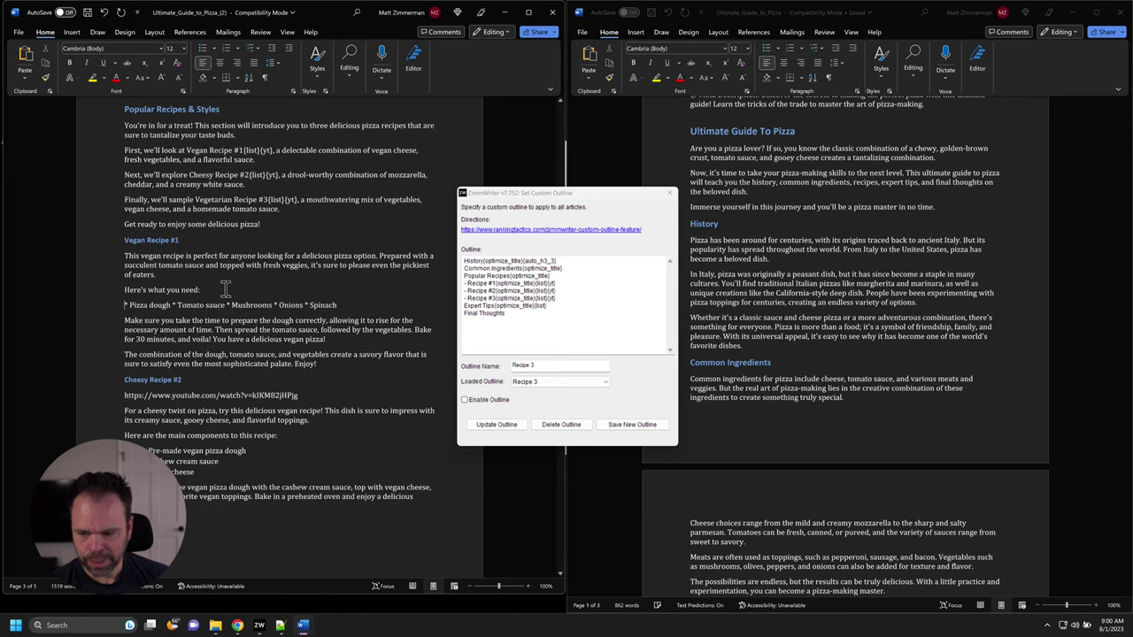
pyautogui.click(175, 304)
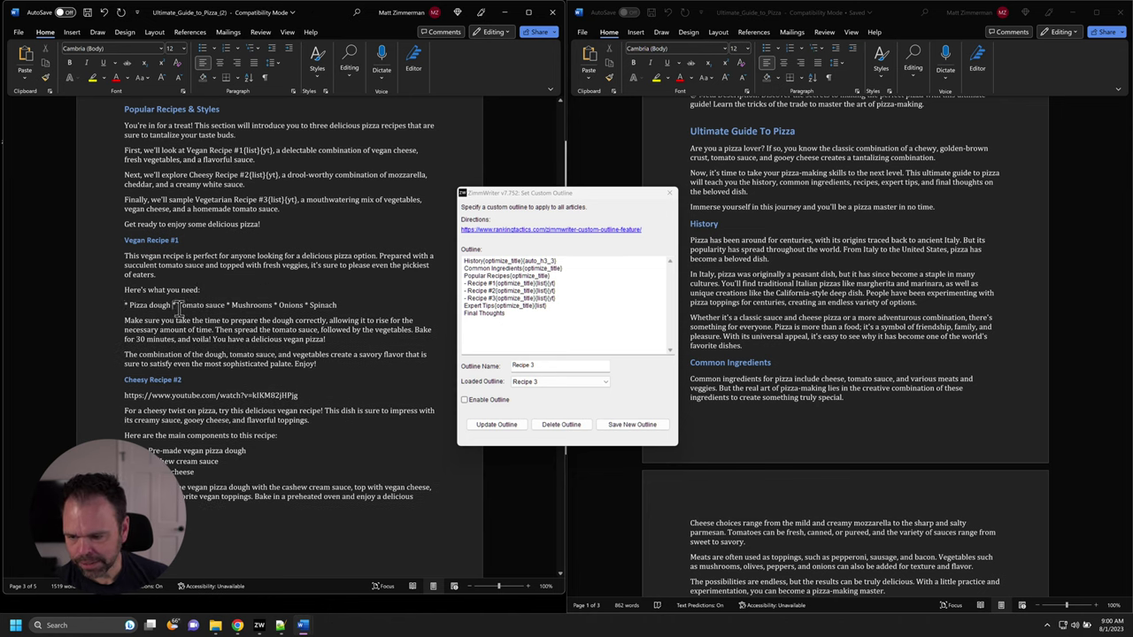
pyautogui.press('Return')
pyautogui.click(178, 320)
pyautogui.press('Return')
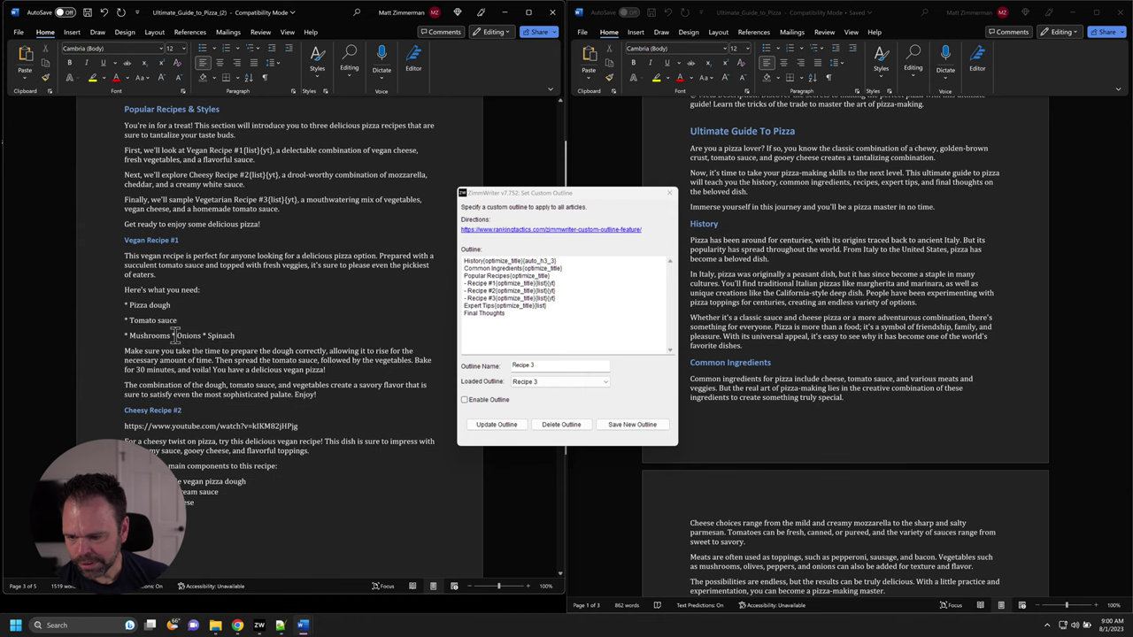
pyautogui.click(173, 335)
pyautogui.press('BackSpace')
pyautogui.press('Return')
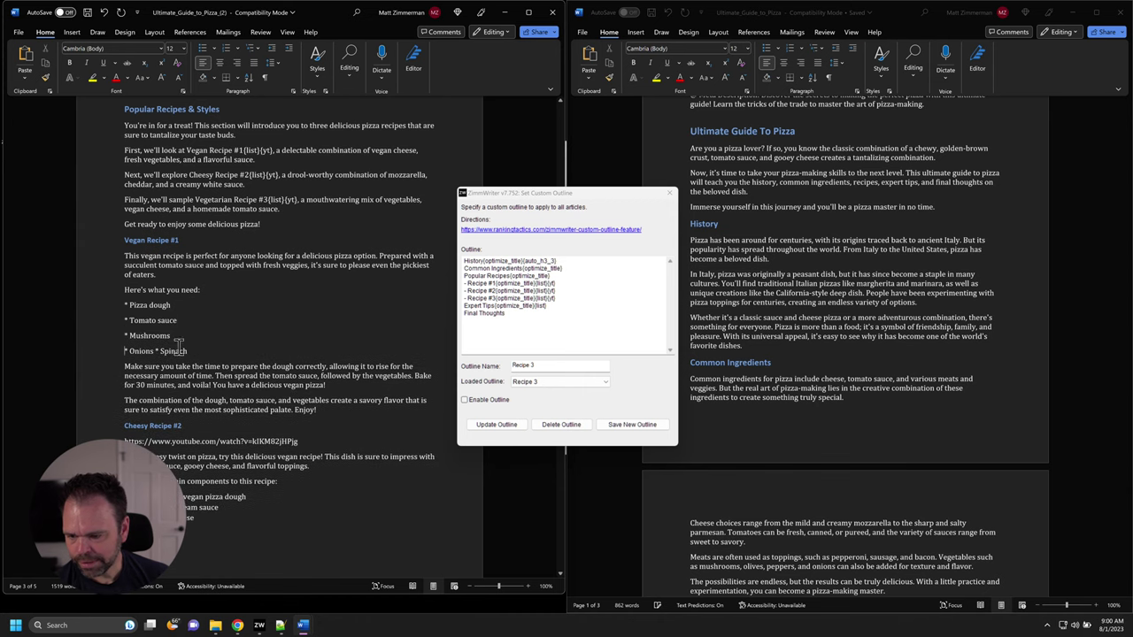
pyautogui.click(154, 351)
pyautogui.press('BackSpace')
pyautogui.press('Return')
# Step: Review the ingredient lists under "Cheesy Recipe #2" and "Vegetarian Recipe #3" in the article
pyautogui.scroll(-2, 234, 361)
pyautogui.scroll(-4, 234, 361)
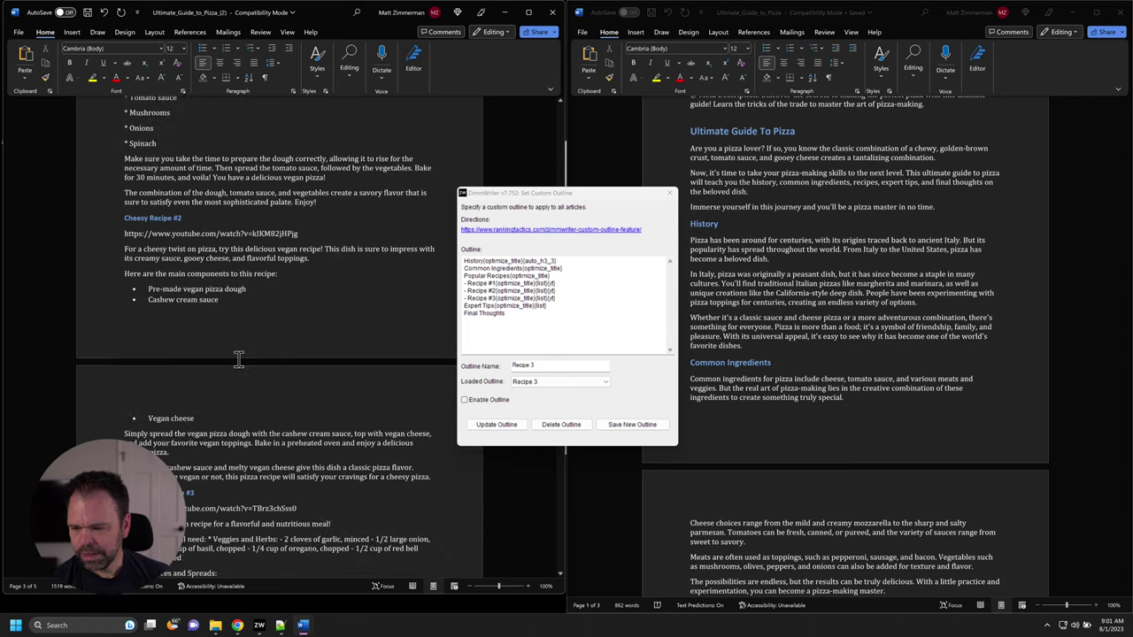
pyautogui.scroll(-5, 201, 403)
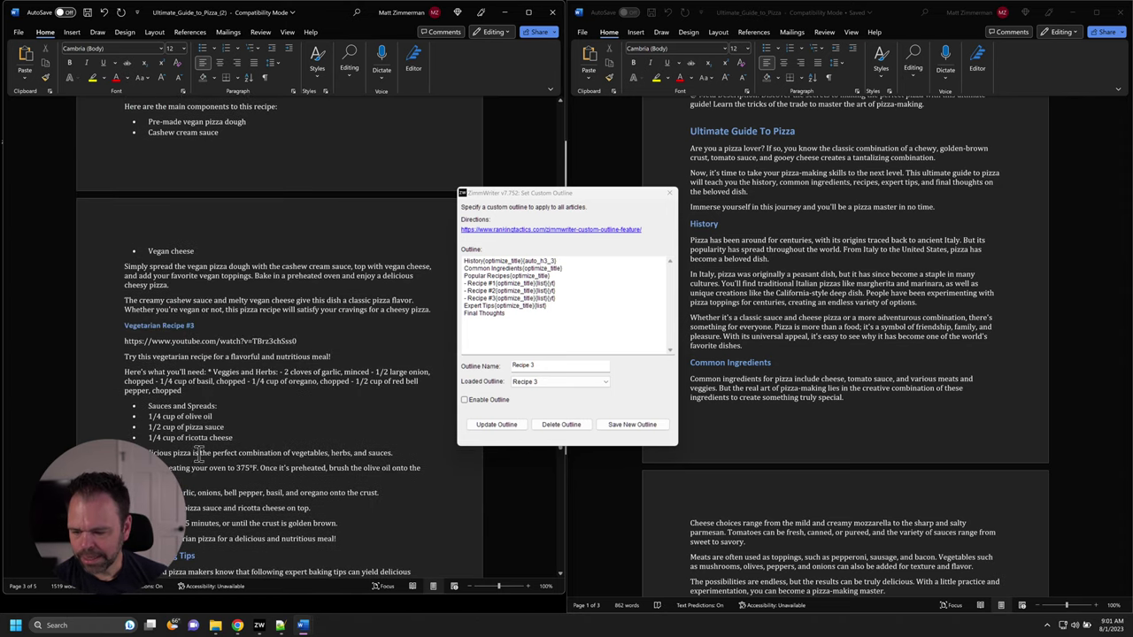
pyautogui.scroll(-3, 198, 447)
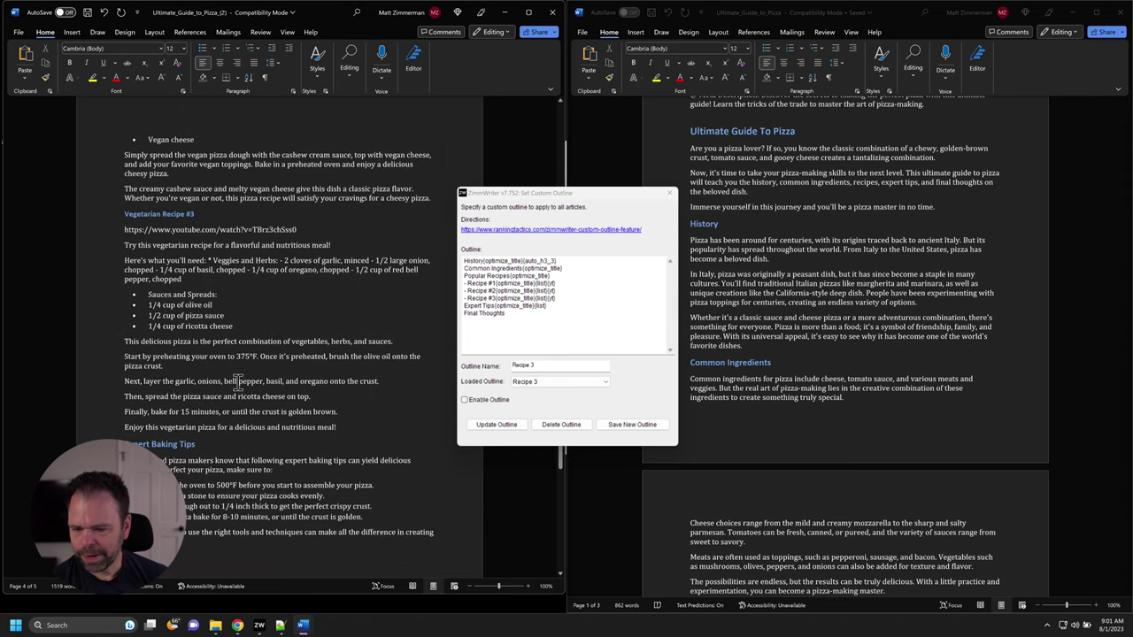
# Step: Highlight {yt} in the Recipe #1 outline entry and look for the YouTube links in the article's recipe sections
pyautogui.moveTo(556, 283); pyautogui.dragTo(547, 283)
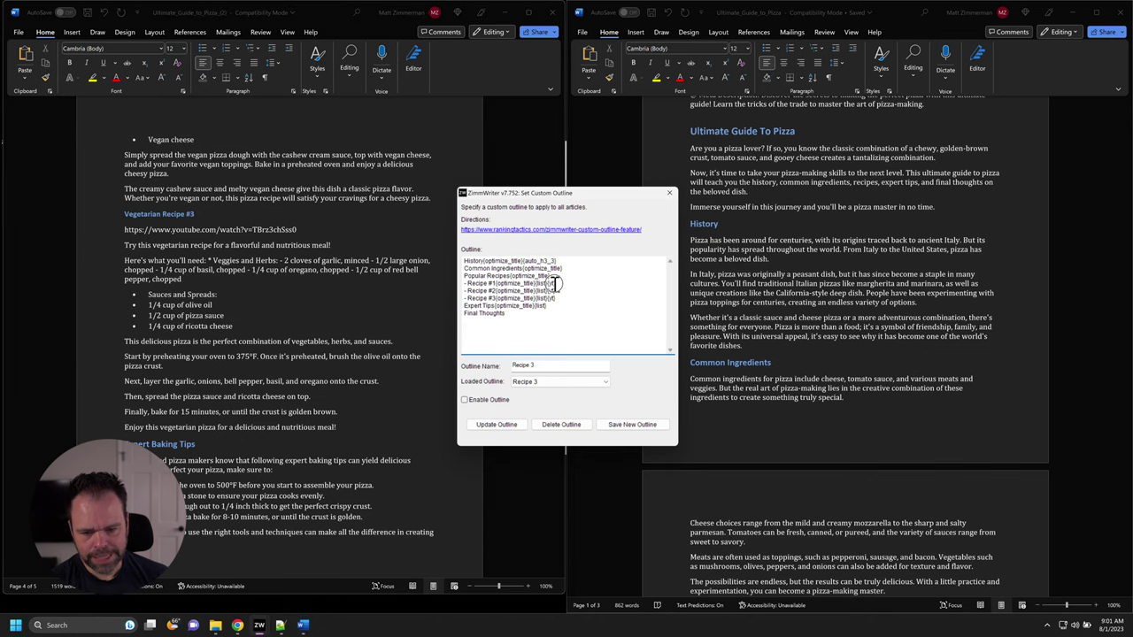
pyautogui.scroll(18, 282, 342)
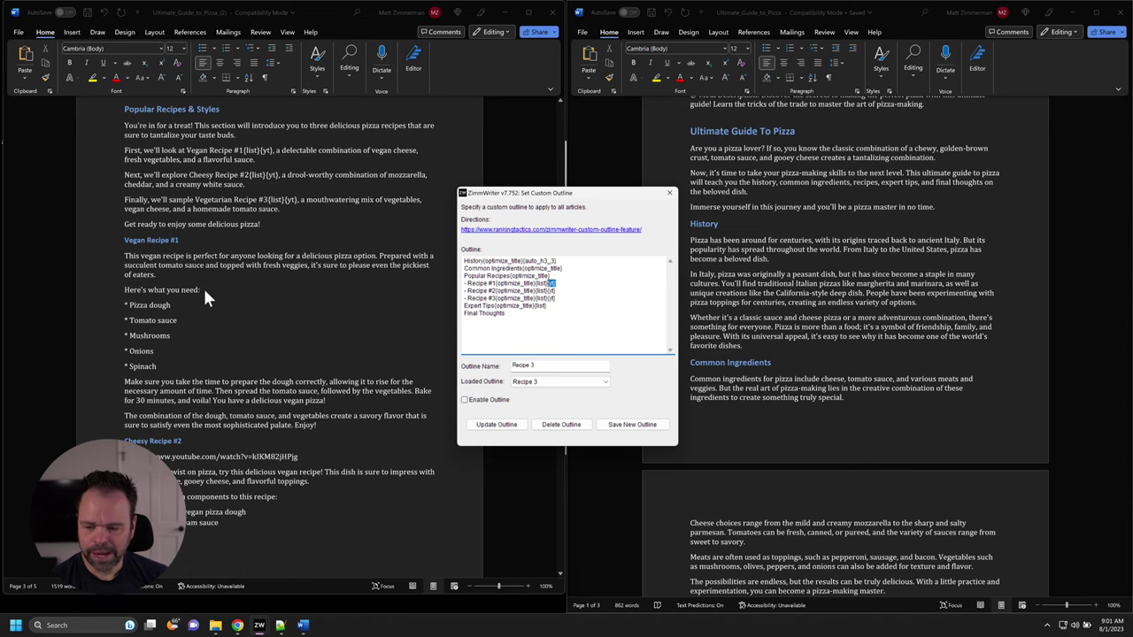
pyautogui.scroll(-4, 204, 293)
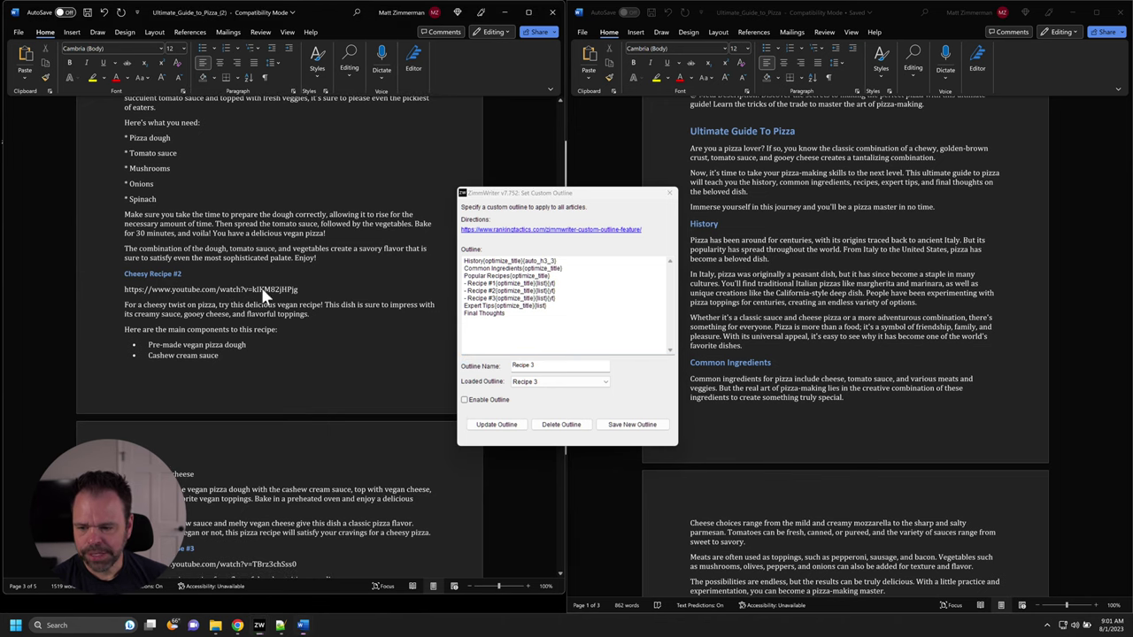
# Step: Open the YouTube link from "Cheesy Recipe #2" in Chrome, moving the outline window aside and skipping the ad
pyautogui.moveTo(299, 288); pyautogui.dragTo(125, 289)
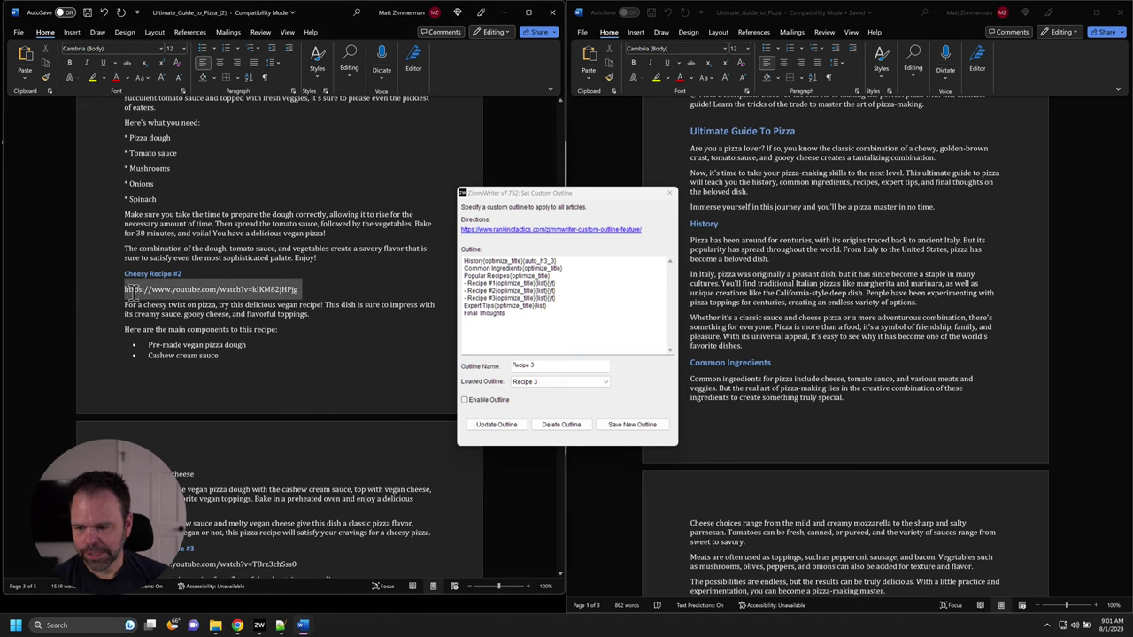
pyautogui.click(237, 627)
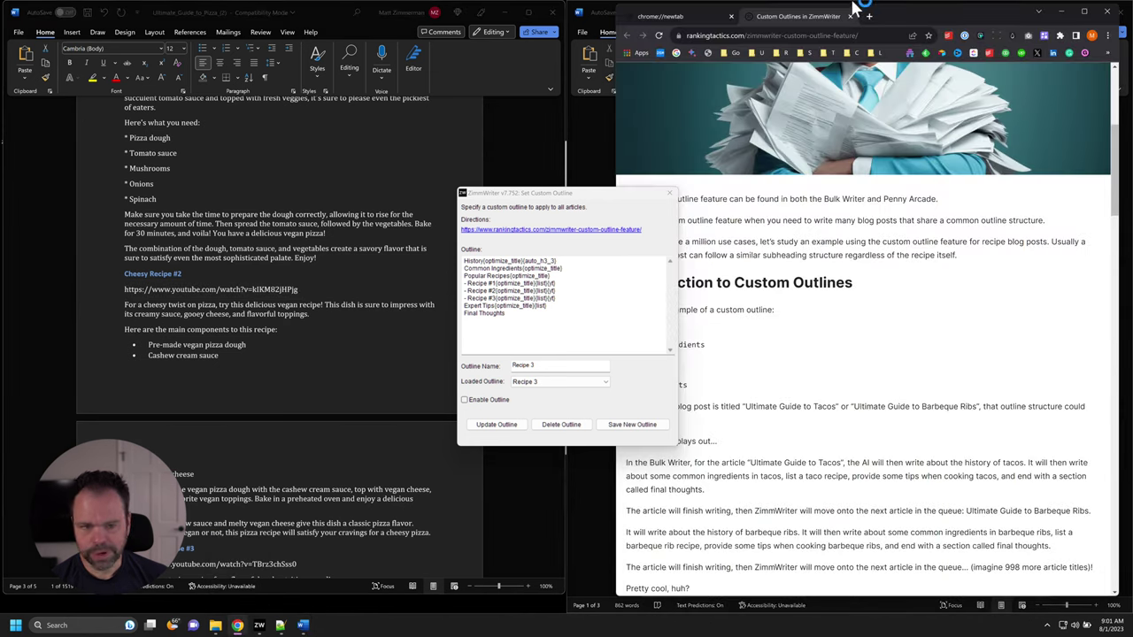
pyautogui.click(875, 13)
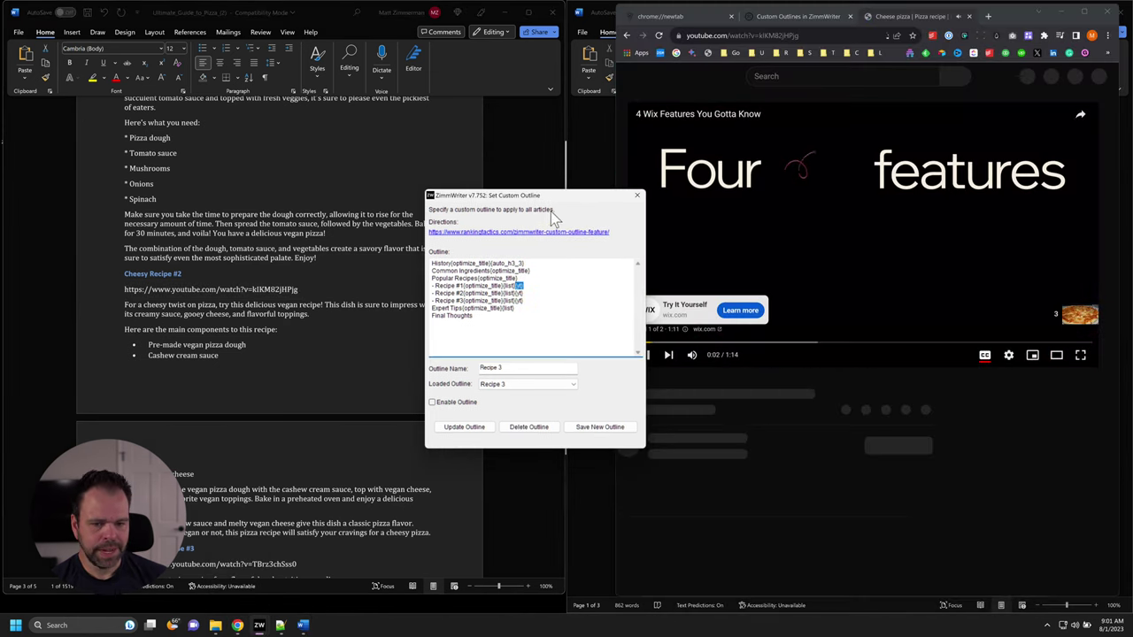
pyautogui.moveTo(551, 195); pyautogui.dragTo(521, 190)
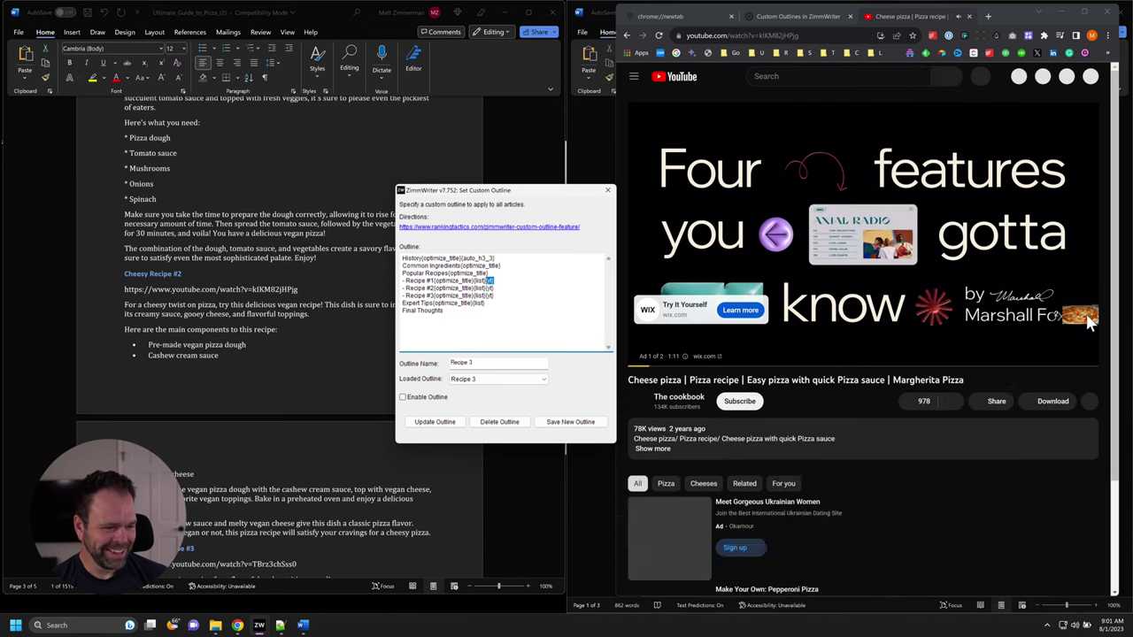
pyautogui.click(1078, 318)
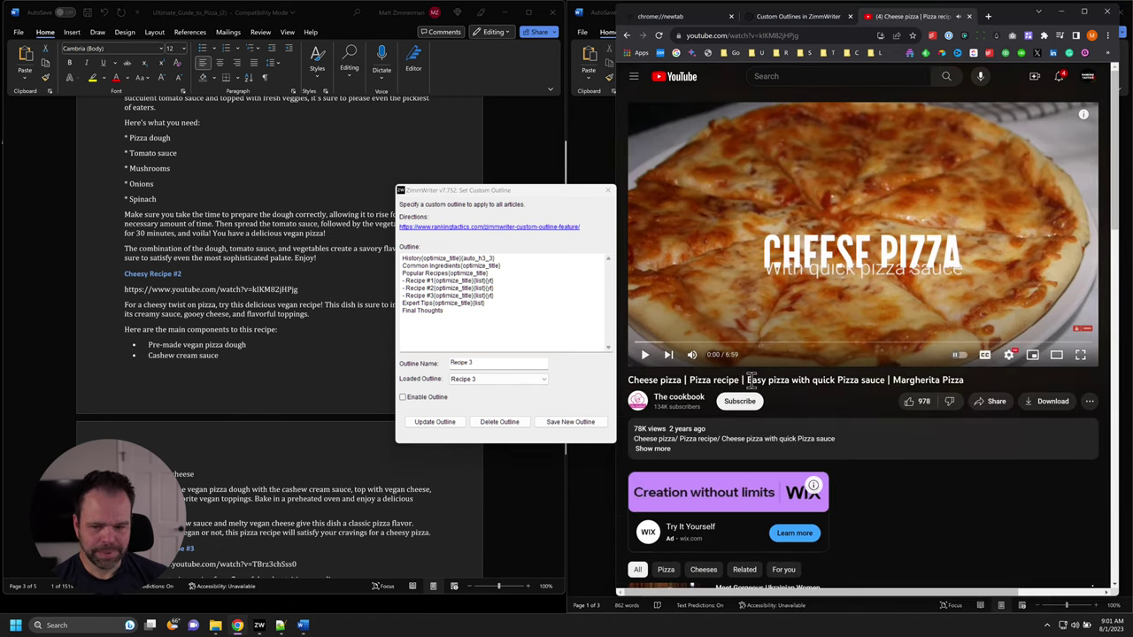
# Step: Copy the YouTube link under "Vegetarian Recipe #3" and load it in the browser
pyautogui.scroll(-5, 255, 369)
pyautogui.click(235, 365)
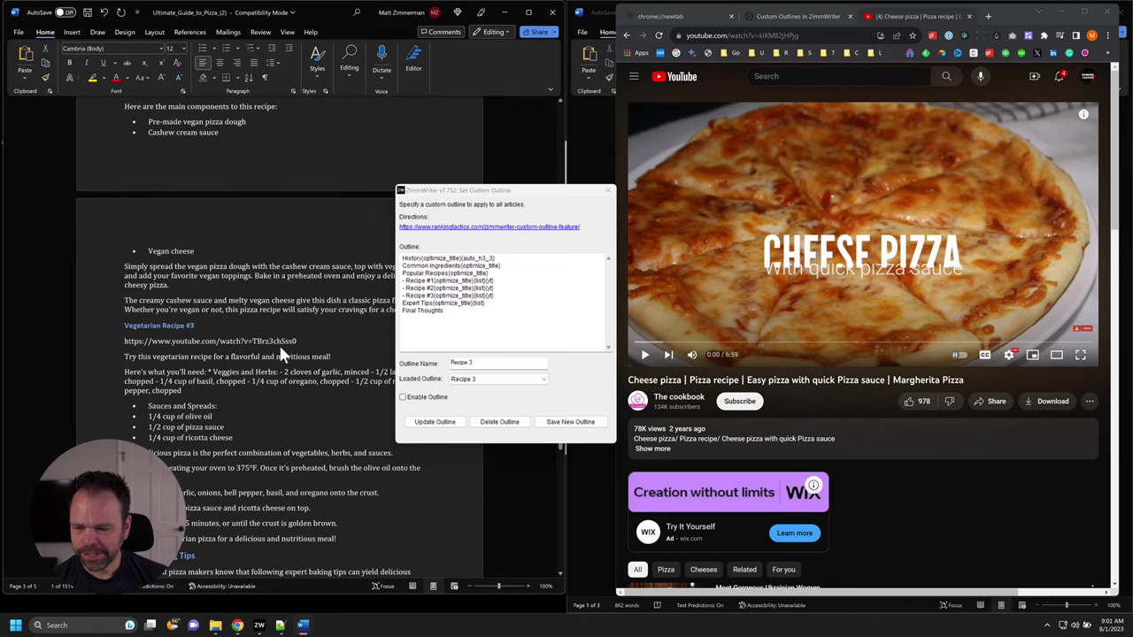
pyautogui.moveTo(299, 342); pyautogui.dragTo(132, 342)
pyautogui.hotkey('ctrl', 'c')
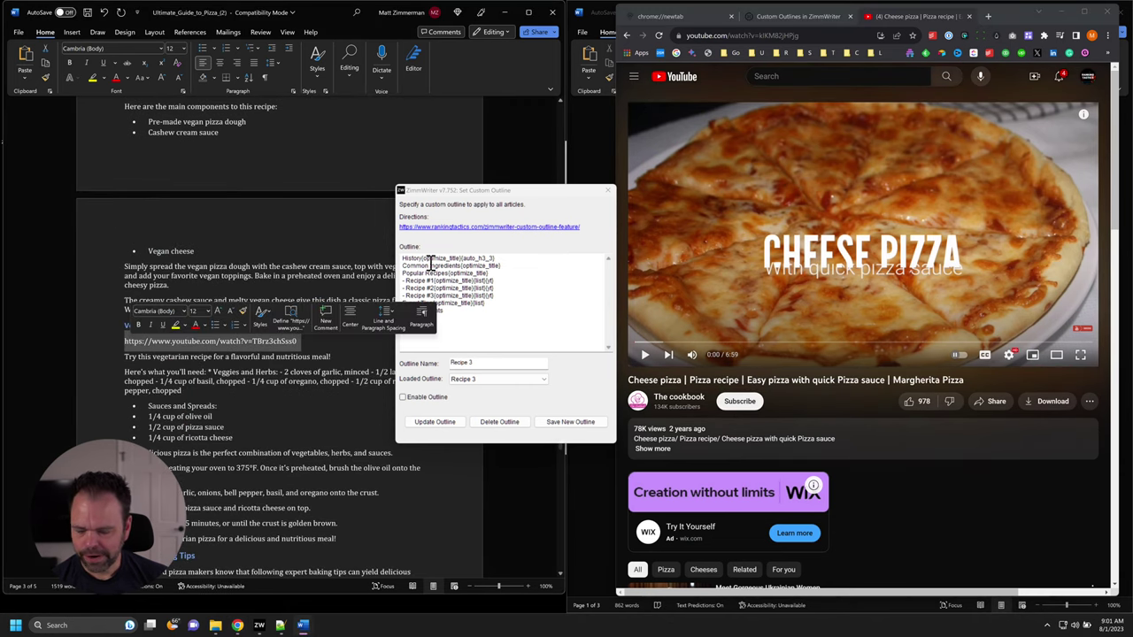
pyautogui.click(807, 36)
pyautogui.hotkey('ctrl', 'v')
pyautogui.press('Return')
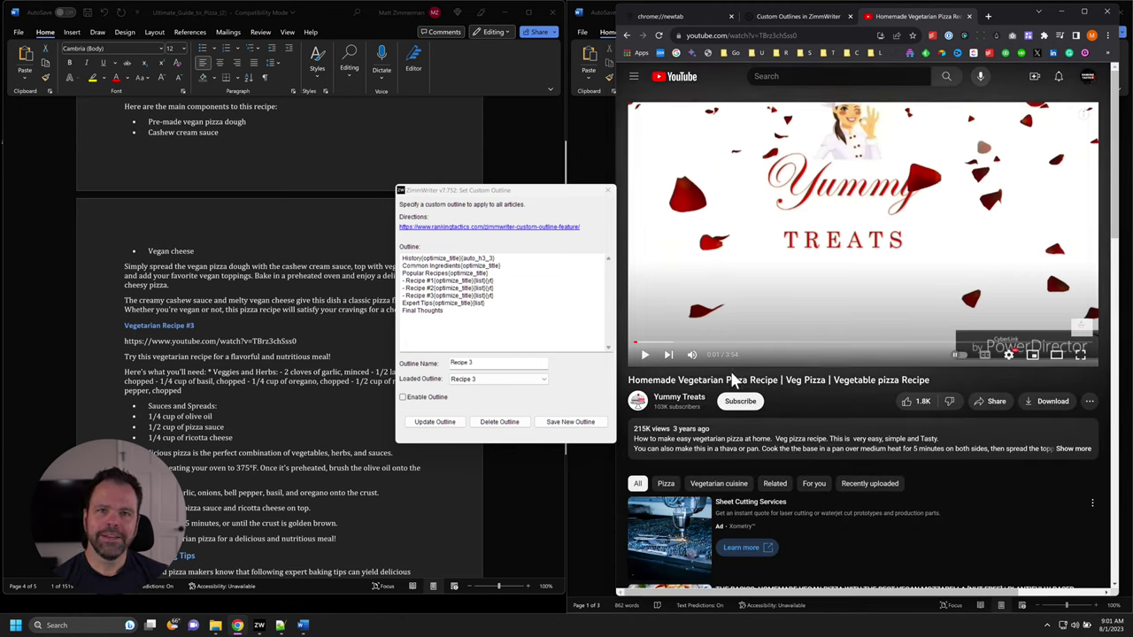
# Step: Close the YouTube video tab and move the Set Custom Outline window clear of the article text
pyautogui.click(969, 16)
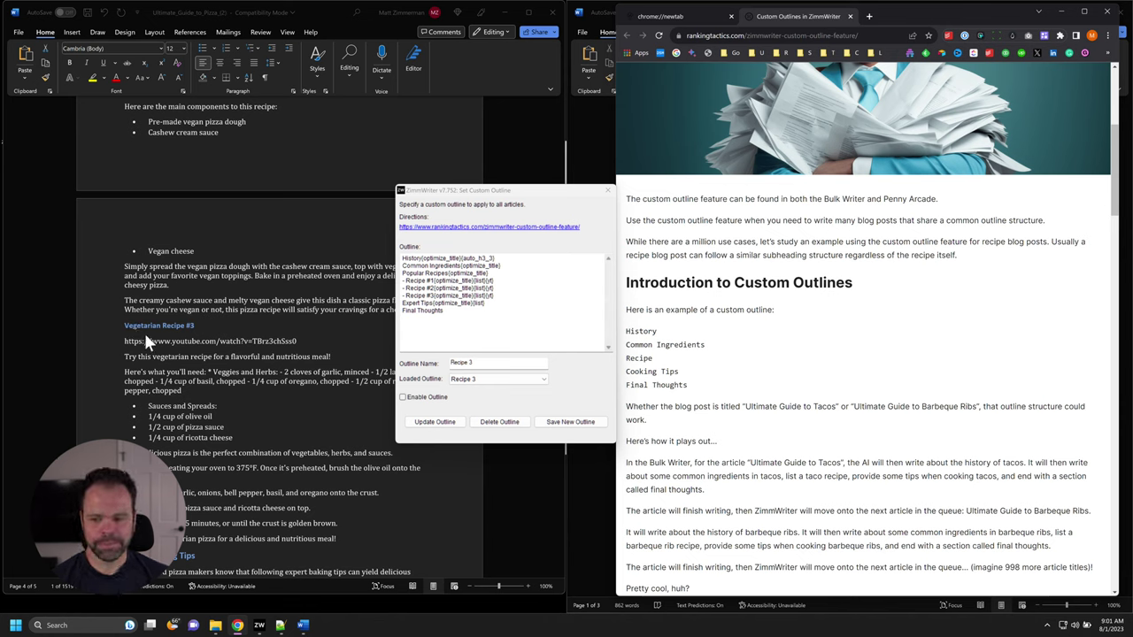
pyautogui.click(188, 340)
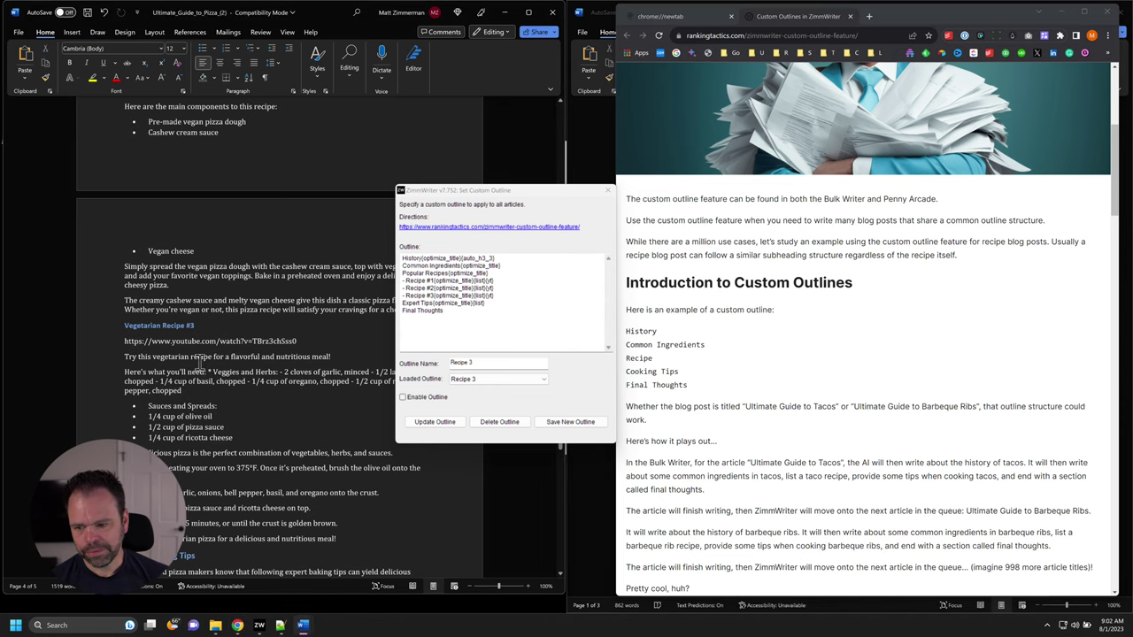
pyautogui.moveTo(482, 191); pyautogui.dragTo(590, 191)
# Step: Highlight the variables in the Expert Tips outline entry and compare them with the "Expert Baking Tips" numbered list and the closing sections
pyautogui.scroll(-5, 360, 415)
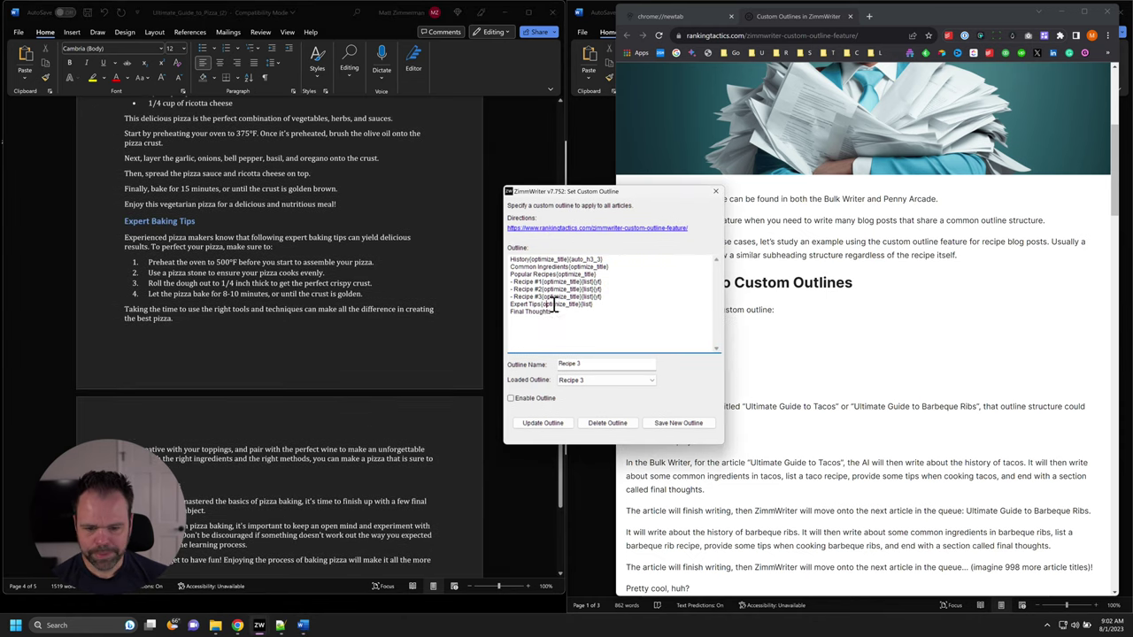
pyautogui.moveTo(541, 305); pyautogui.dragTo(589, 303)
pyautogui.click(589, 303)
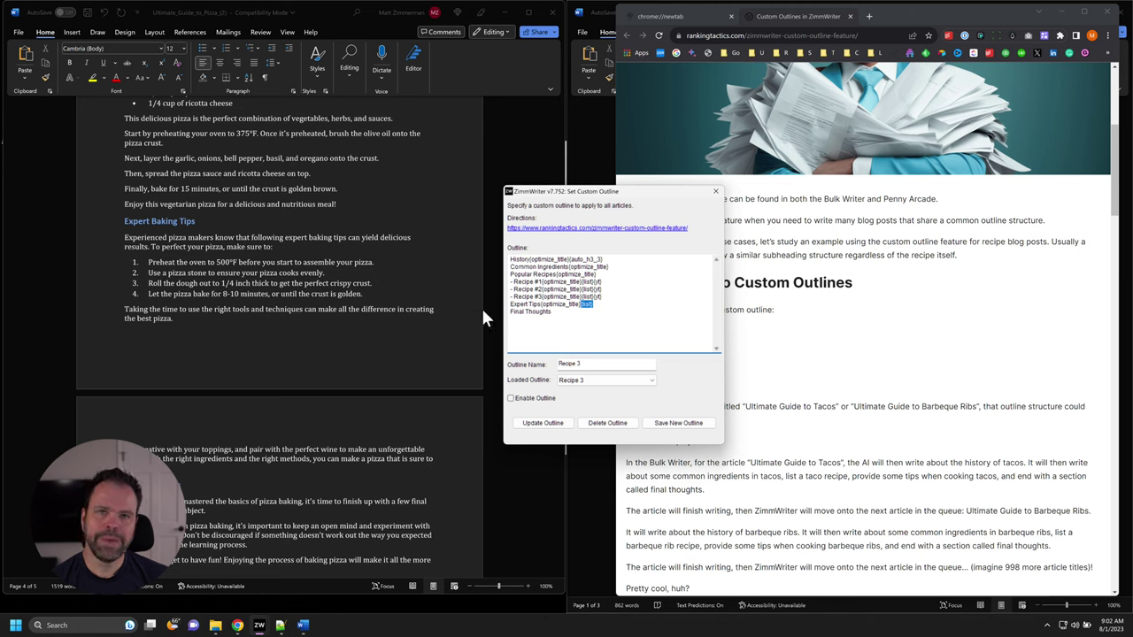
pyautogui.click(162, 263)
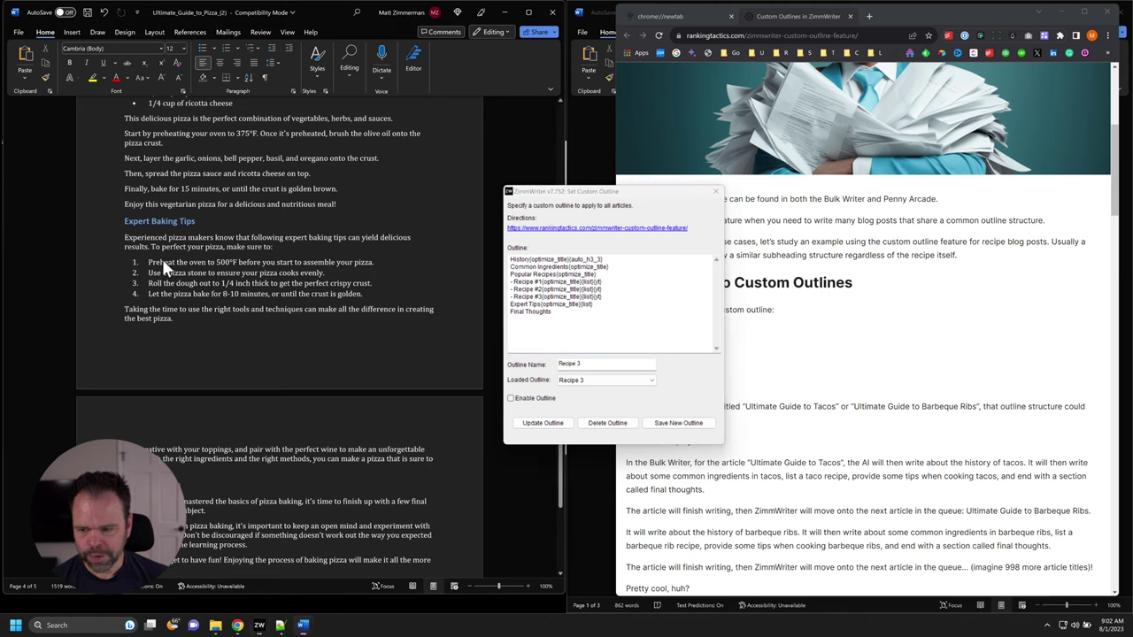
pyautogui.moveTo(187, 266); pyautogui.dragTo(361, 286)
pyautogui.scroll(-4, 372, 316)
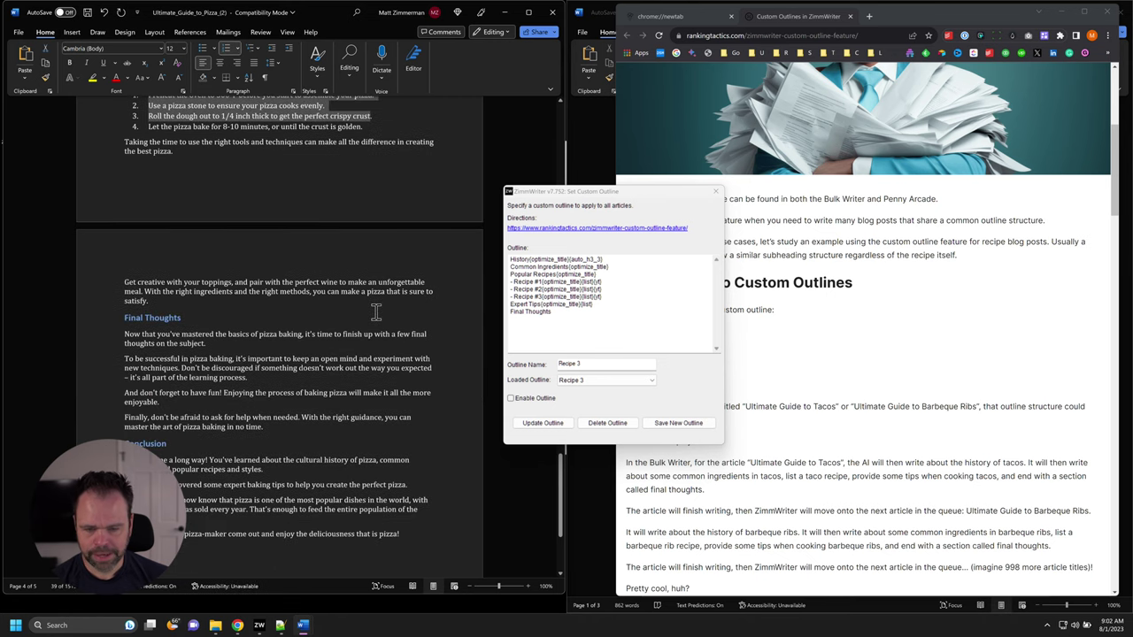
# Step: Close the Set Custom Outline window, return to the article's beginning and close the Ultimate_Guide_to_Pizza_(2) document
pyautogui.click(715, 191)
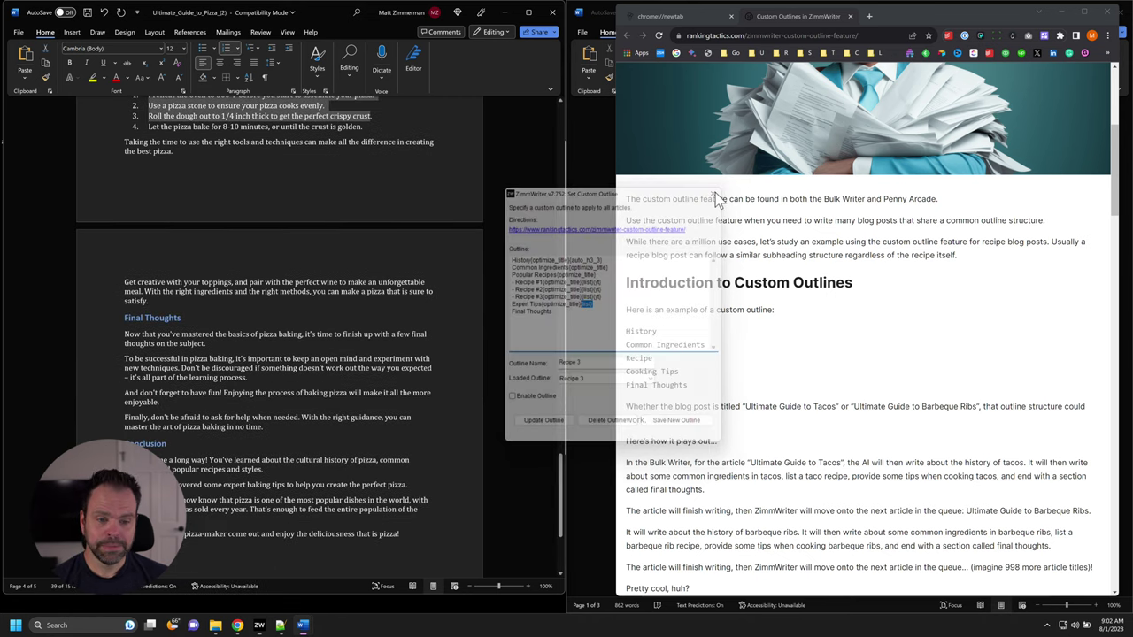
pyautogui.click(433, 304)
pyautogui.moveTo(556, 498); pyautogui.dragTo(565, 71)
pyautogui.click(552, 12)
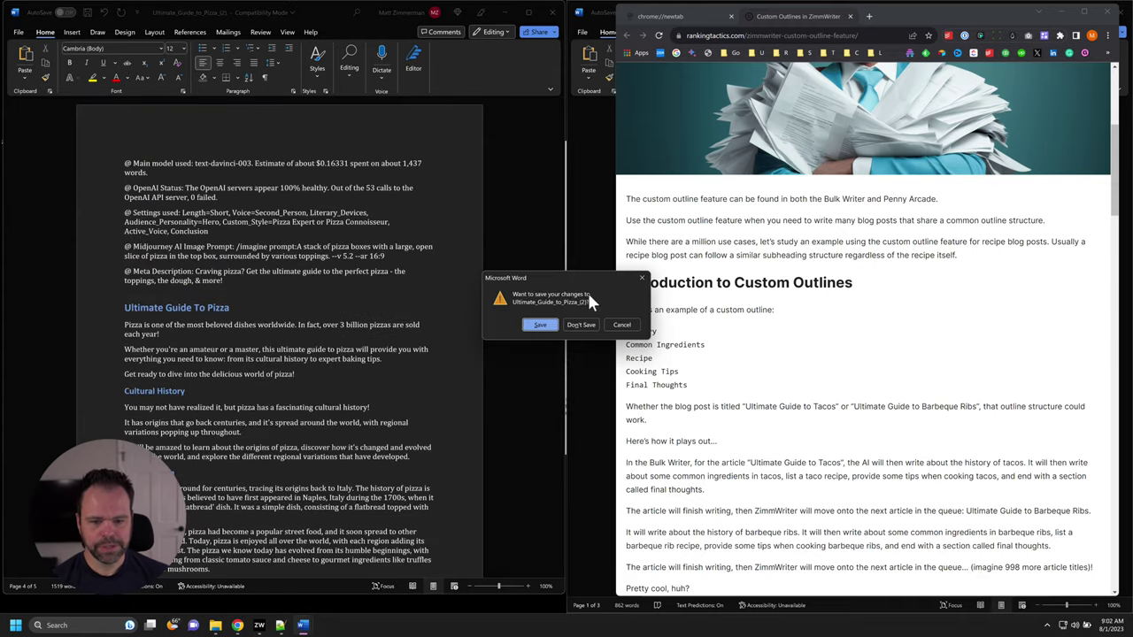